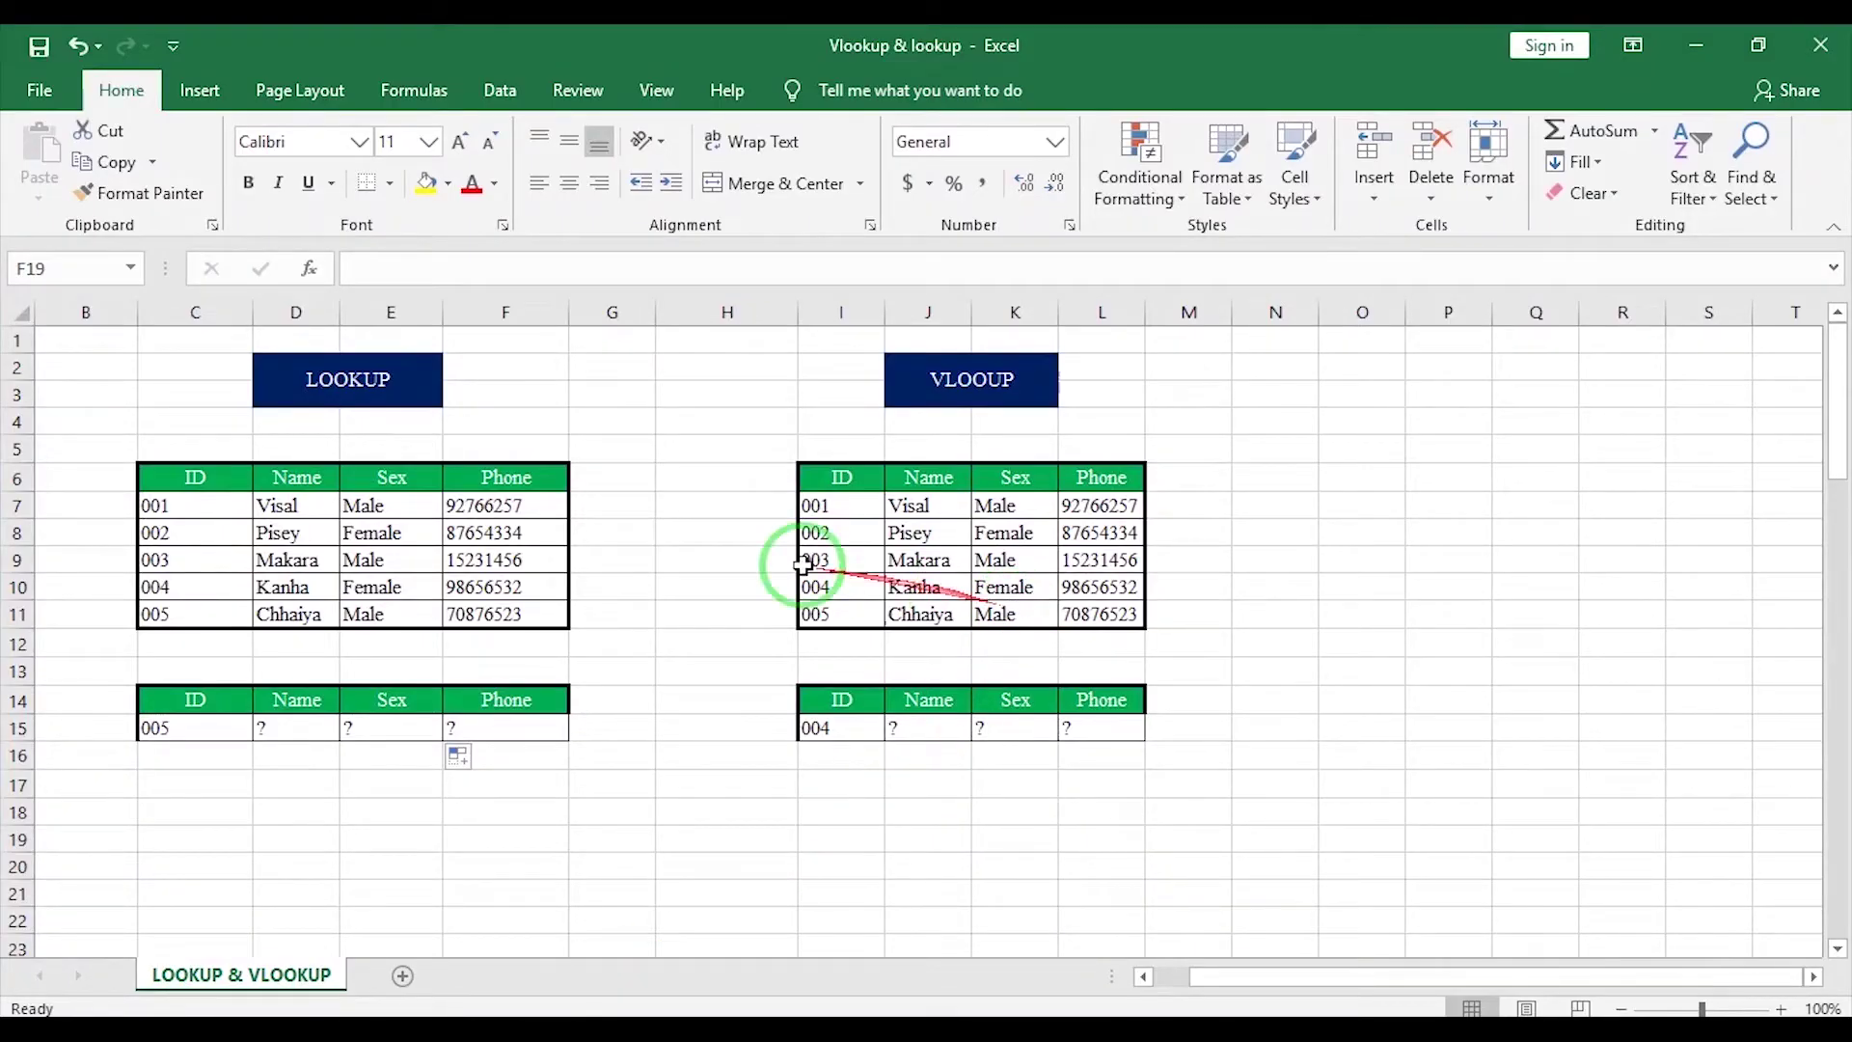
# Point out the LOOKUP and VLOOUP example areas and the source table's ID column.
pyautogui.click(297, 378)
pyautogui.click(977, 382)
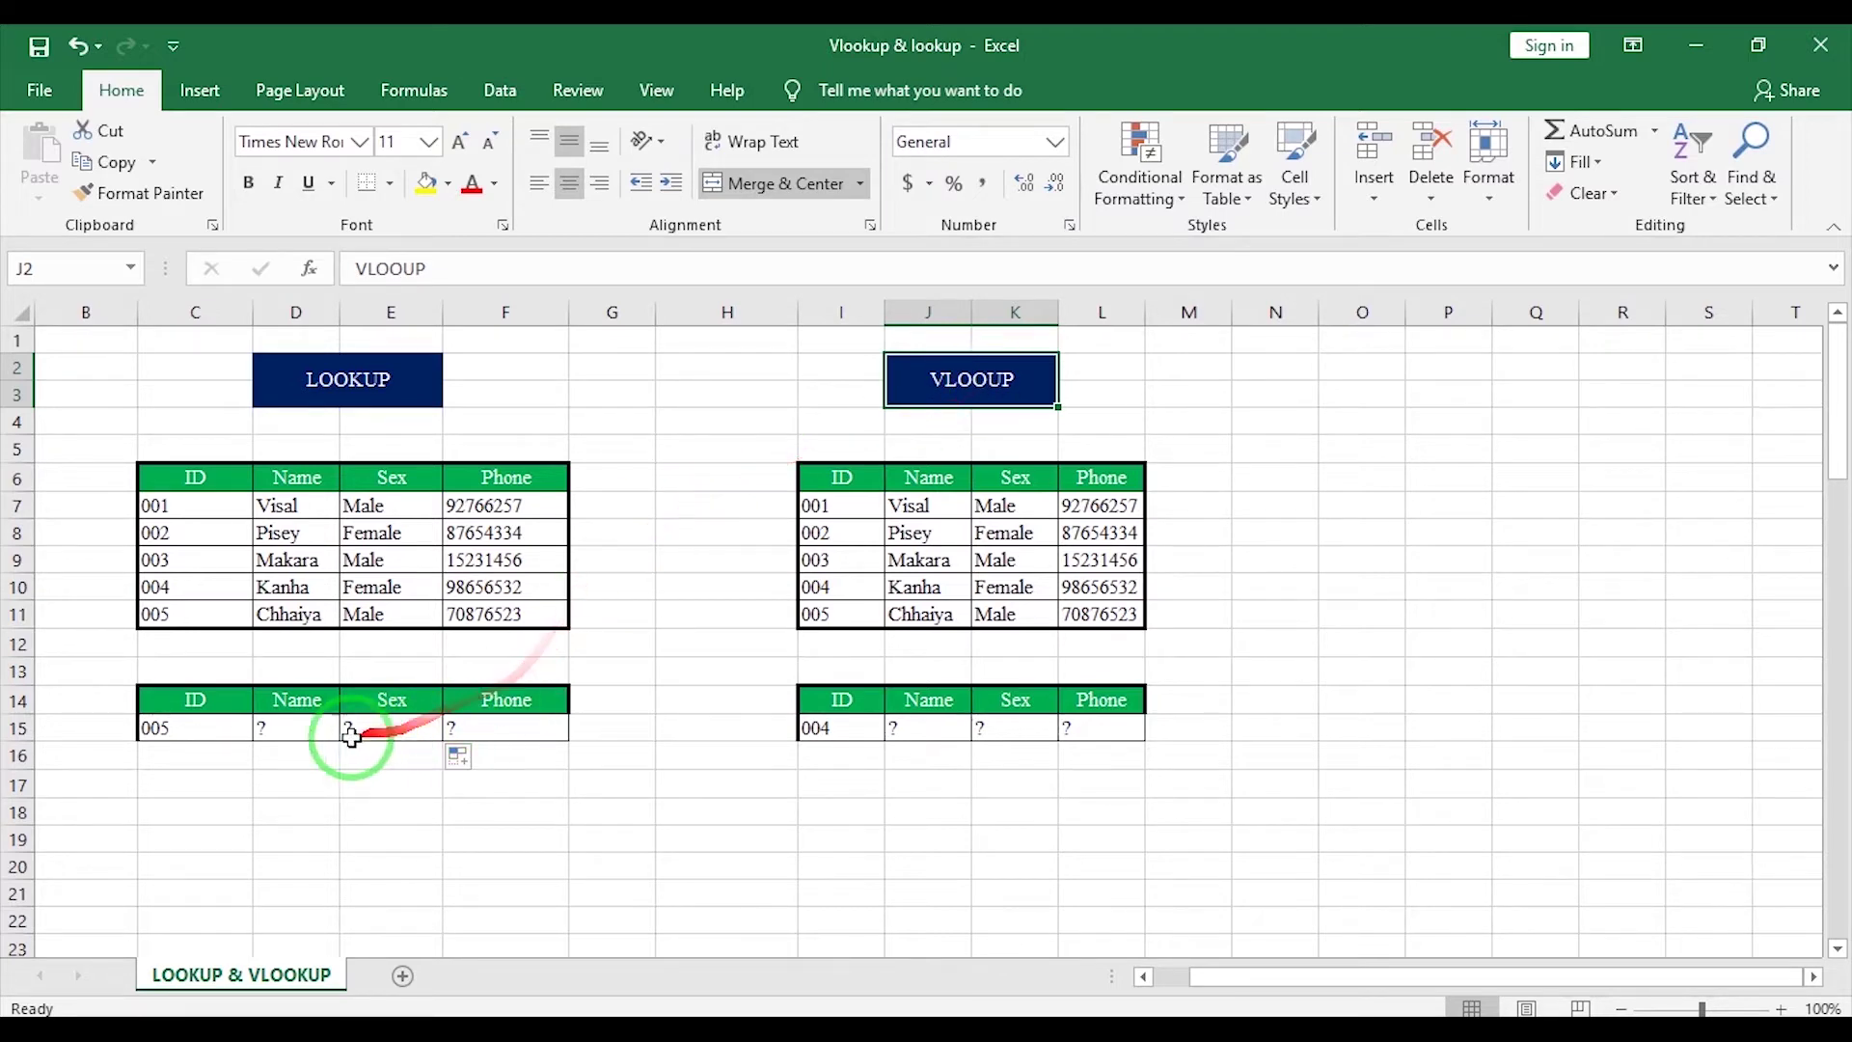
pyautogui.click(282, 730)
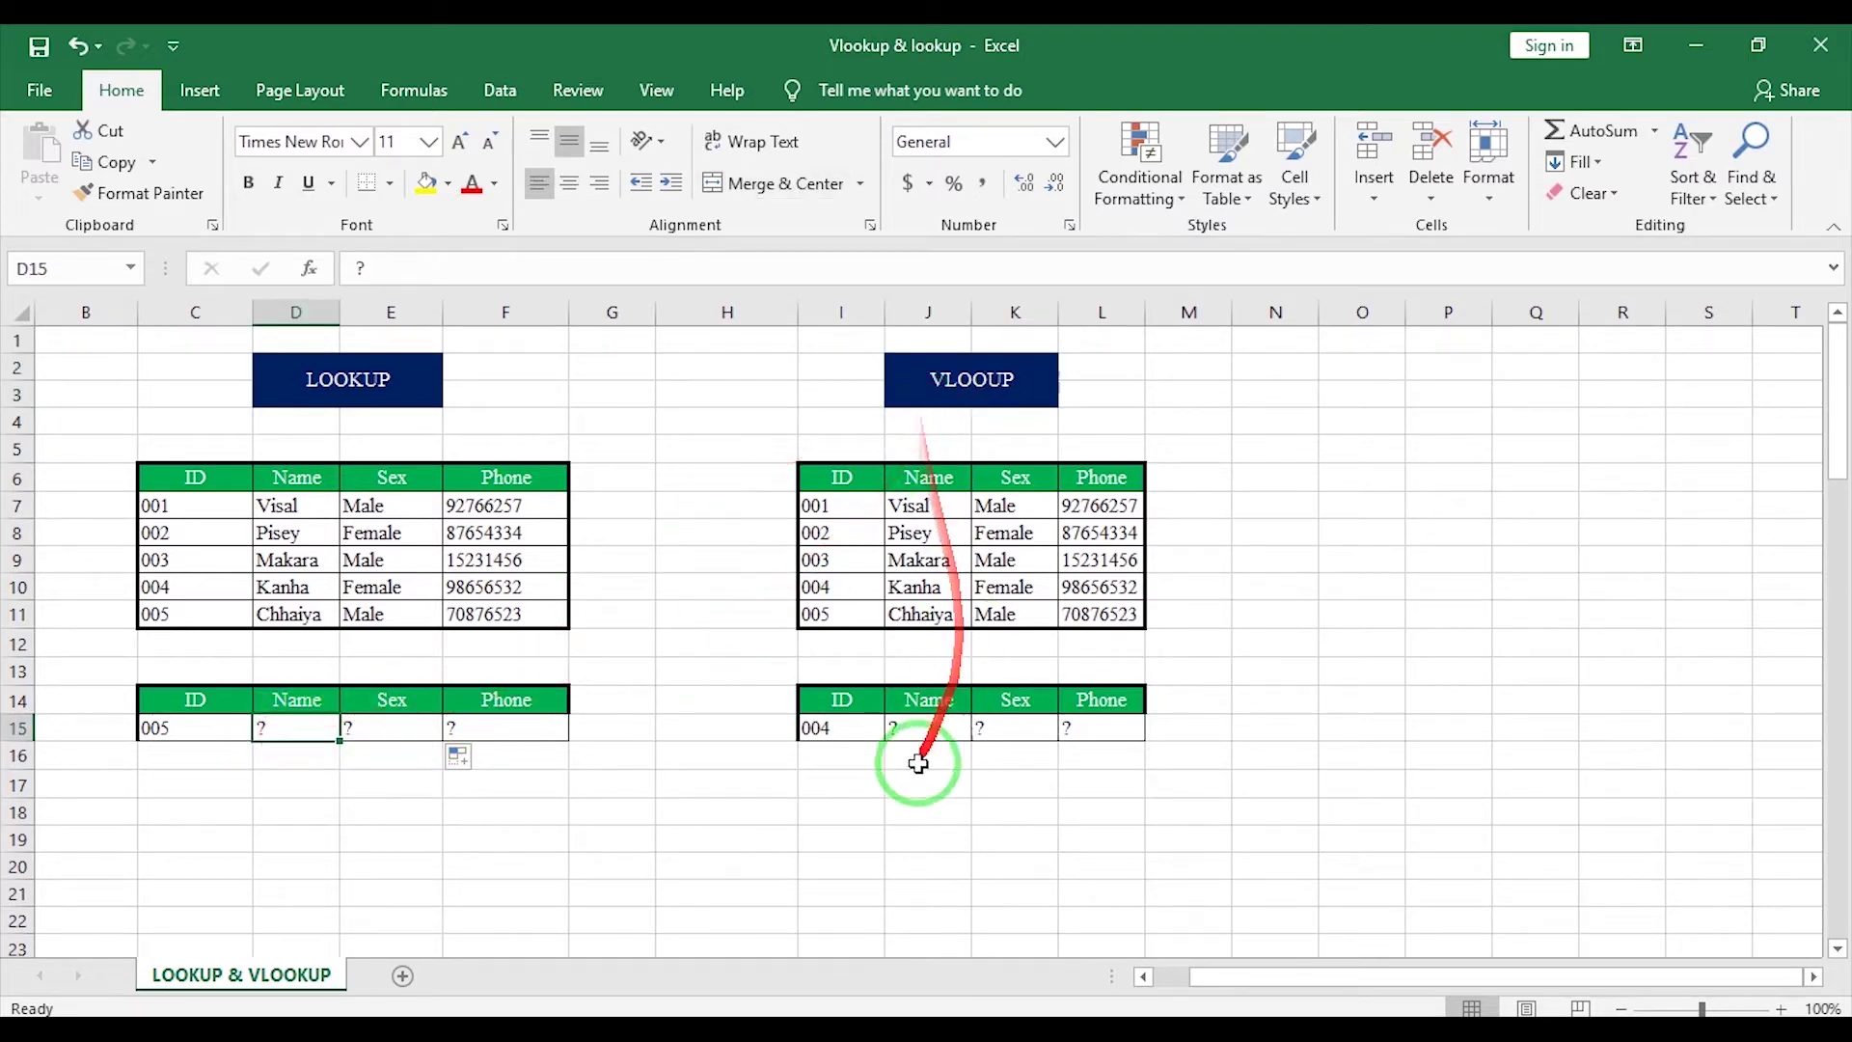
pyautogui.click(928, 730)
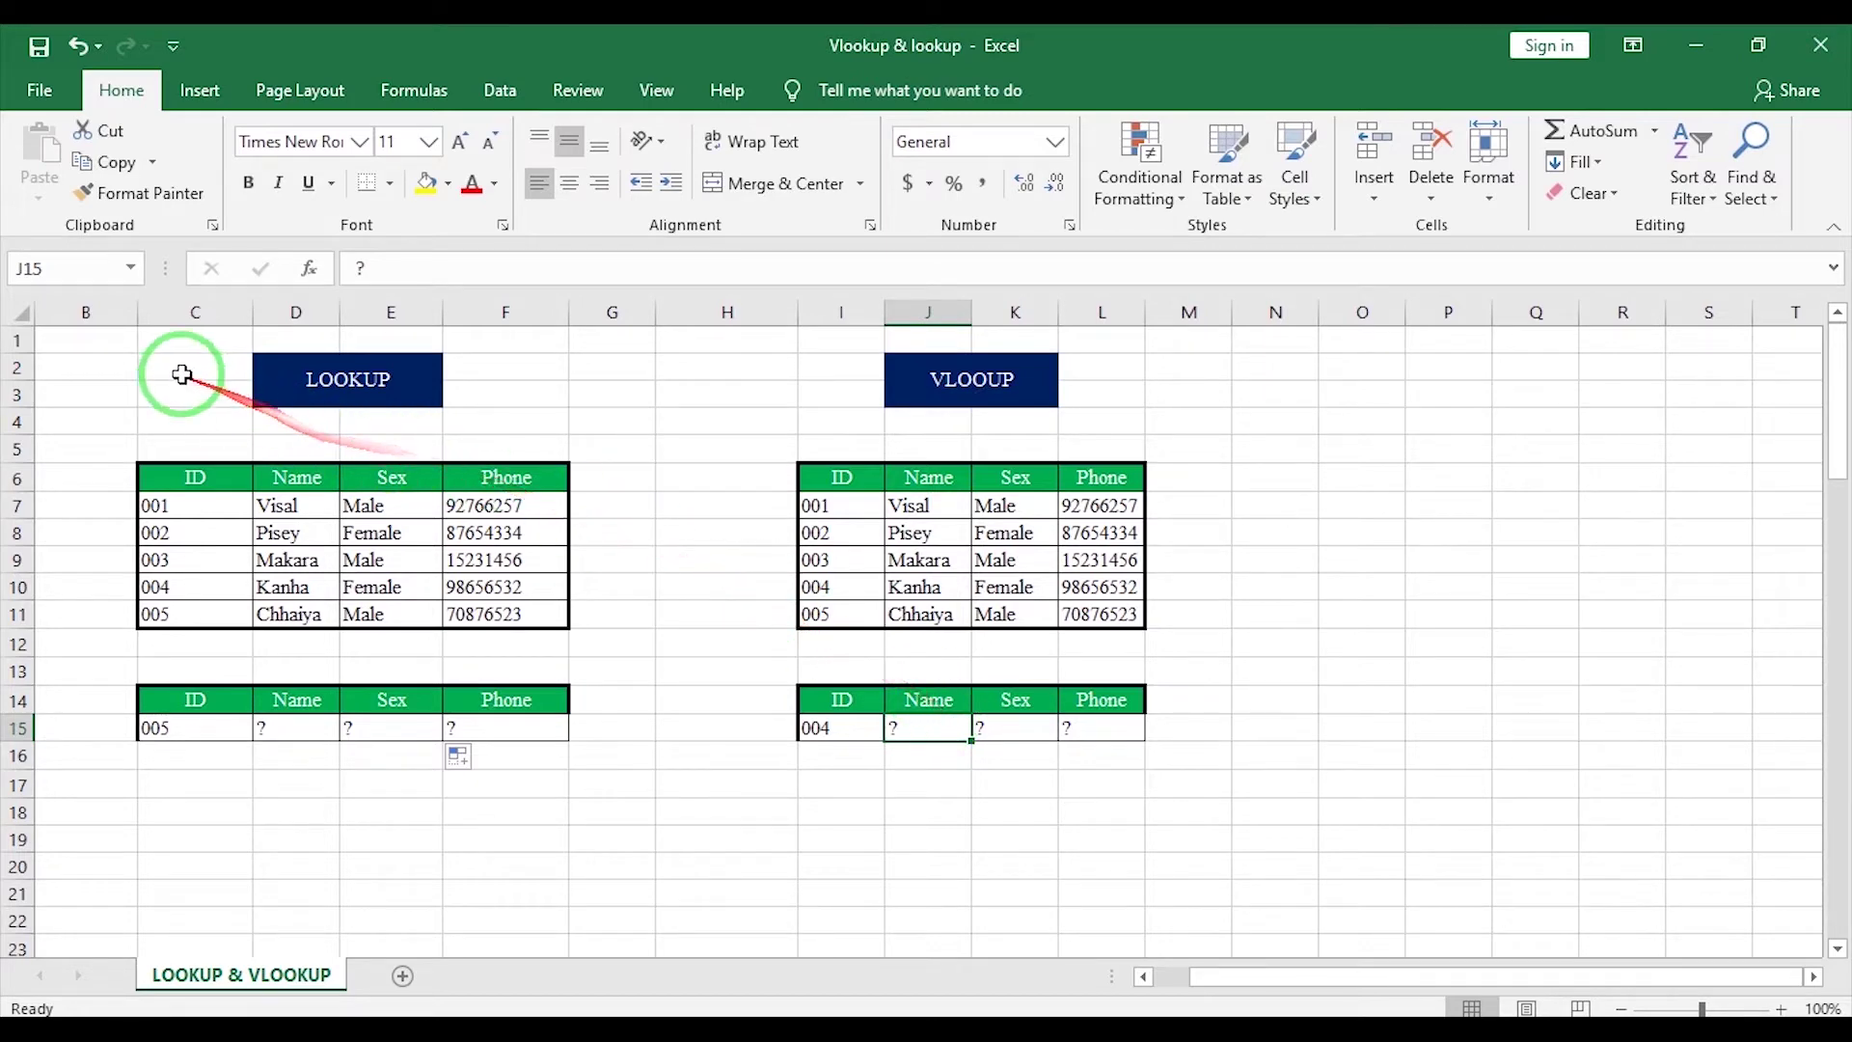
pyautogui.moveTo(174, 370)
pyautogui.mouseDown()
pyautogui.moveTo(466, 450)
pyautogui.moveTo(627, 656)
pyautogui.mouseUp()
pyautogui.moveTo(839, 372)
pyautogui.mouseDown()
pyautogui.moveTo(1136, 648)
pyautogui.moveTo(1155, 722)
pyautogui.mouseUp()
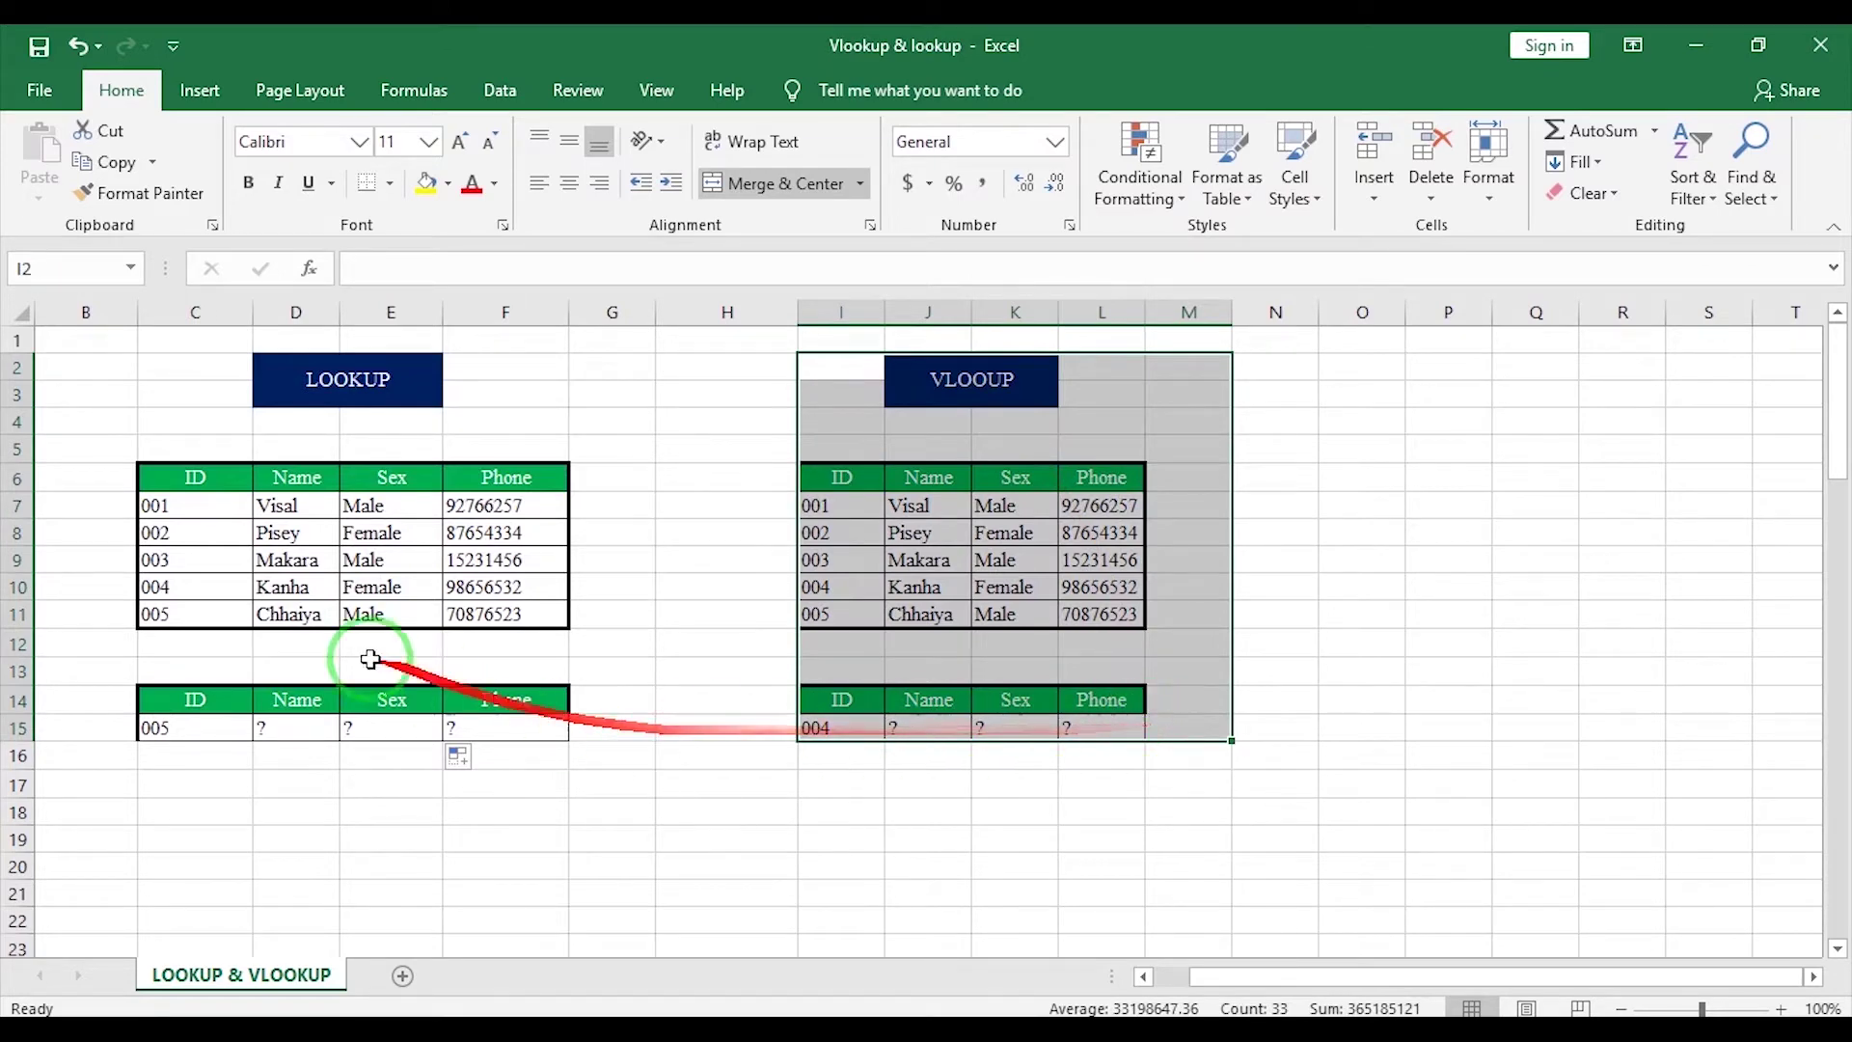
pyautogui.moveTo(154, 478); pyautogui.dragTo(154, 615)
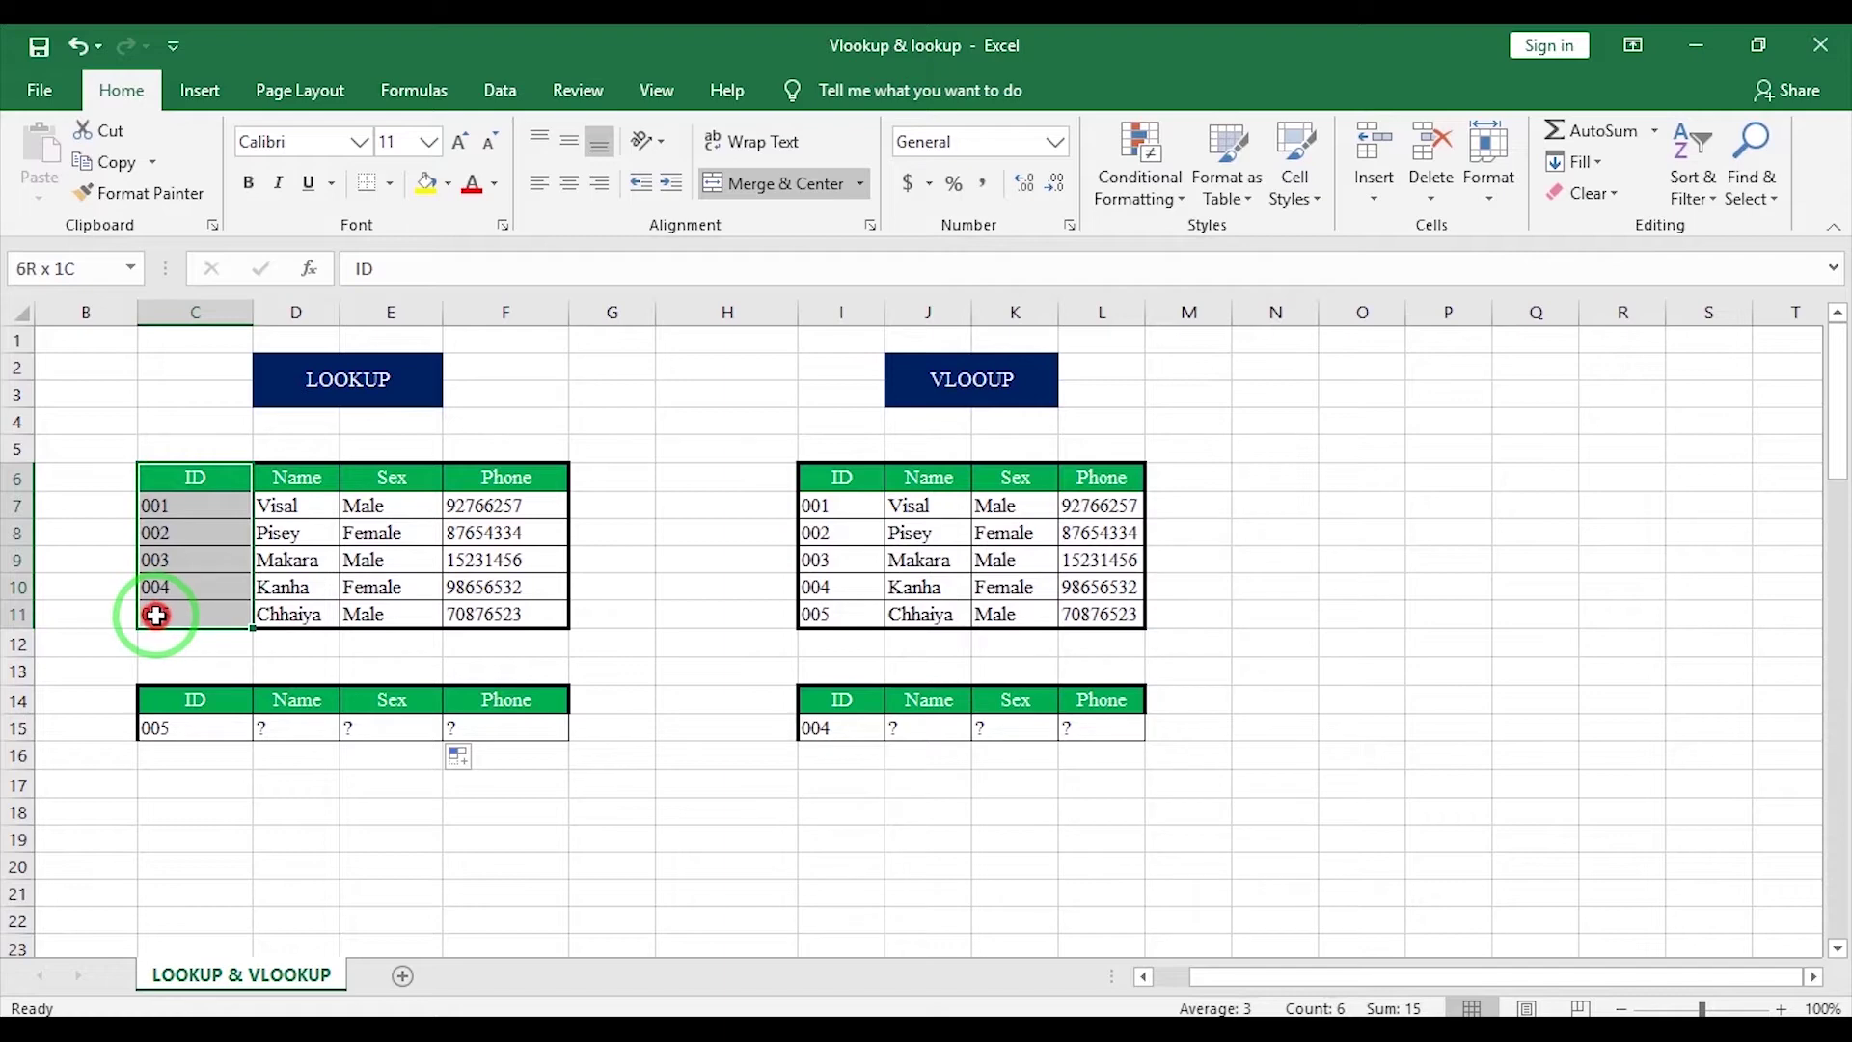
pyautogui.moveTo(156, 616); pyautogui.dragTo(156, 616)
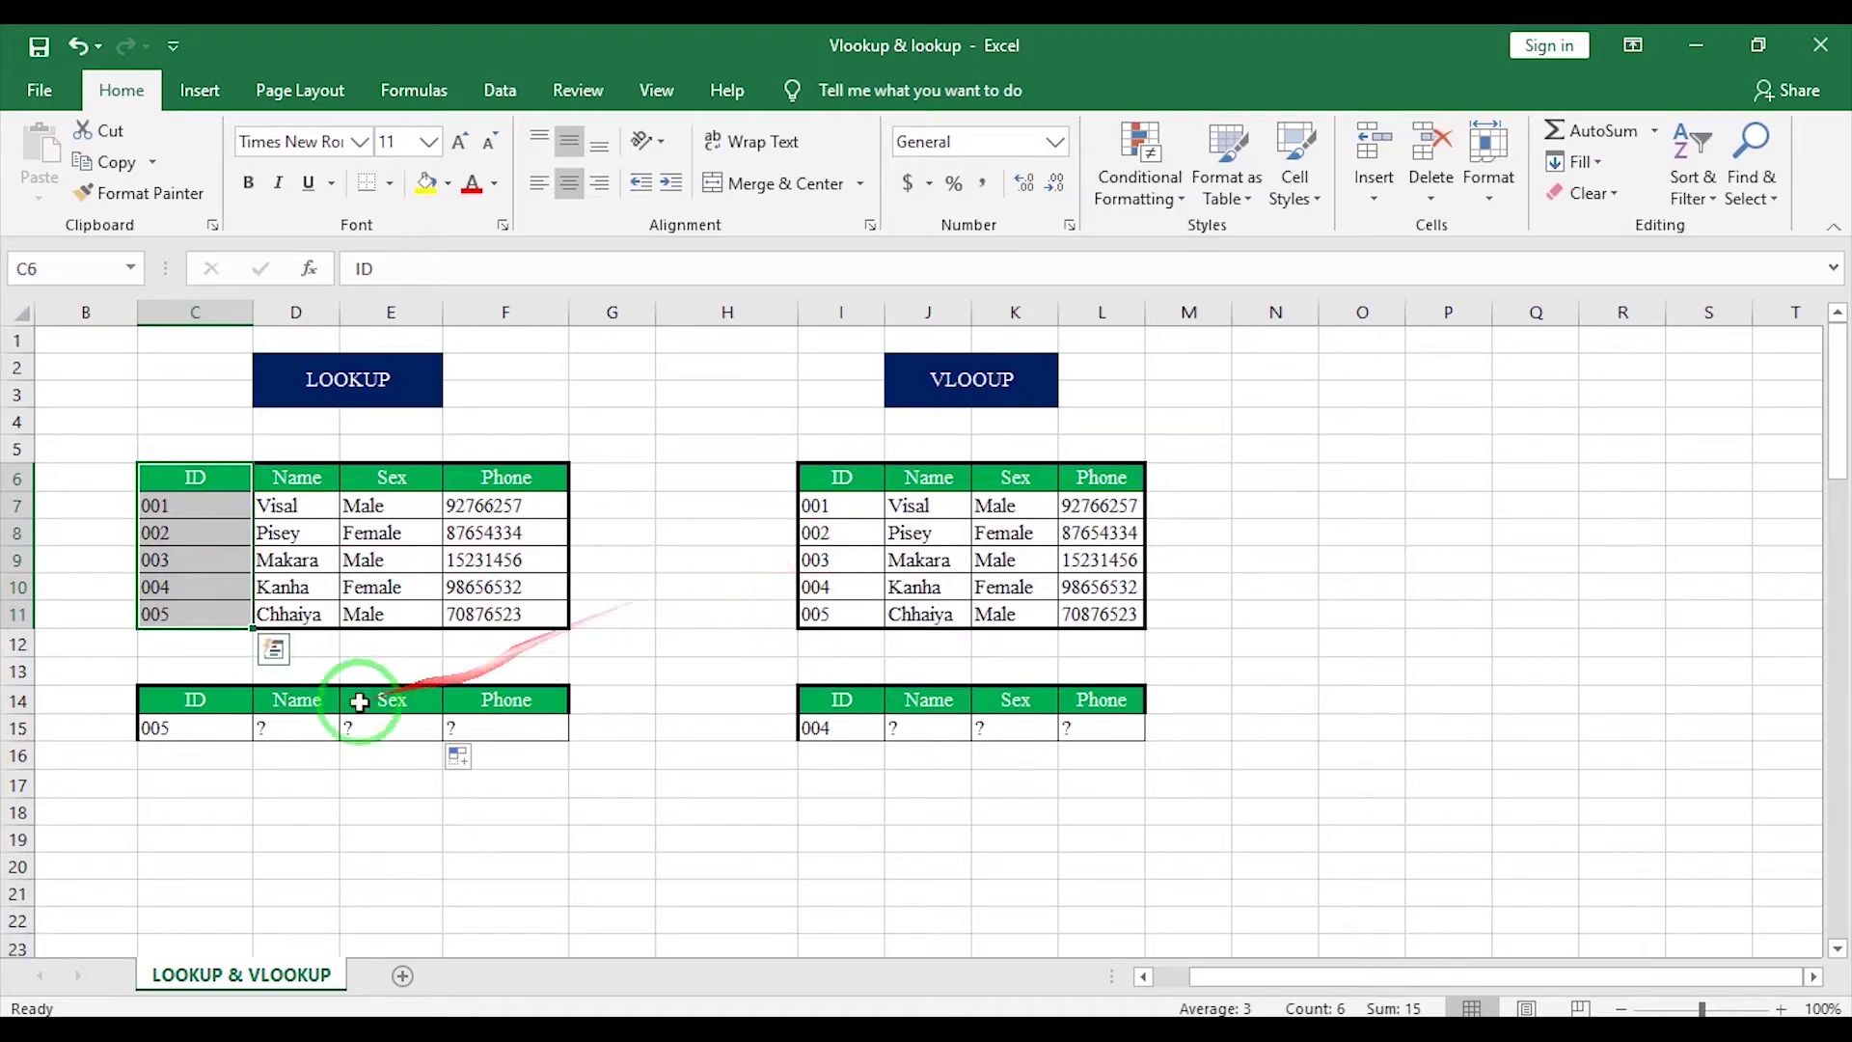
# Indicate the Name result cell D15, the source Name column and the lookup ID.
pyautogui.click(296, 728)
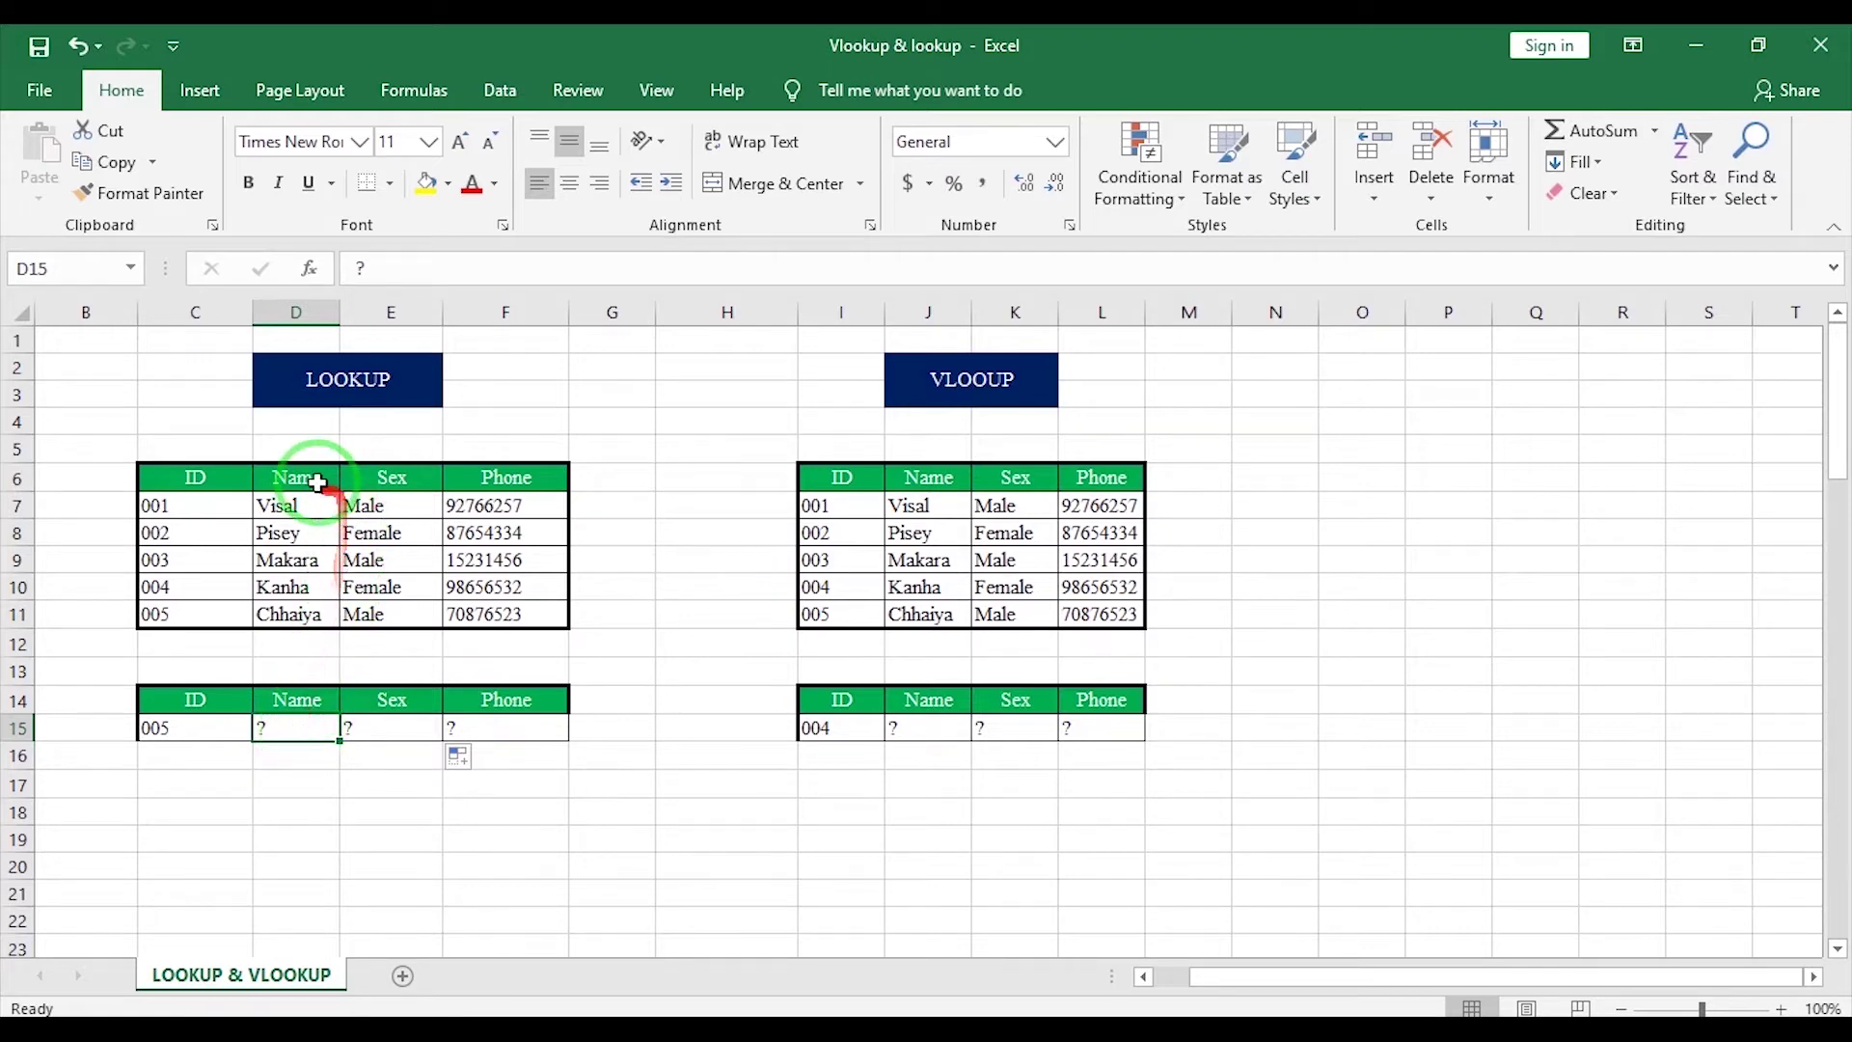
pyautogui.moveTo(296, 476); pyautogui.dragTo(299, 593)
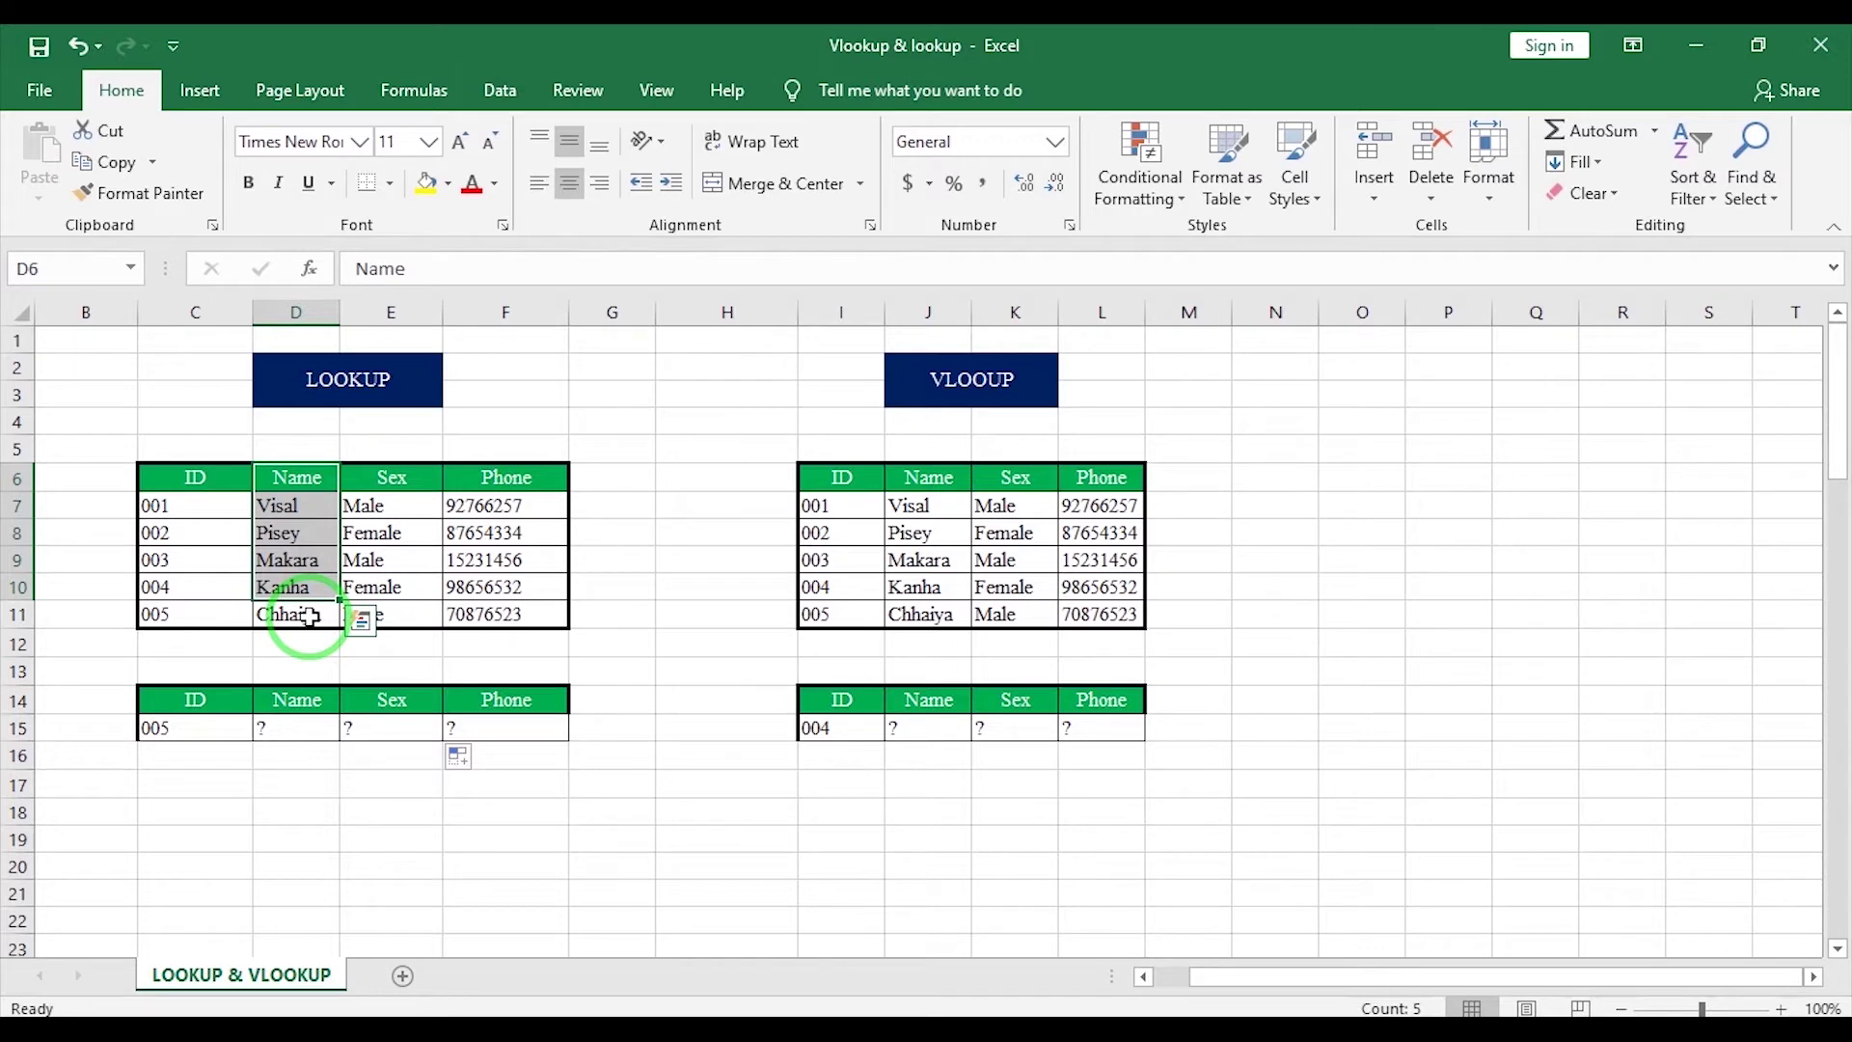
pyautogui.click(186, 511)
pyautogui.click(169, 563)
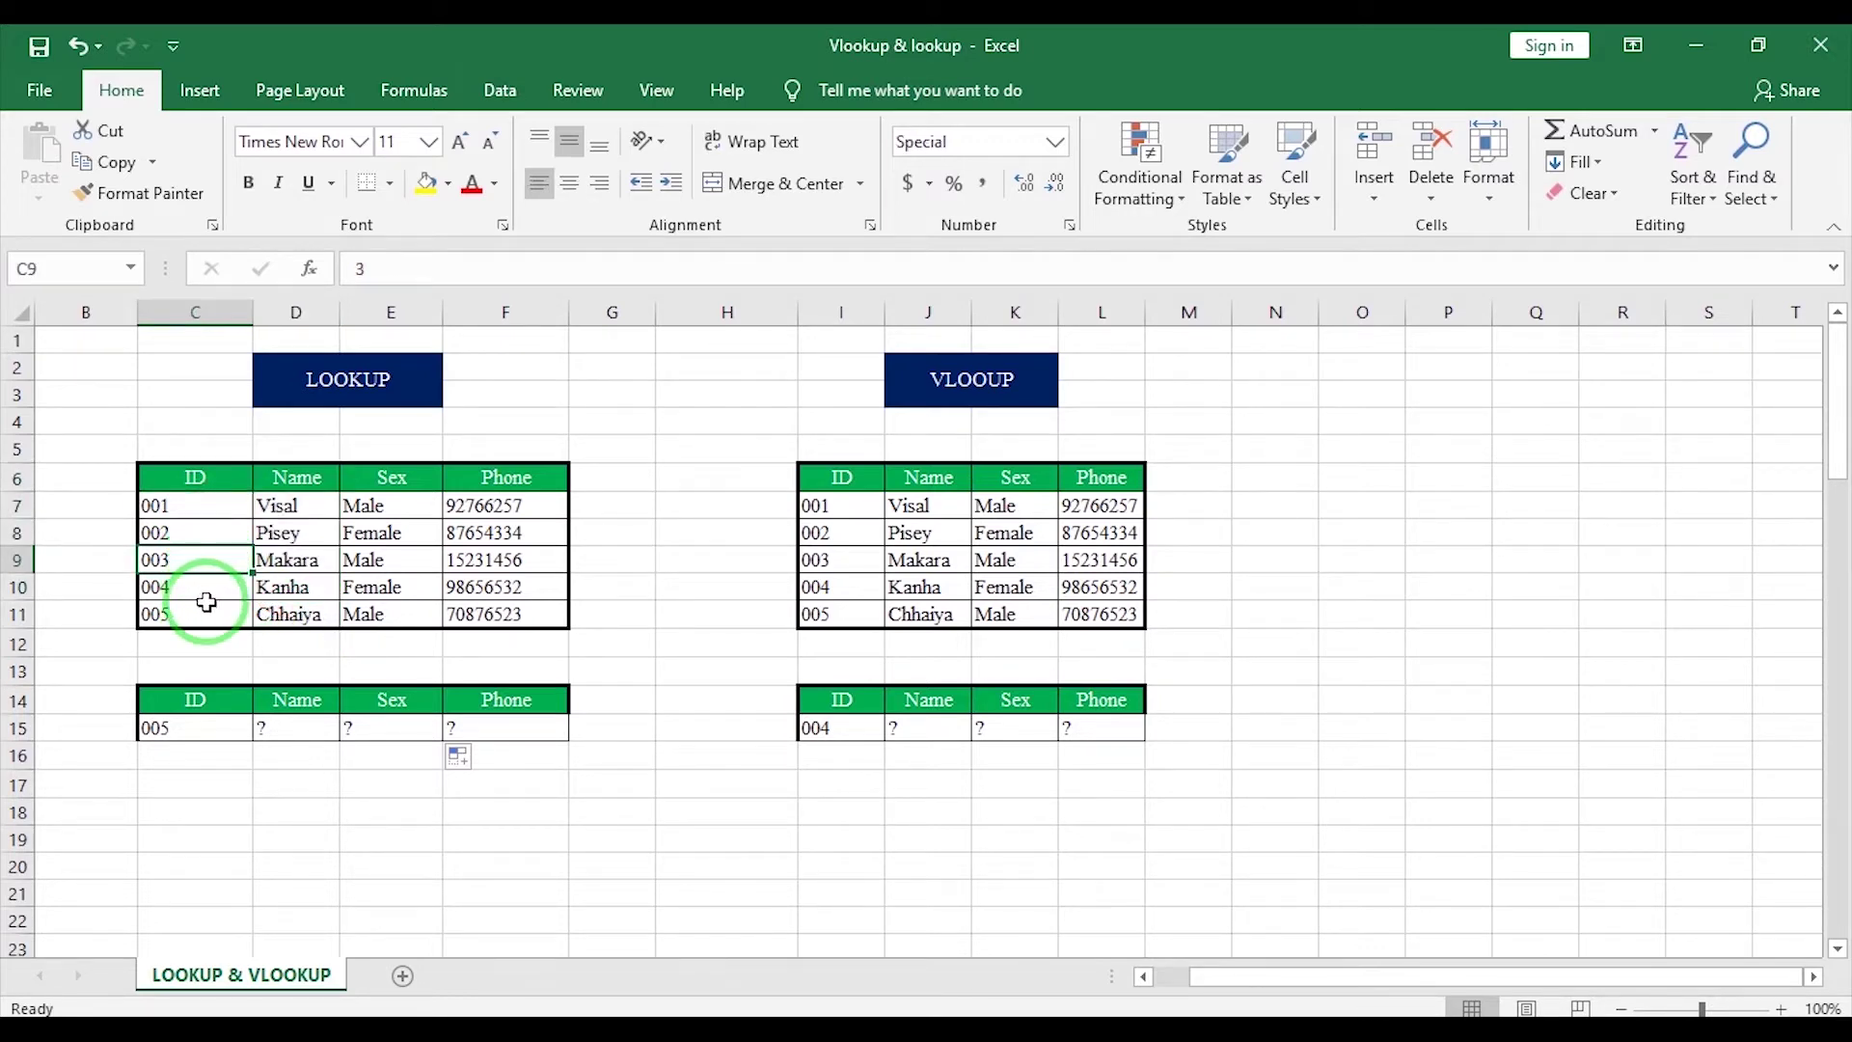
pyautogui.click(208, 728)
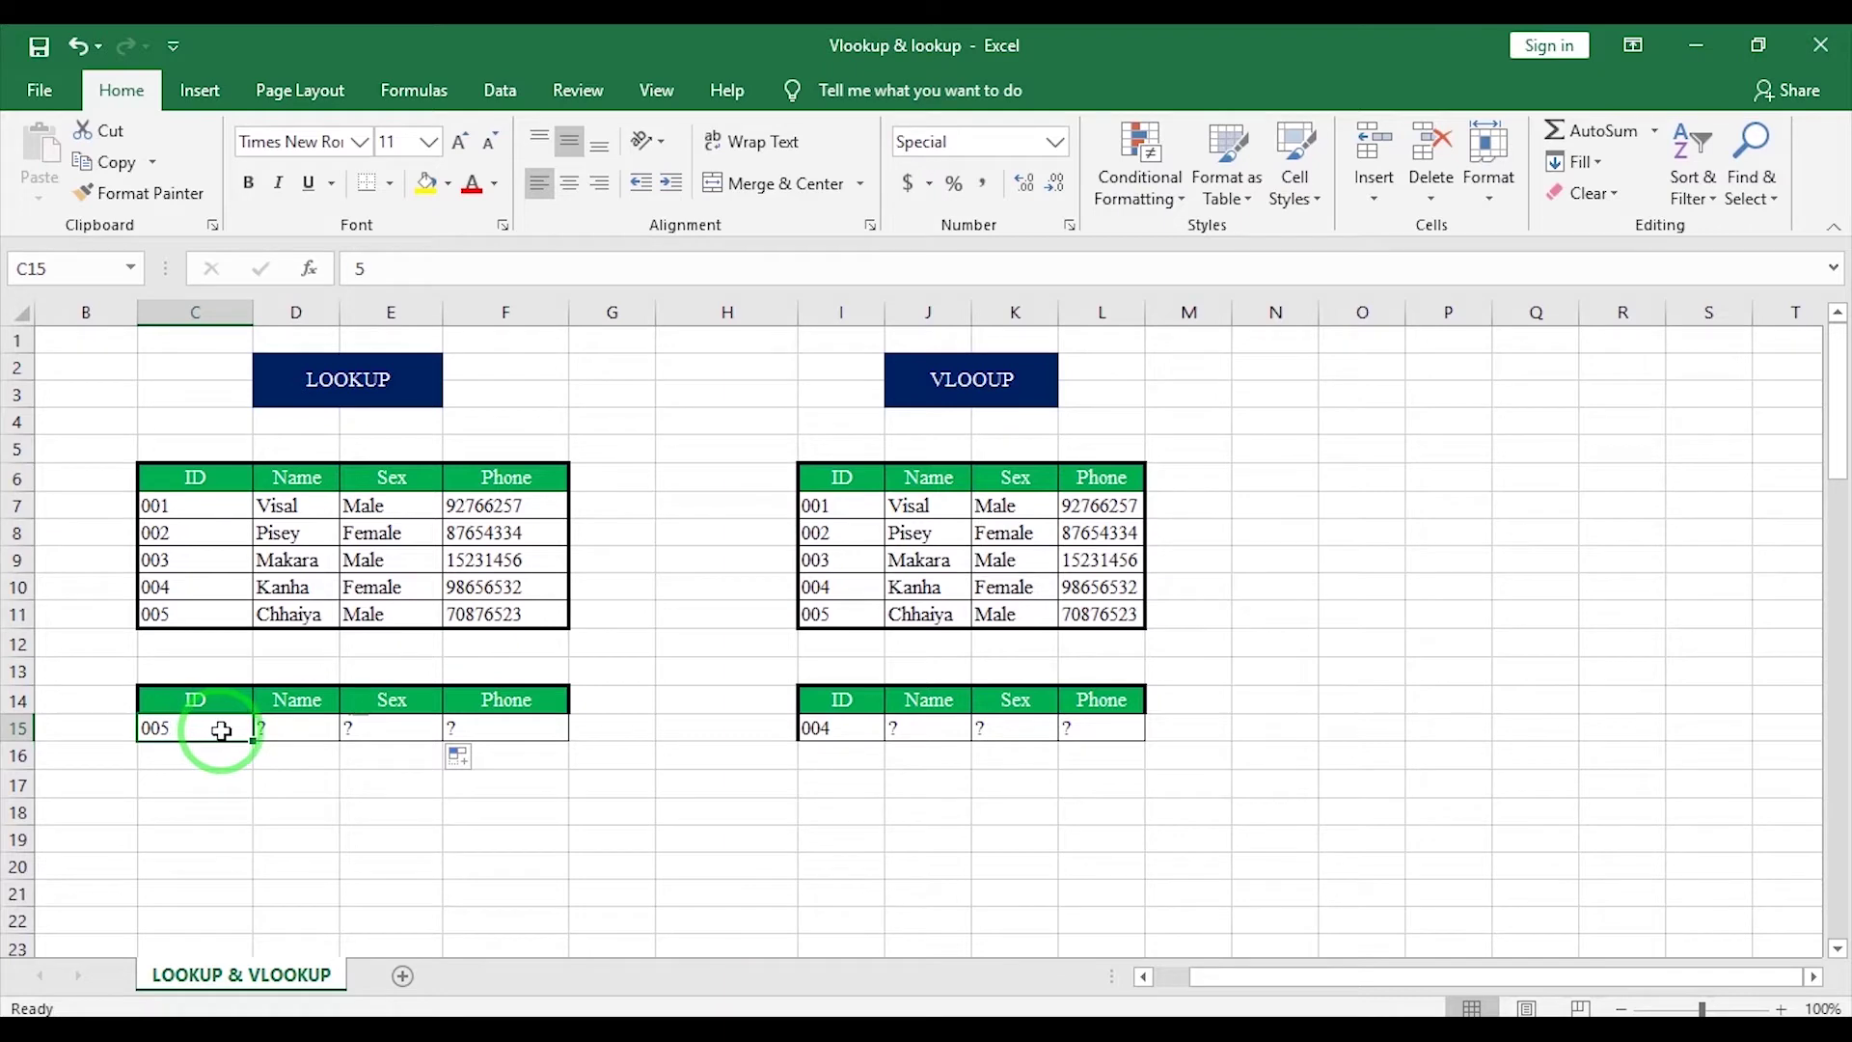
# Enter =LOOKUP(C15,C6:D11) in D15 so ID 005 returns Chhaiya.
pyautogui.click(285, 728)
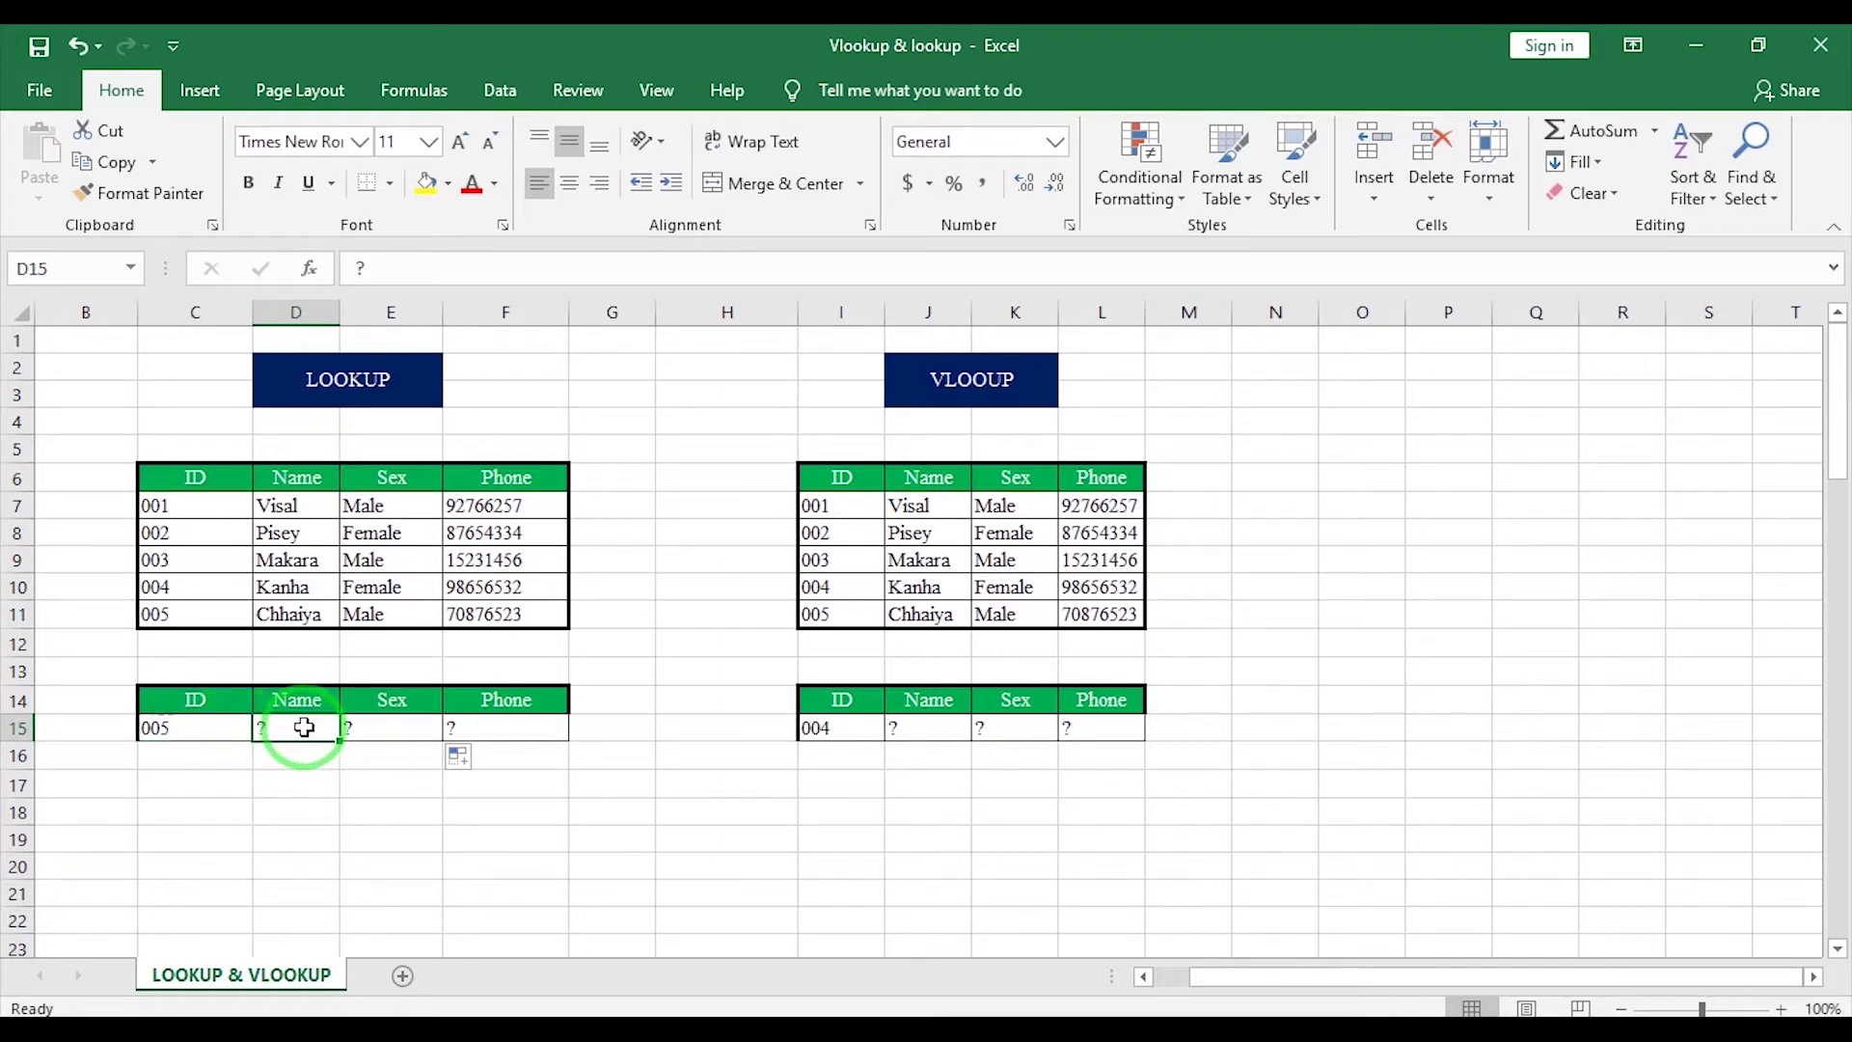
pyautogui.write('=loo')
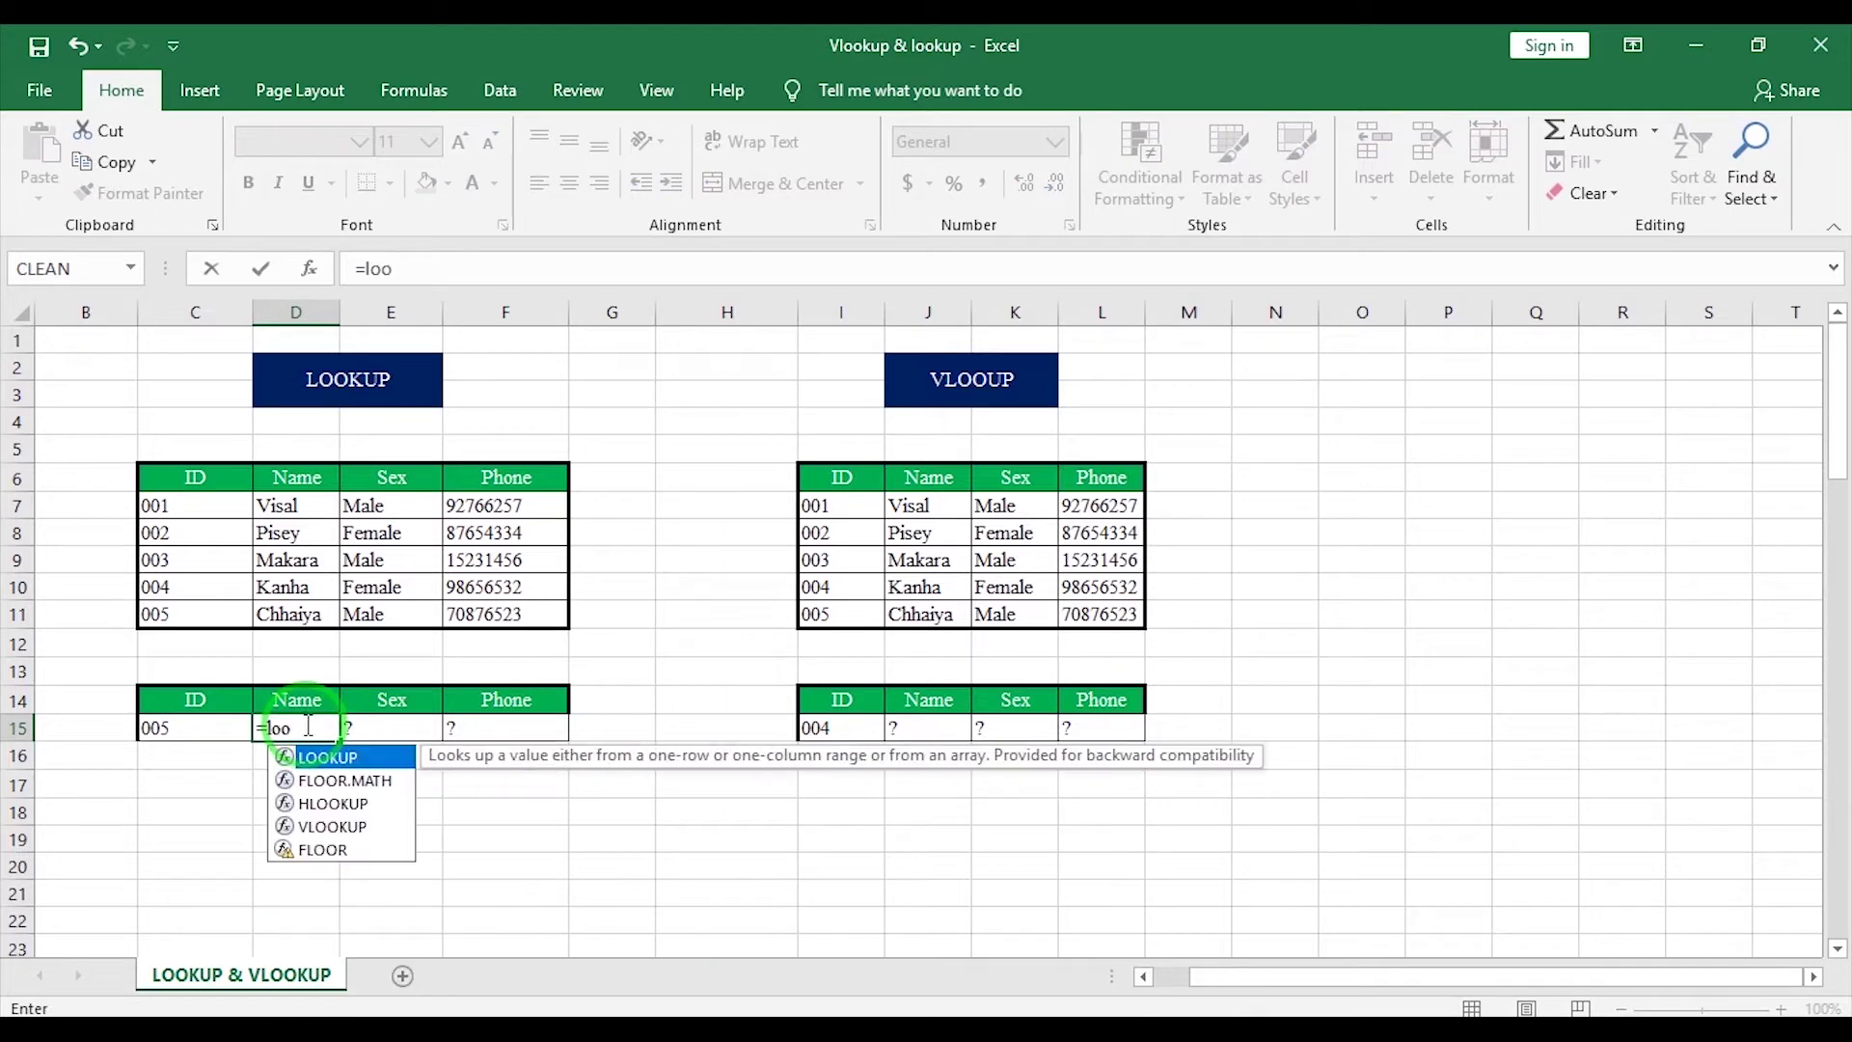
pyautogui.press('Tab')
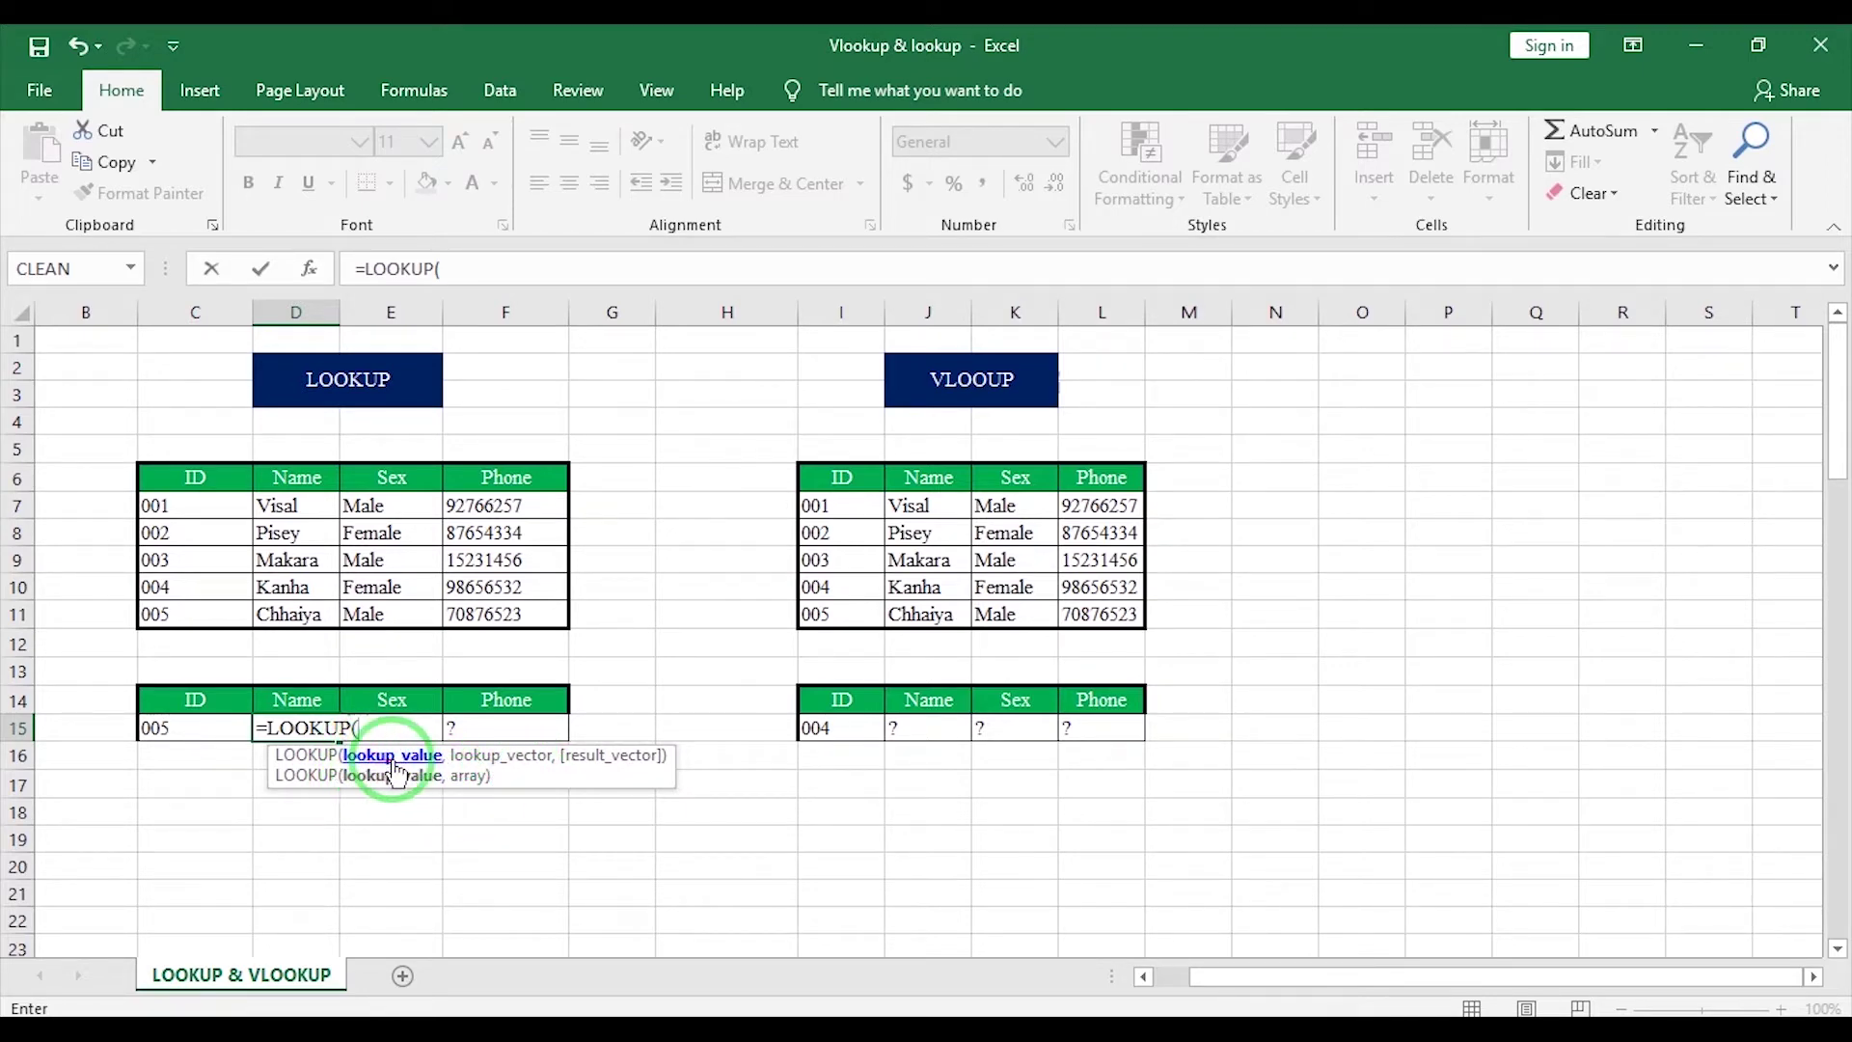
pyautogui.click(196, 726)
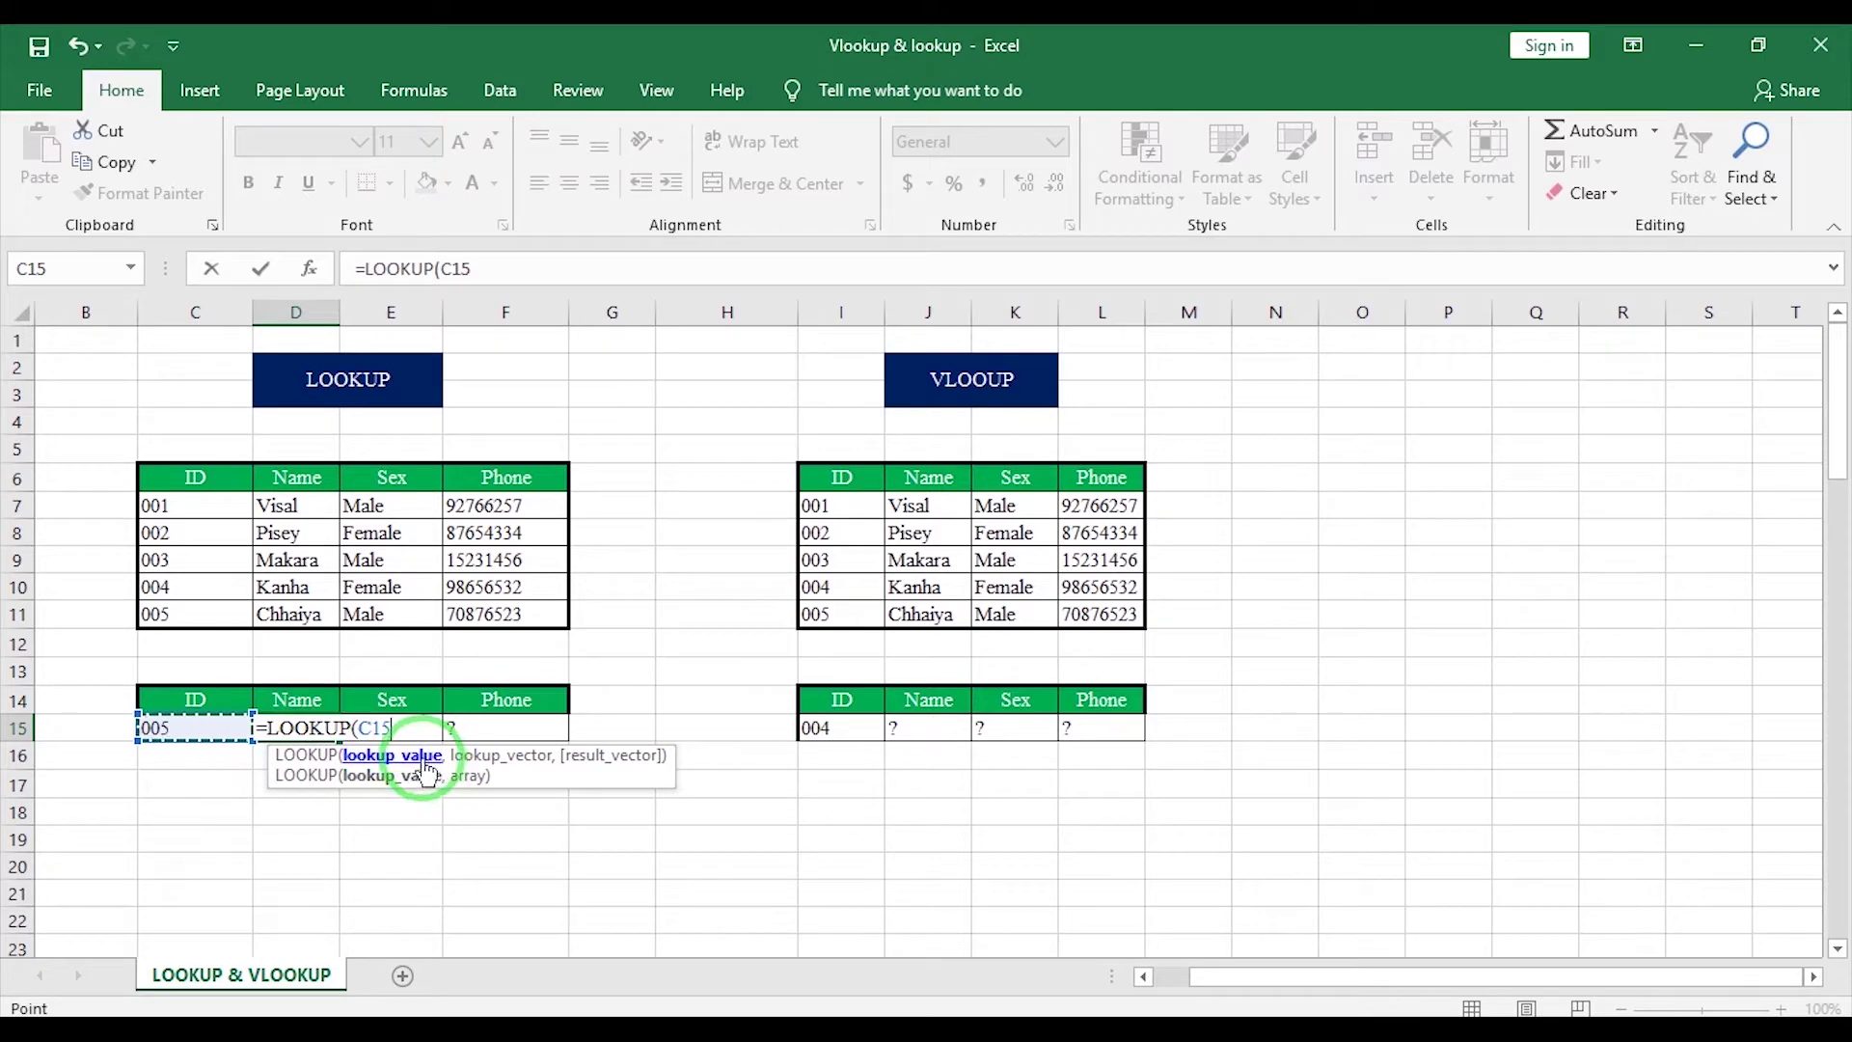
pyautogui.write(',')
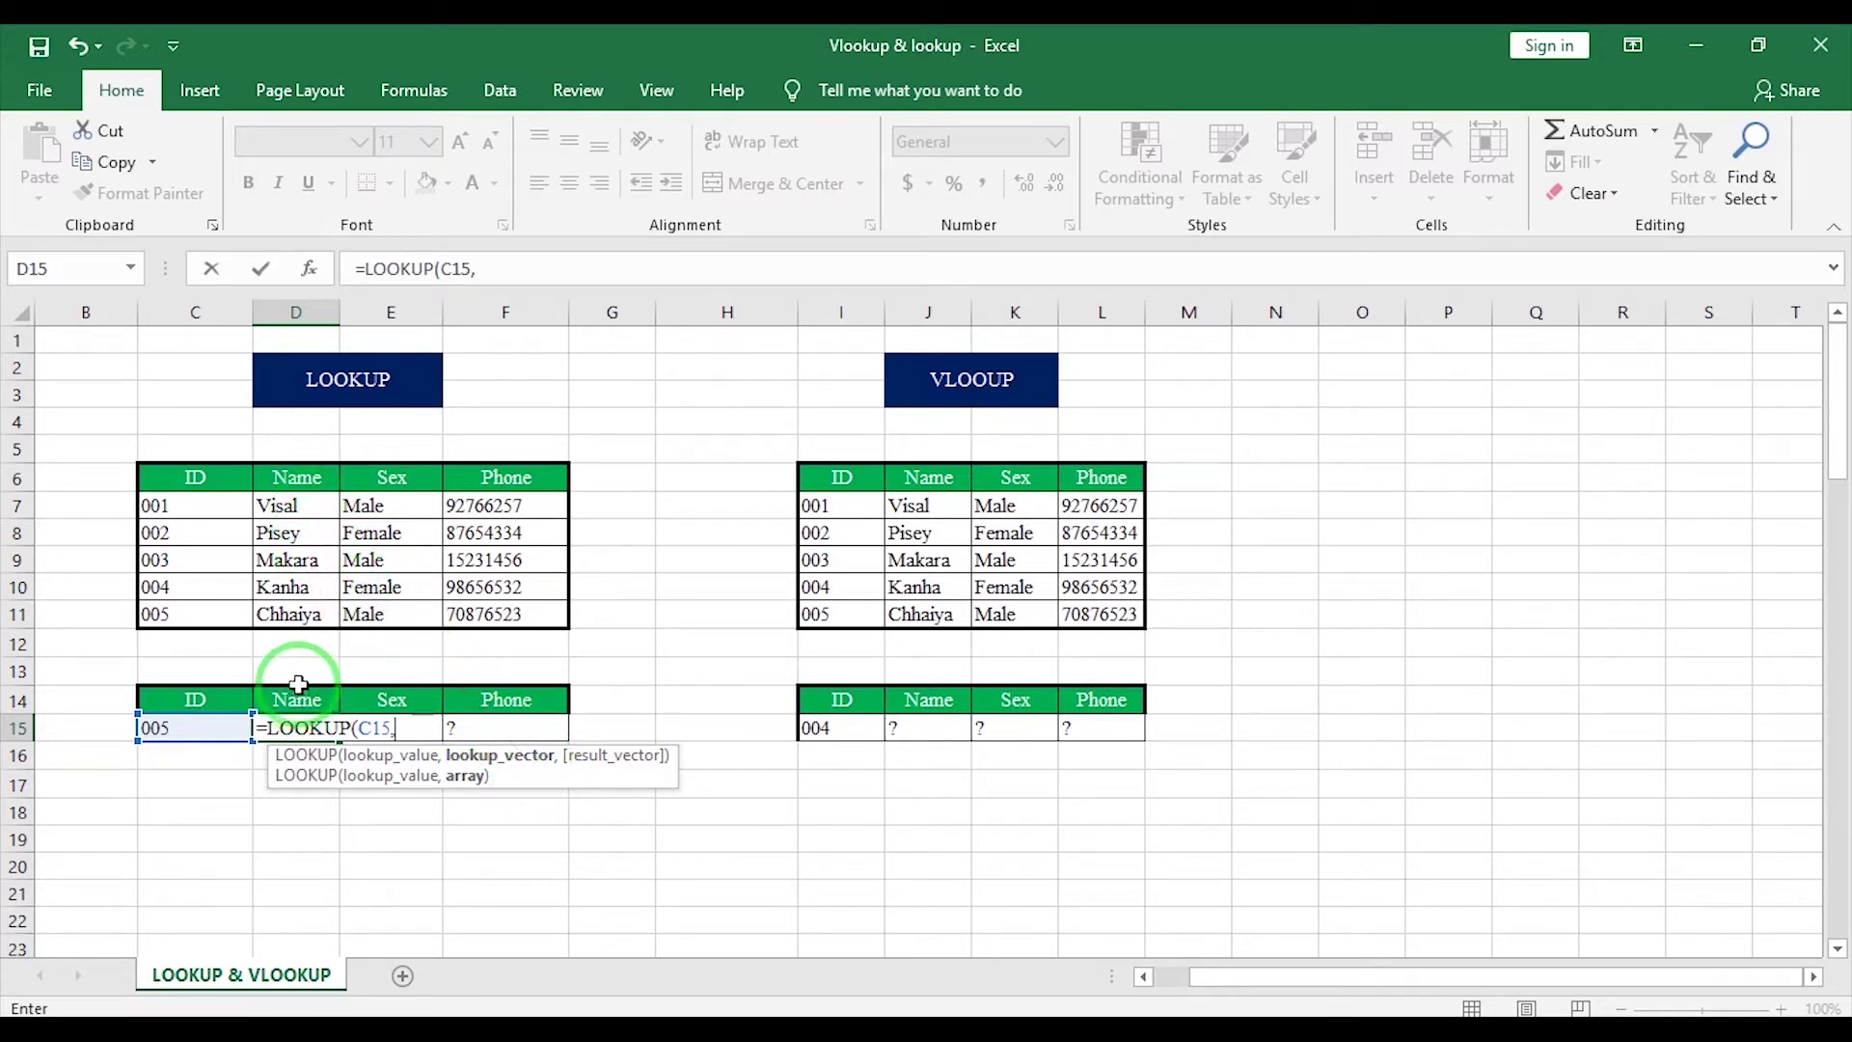
pyautogui.moveTo(157, 476); pyautogui.dragTo(318, 619)
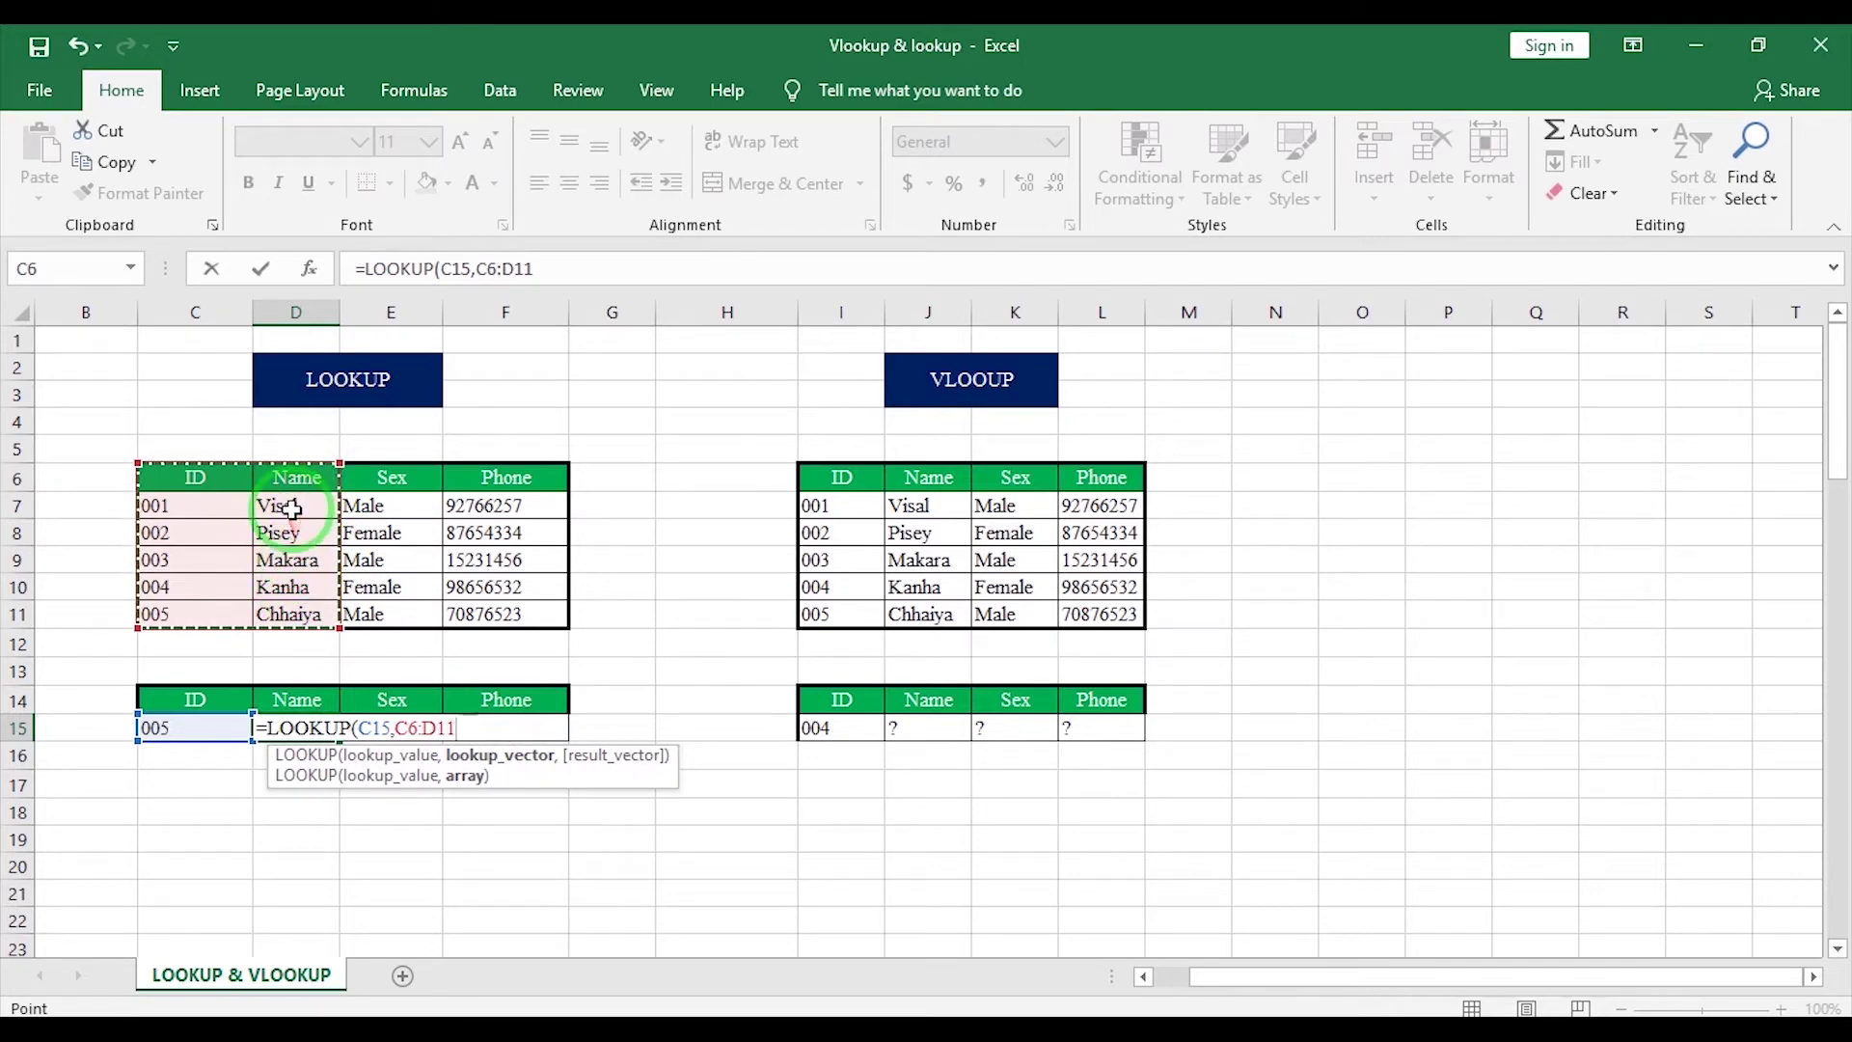
pyautogui.press('Return')
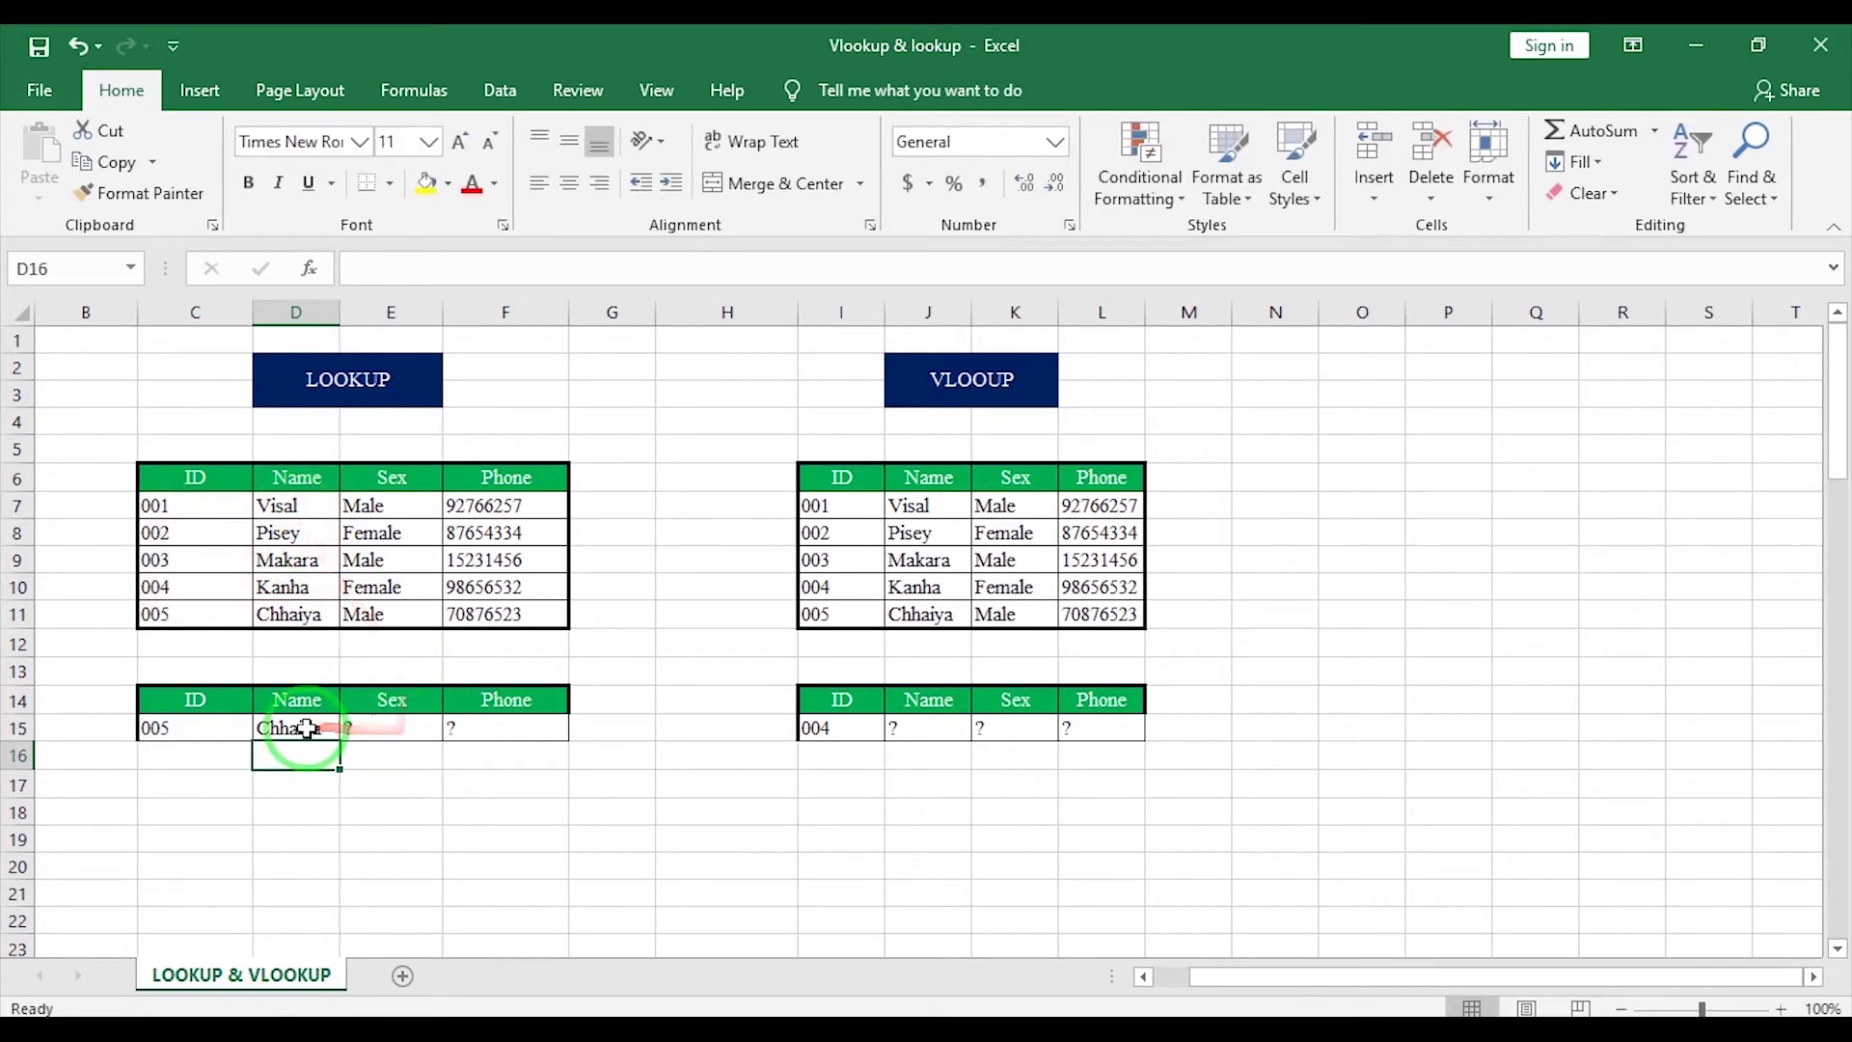
pyautogui.click(304, 729)
# Change the lookup ID in C15 to 001 and check that Name shows Visal.
pyautogui.click(214, 732)
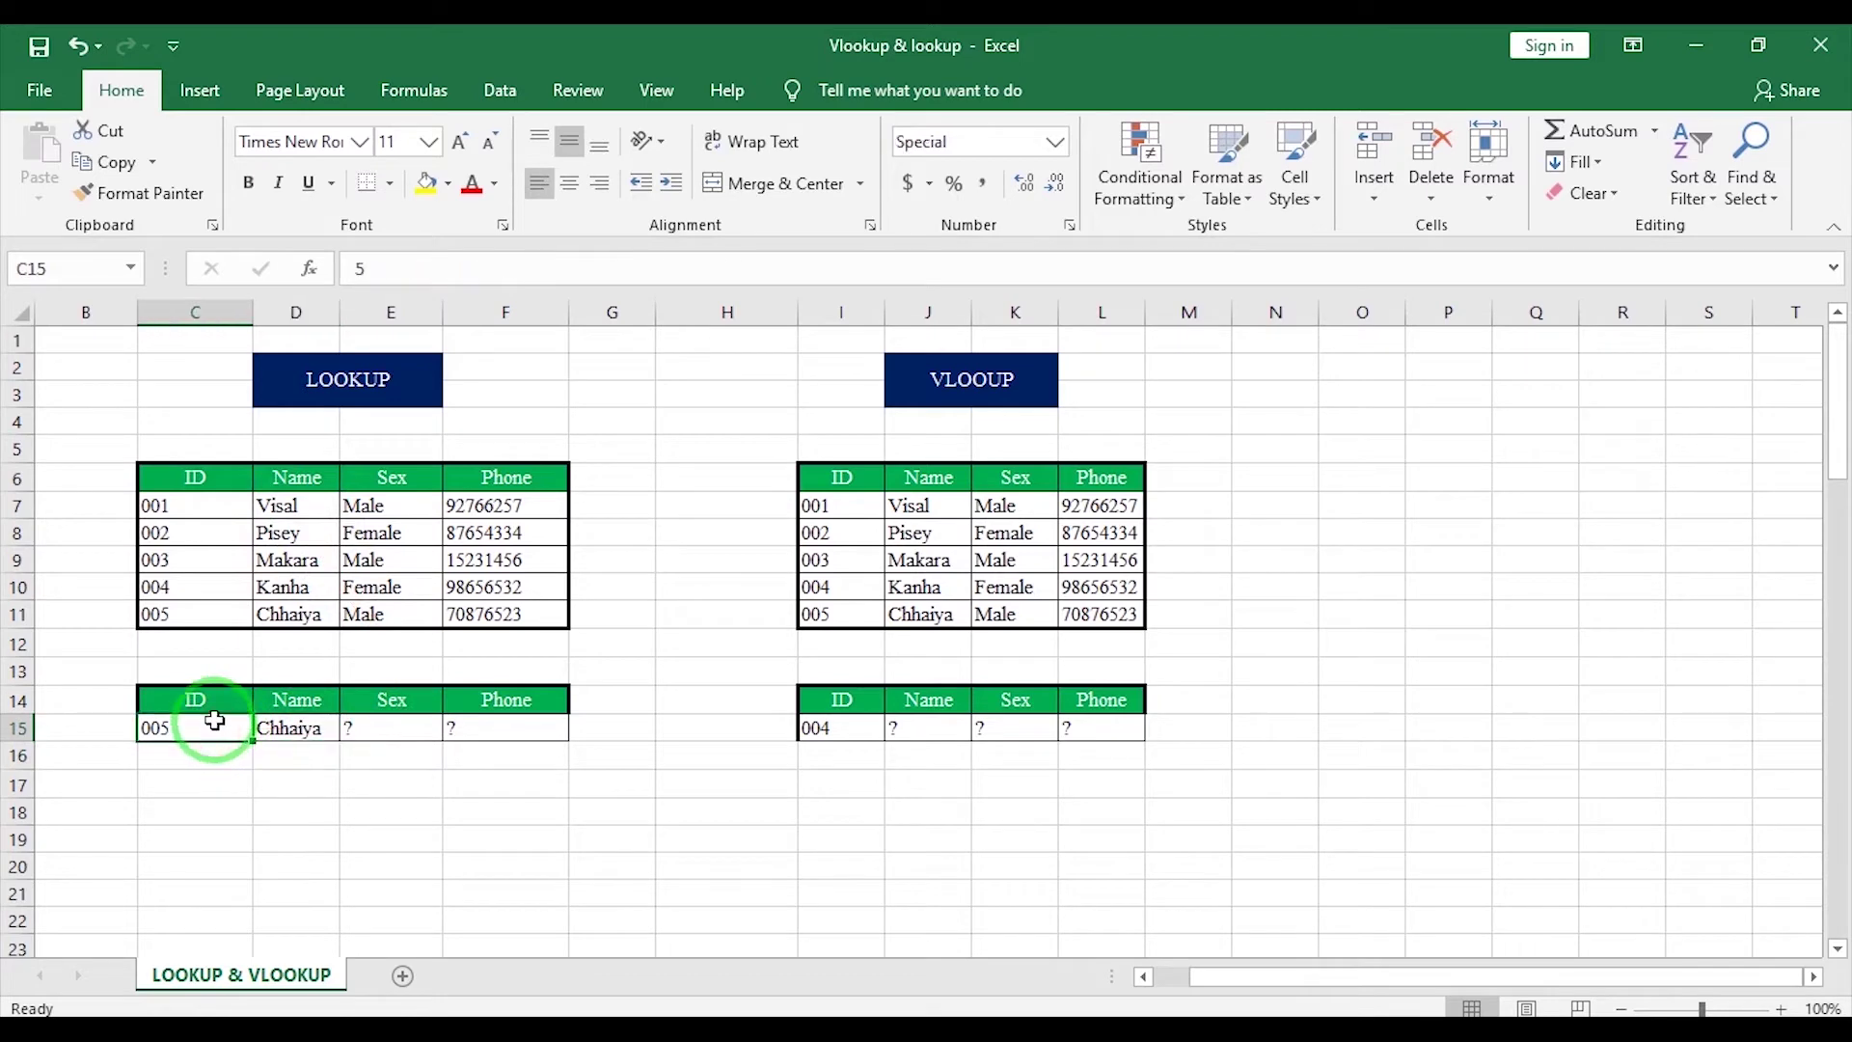
pyautogui.write('1')
pyautogui.press('Return')
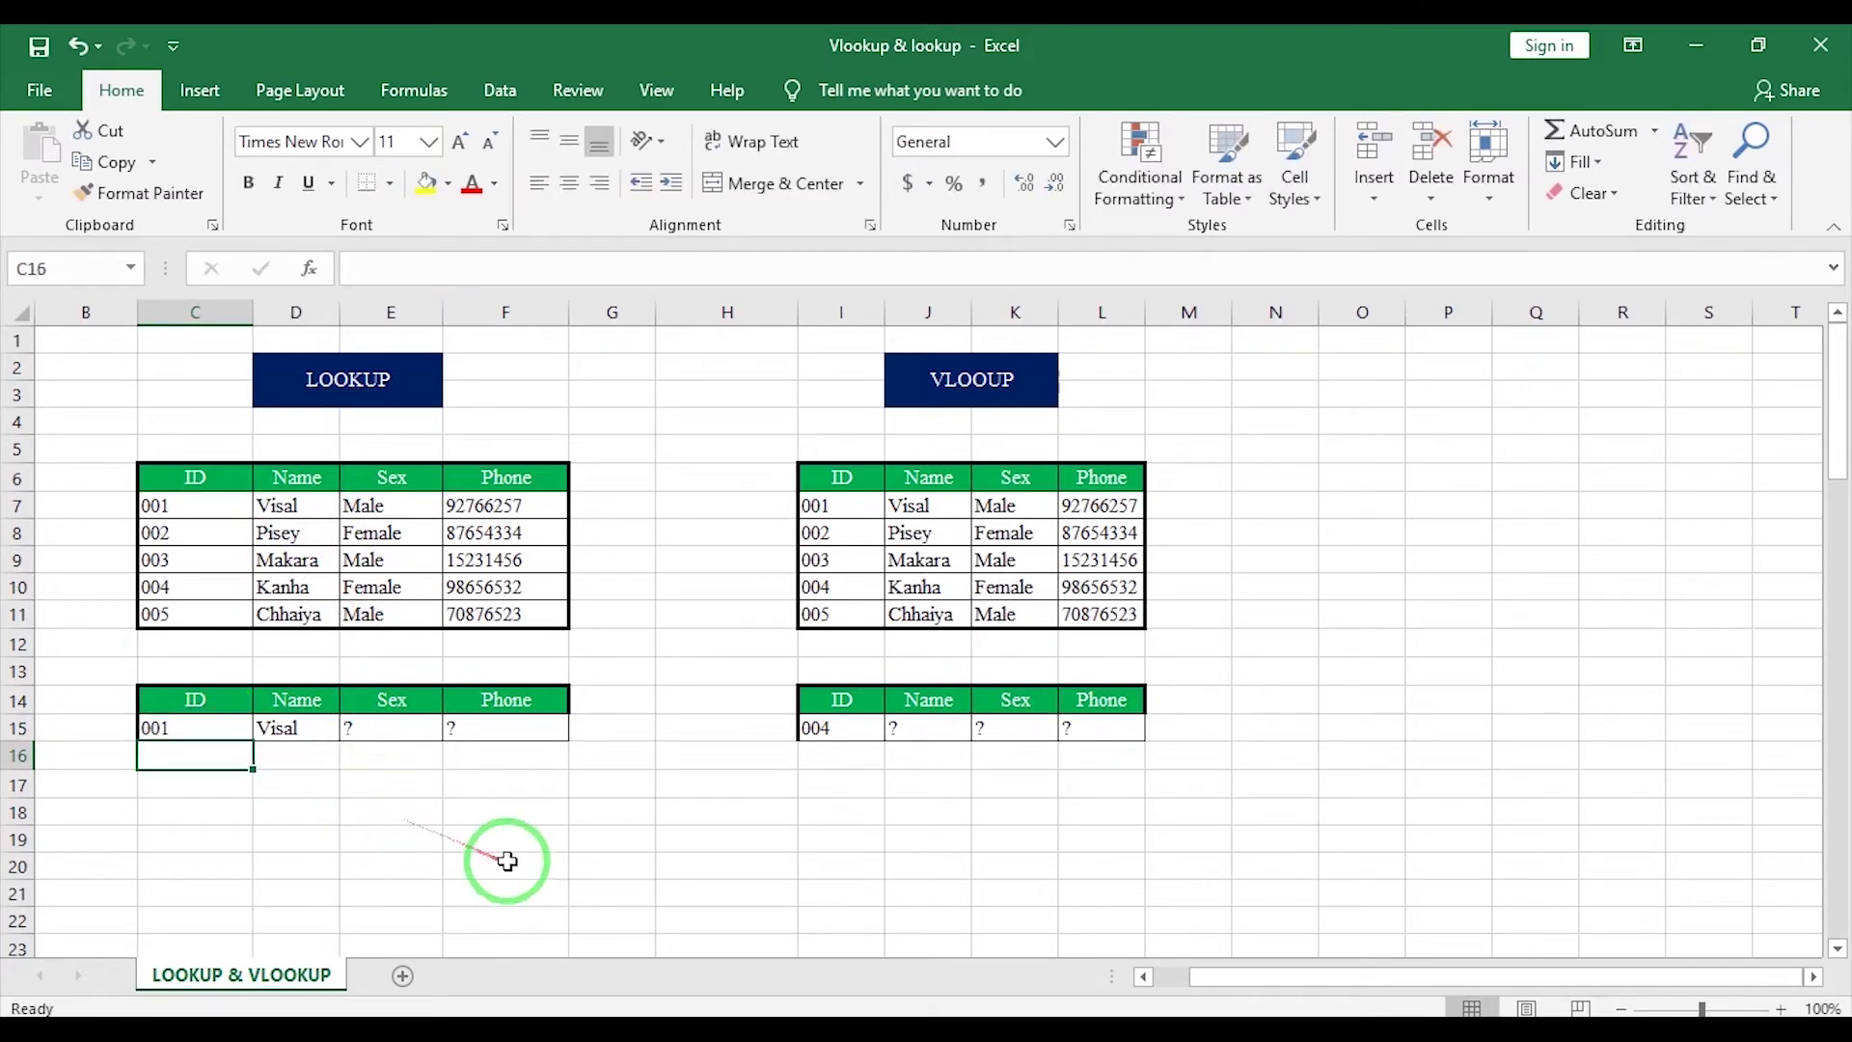
pyautogui.click(294, 735)
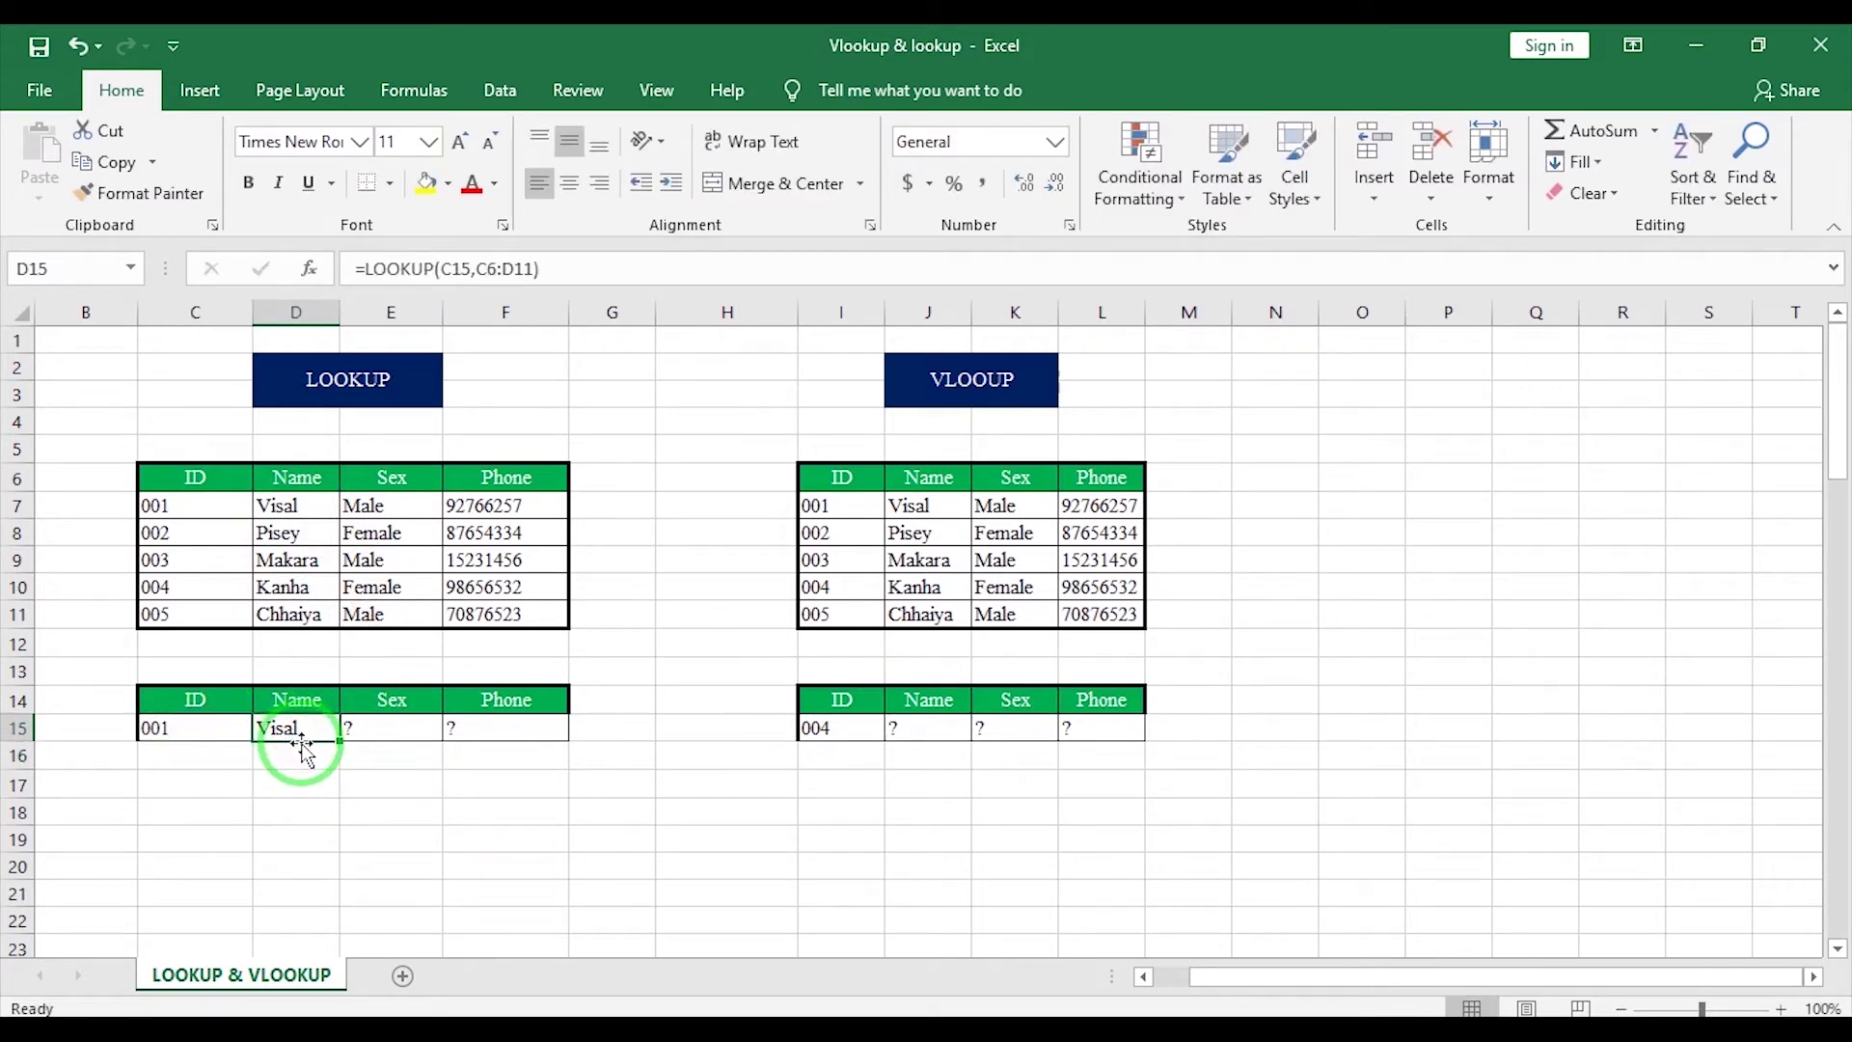
# Enter =LOOKUP(C15,C6:E11) in E15 for Sex, then select D15:E15.
pyautogui.click(409, 731)
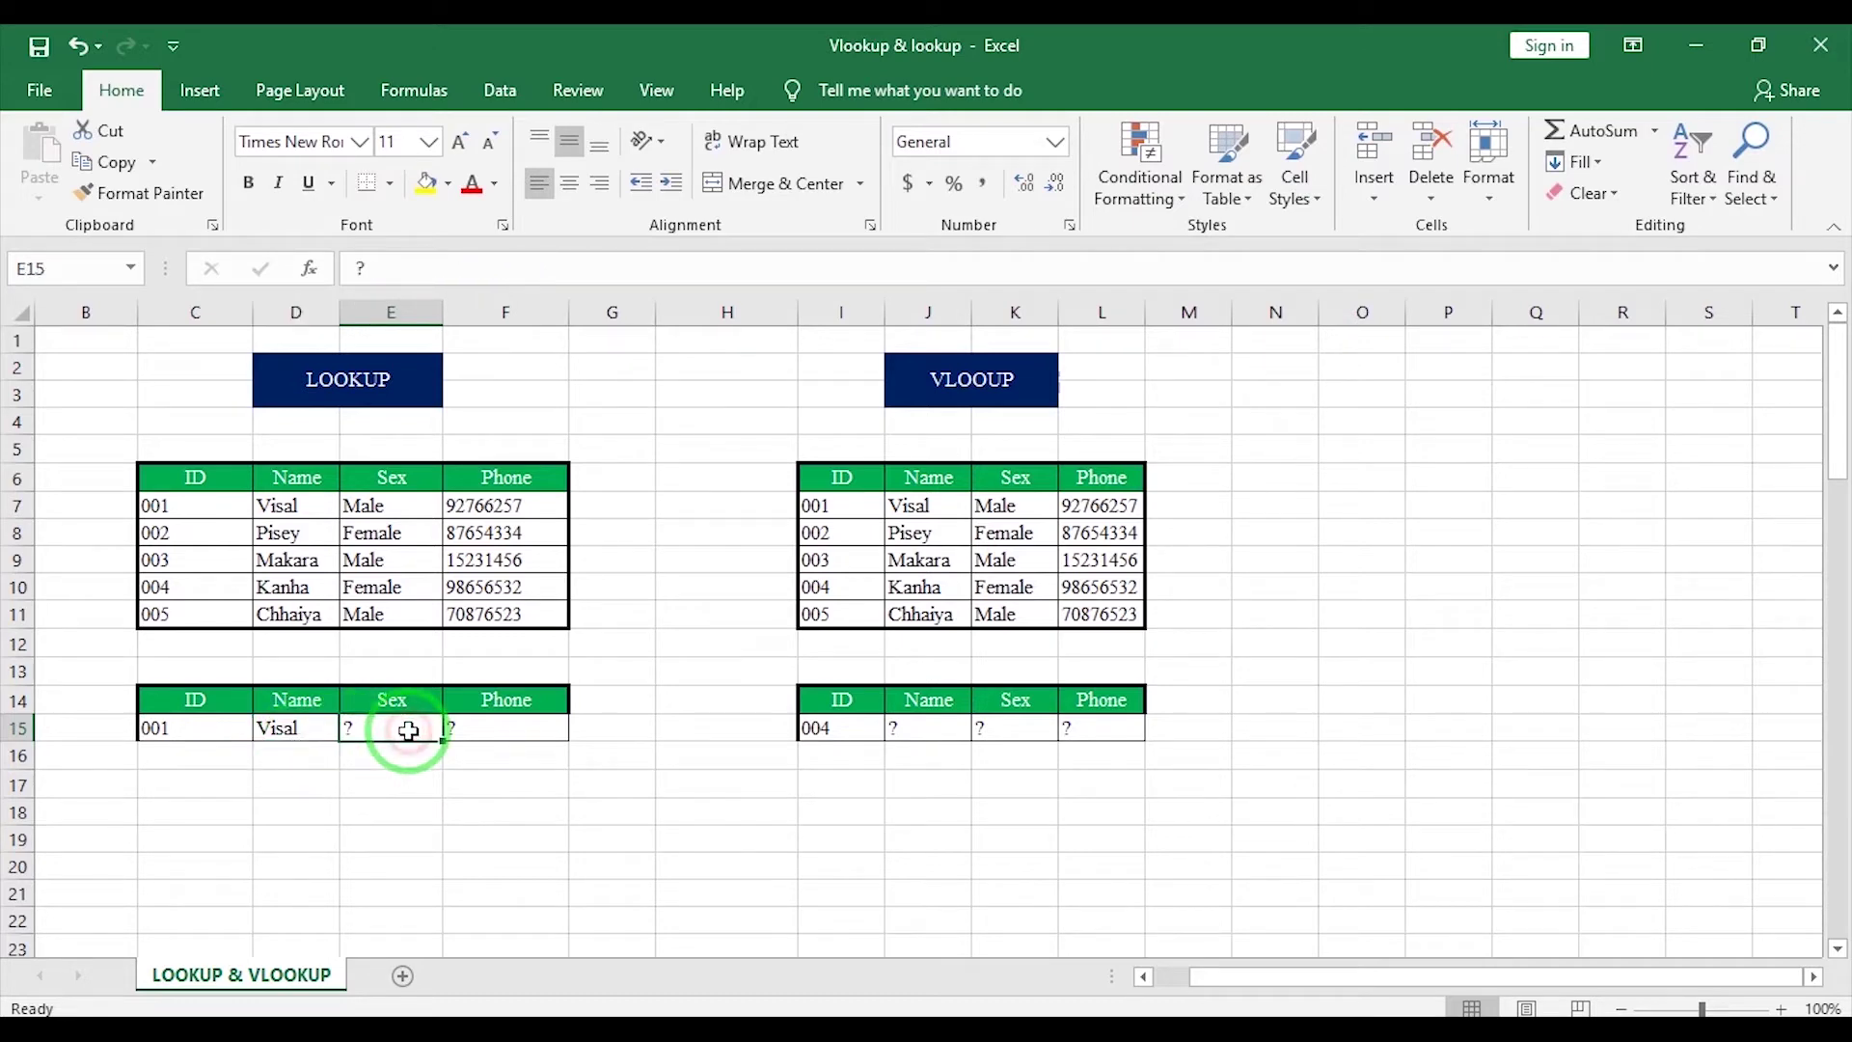
pyautogui.write('=')
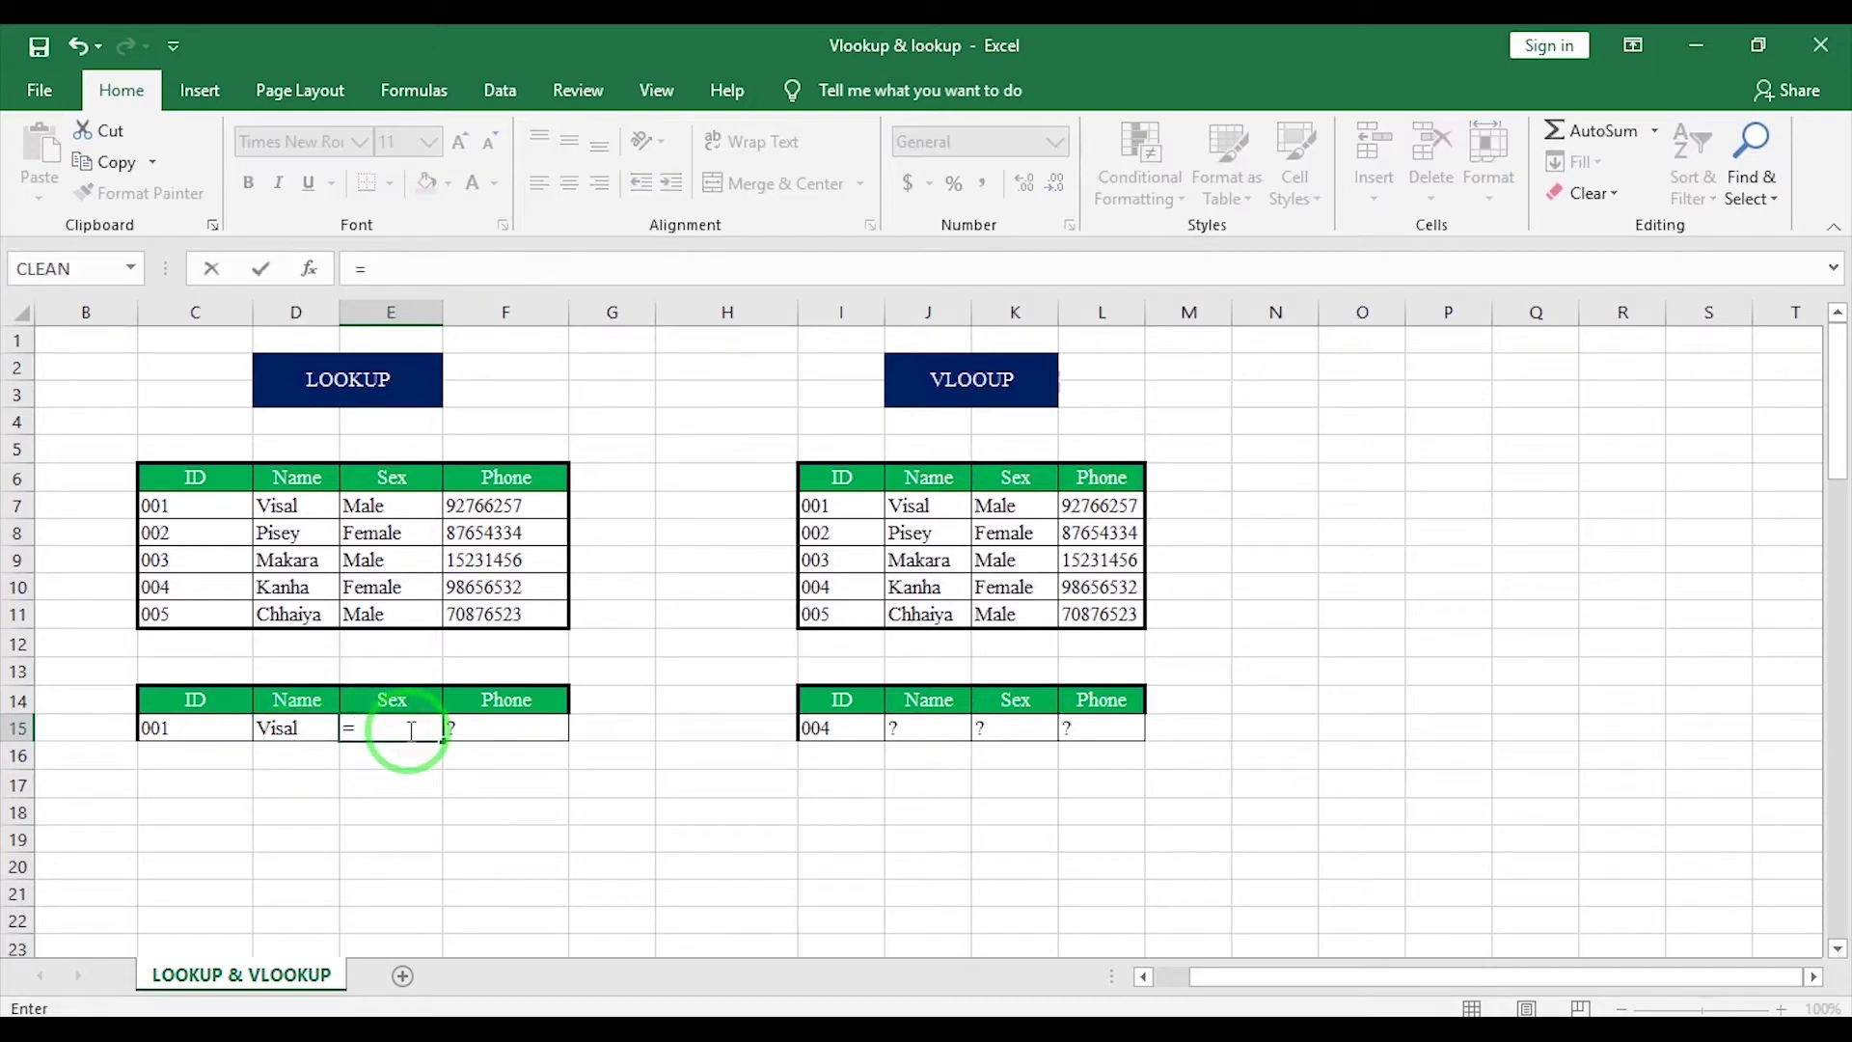
pyautogui.write('loo')
pyautogui.doubleClick(374, 783)
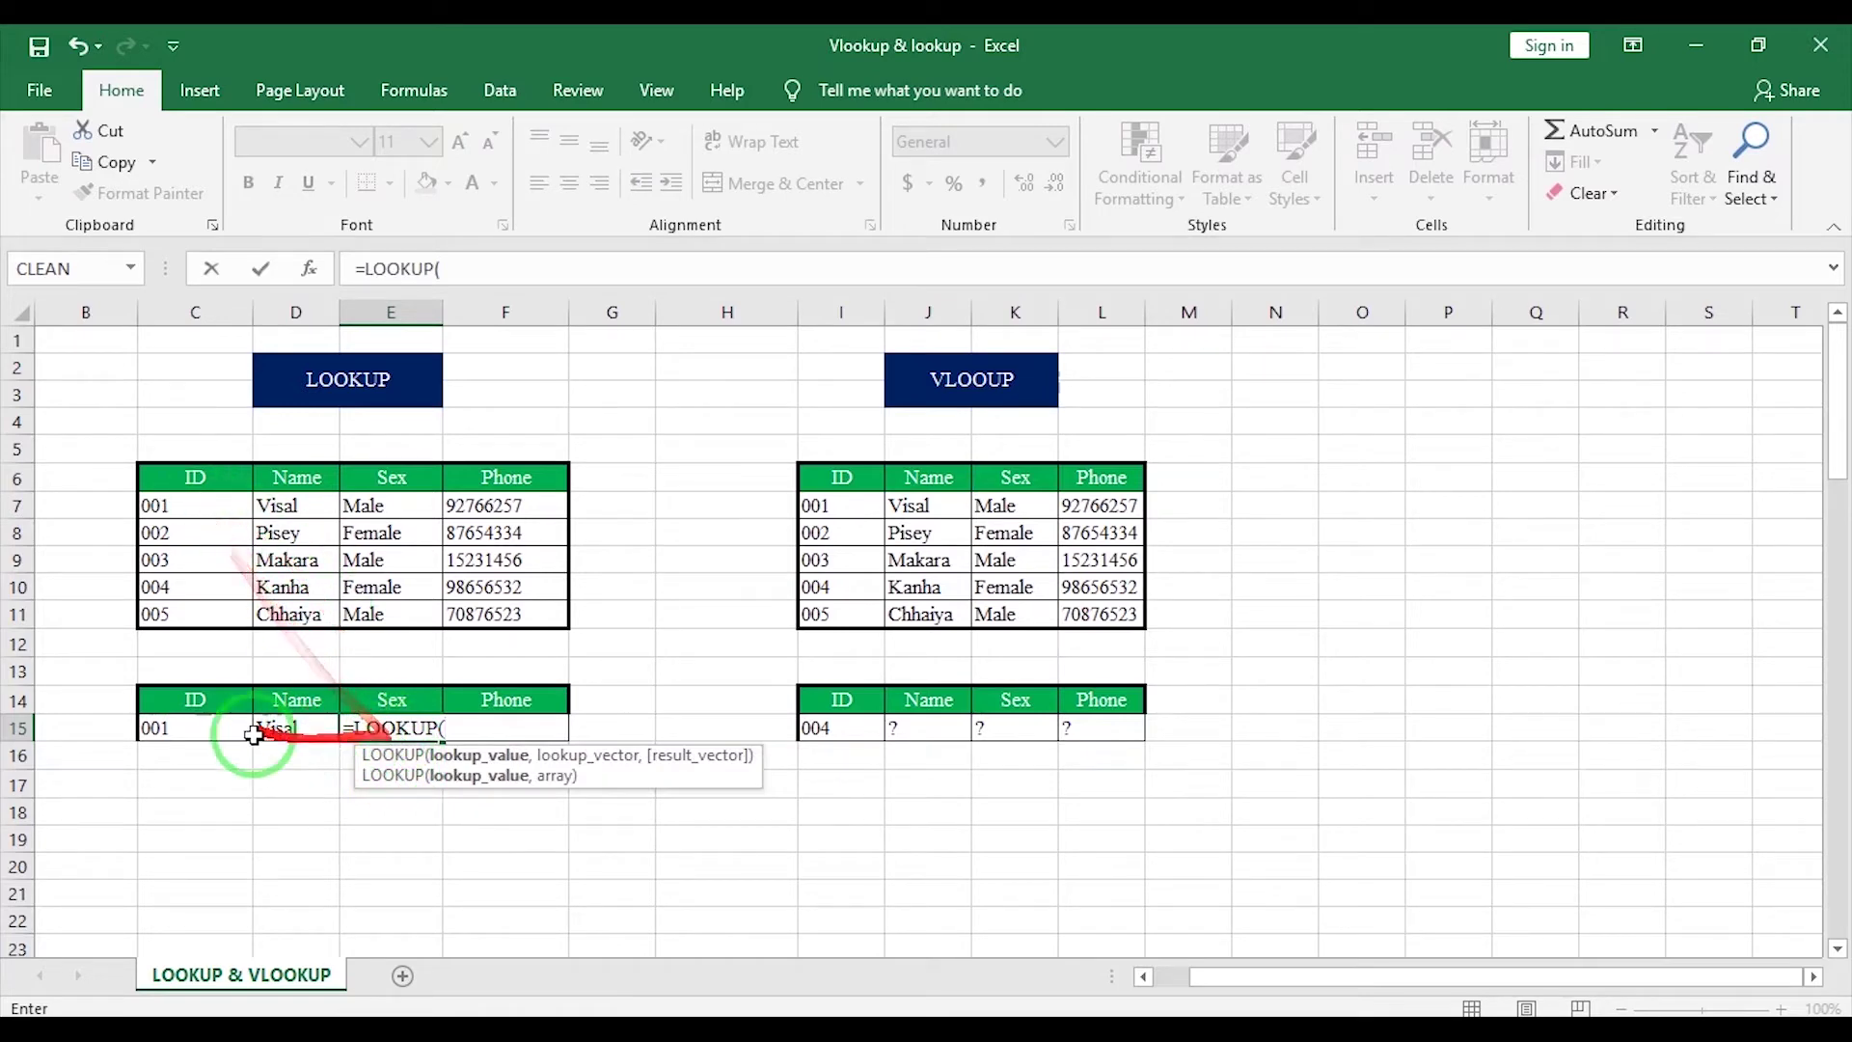
pyautogui.click(187, 731)
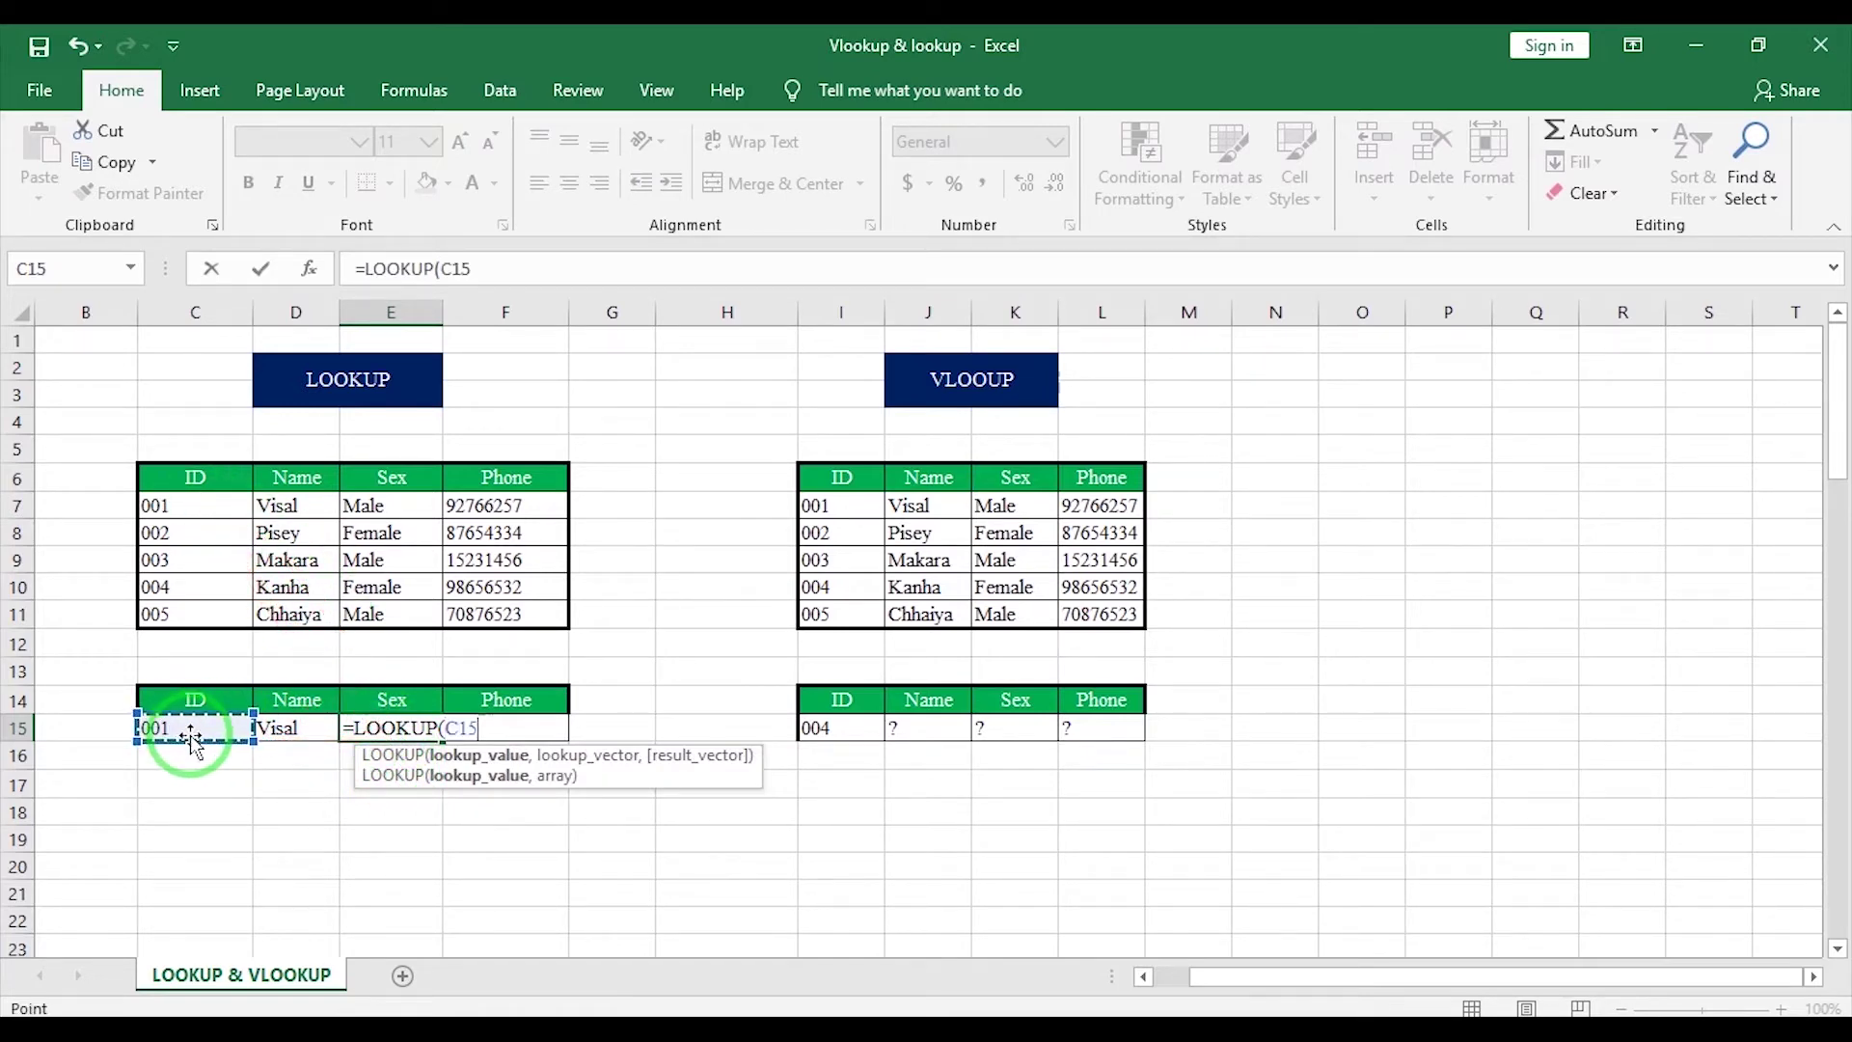
pyautogui.write(',')
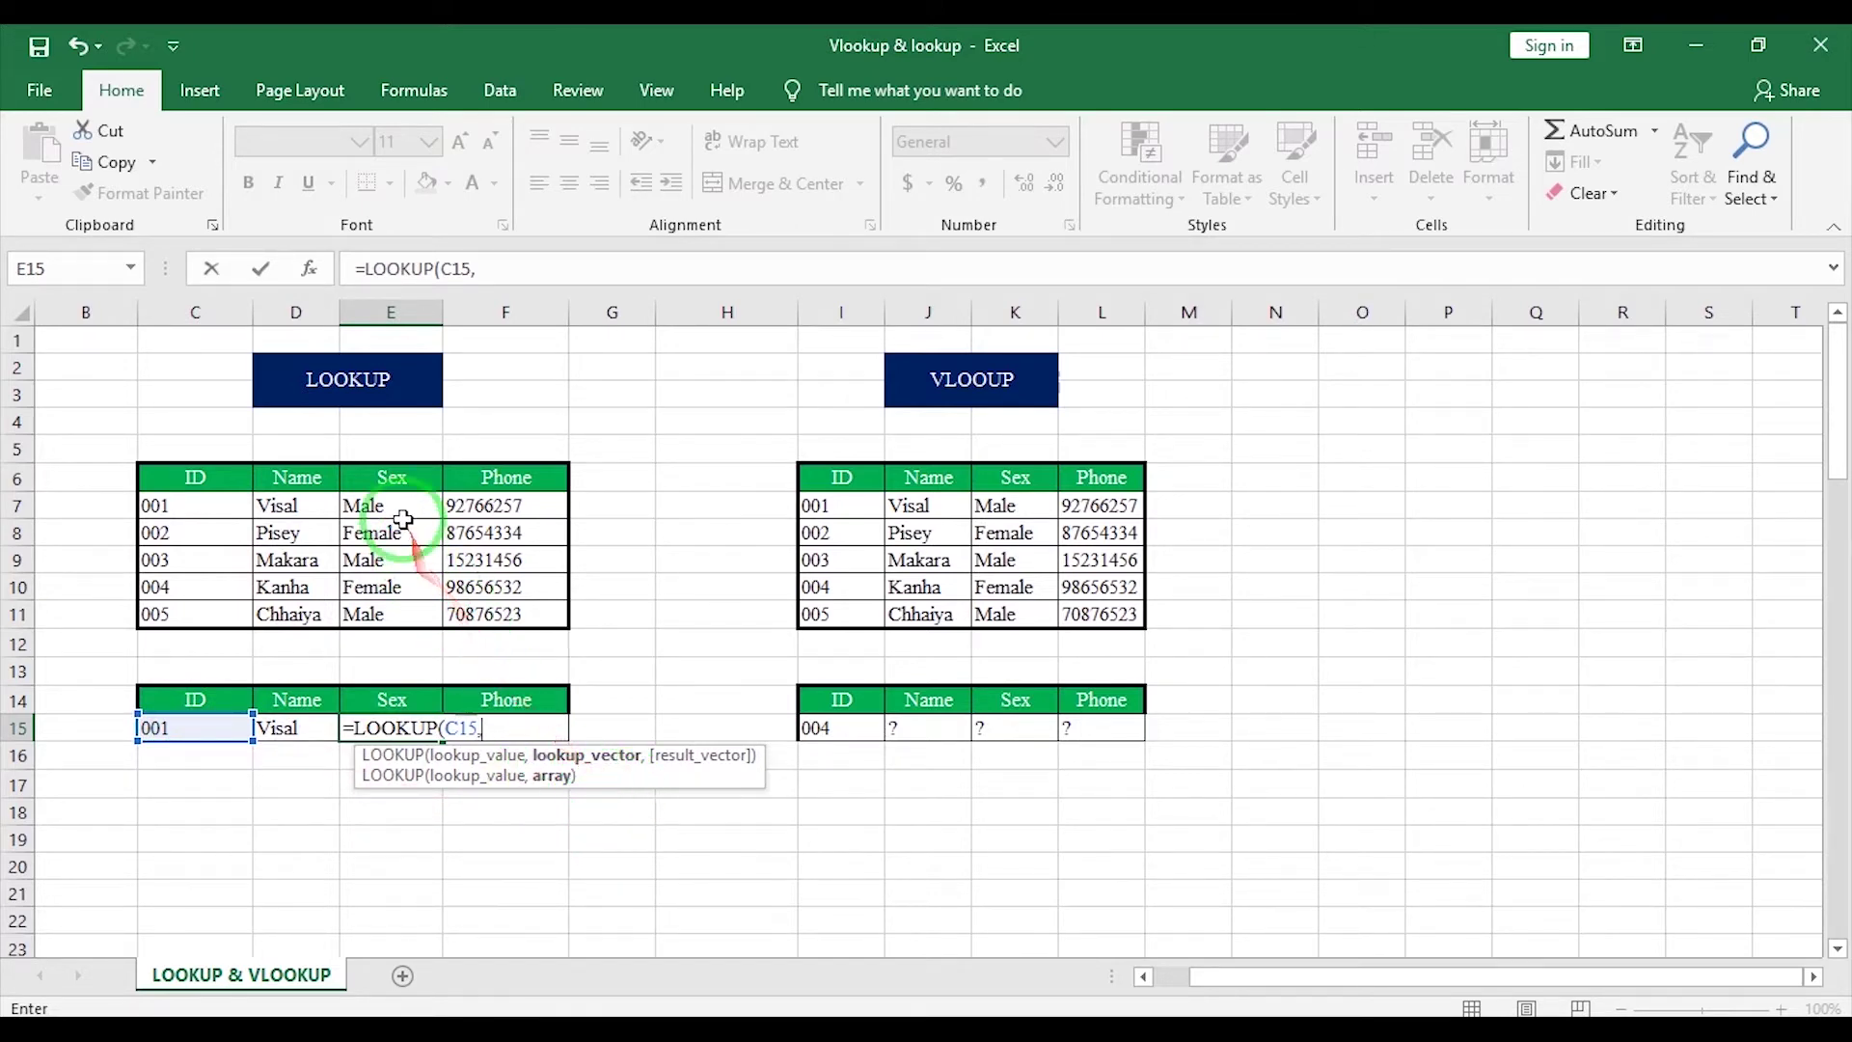
pyautogui.moveTo(155, 479); pyautogui.dragTo(393, 613)
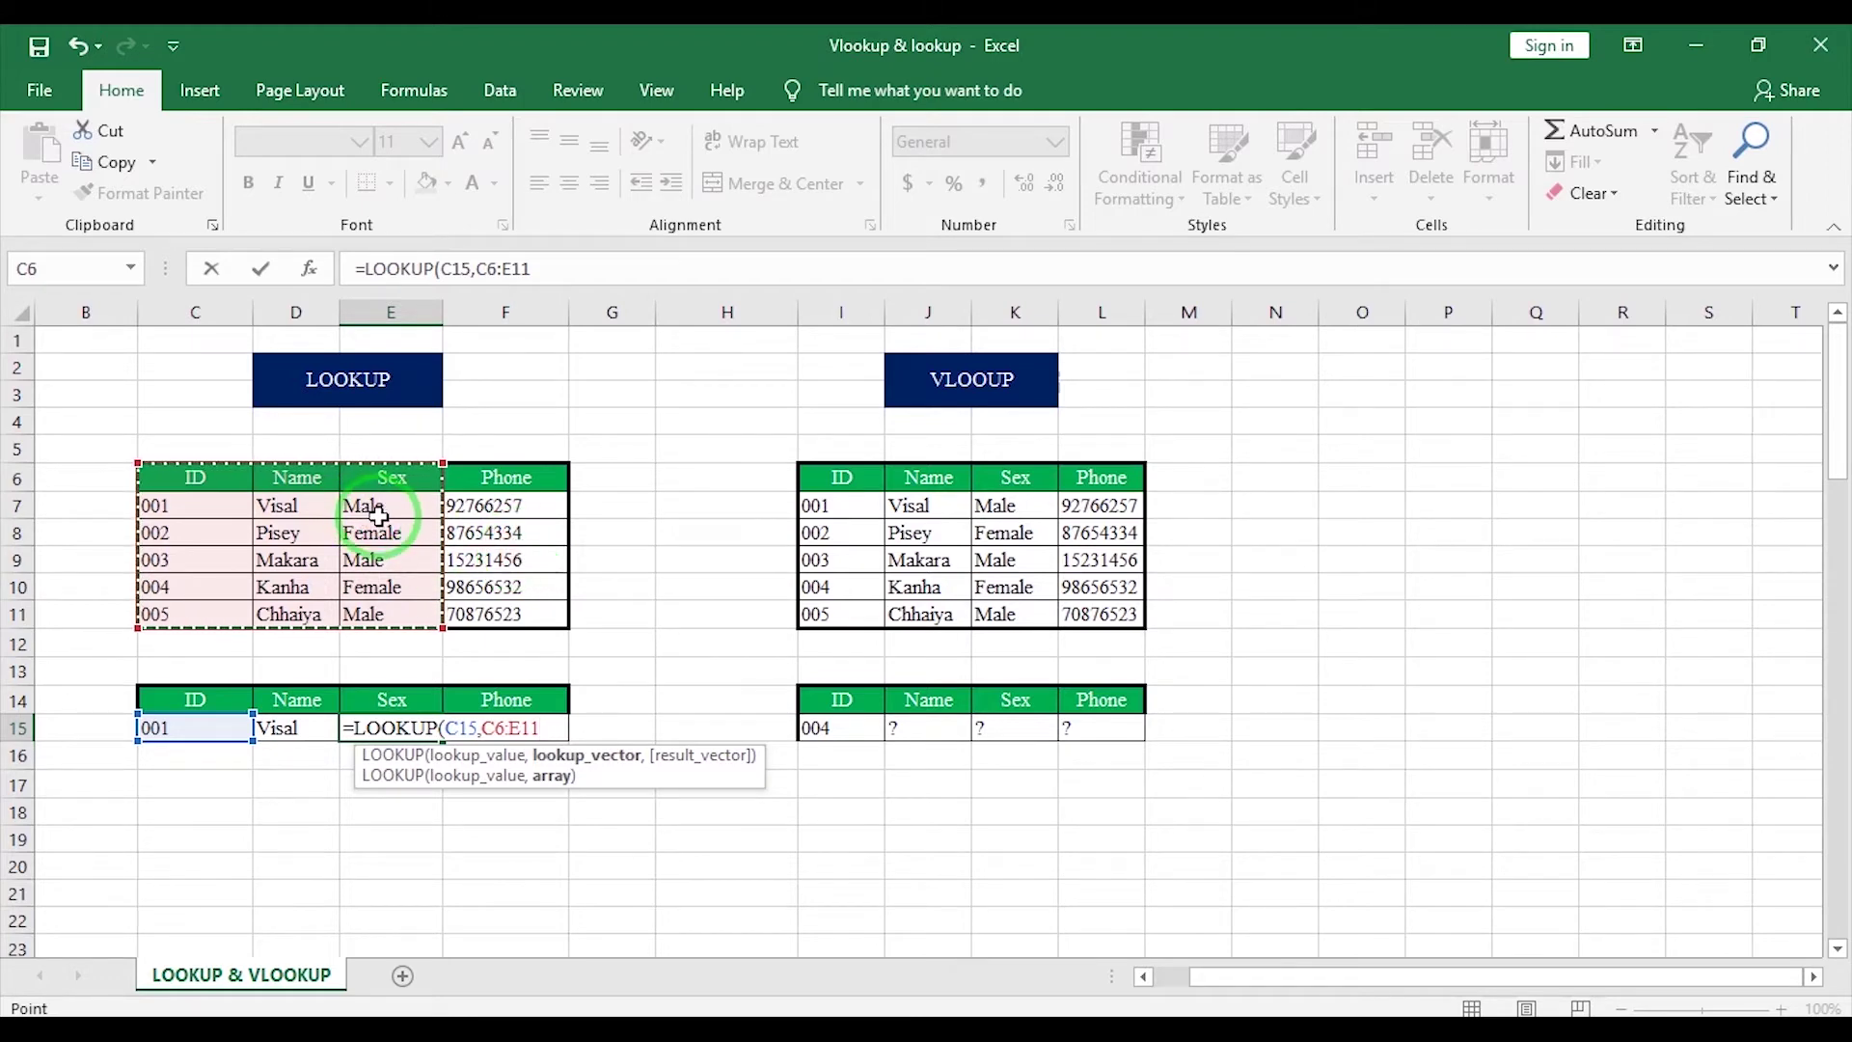
pyautogui.press('Return')
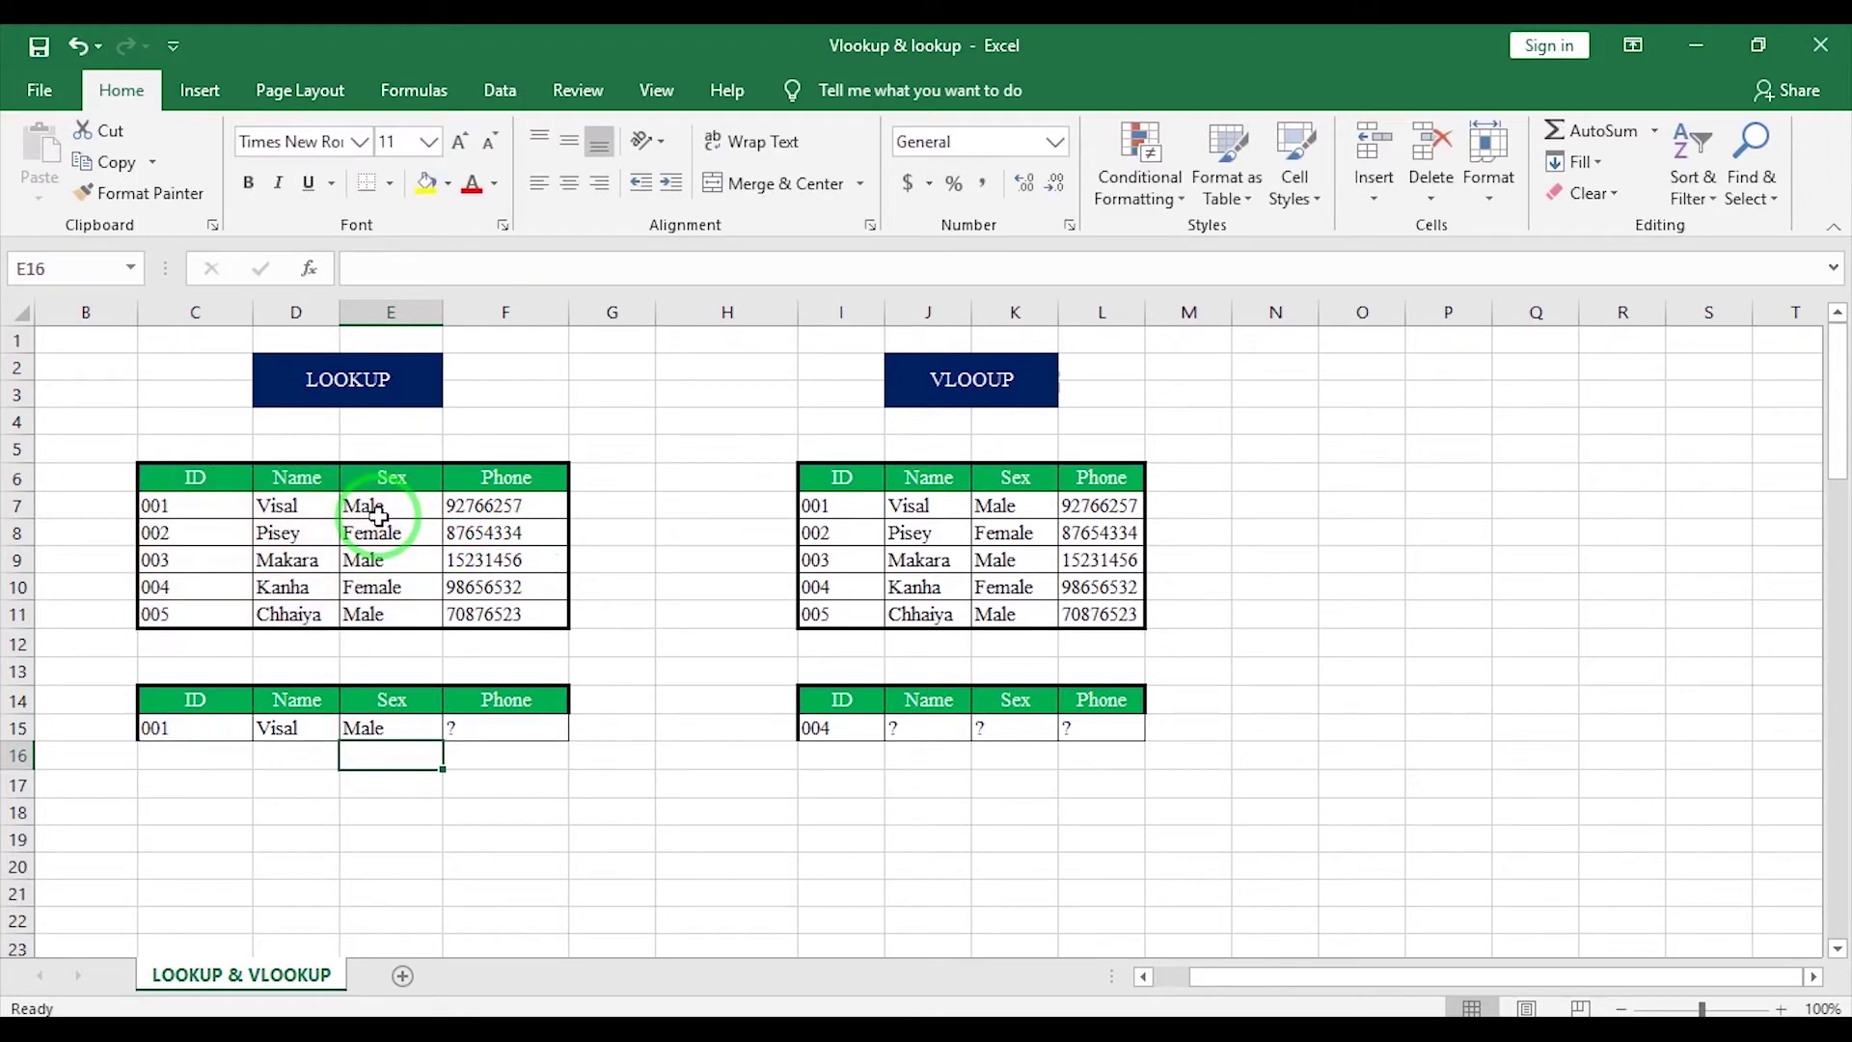
pyautogui.moveTo(289, 728); pyautogui.dragTo(444, 728)
# Clear the Name and Sex results and begin a LOOKUP in D15 on C15.
pyautogui.press('Delete')
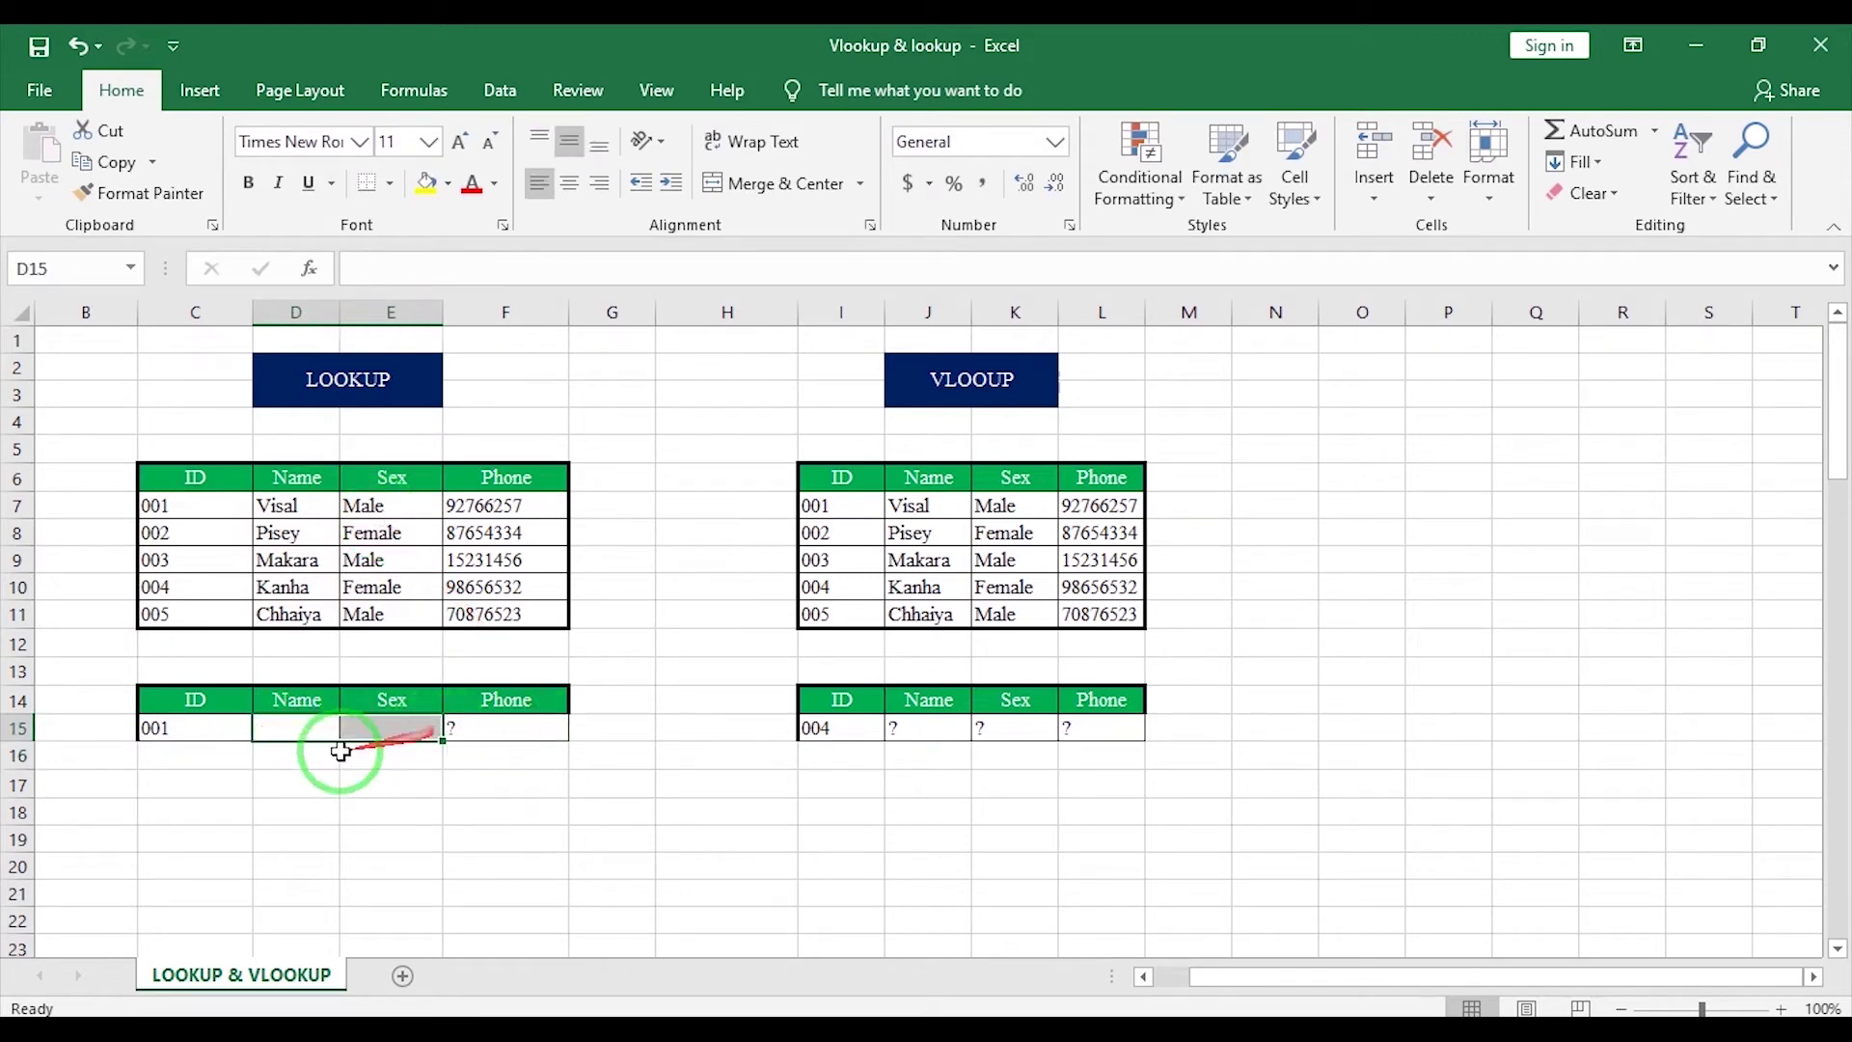
pyautogui.click(300, 732)
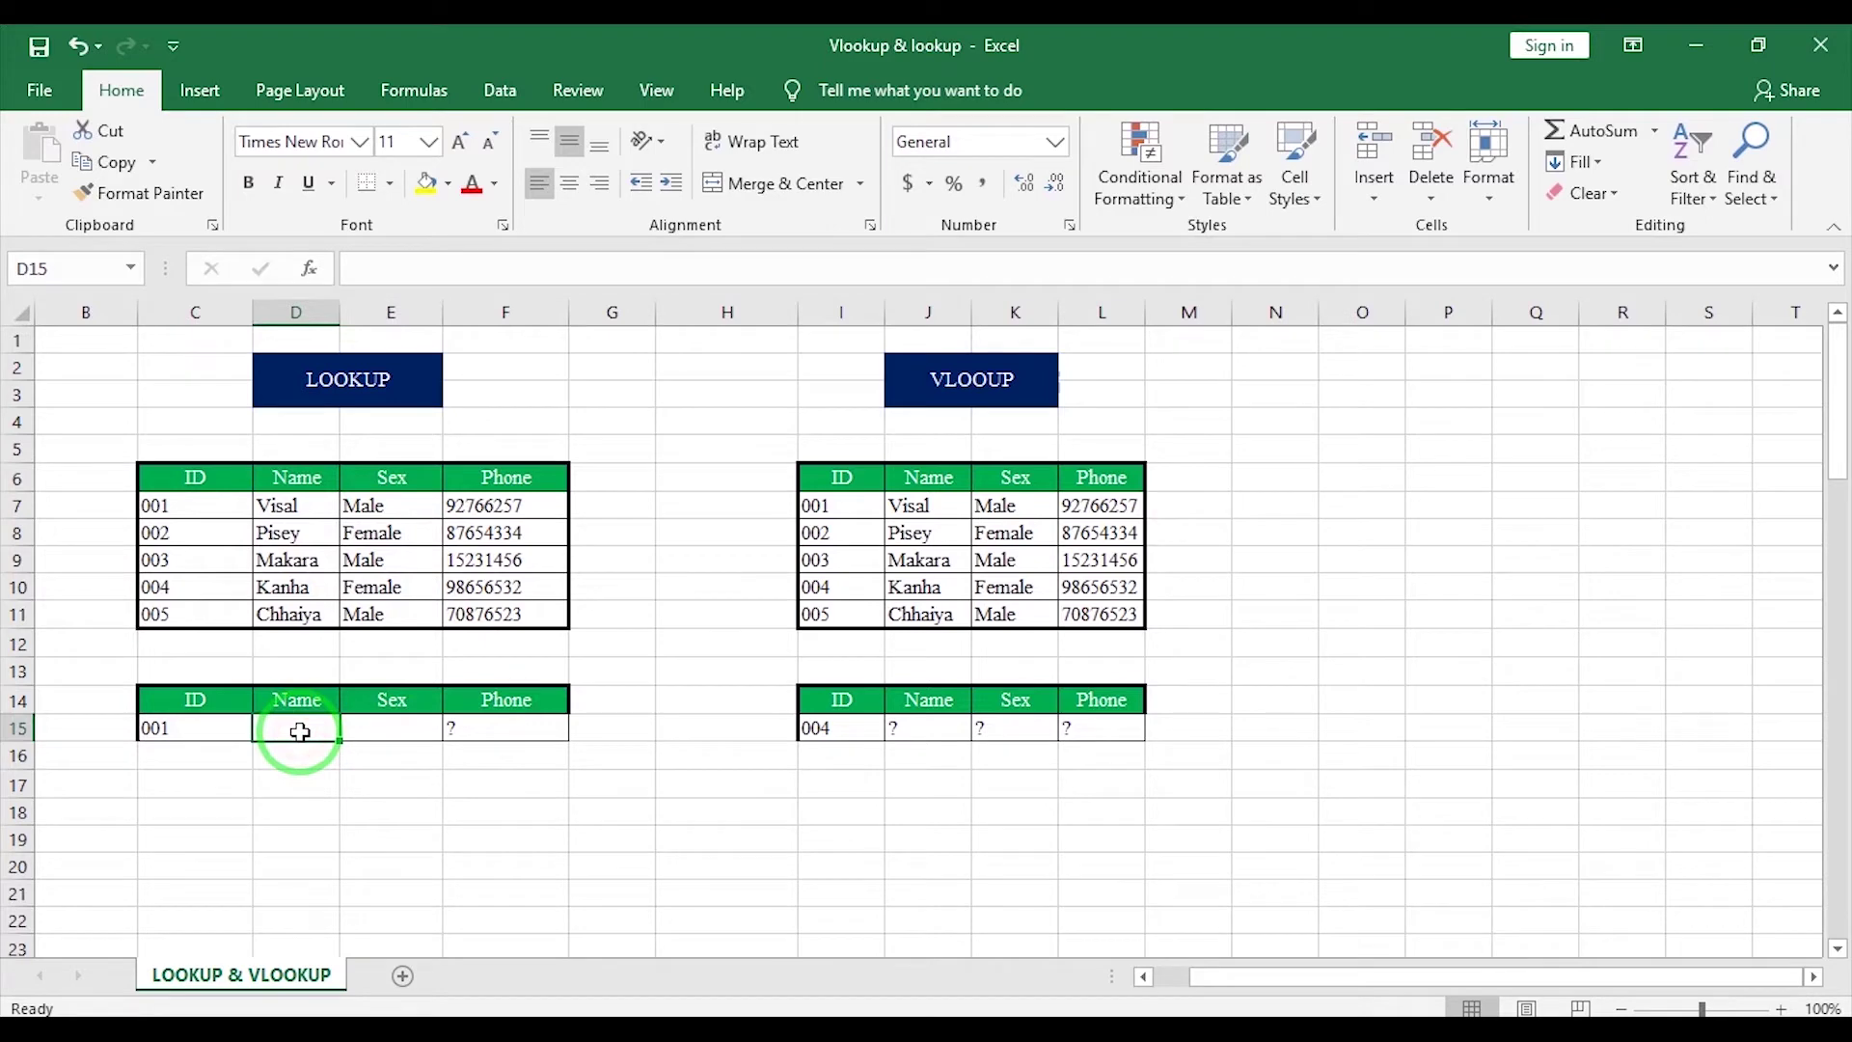
pyautogui.write('=loo')
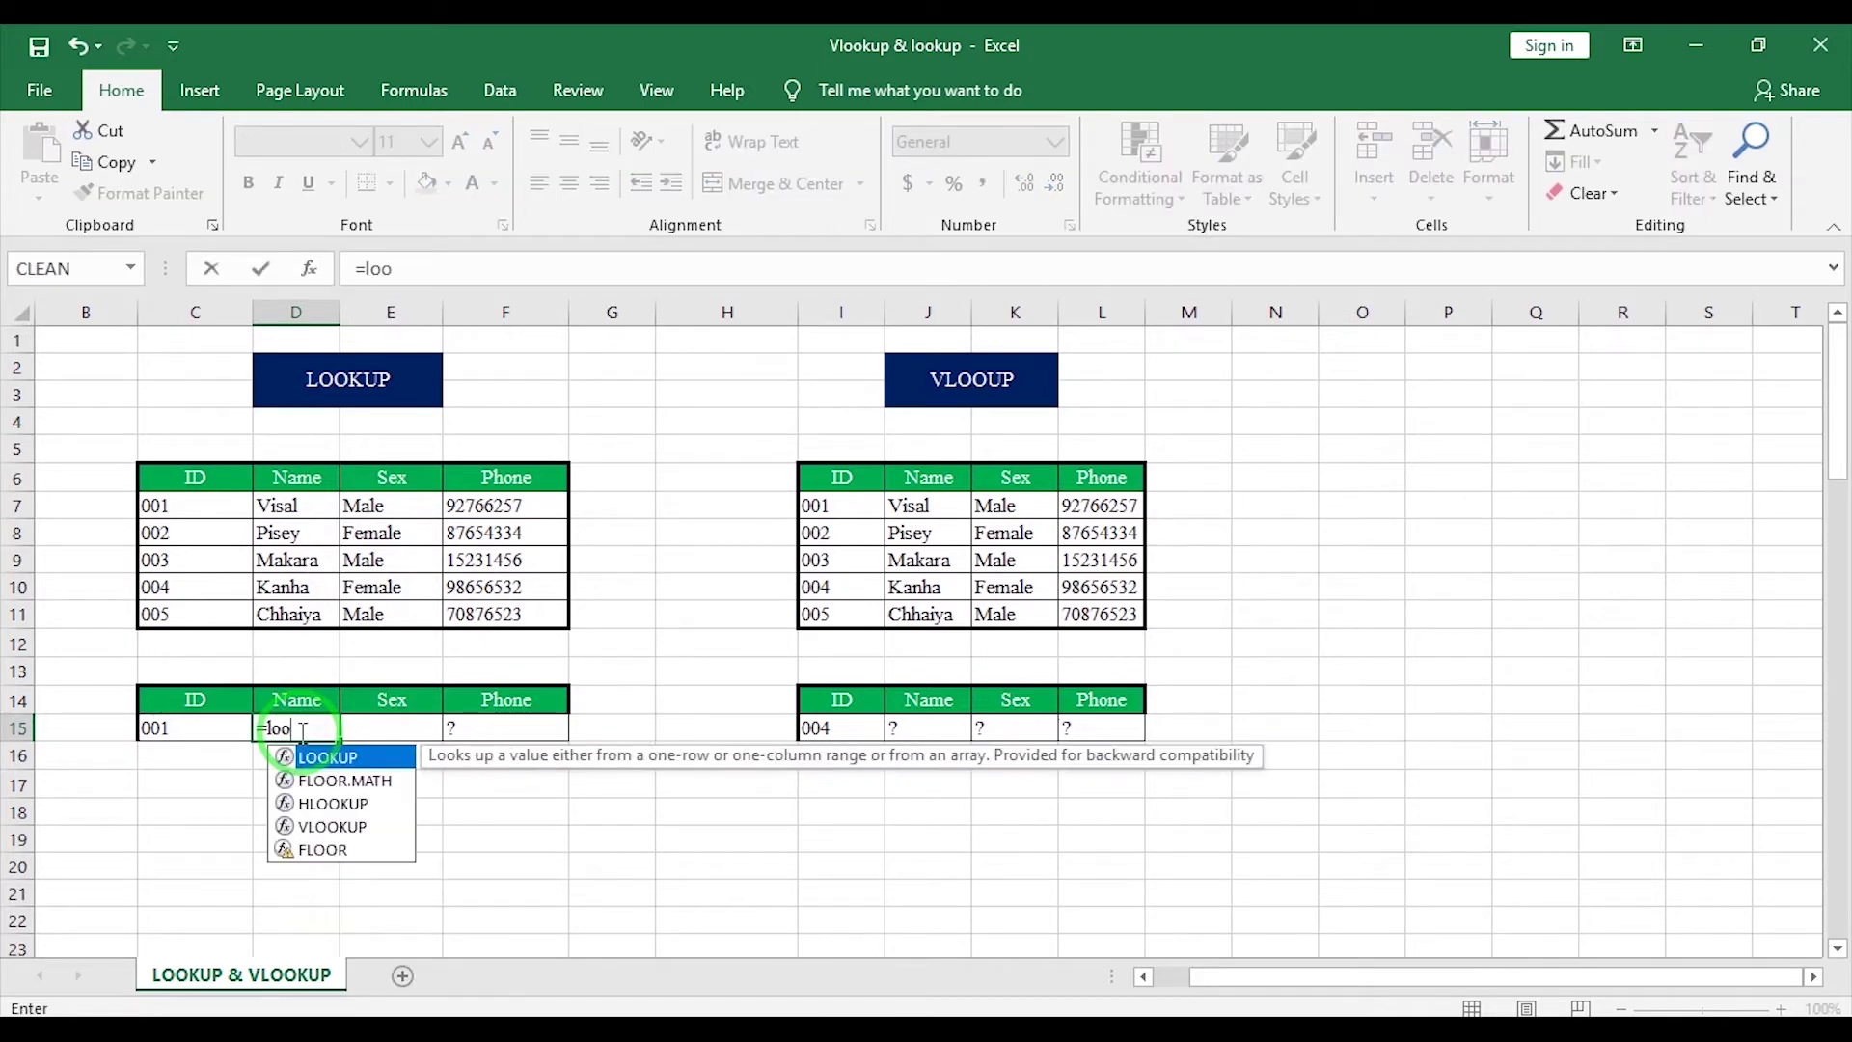
pyautogui.press('Tab')
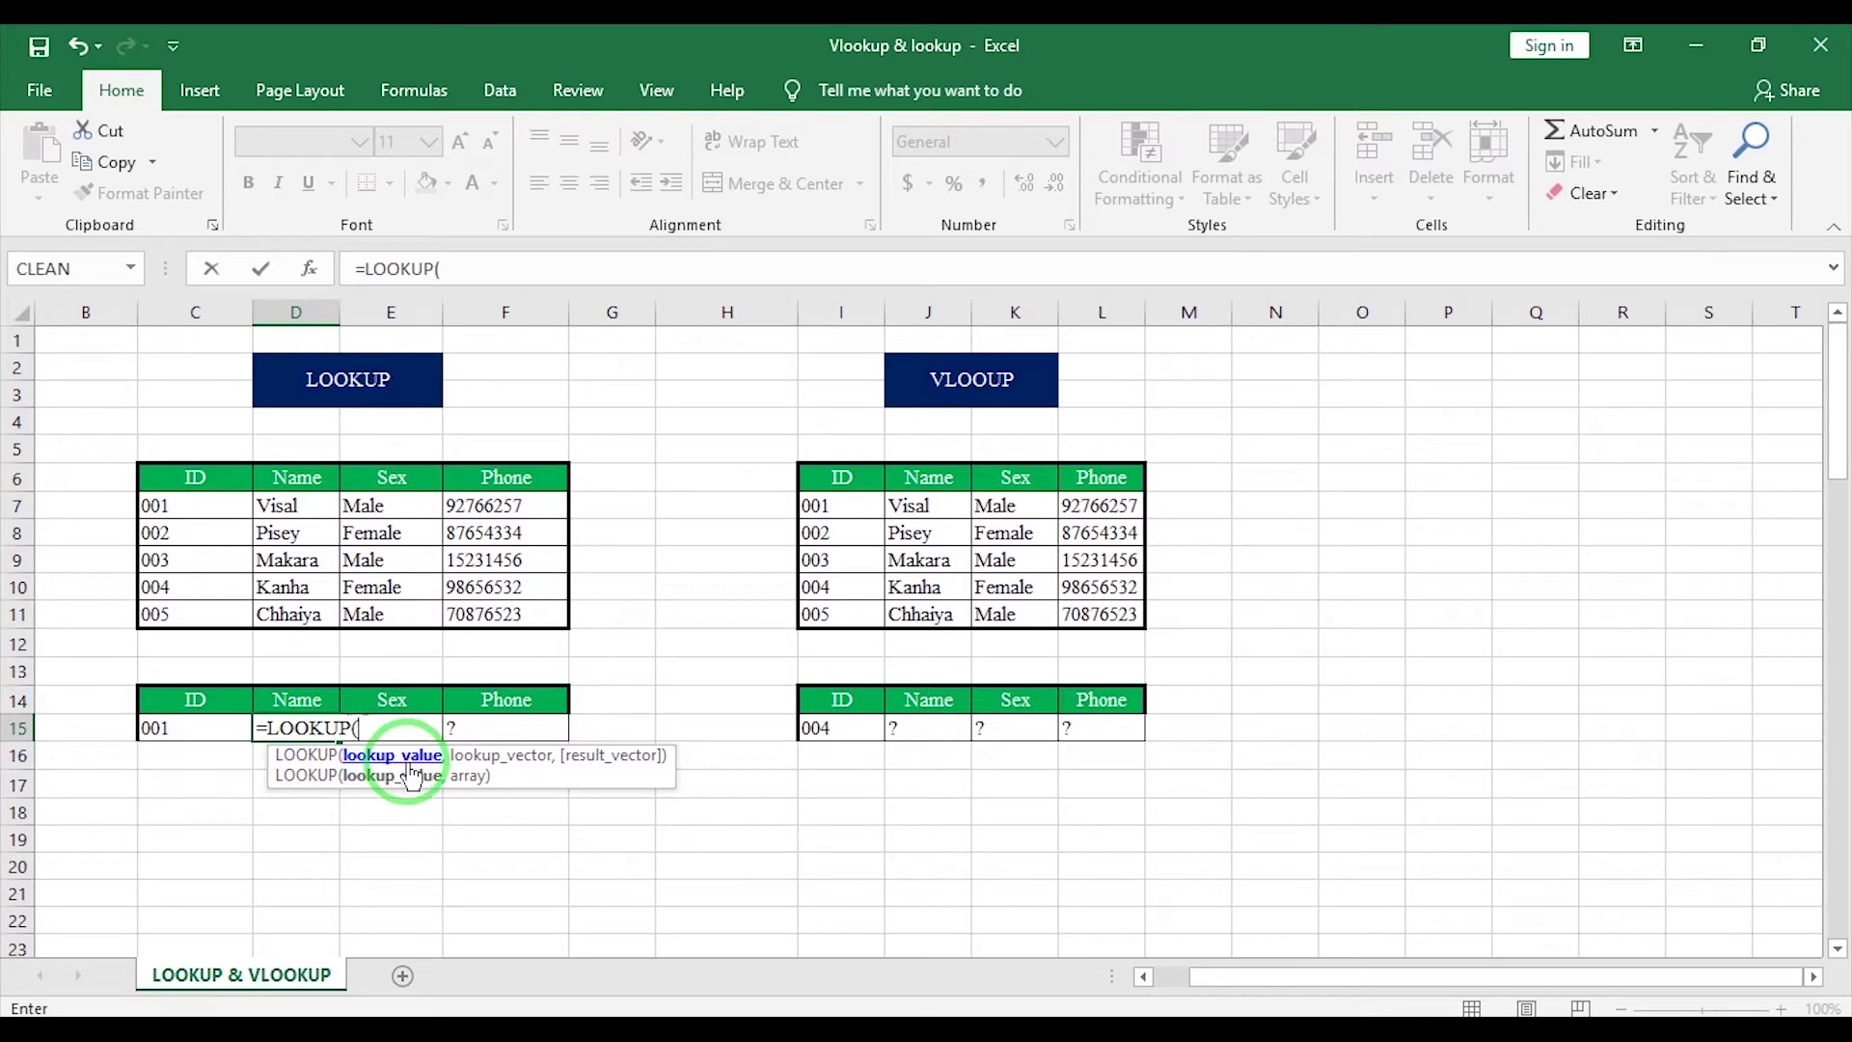
pyautogui.click(172, 728)
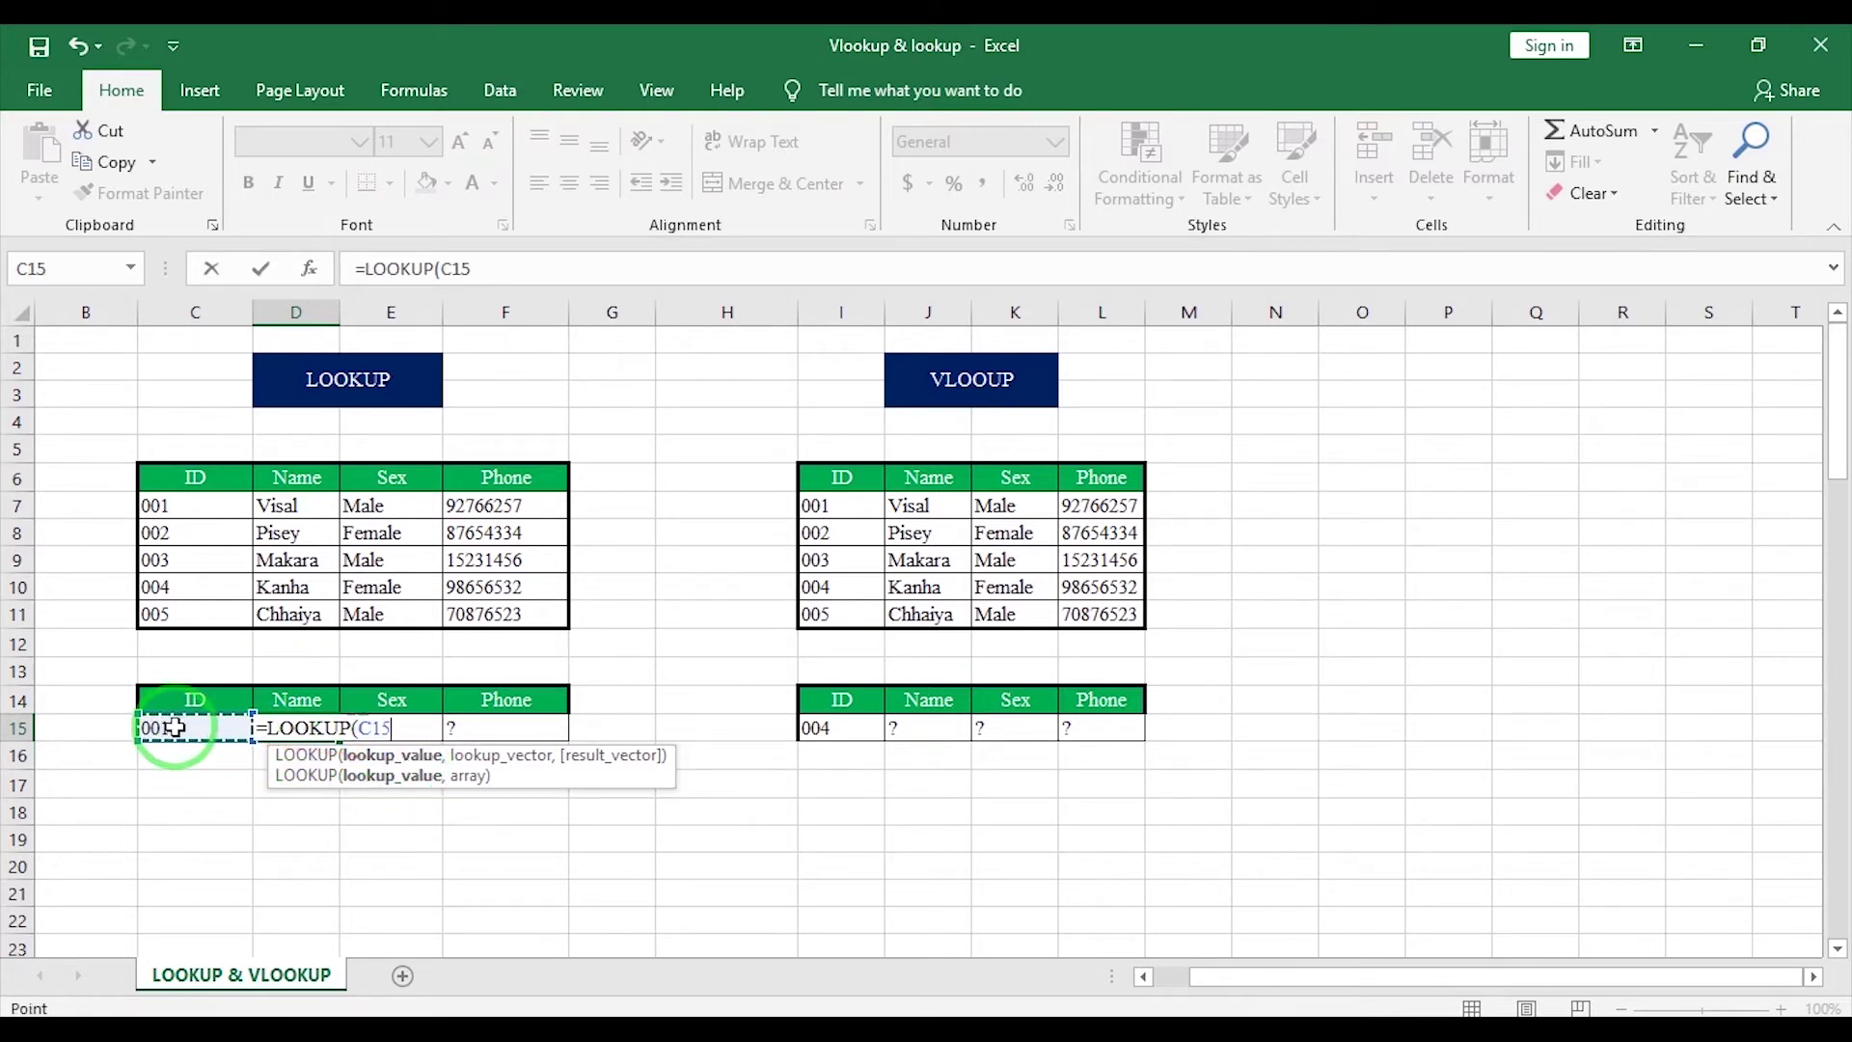
pyautogui.write(',')
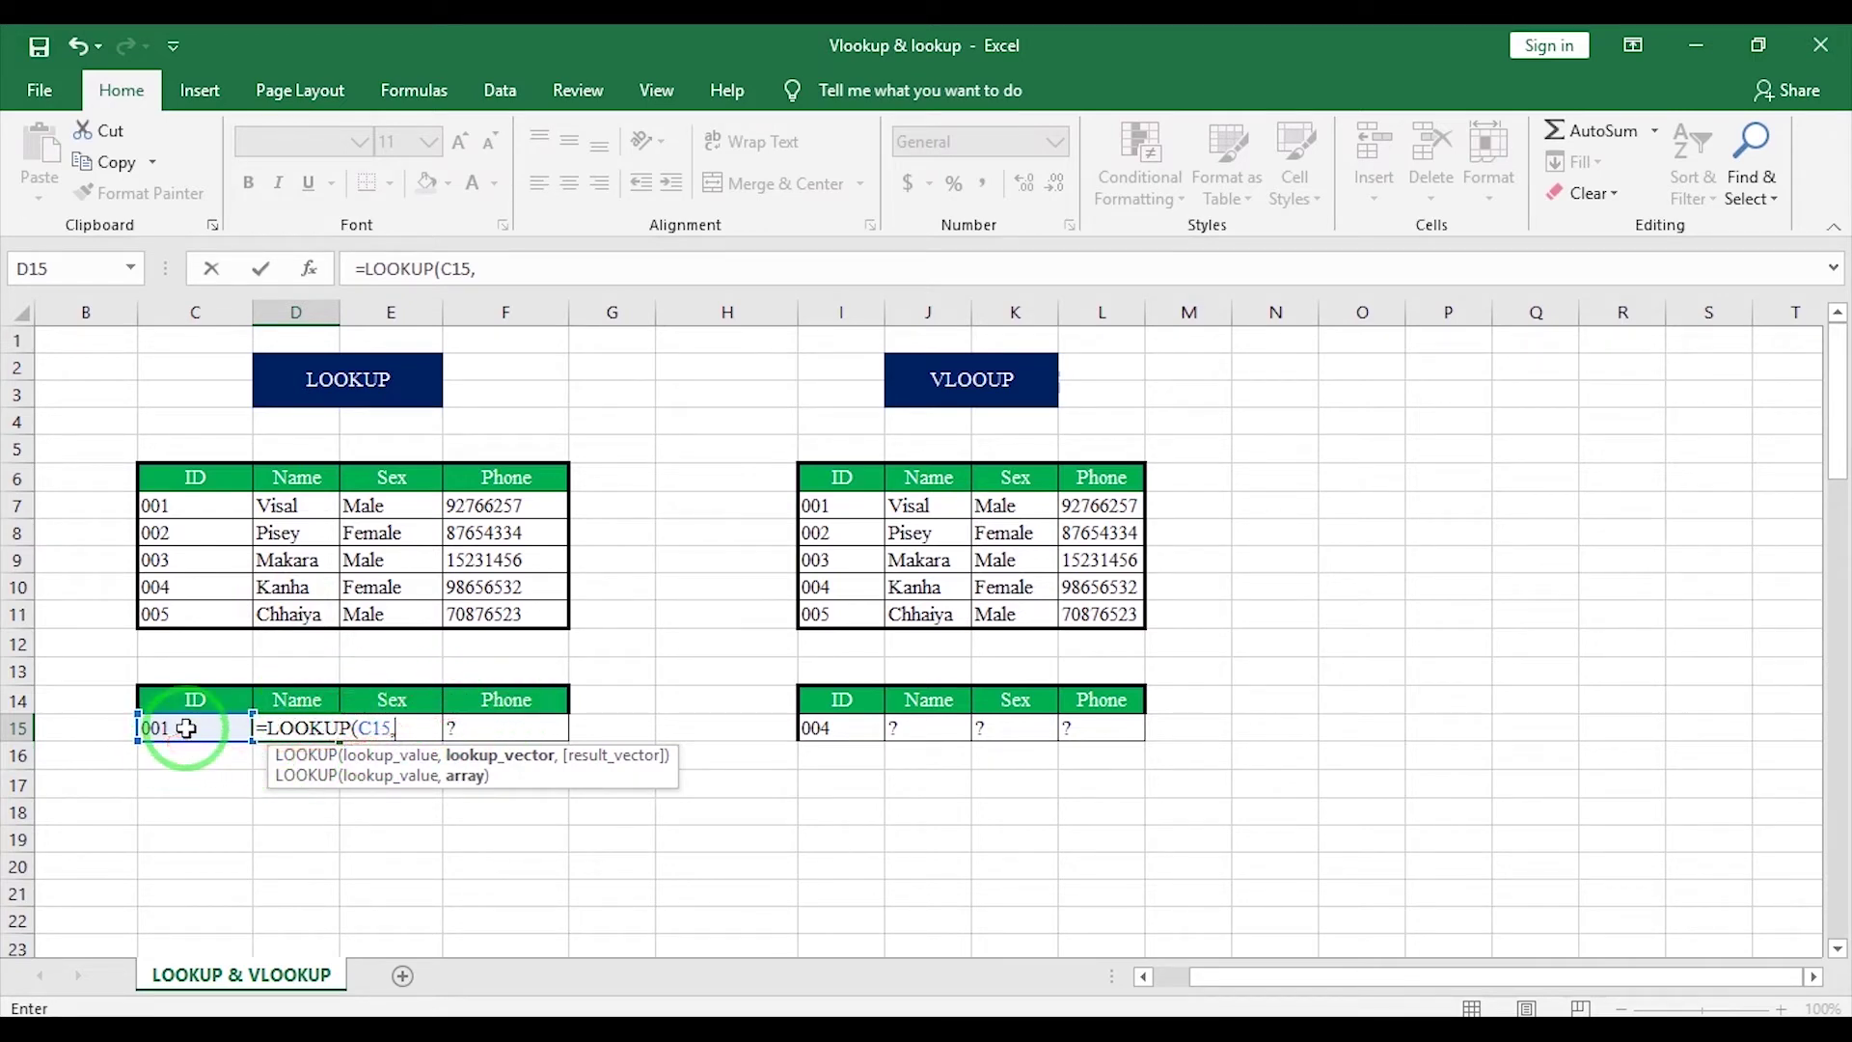
pyautogui.moveTo(148, 479)
pyautogui.mouseDown()
pyautogui.moveTo(324, 512)
pyautogui.moveTo(540, 618)
pyautogui.mouseUp()
pyautogui.press('BackSpace')
pyautogui.press('BackSpace')
pyautogui.press('BackSpace')
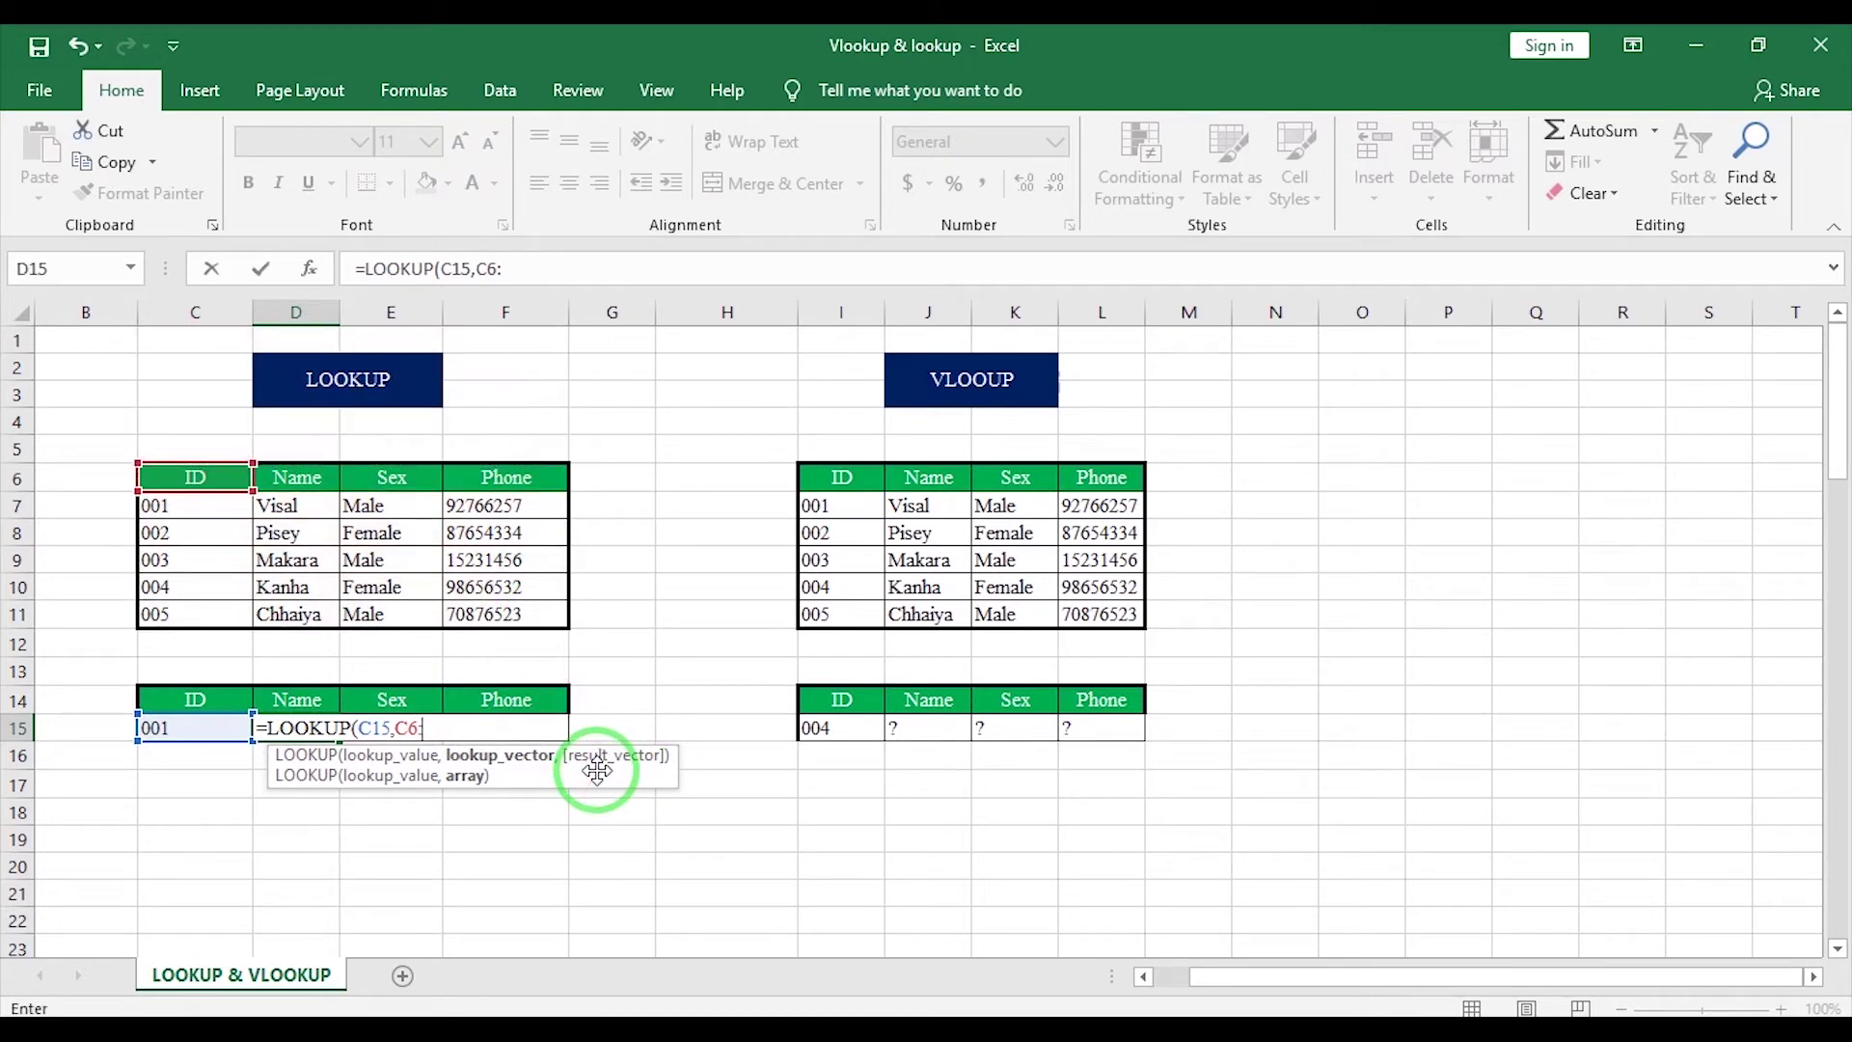
pyautogui.press('BackSpace')
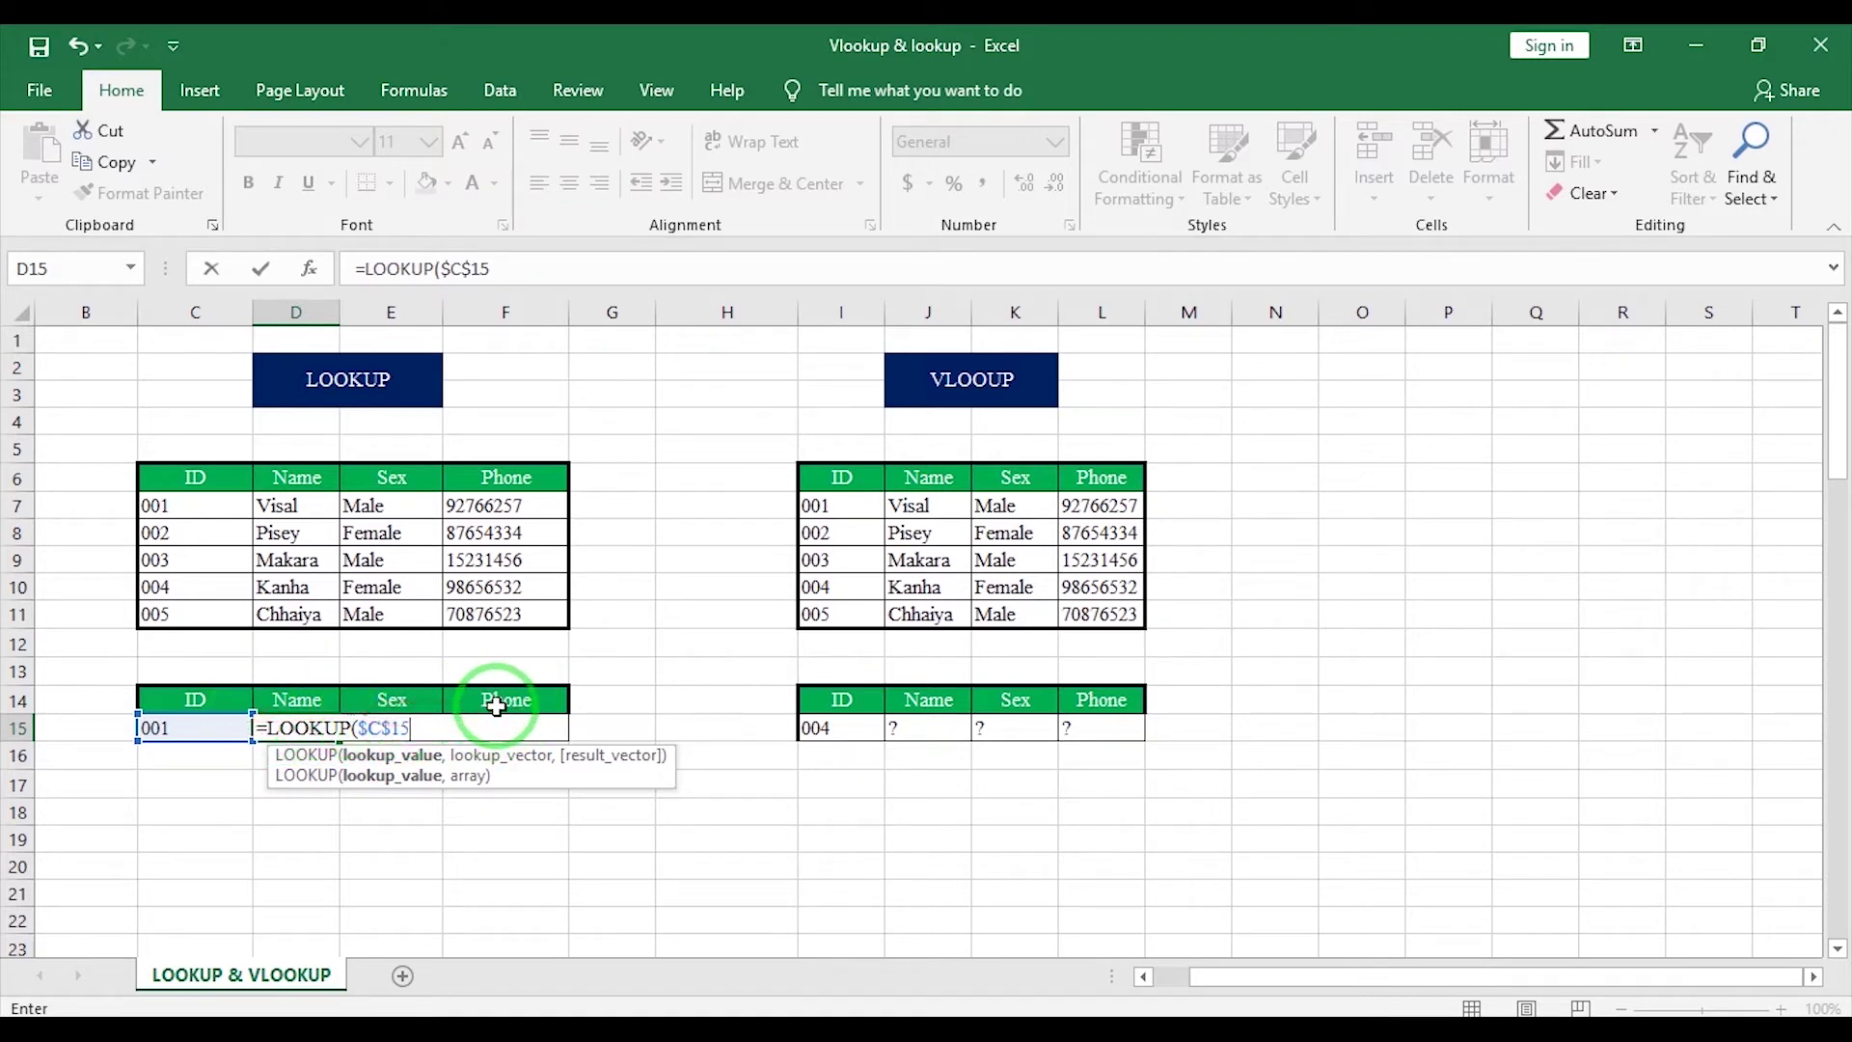
# Complete the formula with absolute range $C$6:$F$11 and result range D7:D11.
pyautogui.write(',')
pyautogui.click(198, 479)
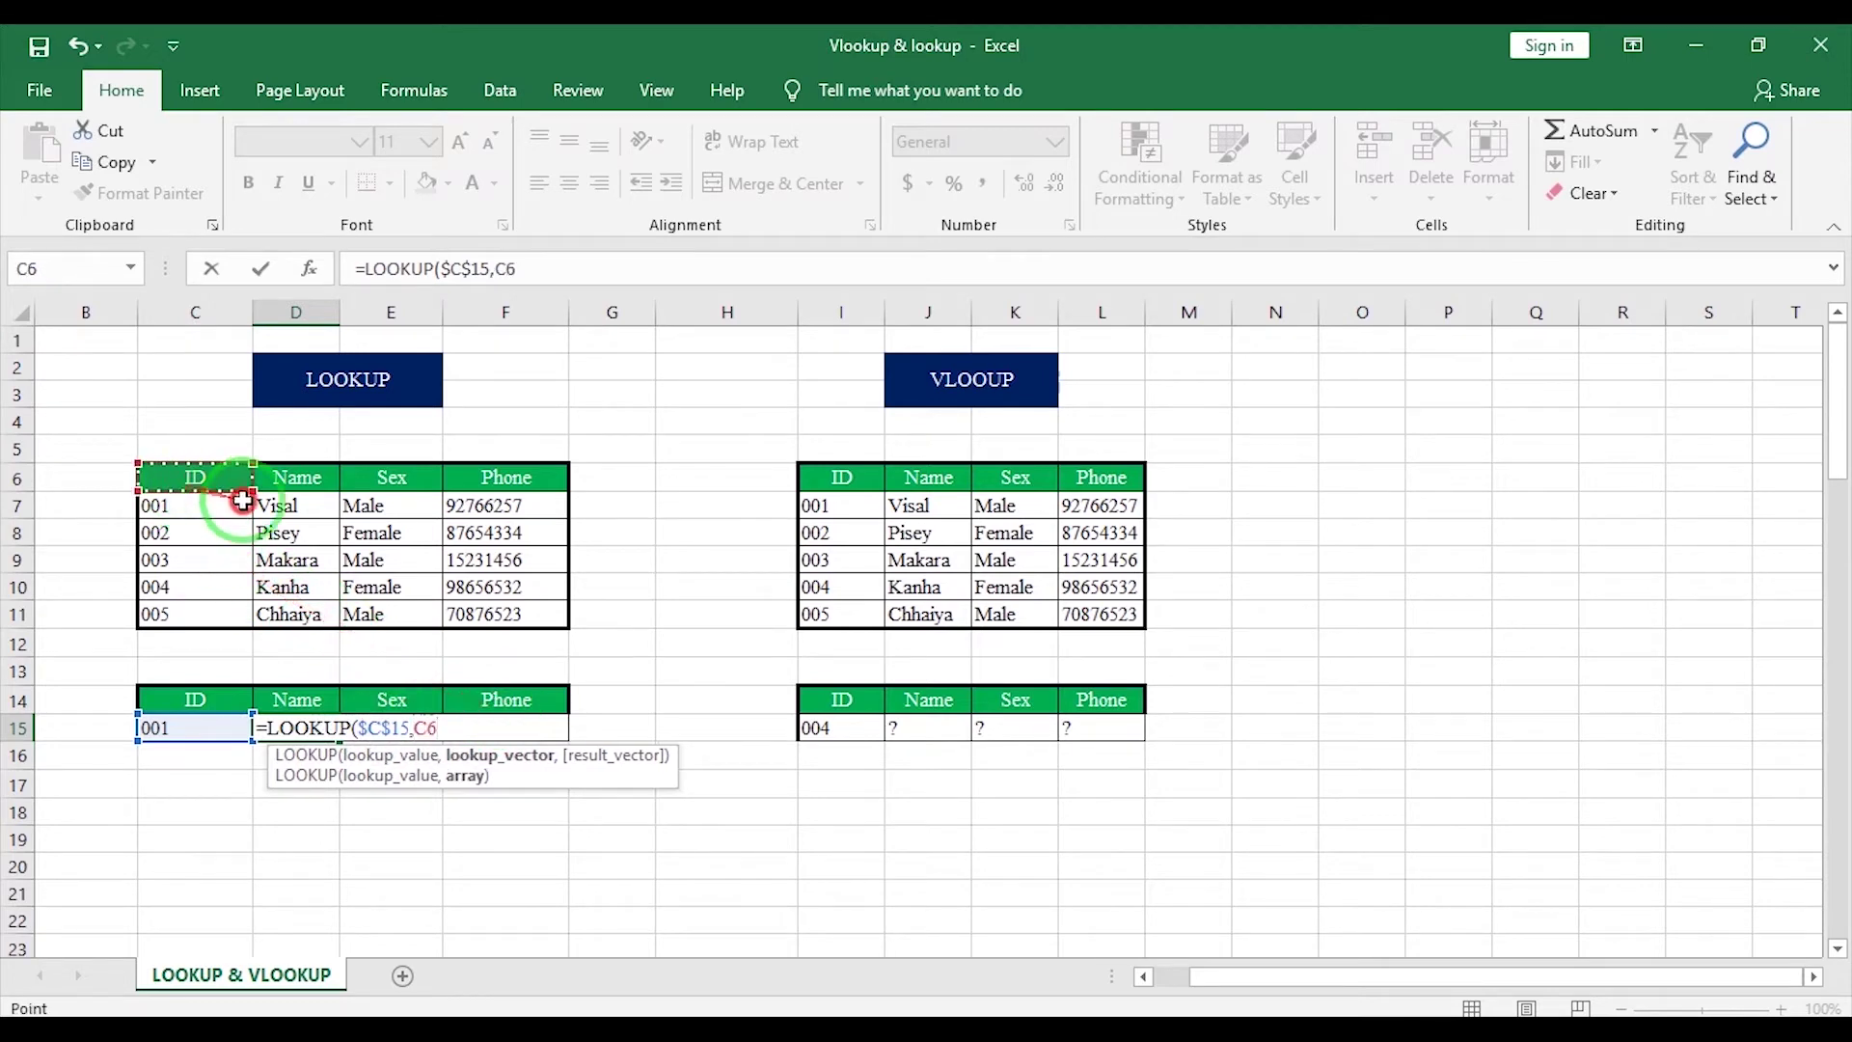
pyautogui.moveTo(242, 501)
pyautogui.mouseDown()
pyautogui.moveTo(512, 582)
pyautogui.moveTo(537, 616)
pyautogui.mouseUp()
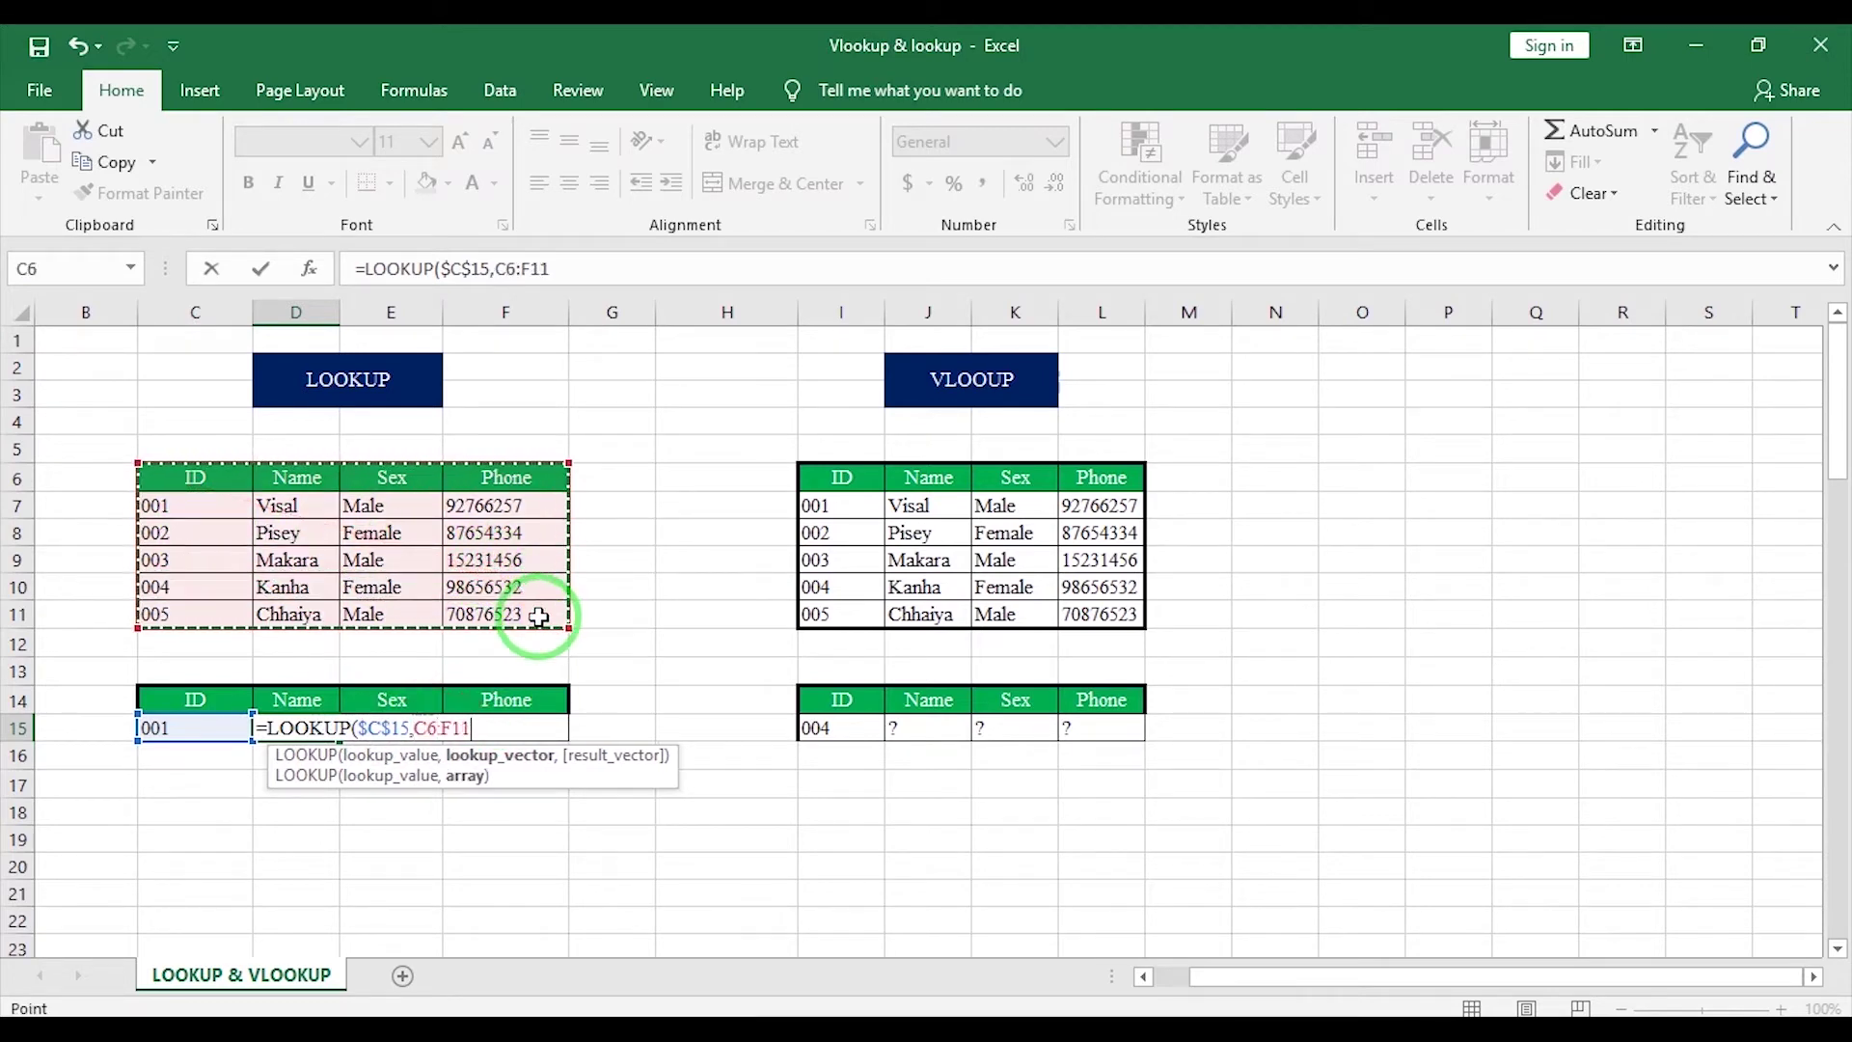
pyautogui.press('F4')
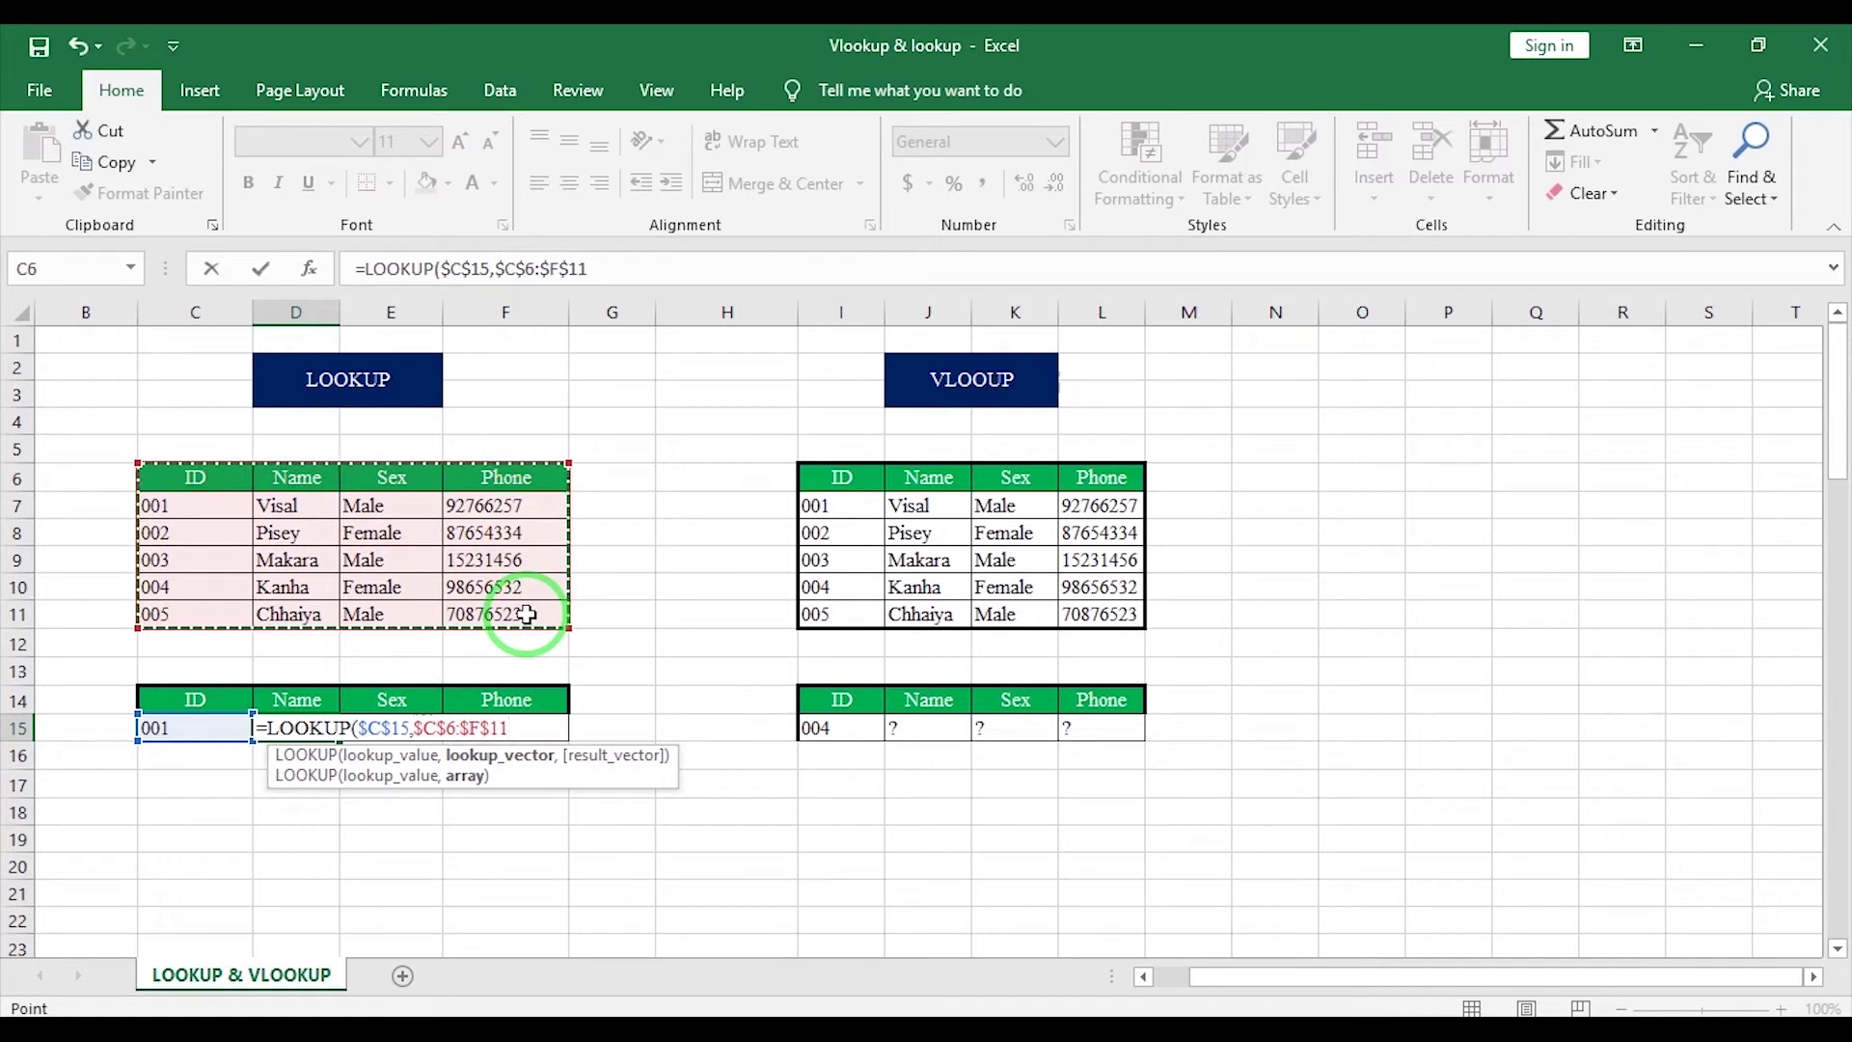
pyautogui.write(',')
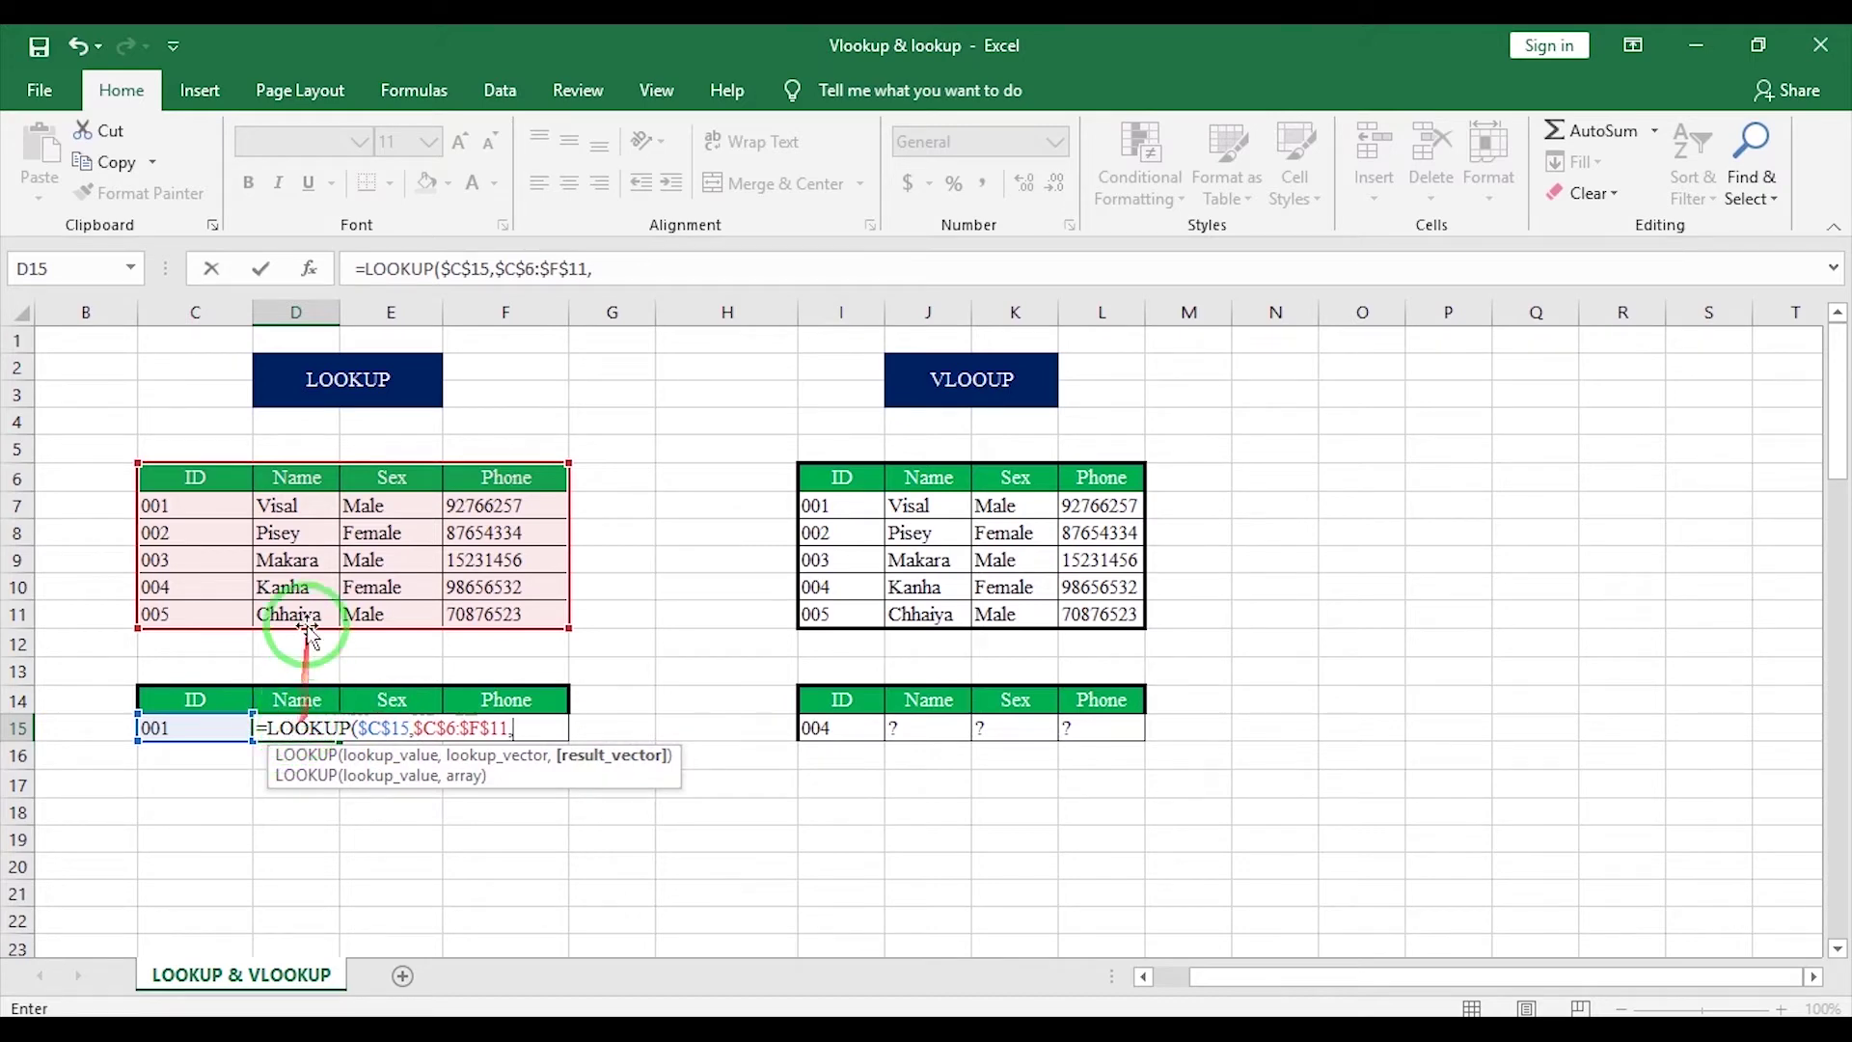
pyautogui.moveTo(296, 478); pyautogui.dragTo(299, 614)
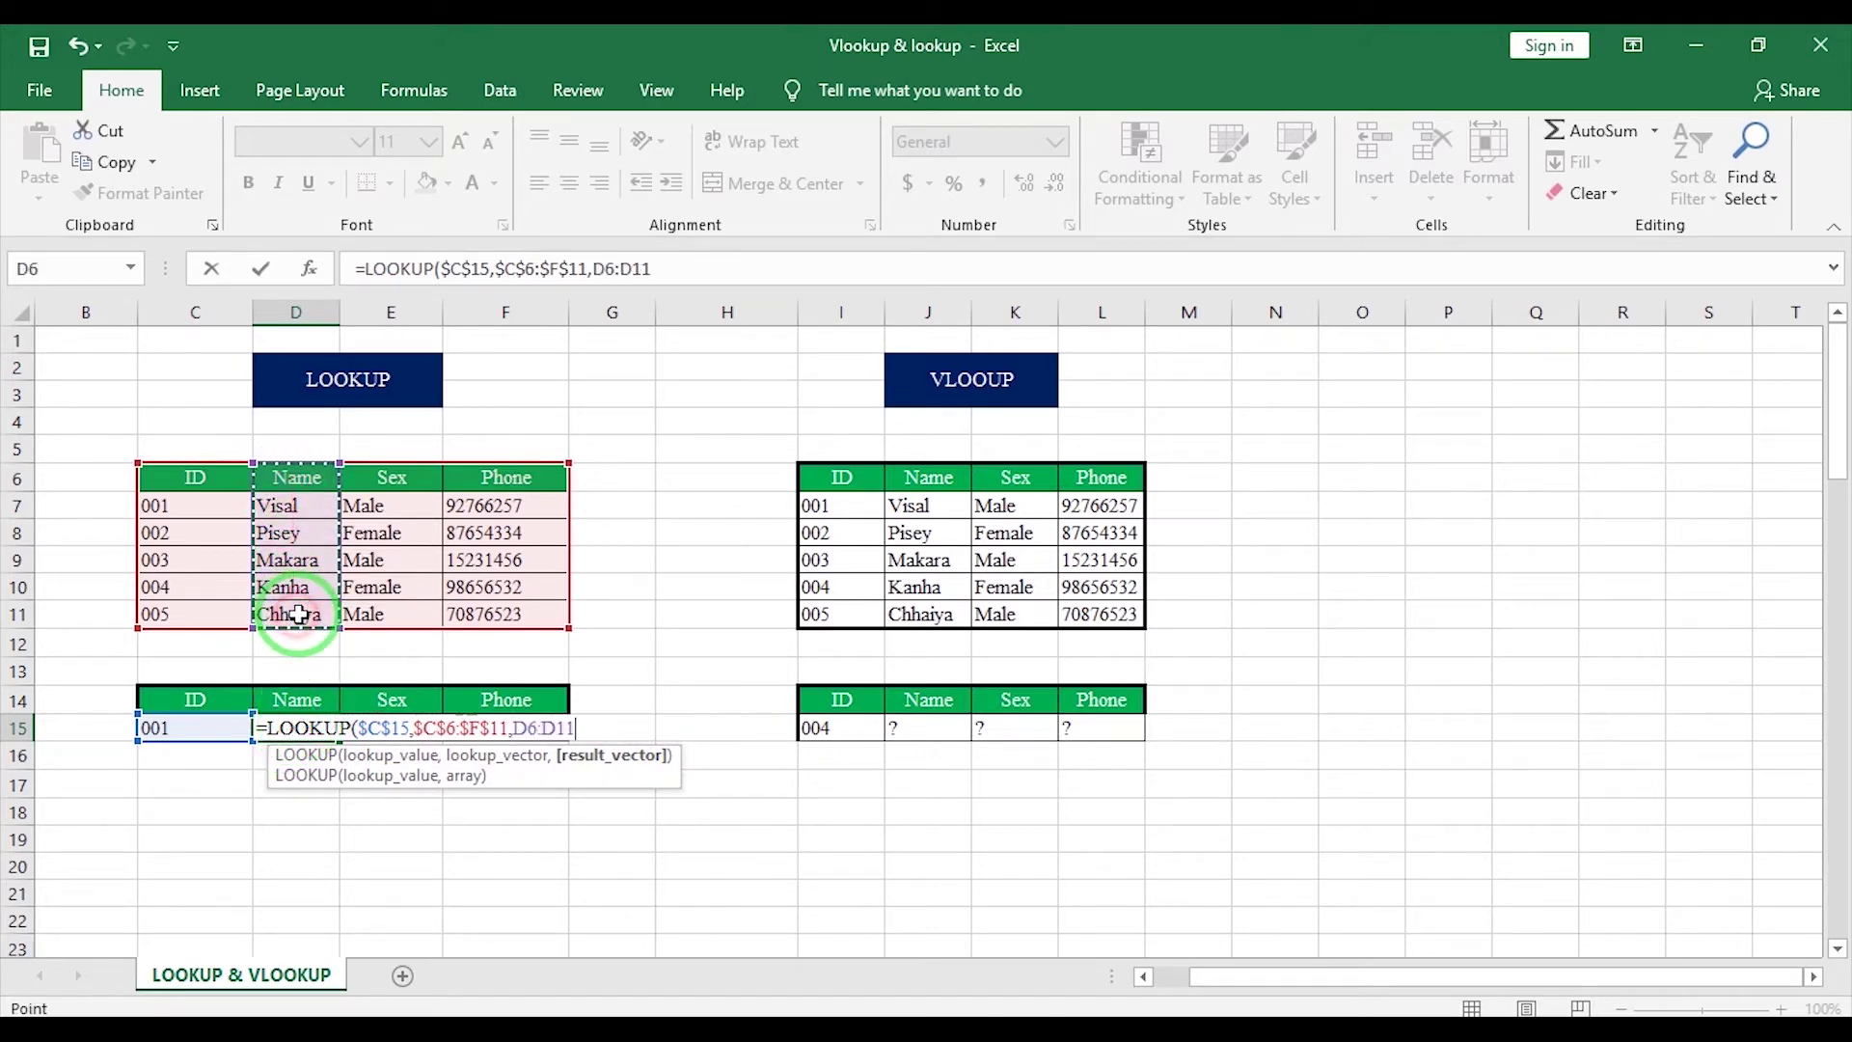
pyautogui.moveTo(299, 505); pyautogui.dragTo(303, 605)
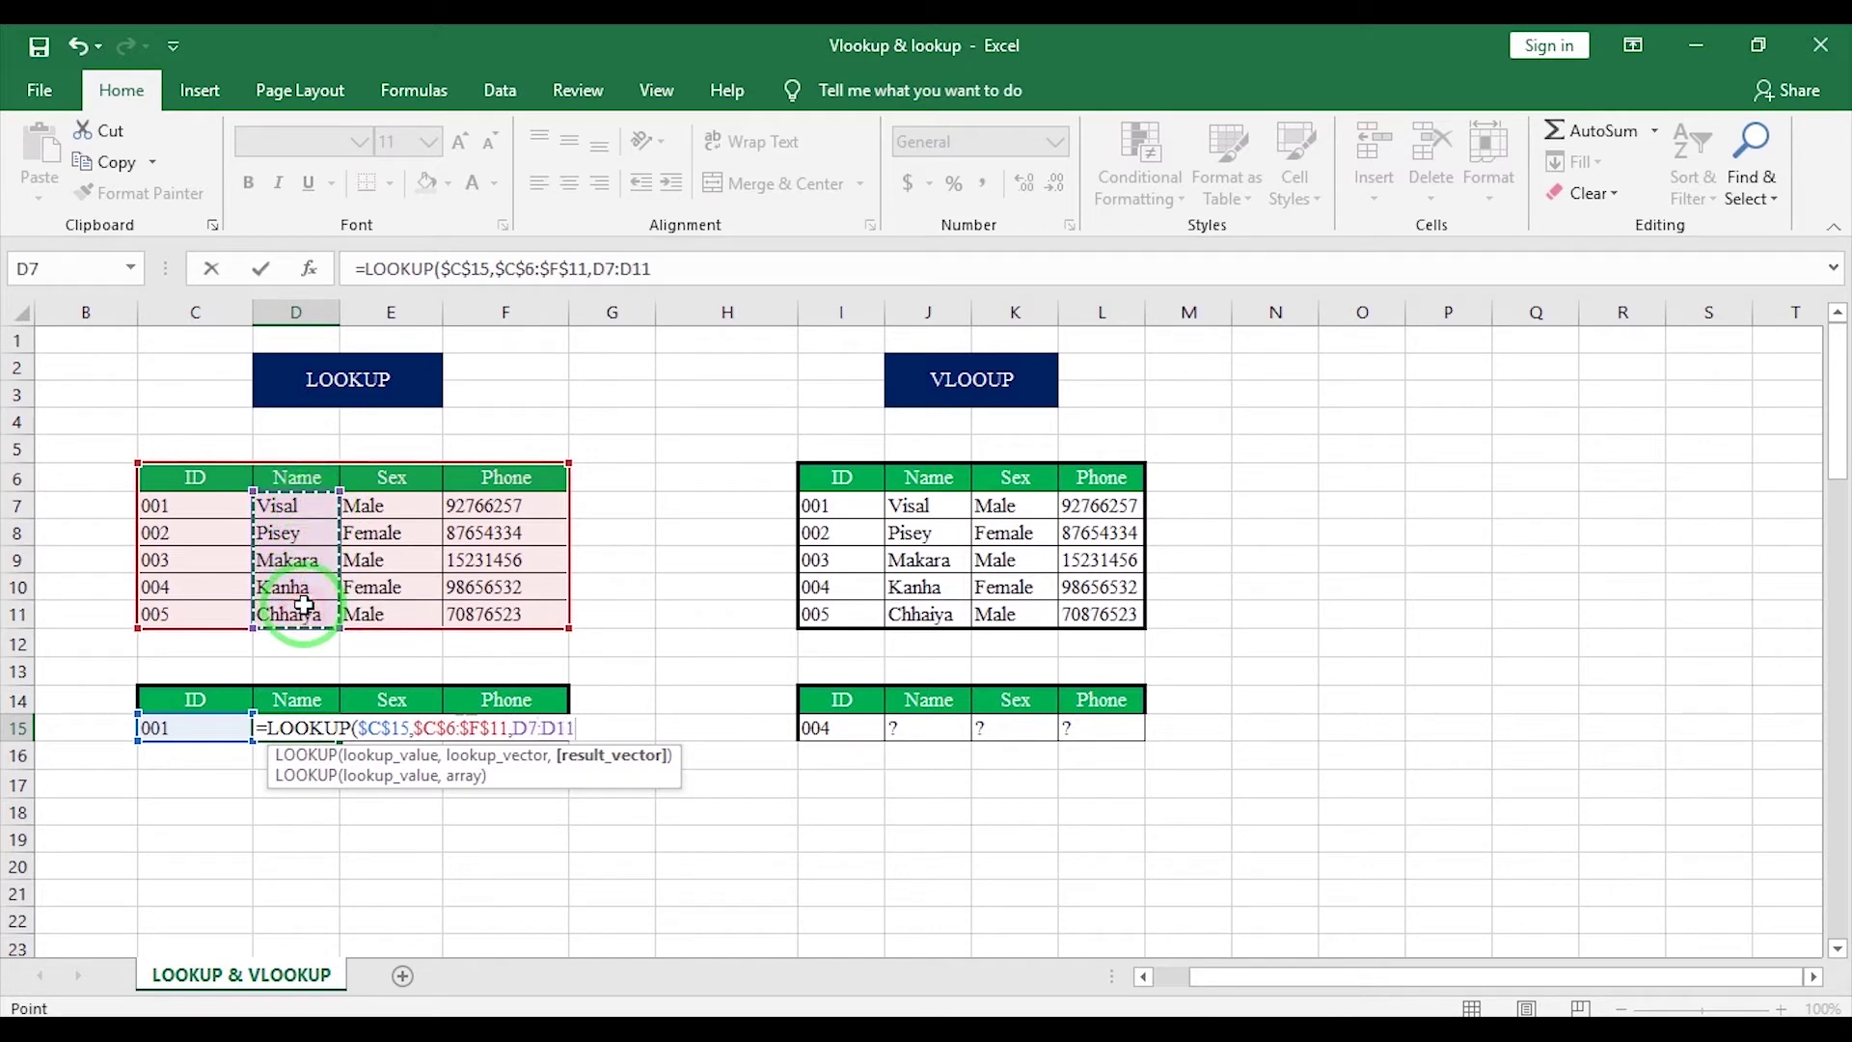
pyautogui.press('Return')
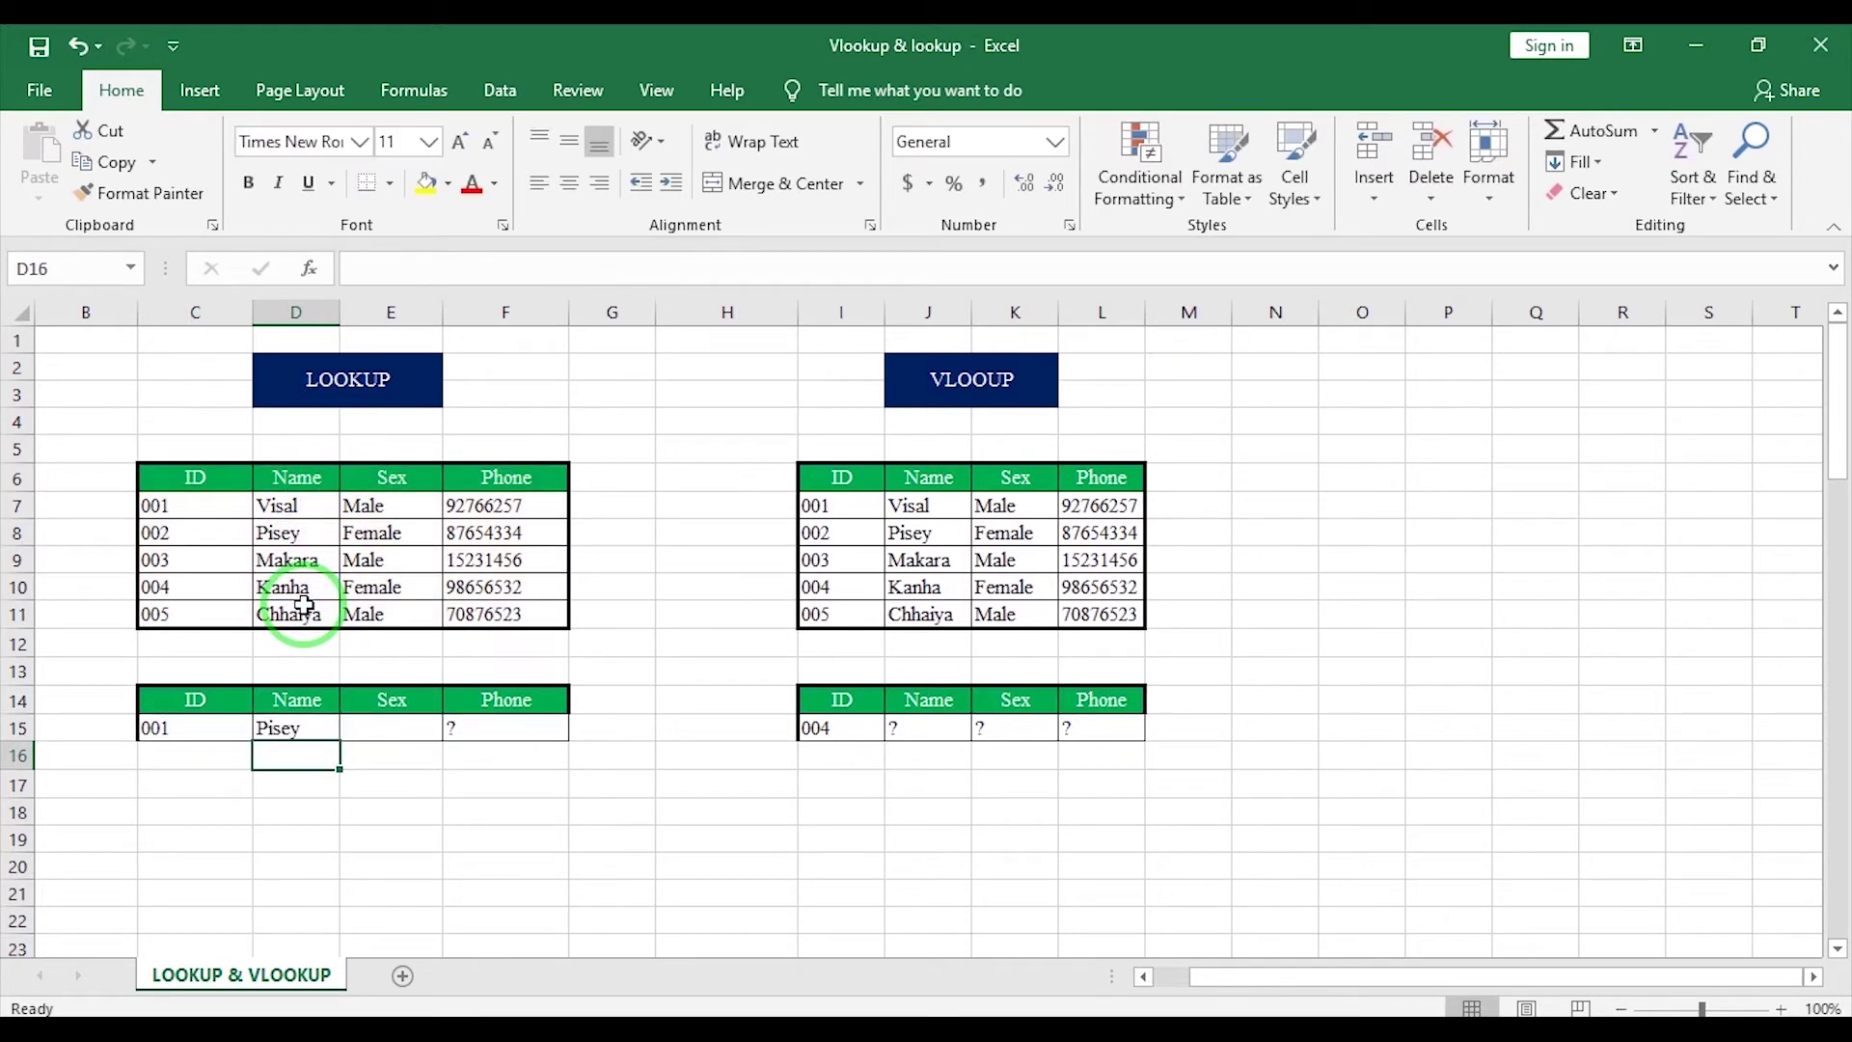
# Fill the D15 formula across to F15 and compare results with the source table.
pyautogui.click(294, 723)
pyautogui.moveTo(339, 741); pyautogui.dragTo(548, 745)
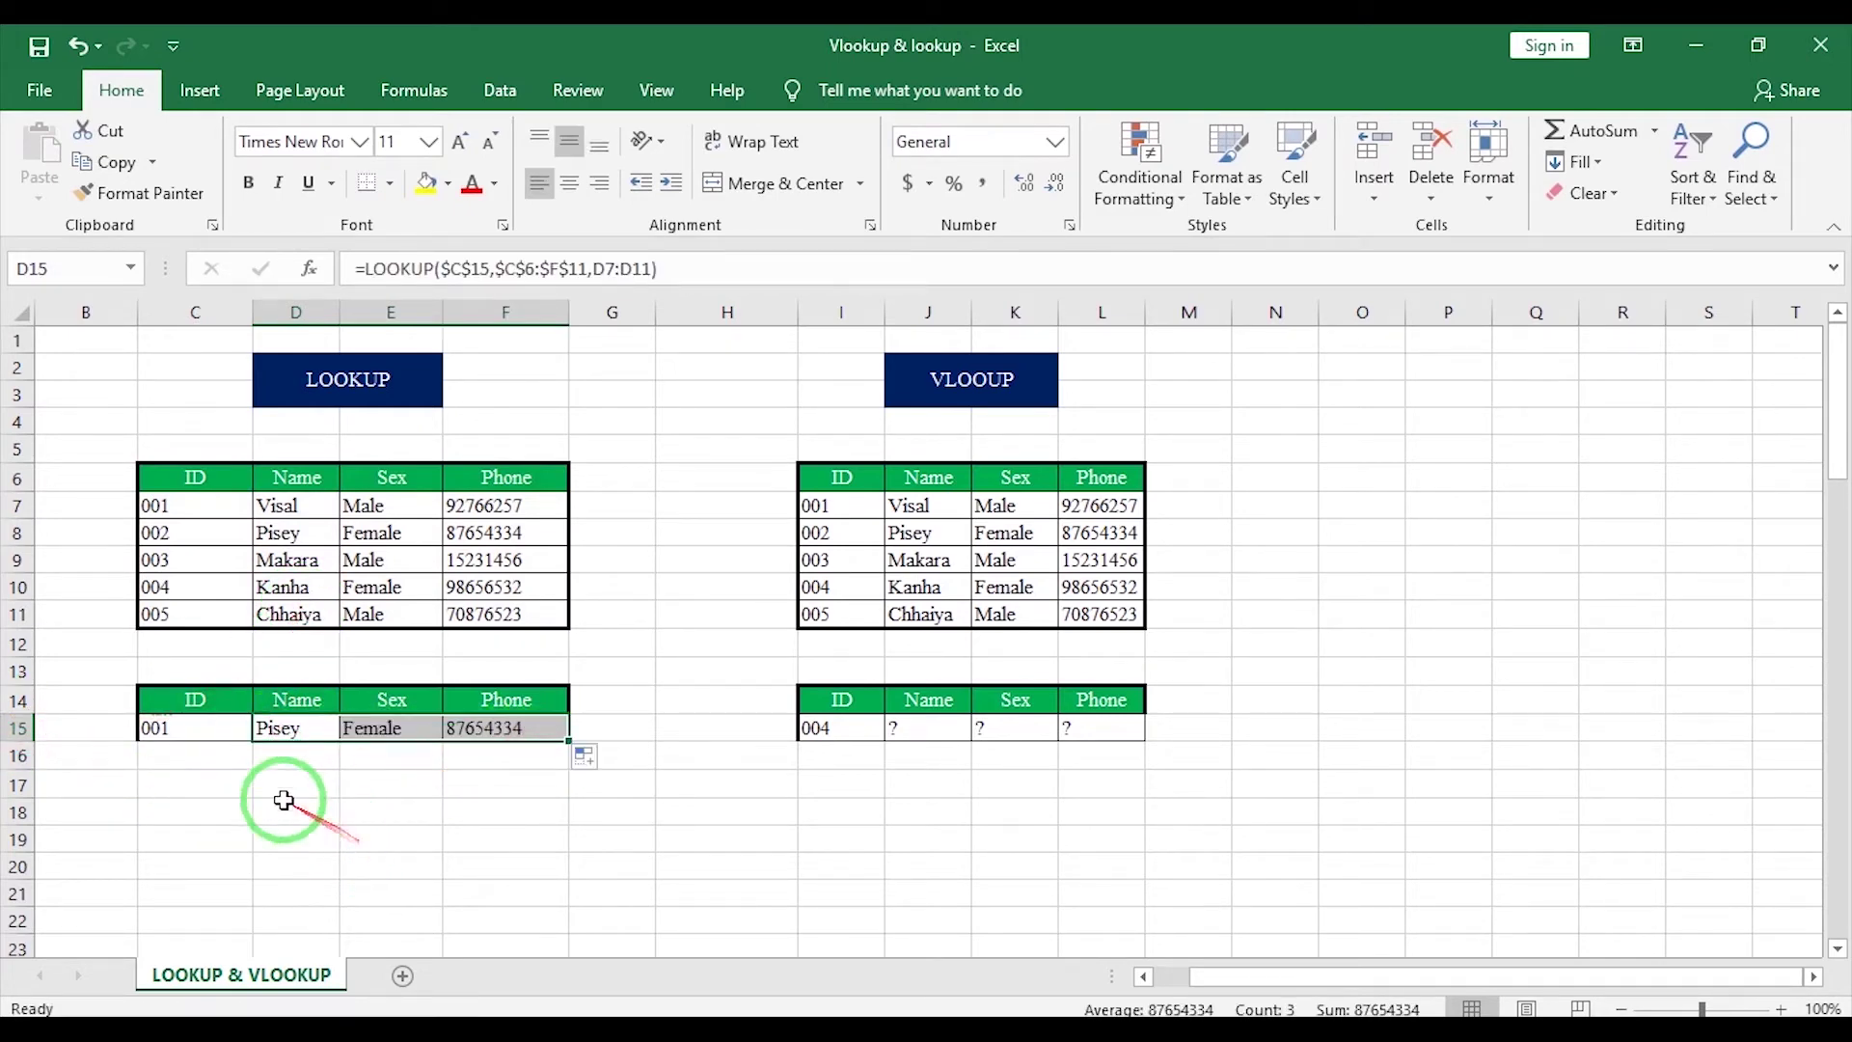
pyautogui.click(154, 731)
pyautogui.click(307, 499)
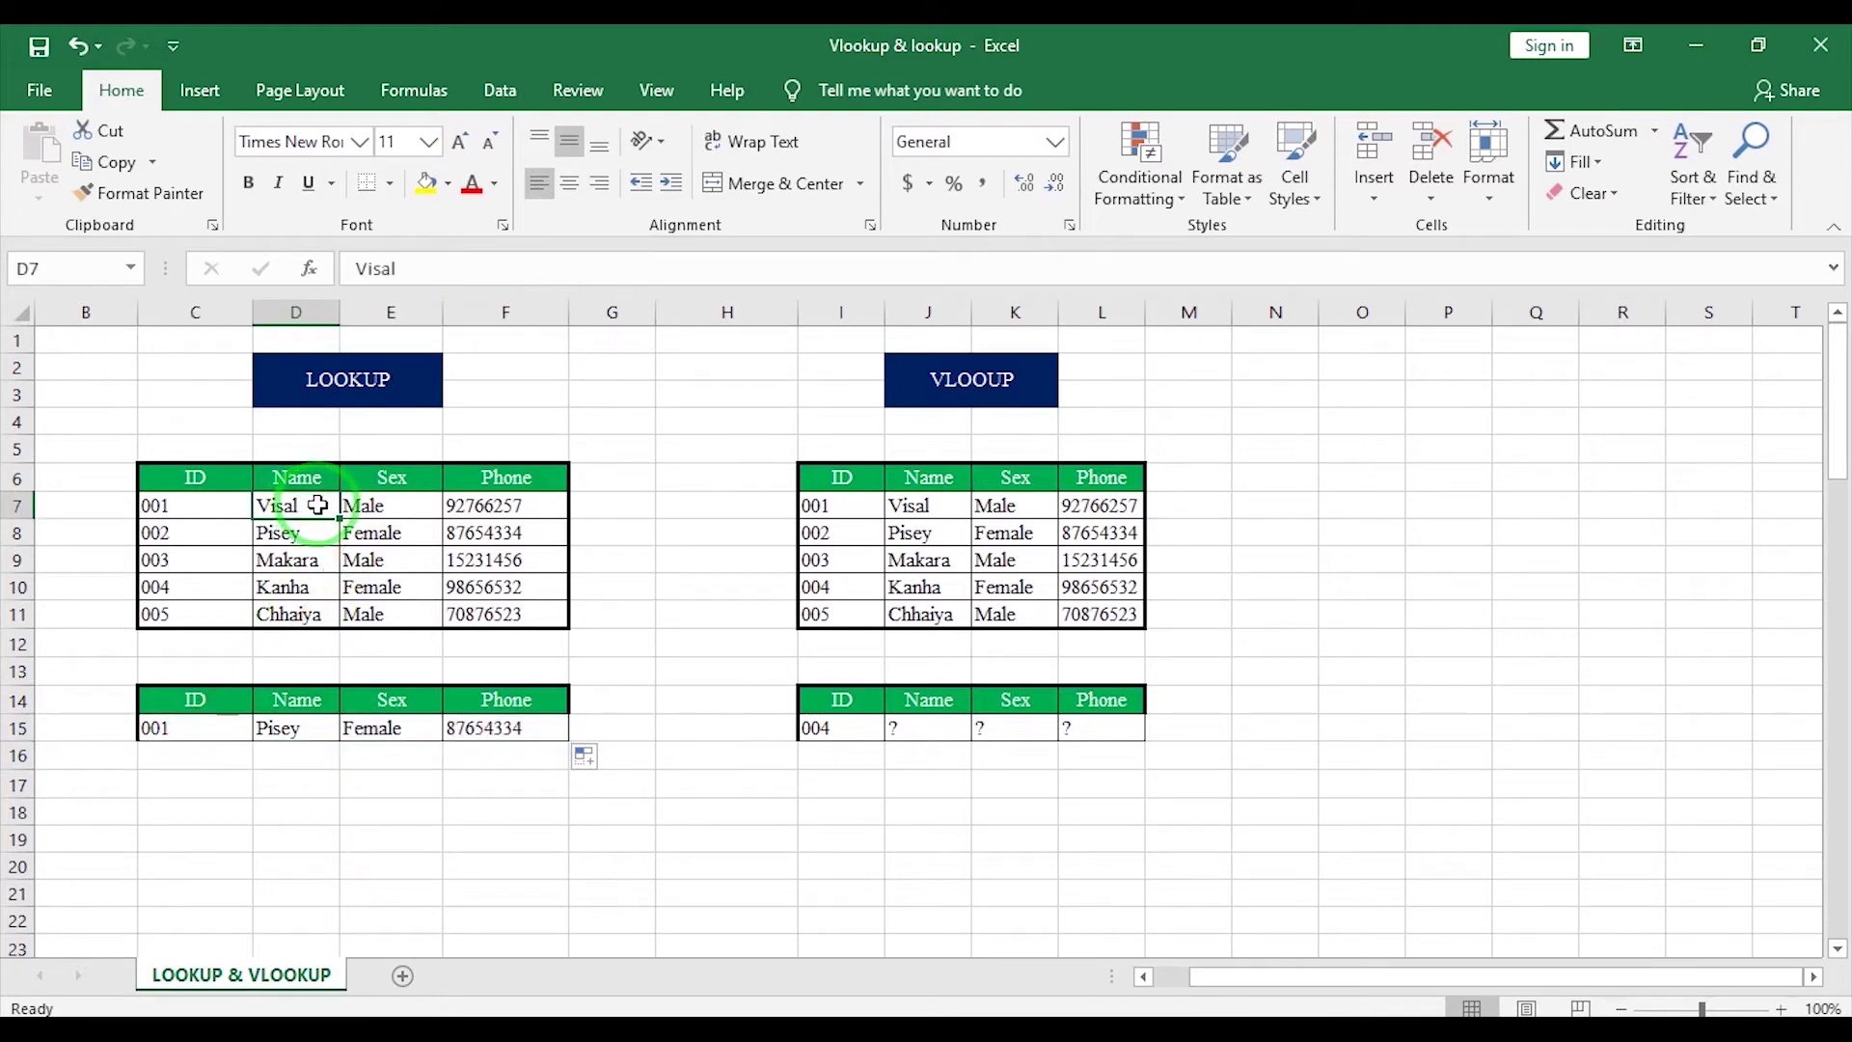
# Review the D15 formula's ranges, then select D15:F15.
pyautogui.click(315, 729)
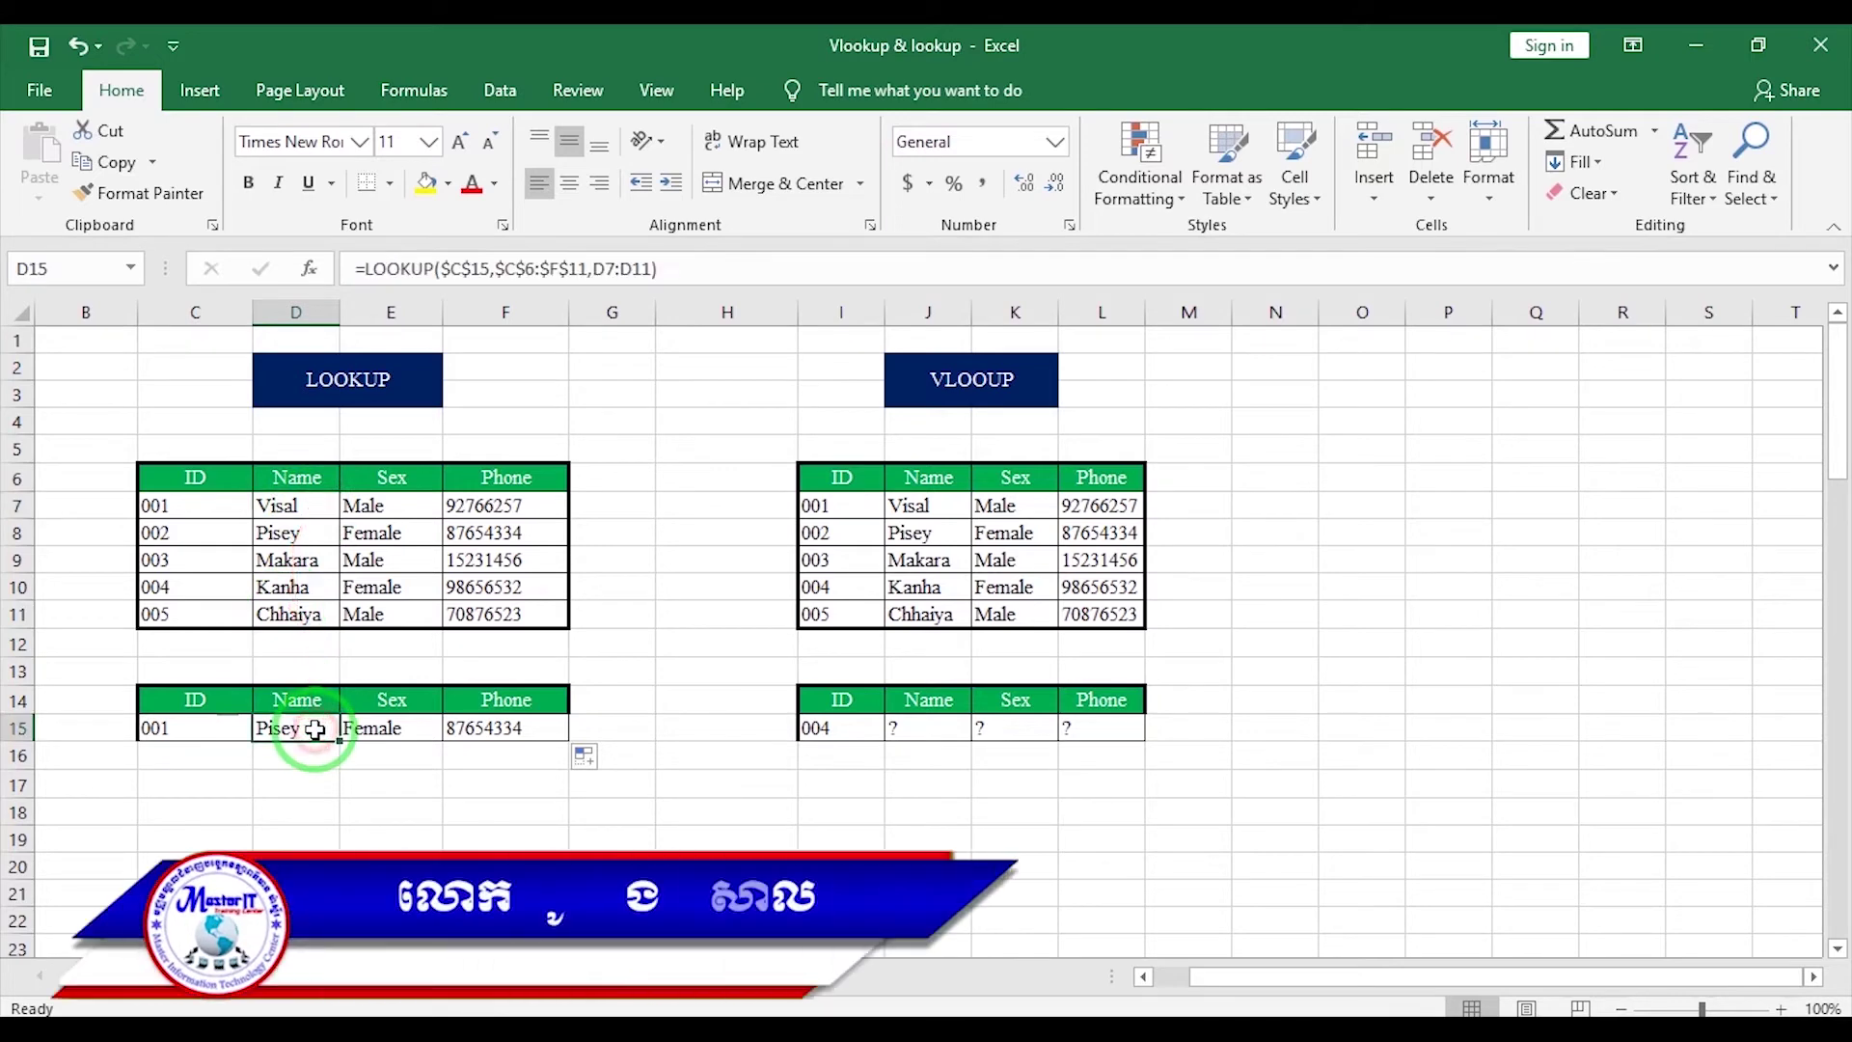
pyautogui.click(492, 268)
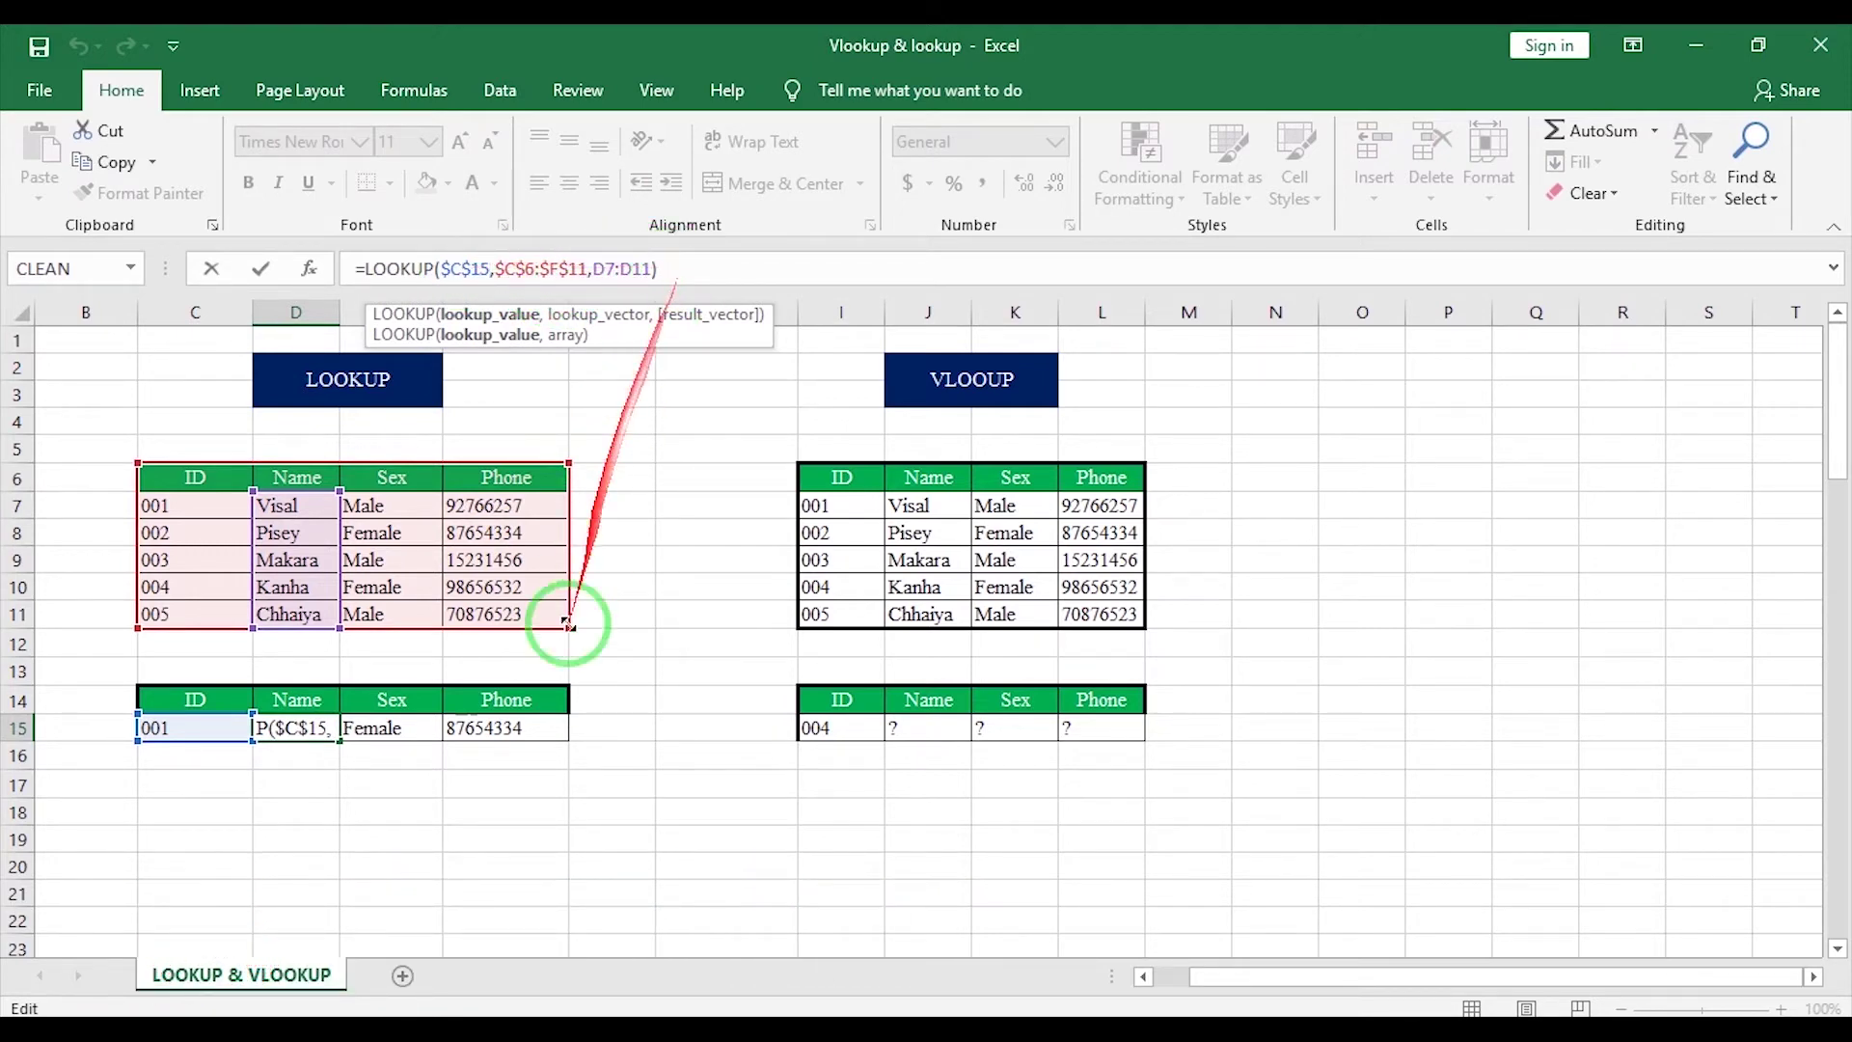
pyautogui.press('Return')
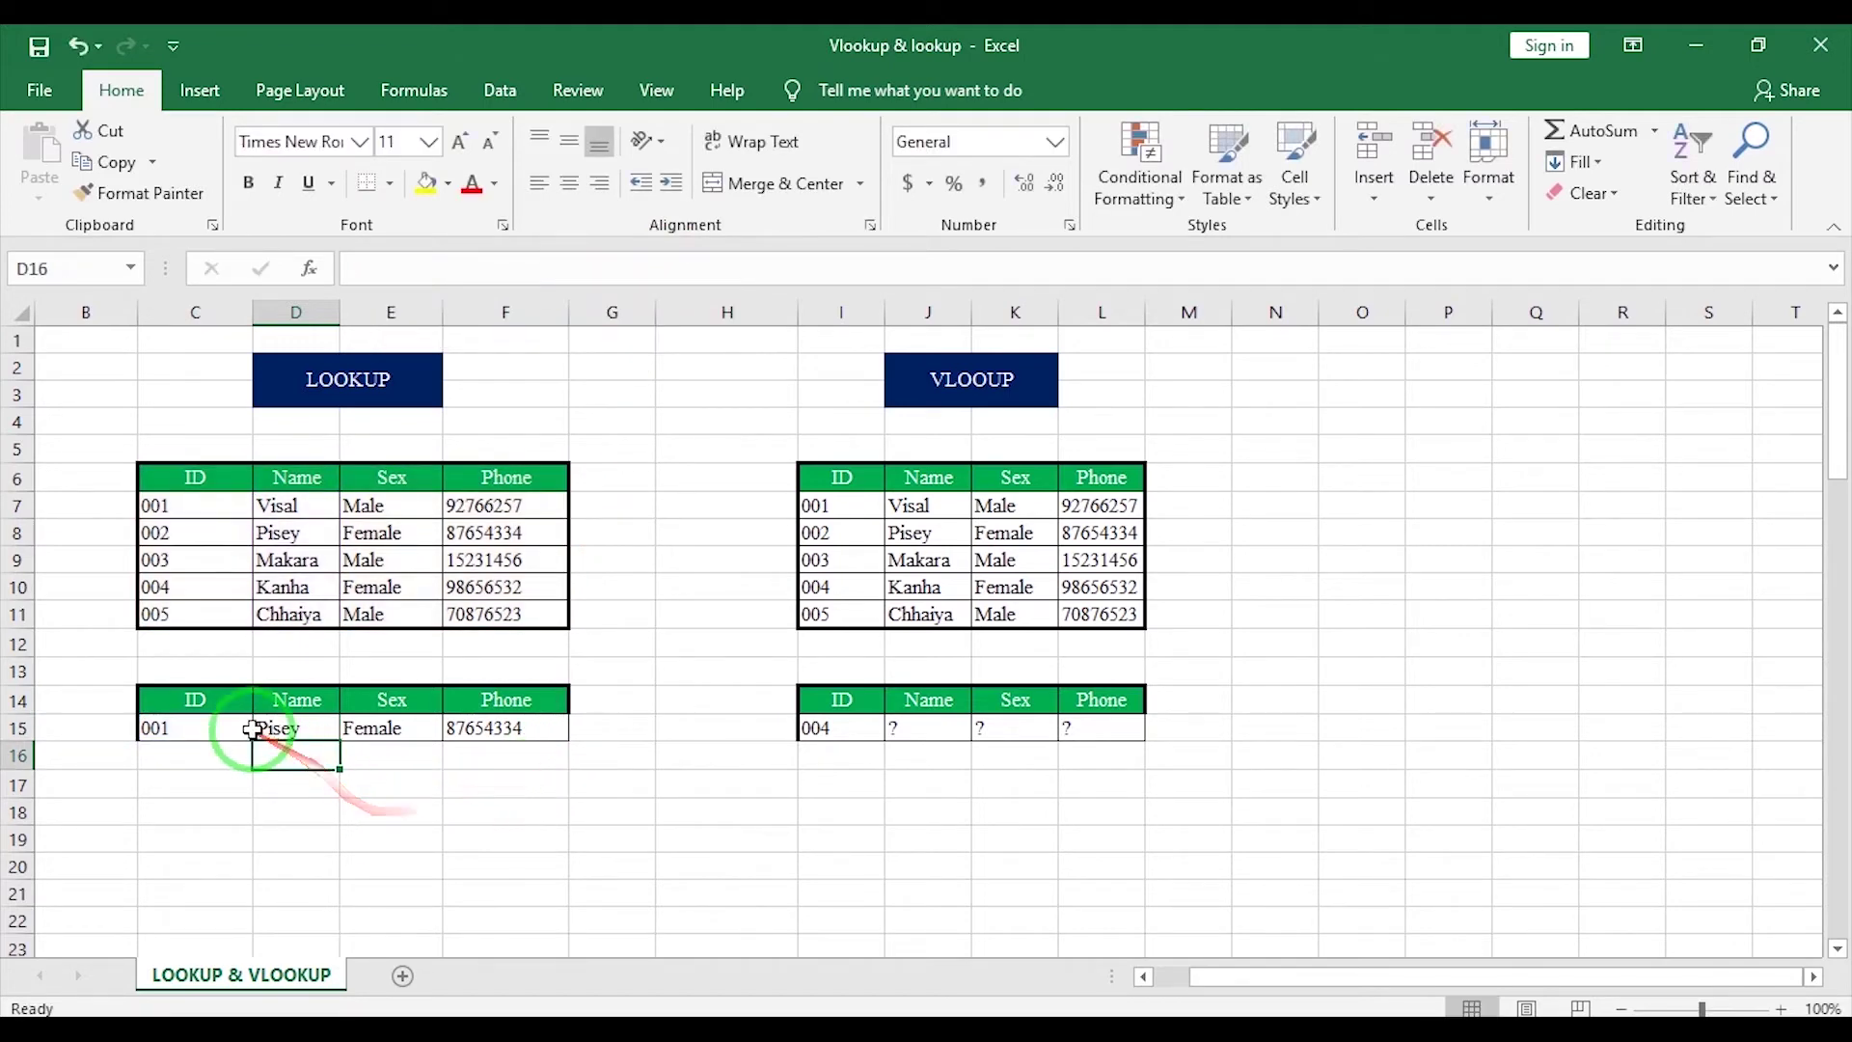
pyautogui.moveTo(290, 730); pyautogui.dragTo(487, 738)
# Clear D15:F15 and restart the LOOKUP in D15 with absolute range $C$6:$F$11.
pyautogui.press('Delete')
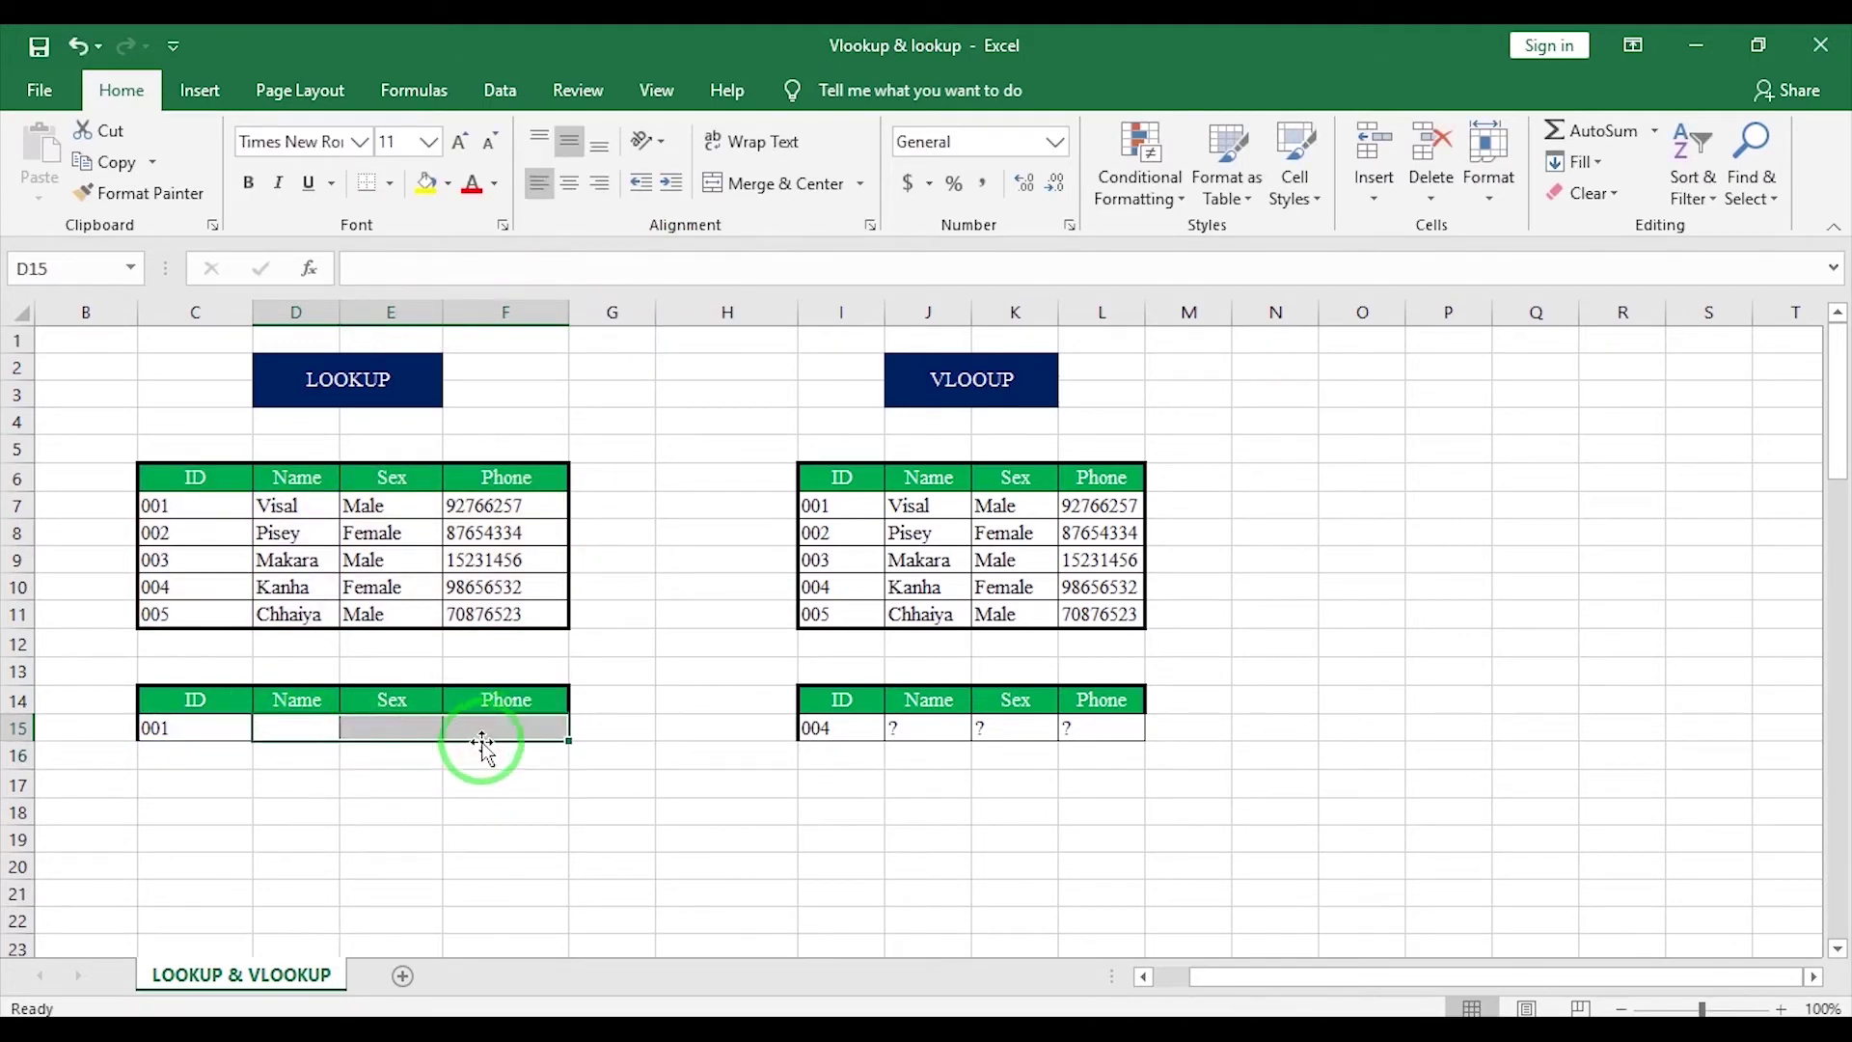
pyautogui.click(294, 731)
pyautogui.write('=')
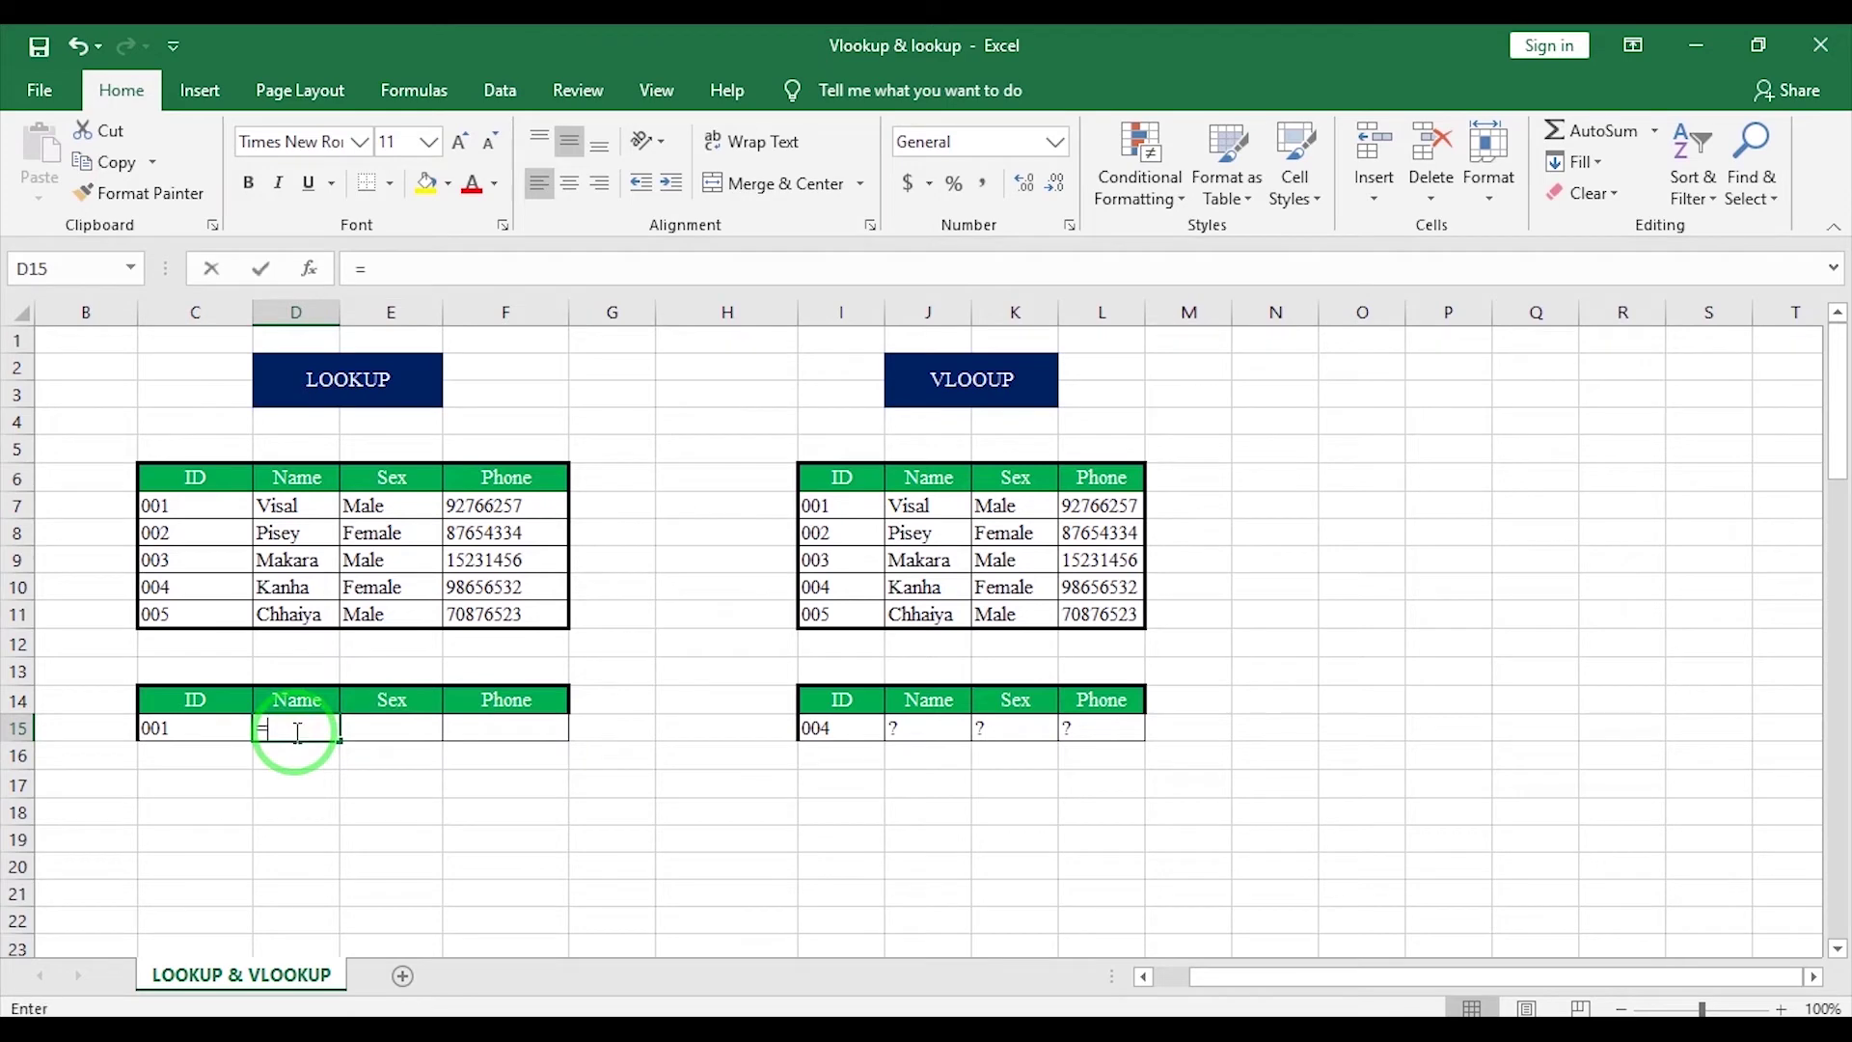
pyautogui.write('loo')
pyautogui.press('Tab')
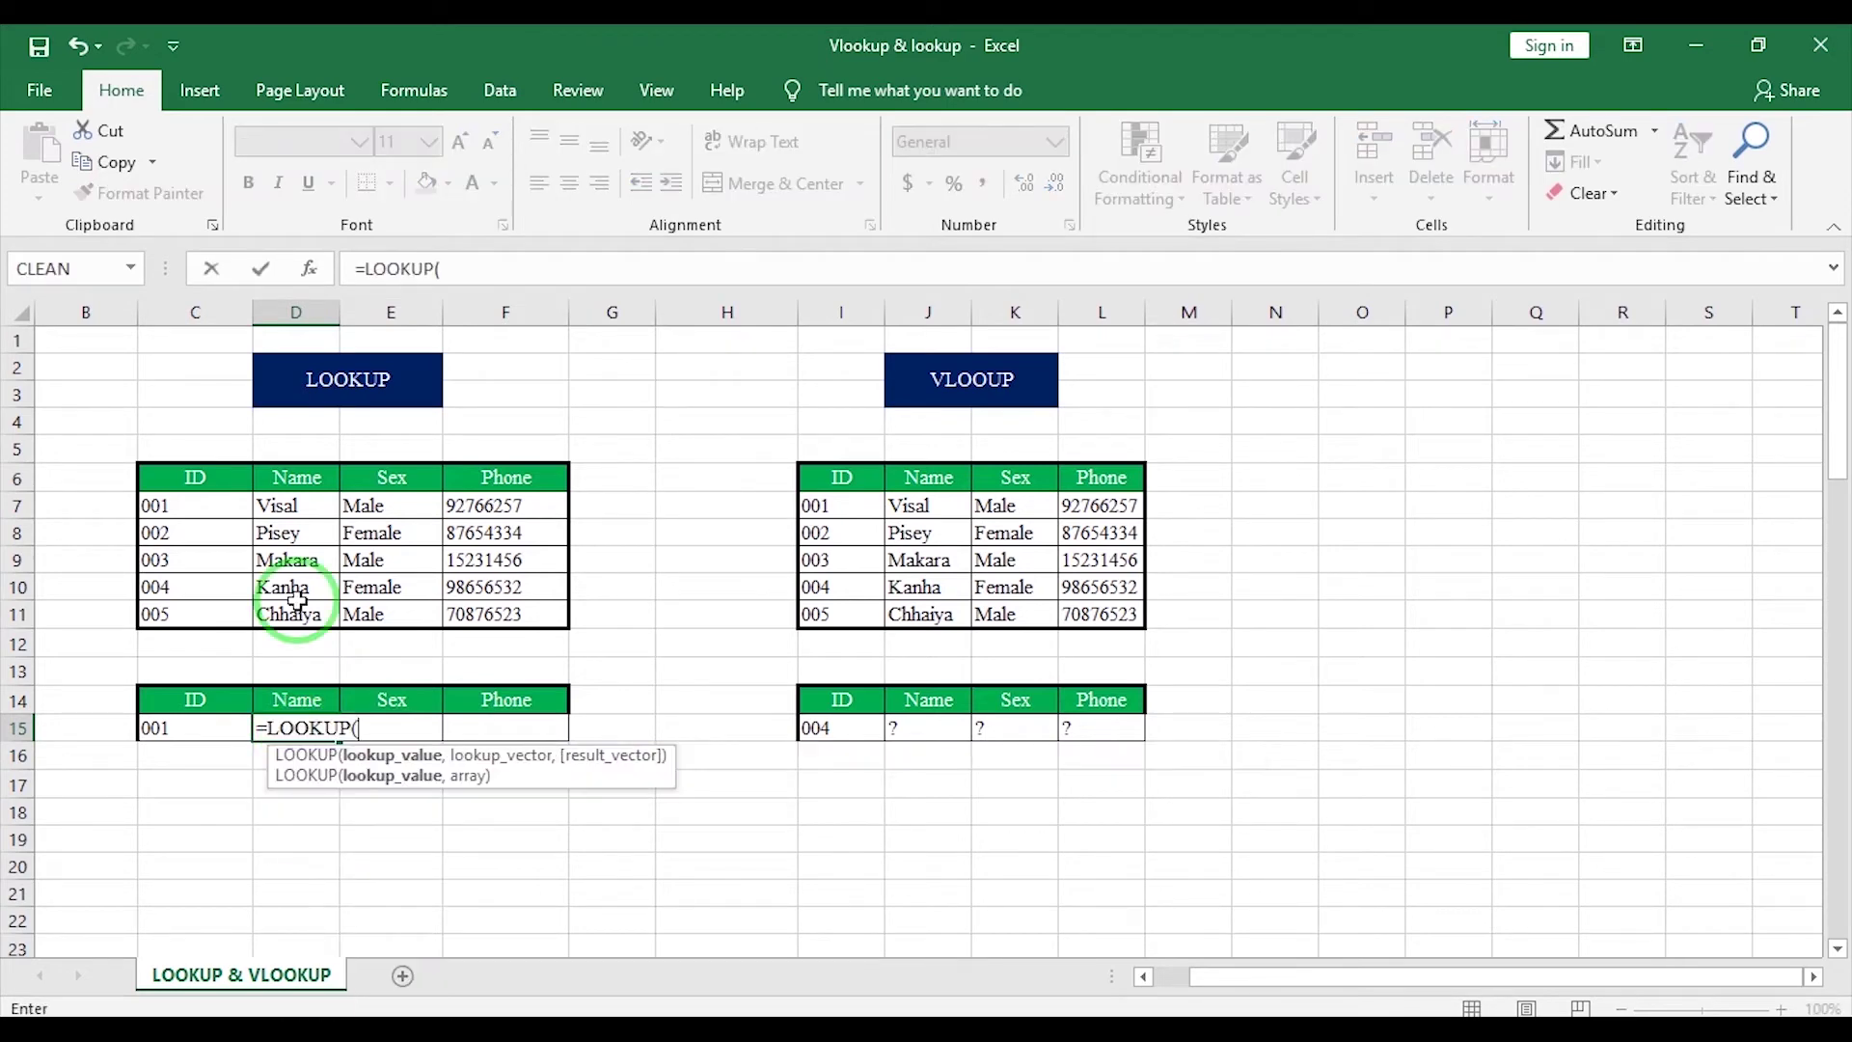
pyautogui.click(198, 725)
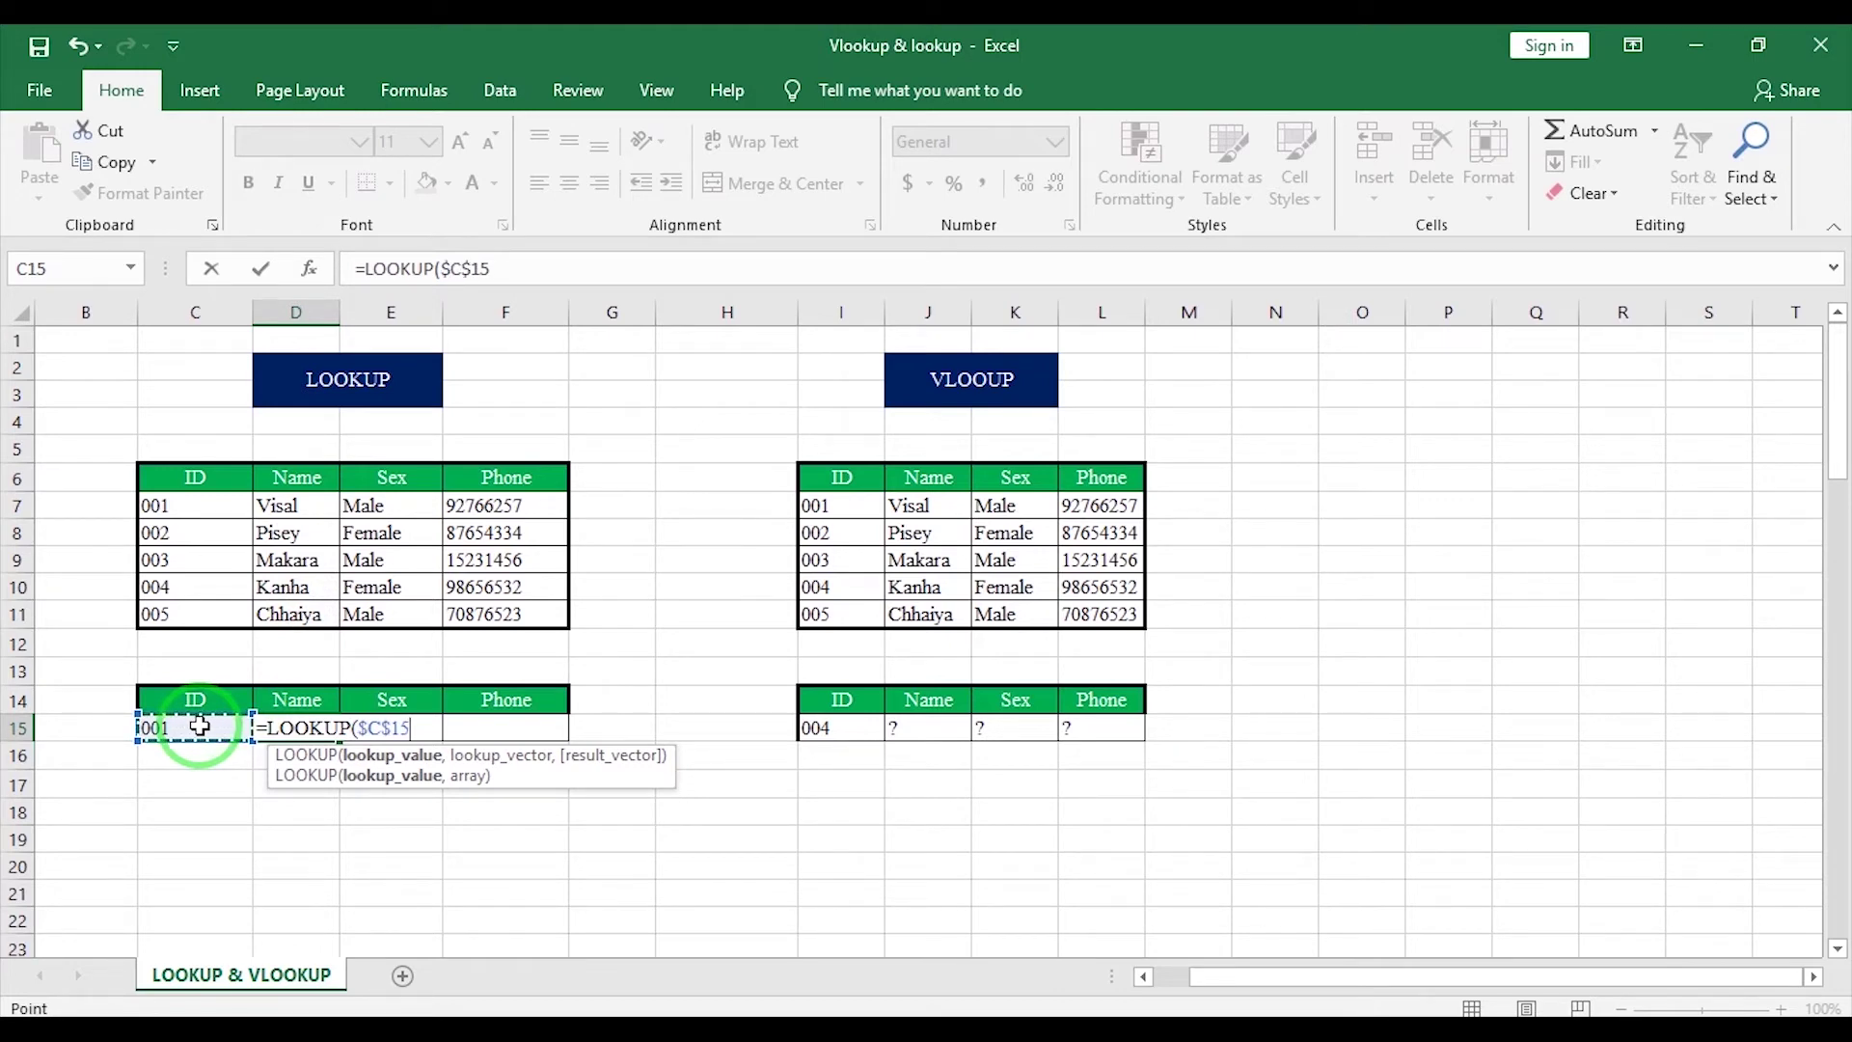
pyautogui.write(',')
pyautogui.moveTo(158, 480); pyautogui.dragTo(517, 610)
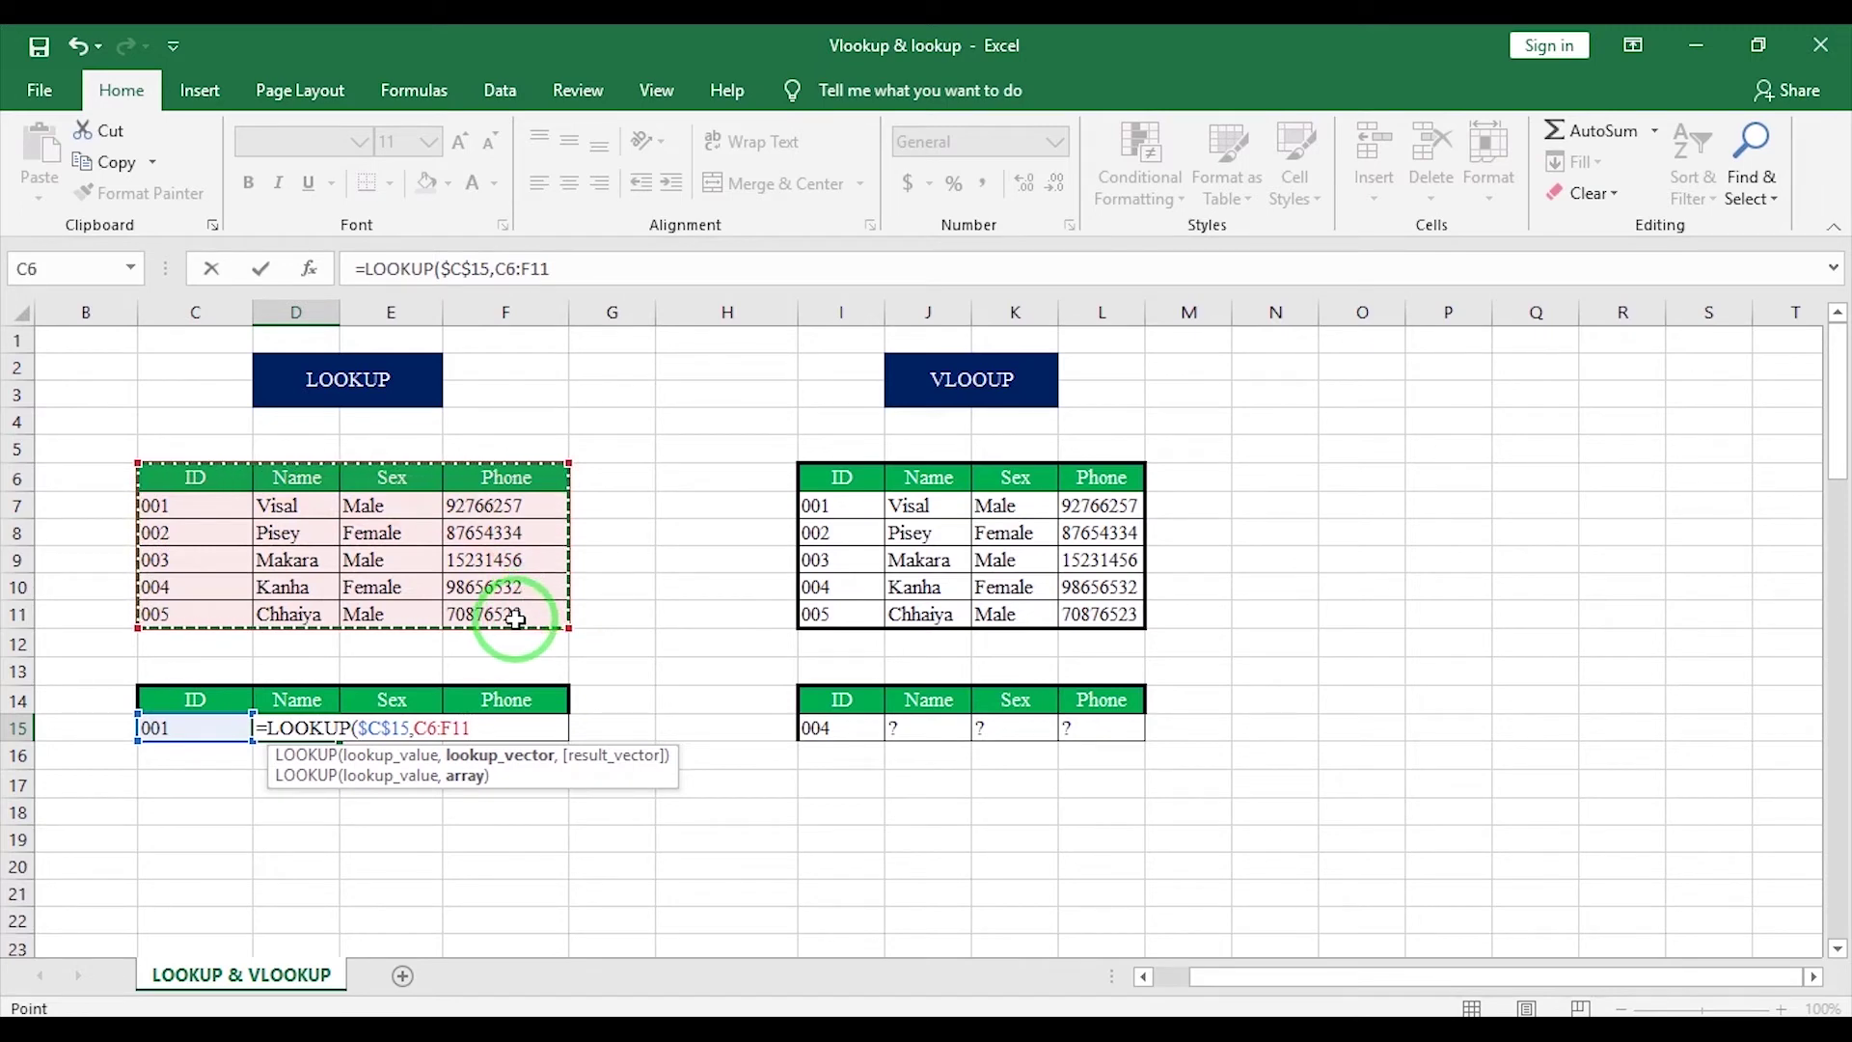
pyautogui.press('F4')
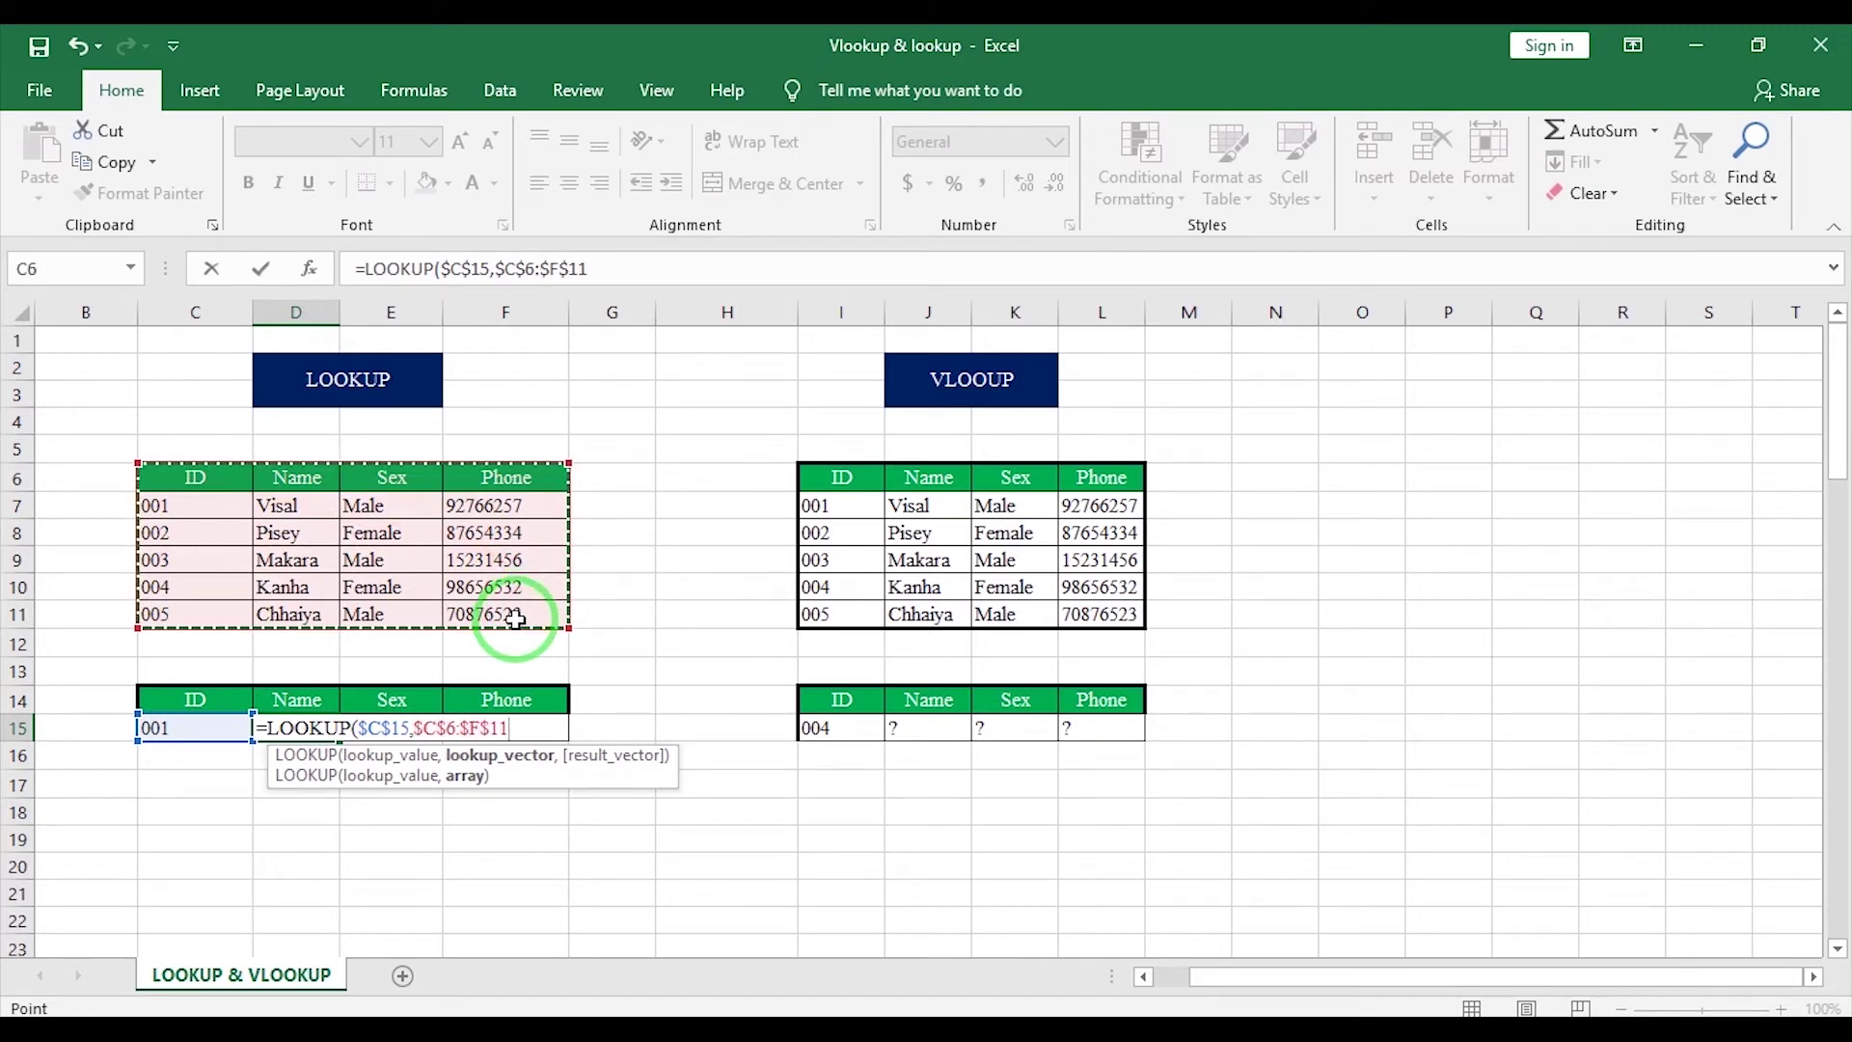
# Finish with result range D6:D11 and fill the formula from D15 to F15.
pyautogui.write(',')
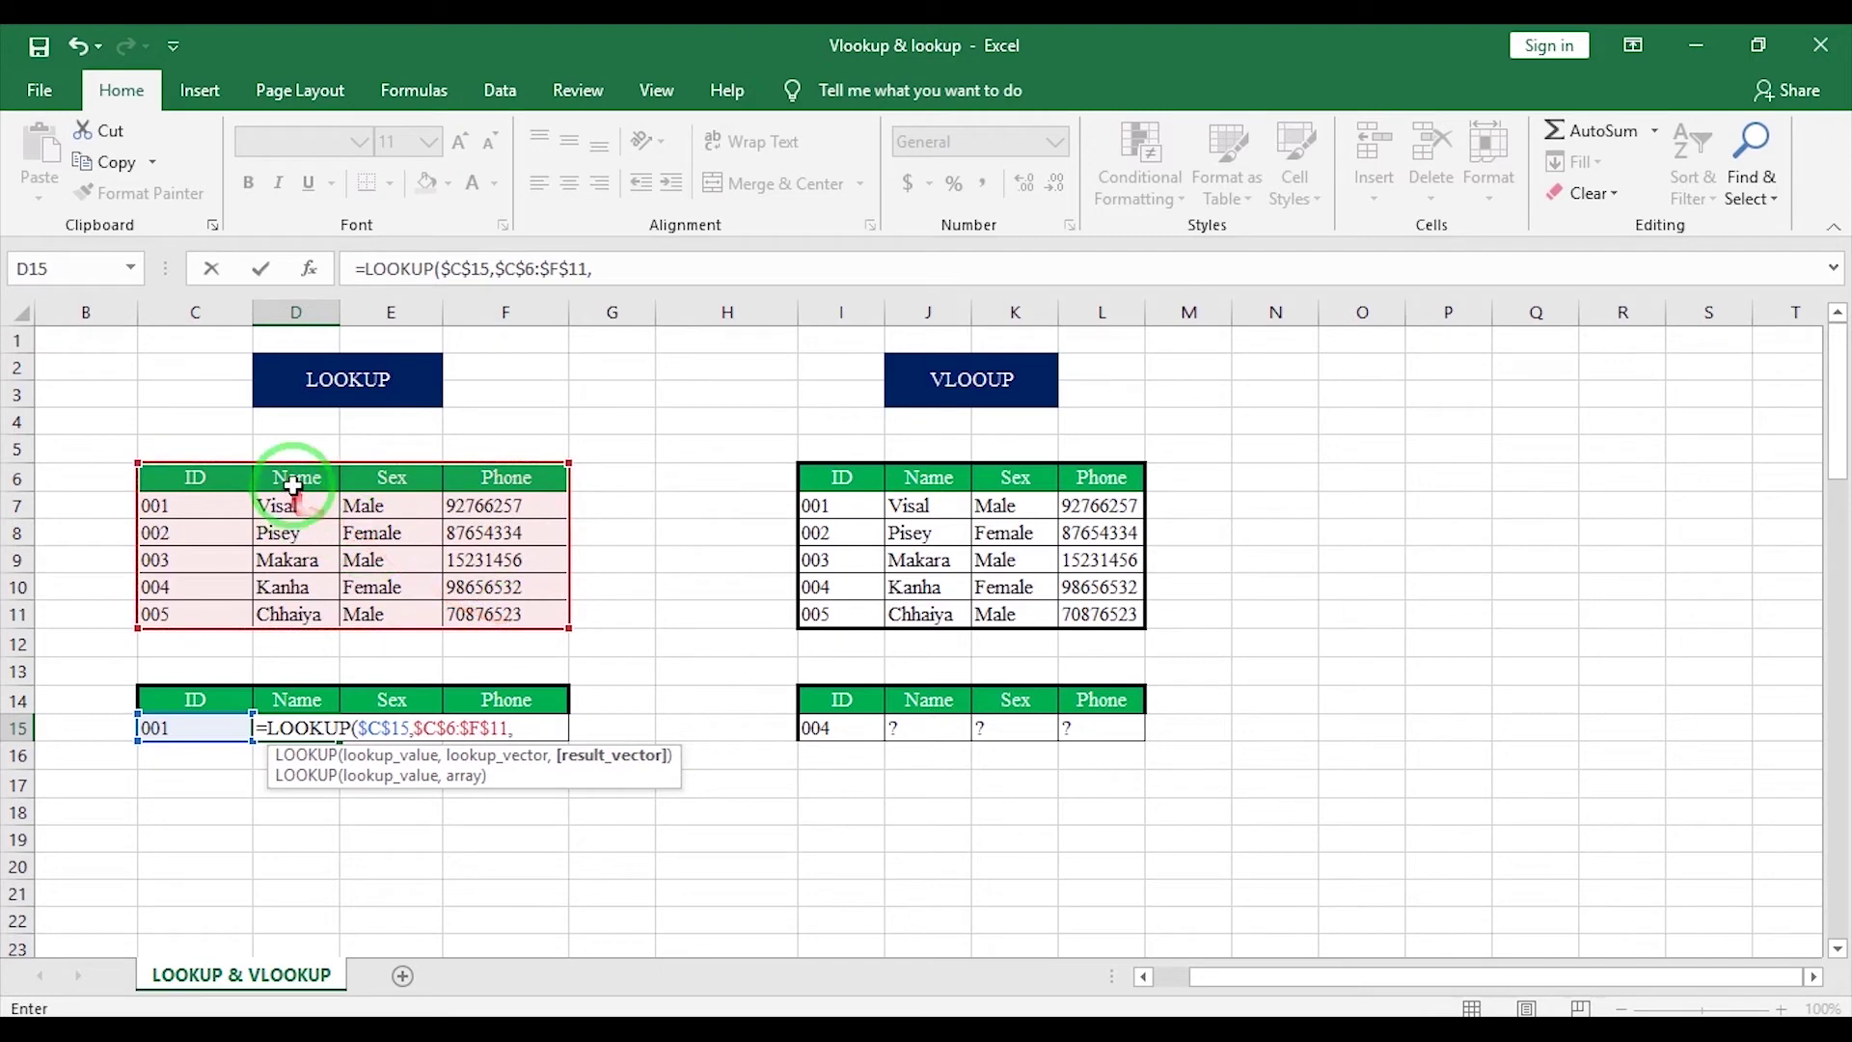
pyautogui.moveTo(293, 485); pyautogui.dragTo(273, 617)
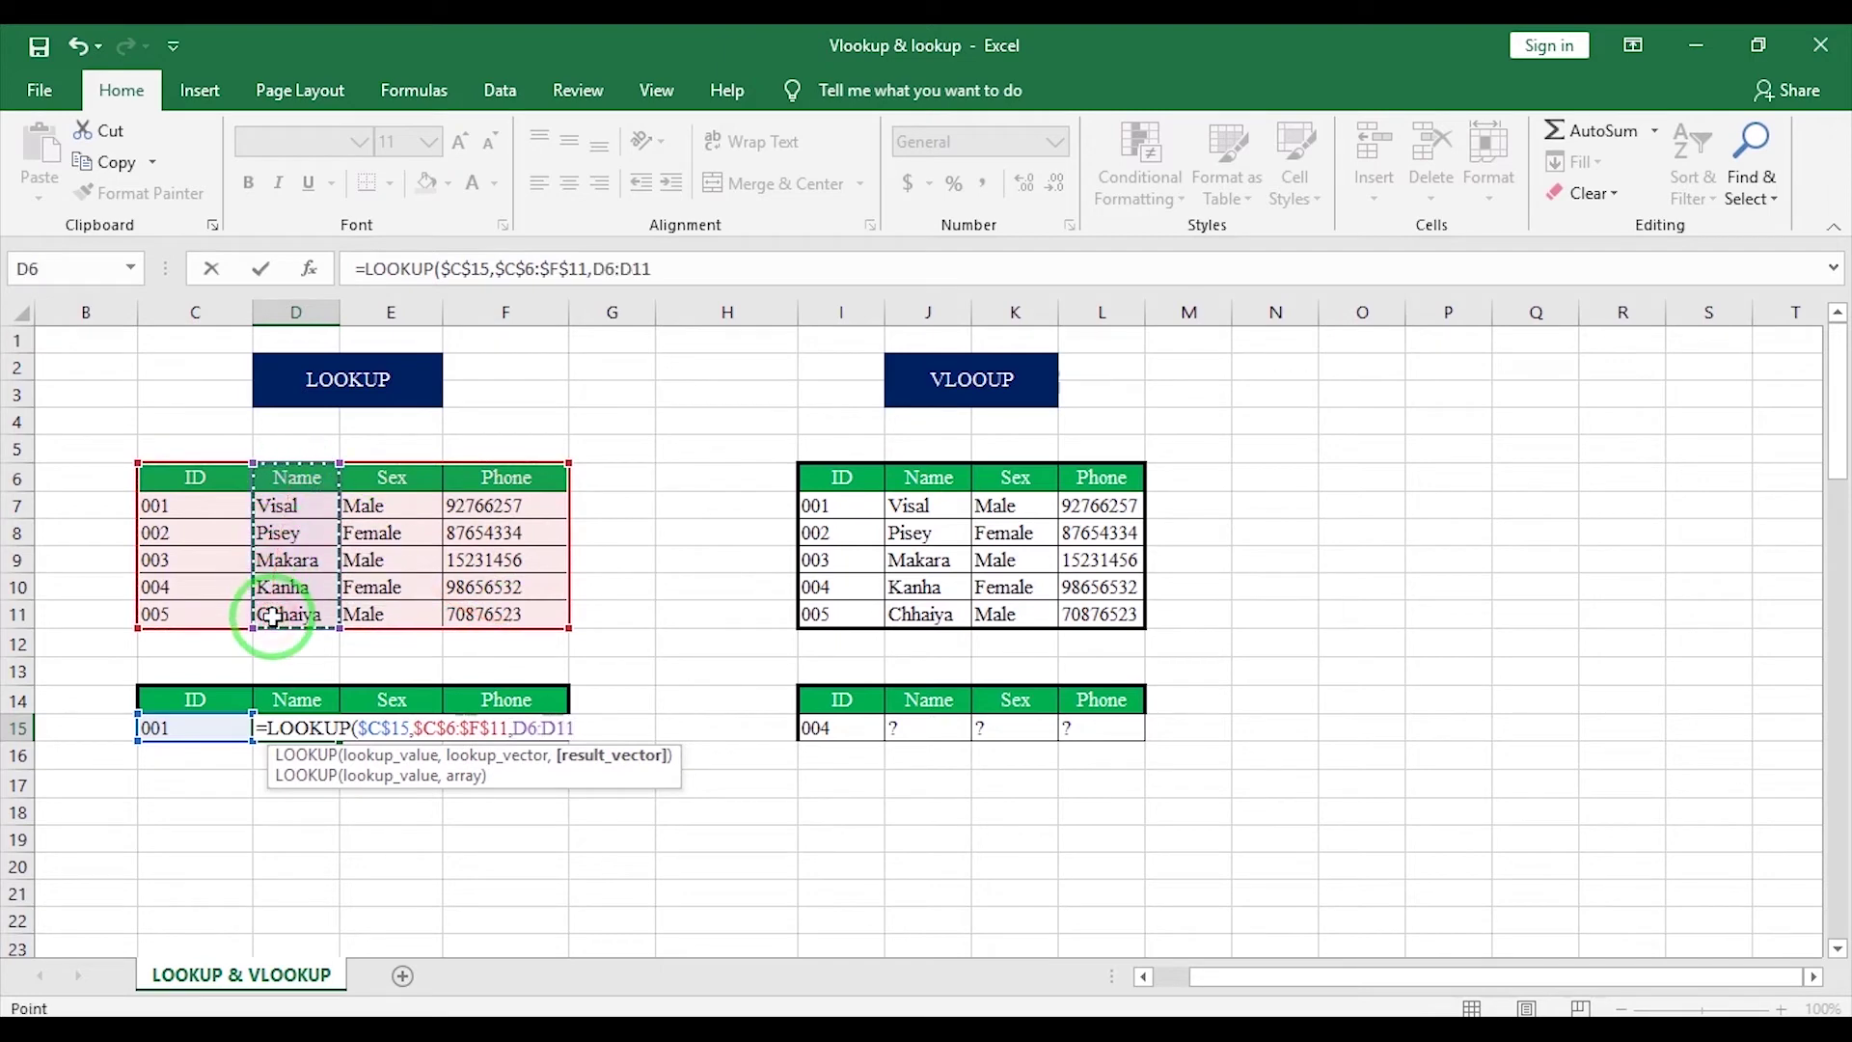
pyautogui.press('Return')
pyautogui.click(295, 730)
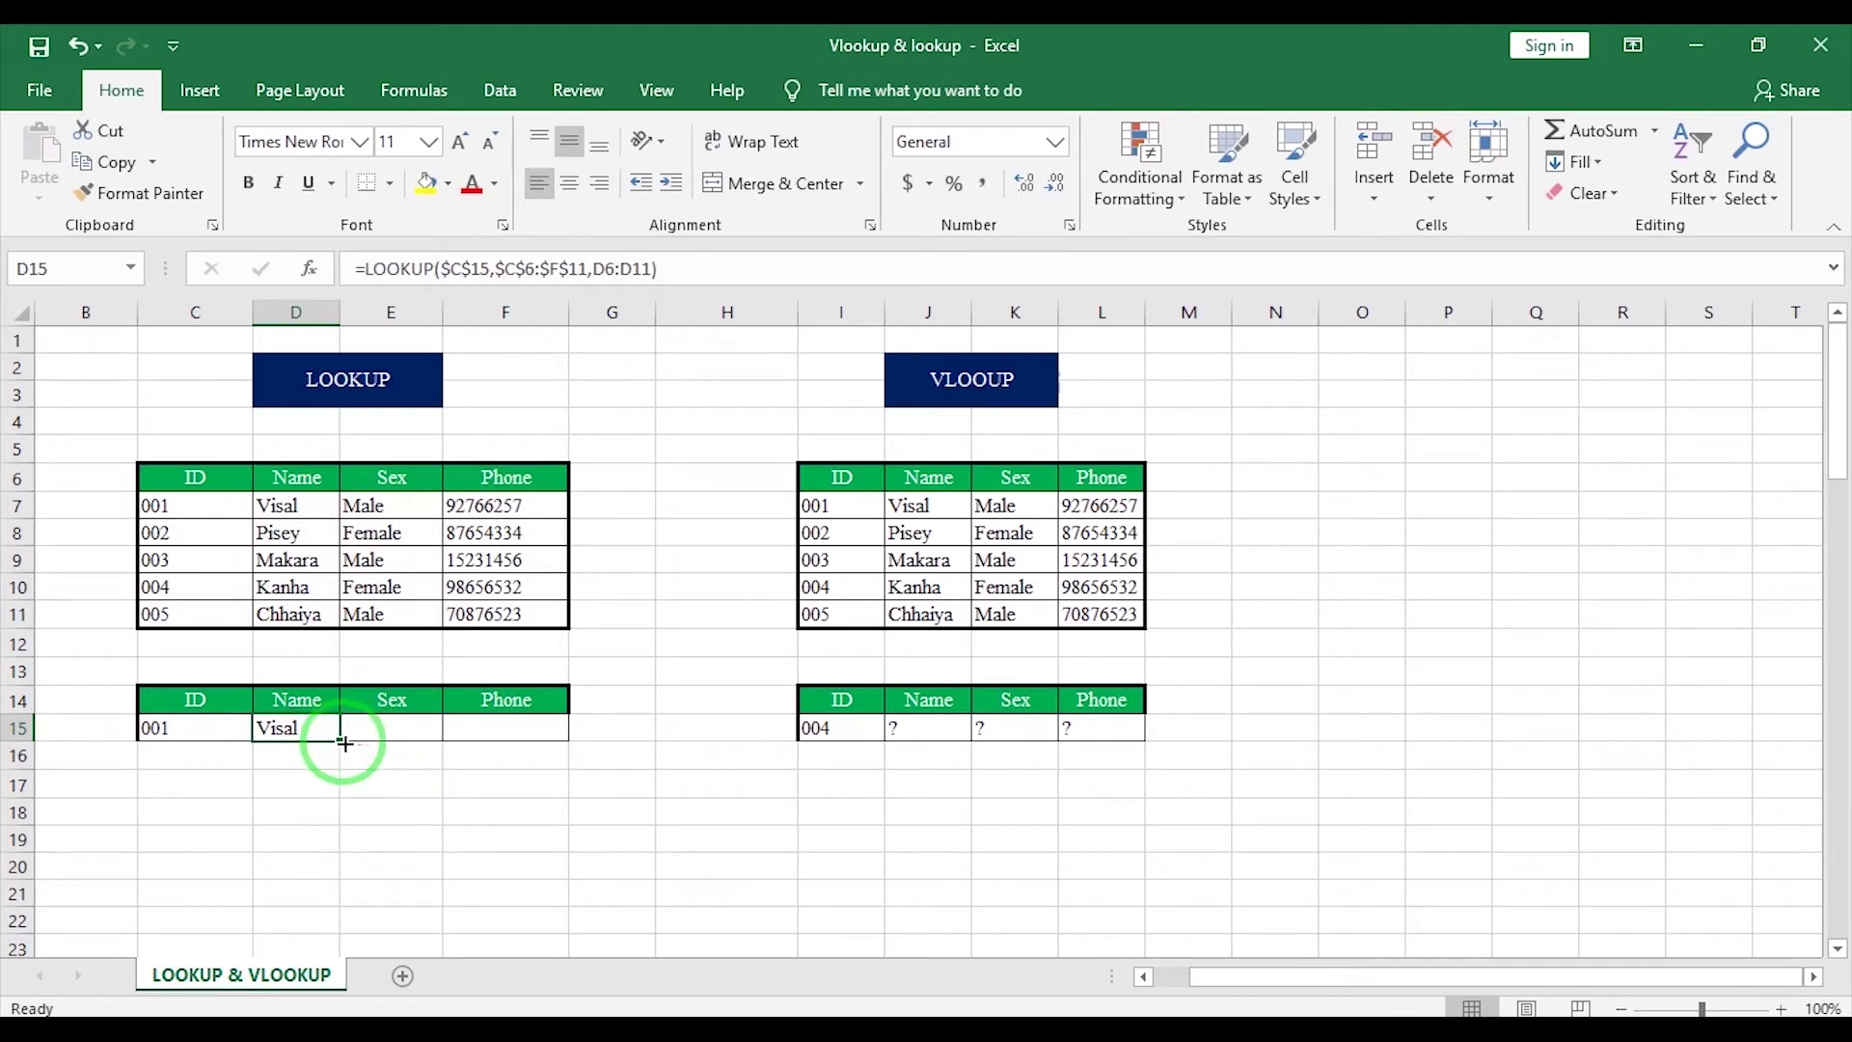
pyautogui.moveTo(341, 740); pyautogui.dragTo(504, 730)
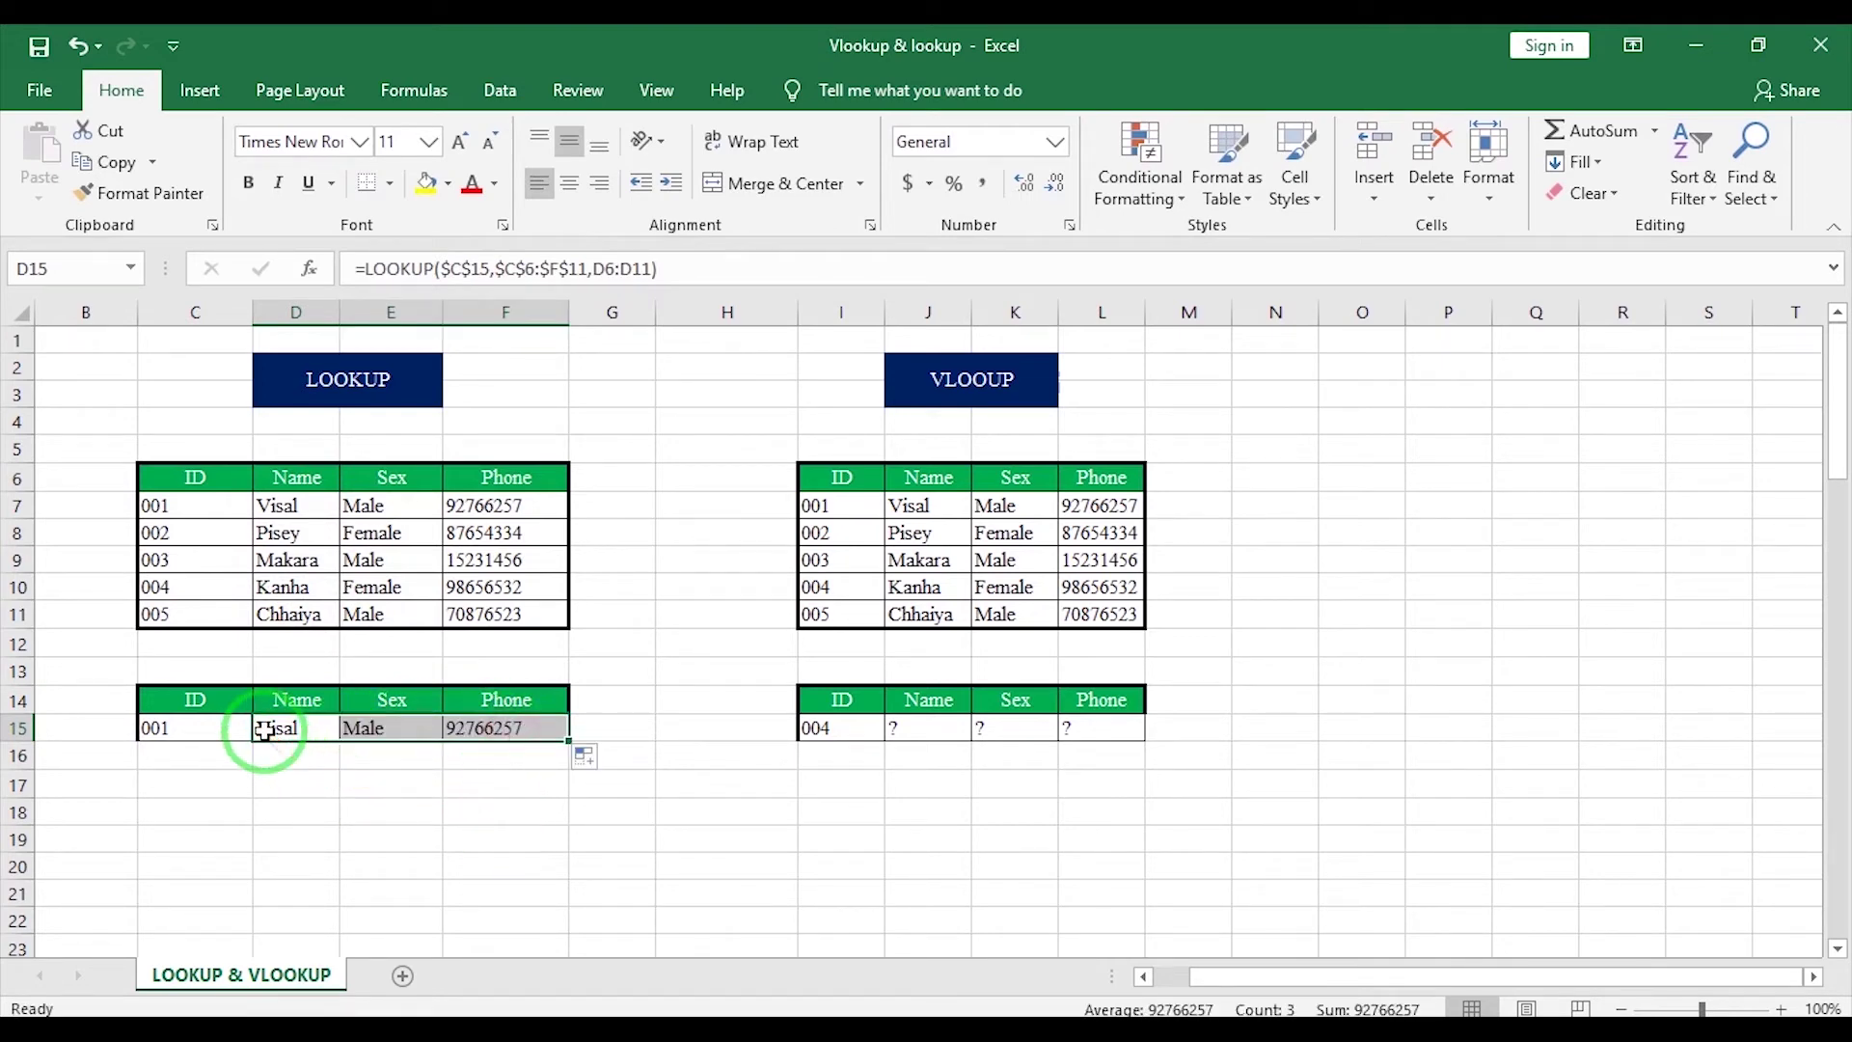
# Verify ID 001's Sex and phone, then change the lookup ID to 003.
pyautogui.click(396, 511)
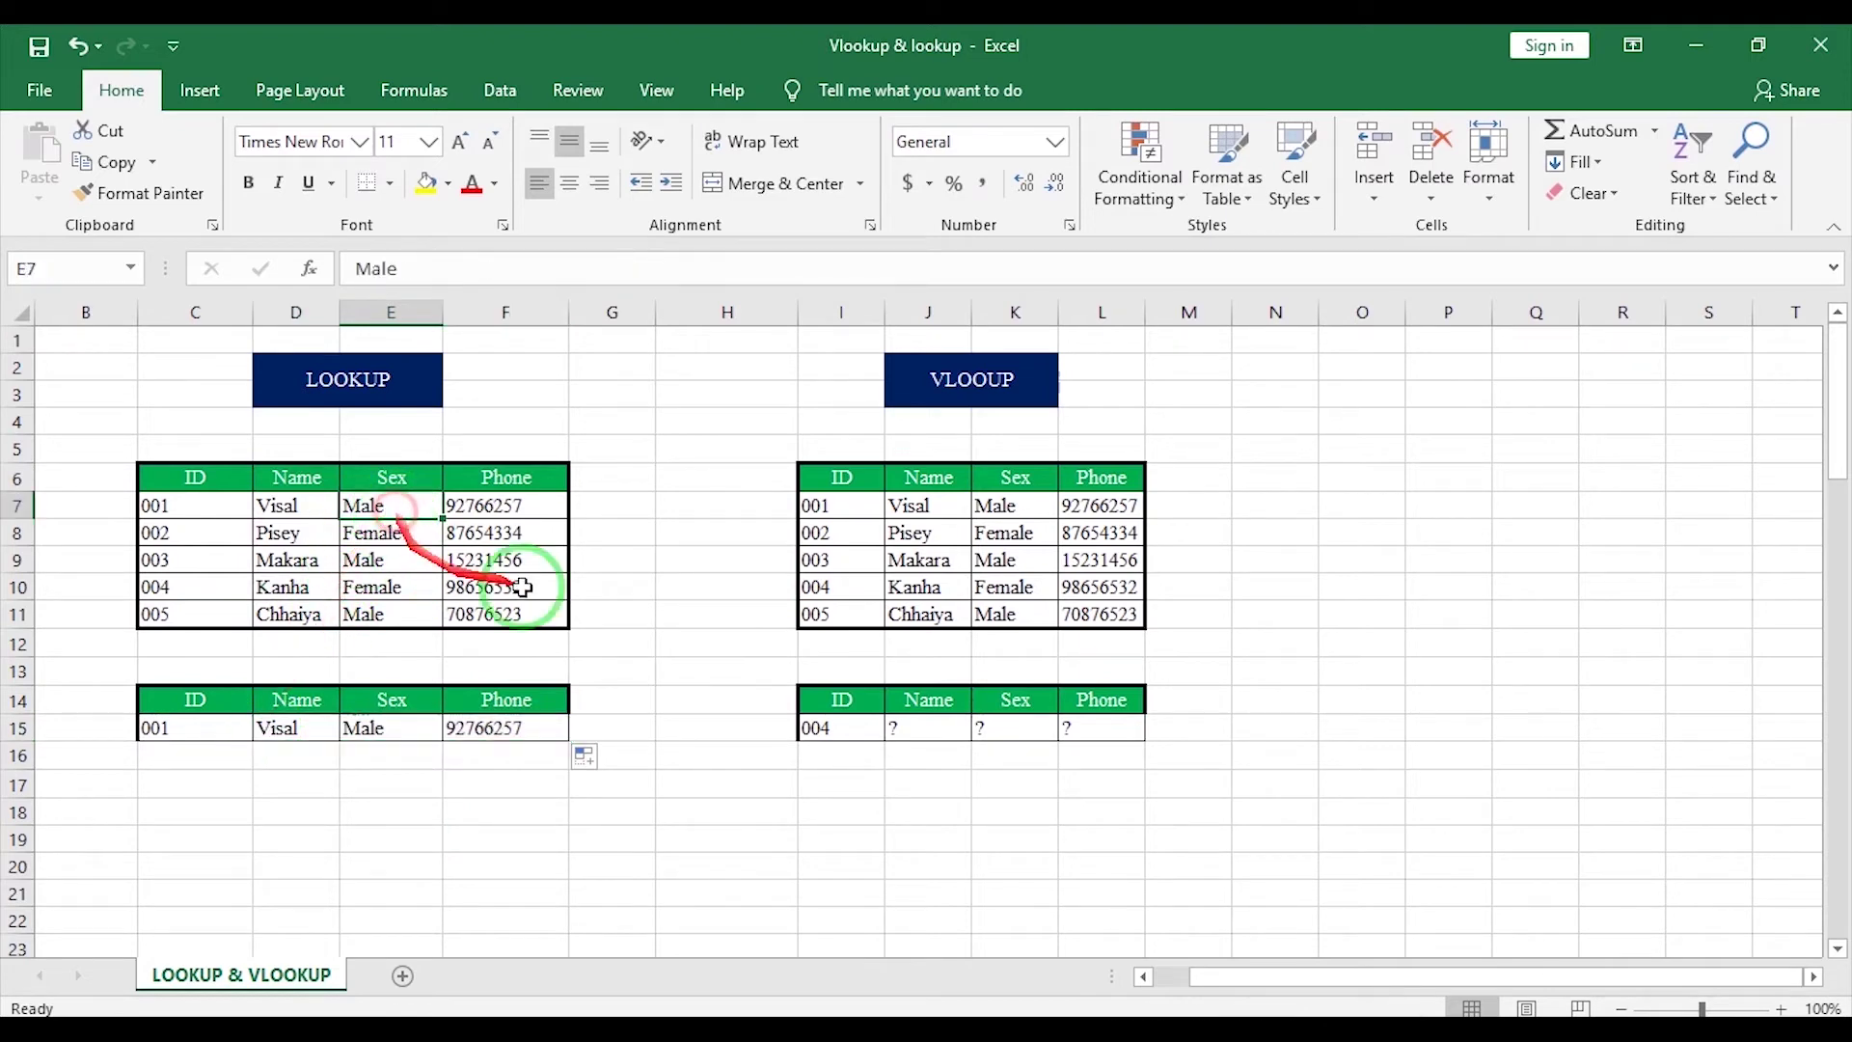
pyautogui.click(494, 508)
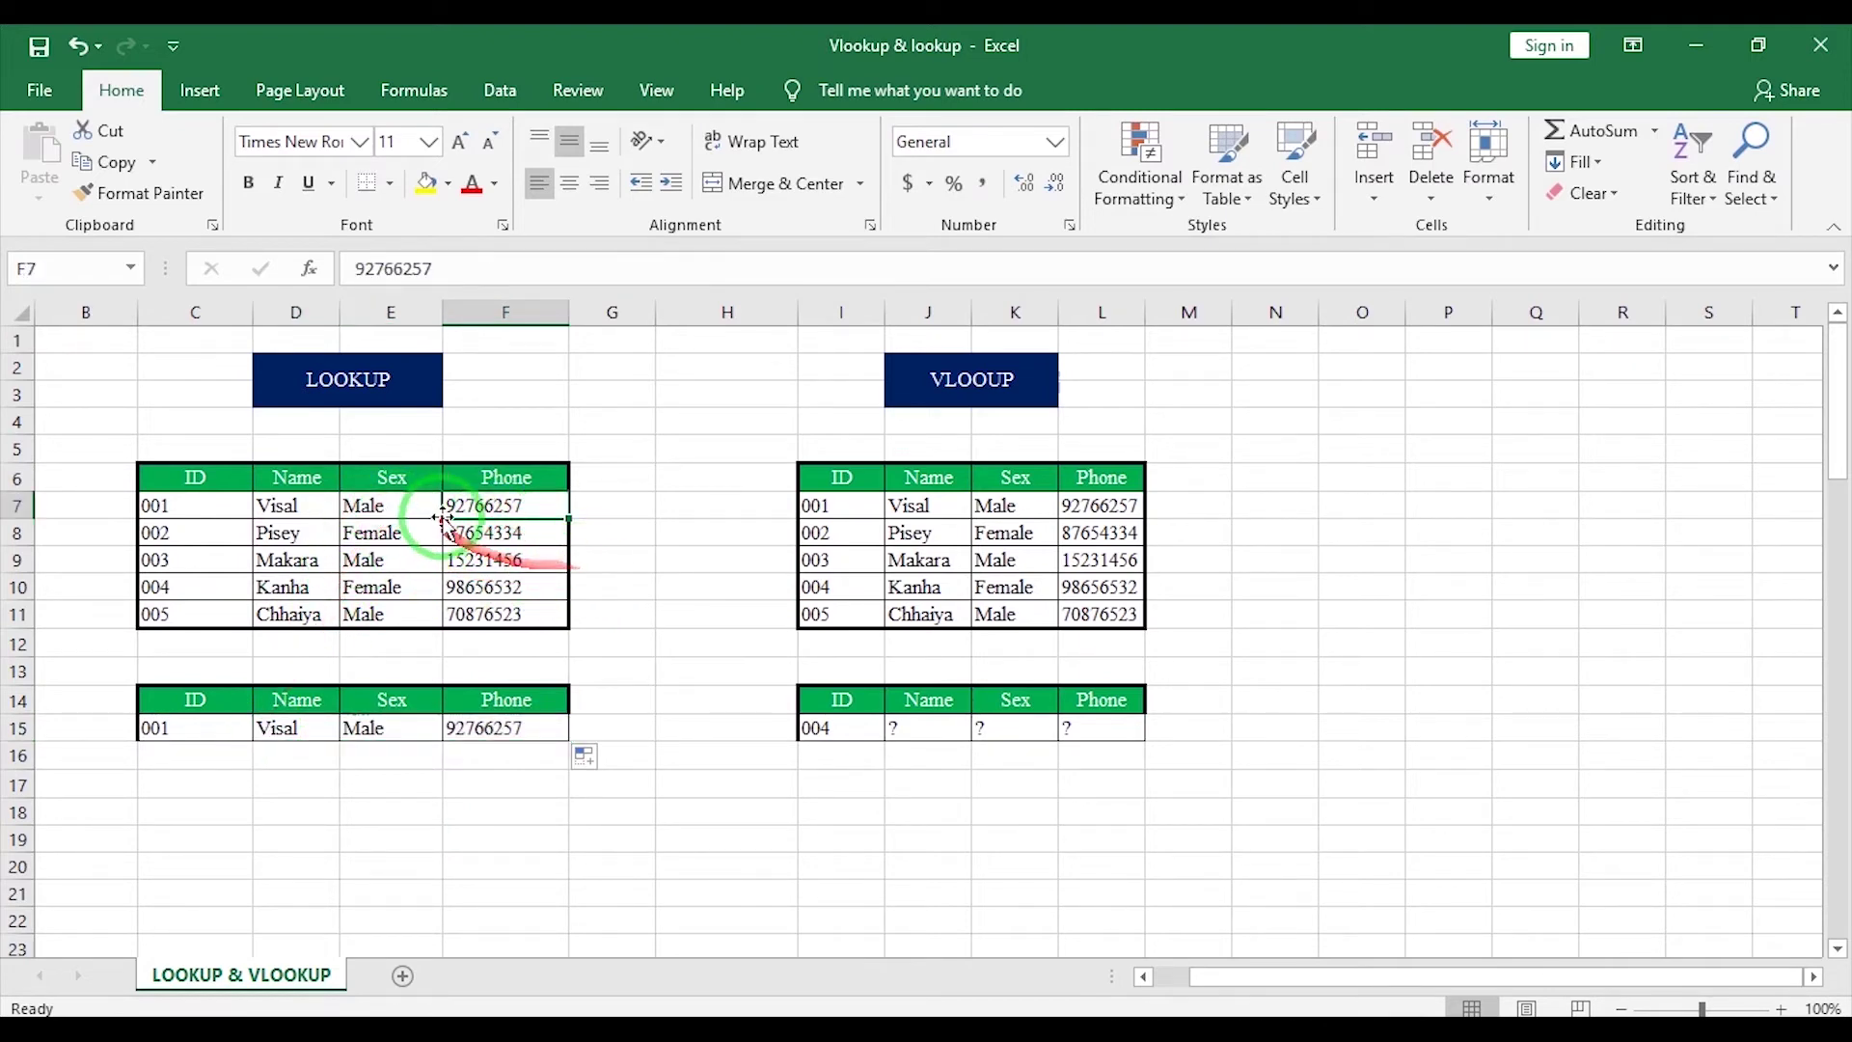
pyautogui.click(162, 725)
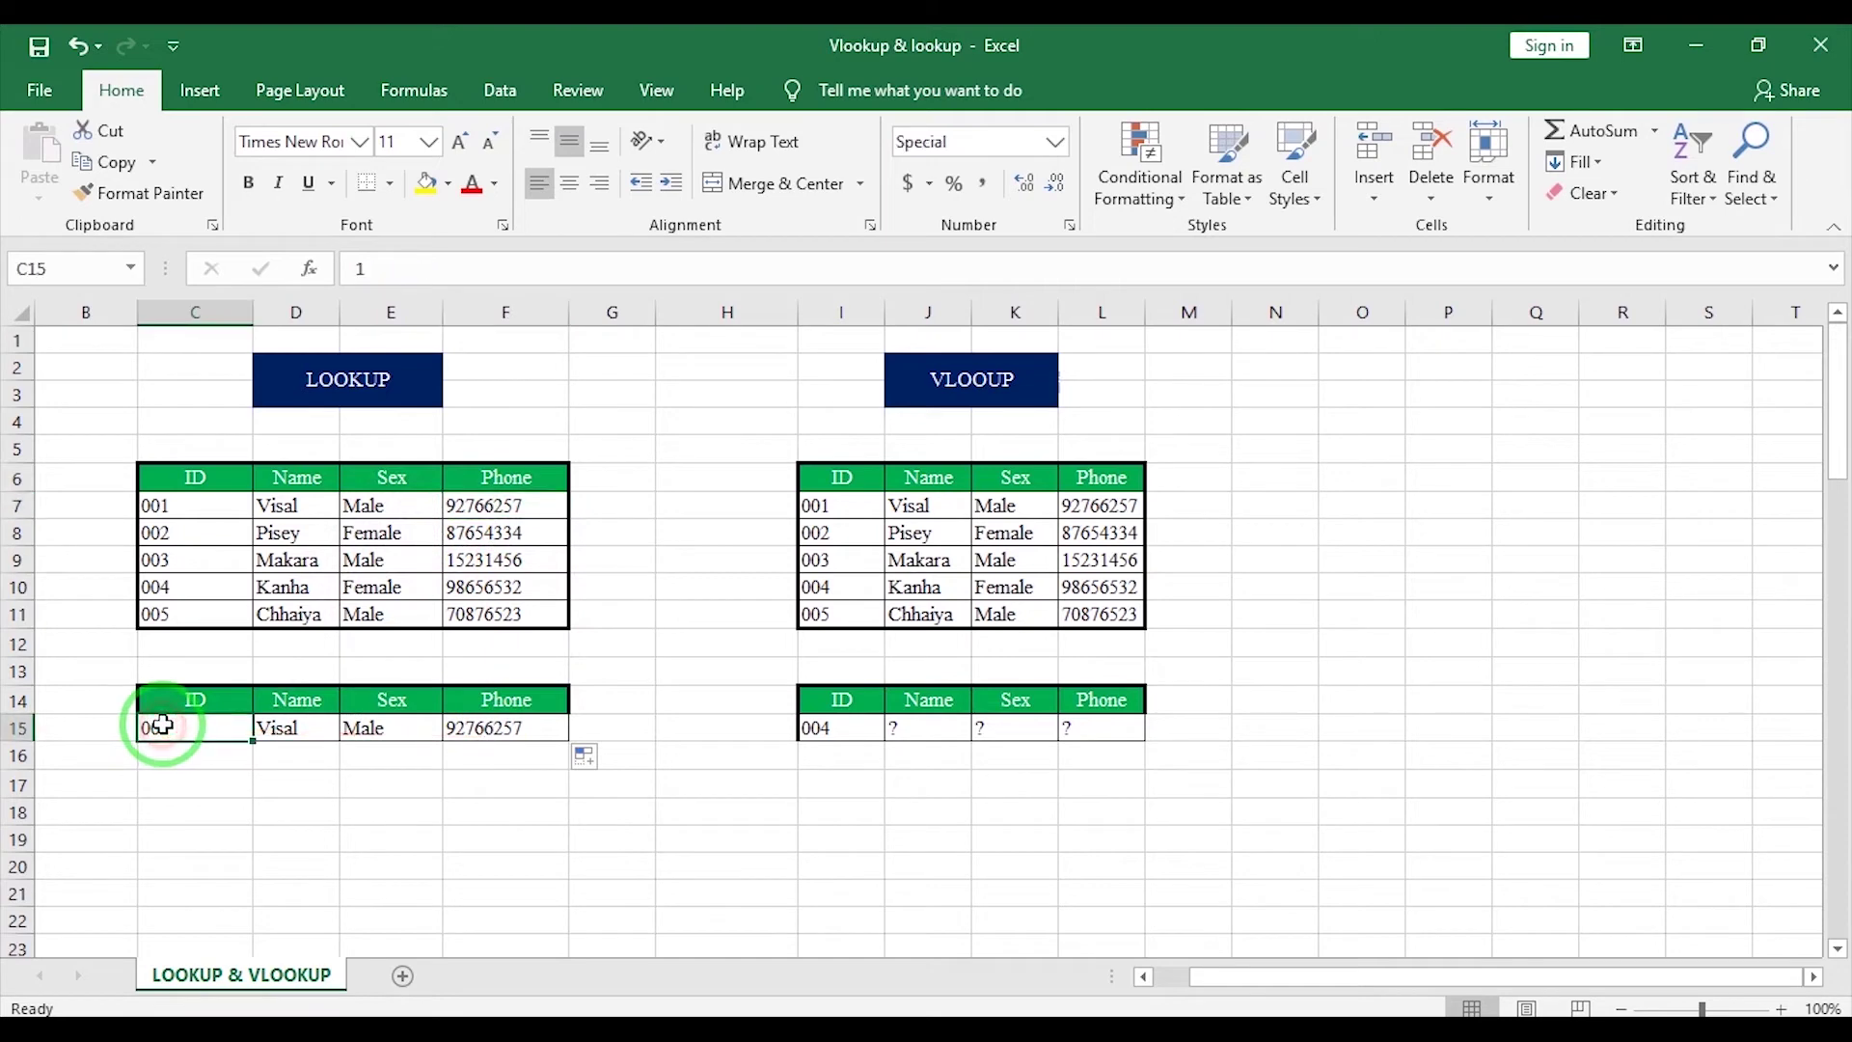
pyautogui.write('3')
pyautogui.press('Return')
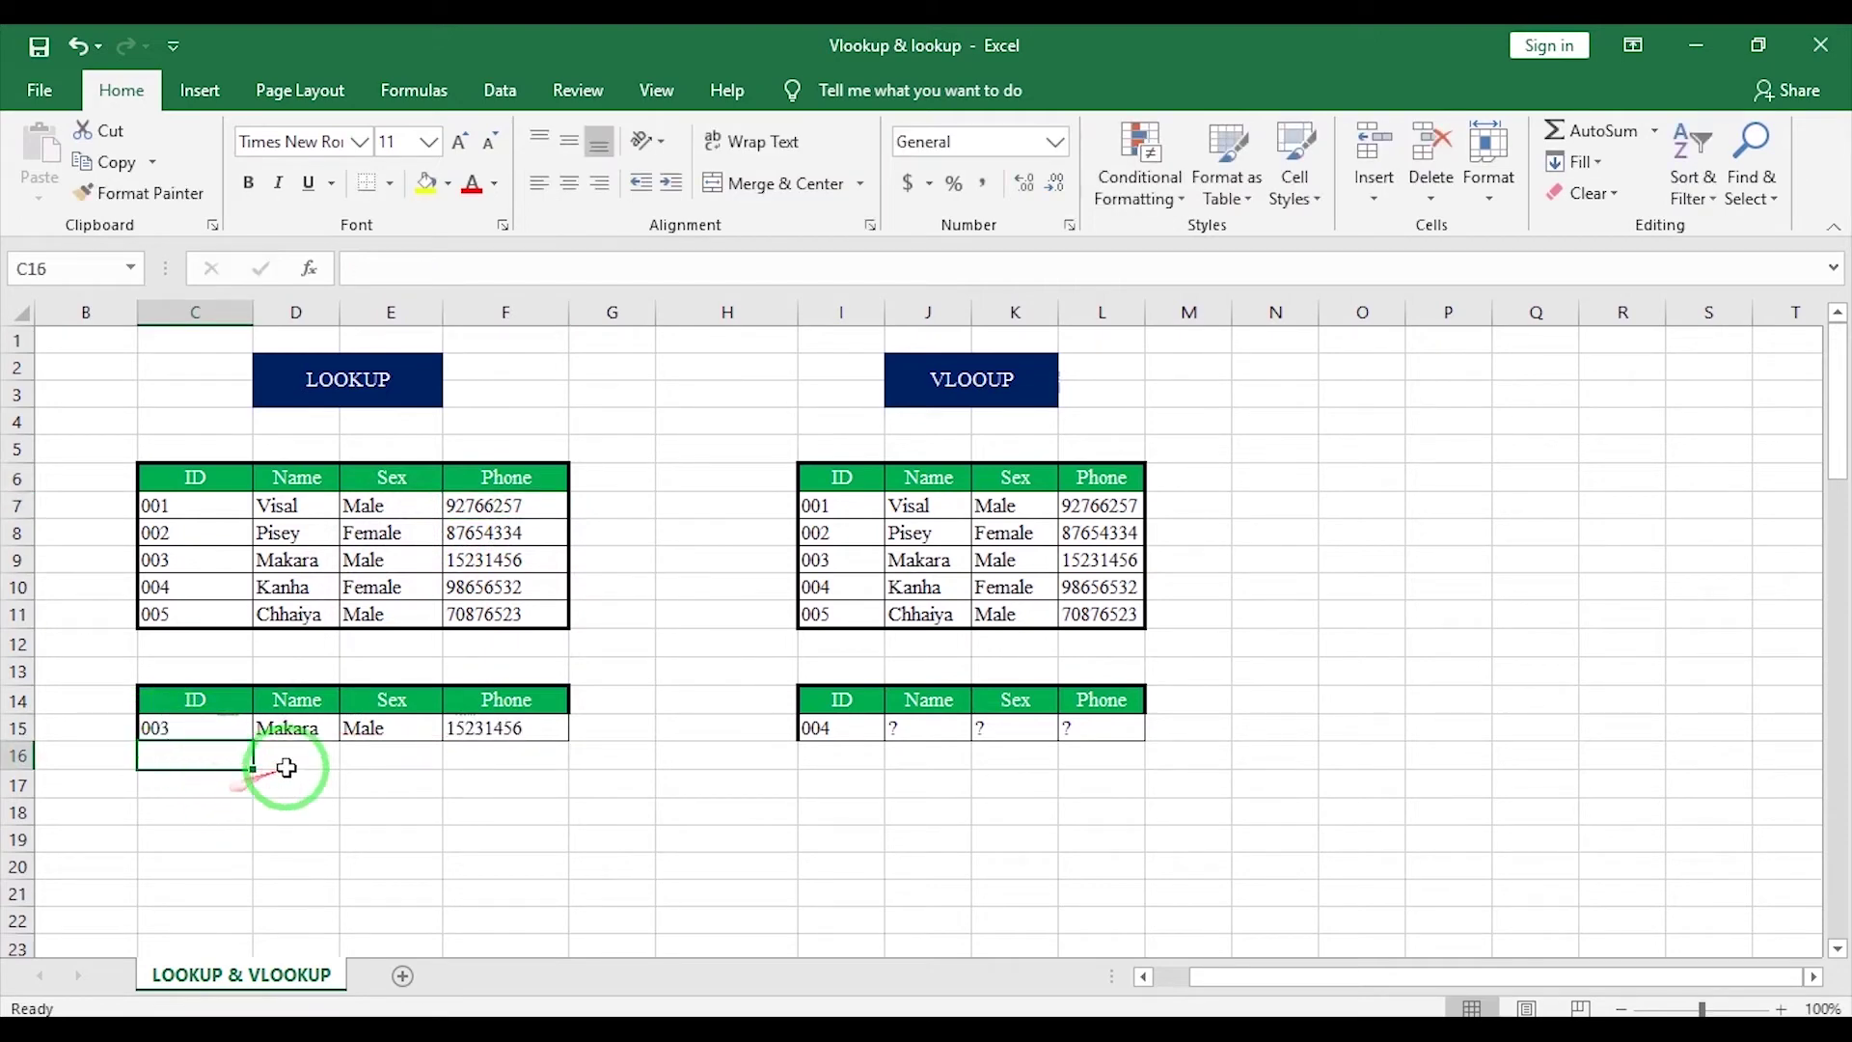
# Check ID 003's record (Makara, 15231456), then set the lookup ID to 005.
pyautogui.click(289, 559)
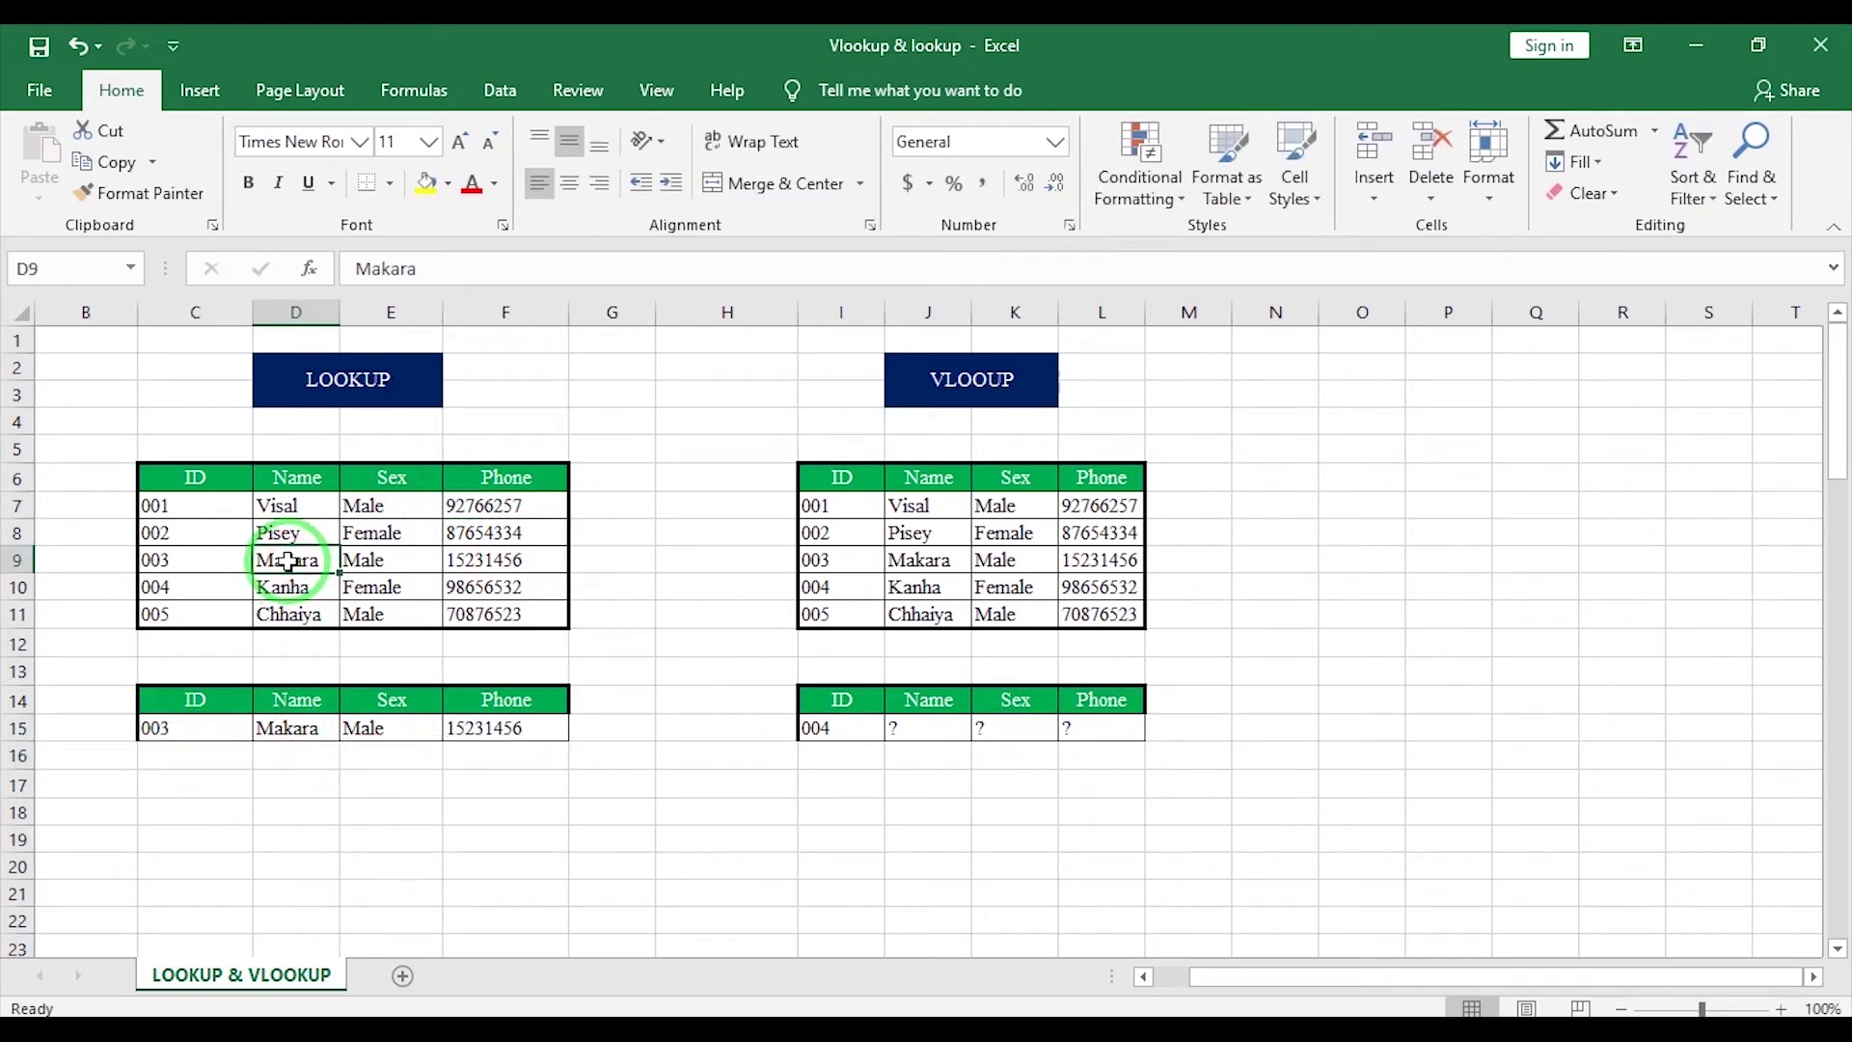
pyautogui.click(355, 562)
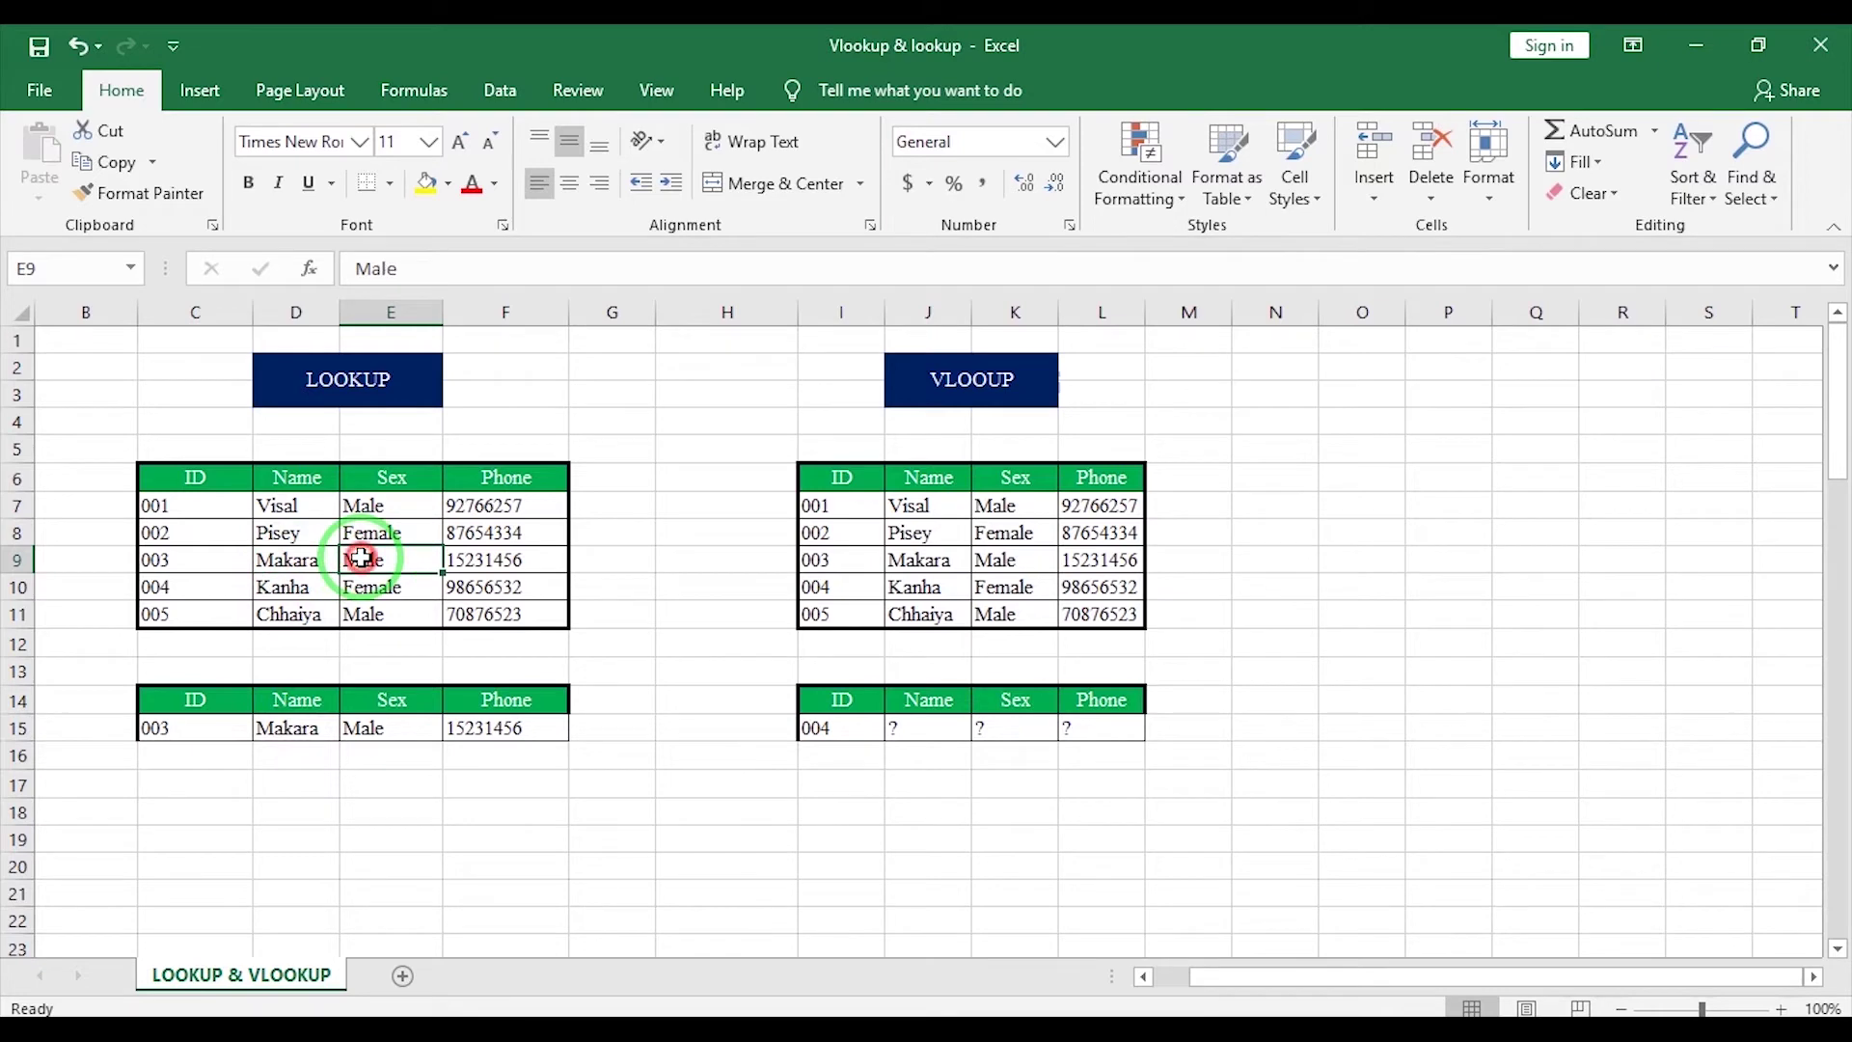
pyautogui.click(485, 562)
pyautogui.click(176, 730)
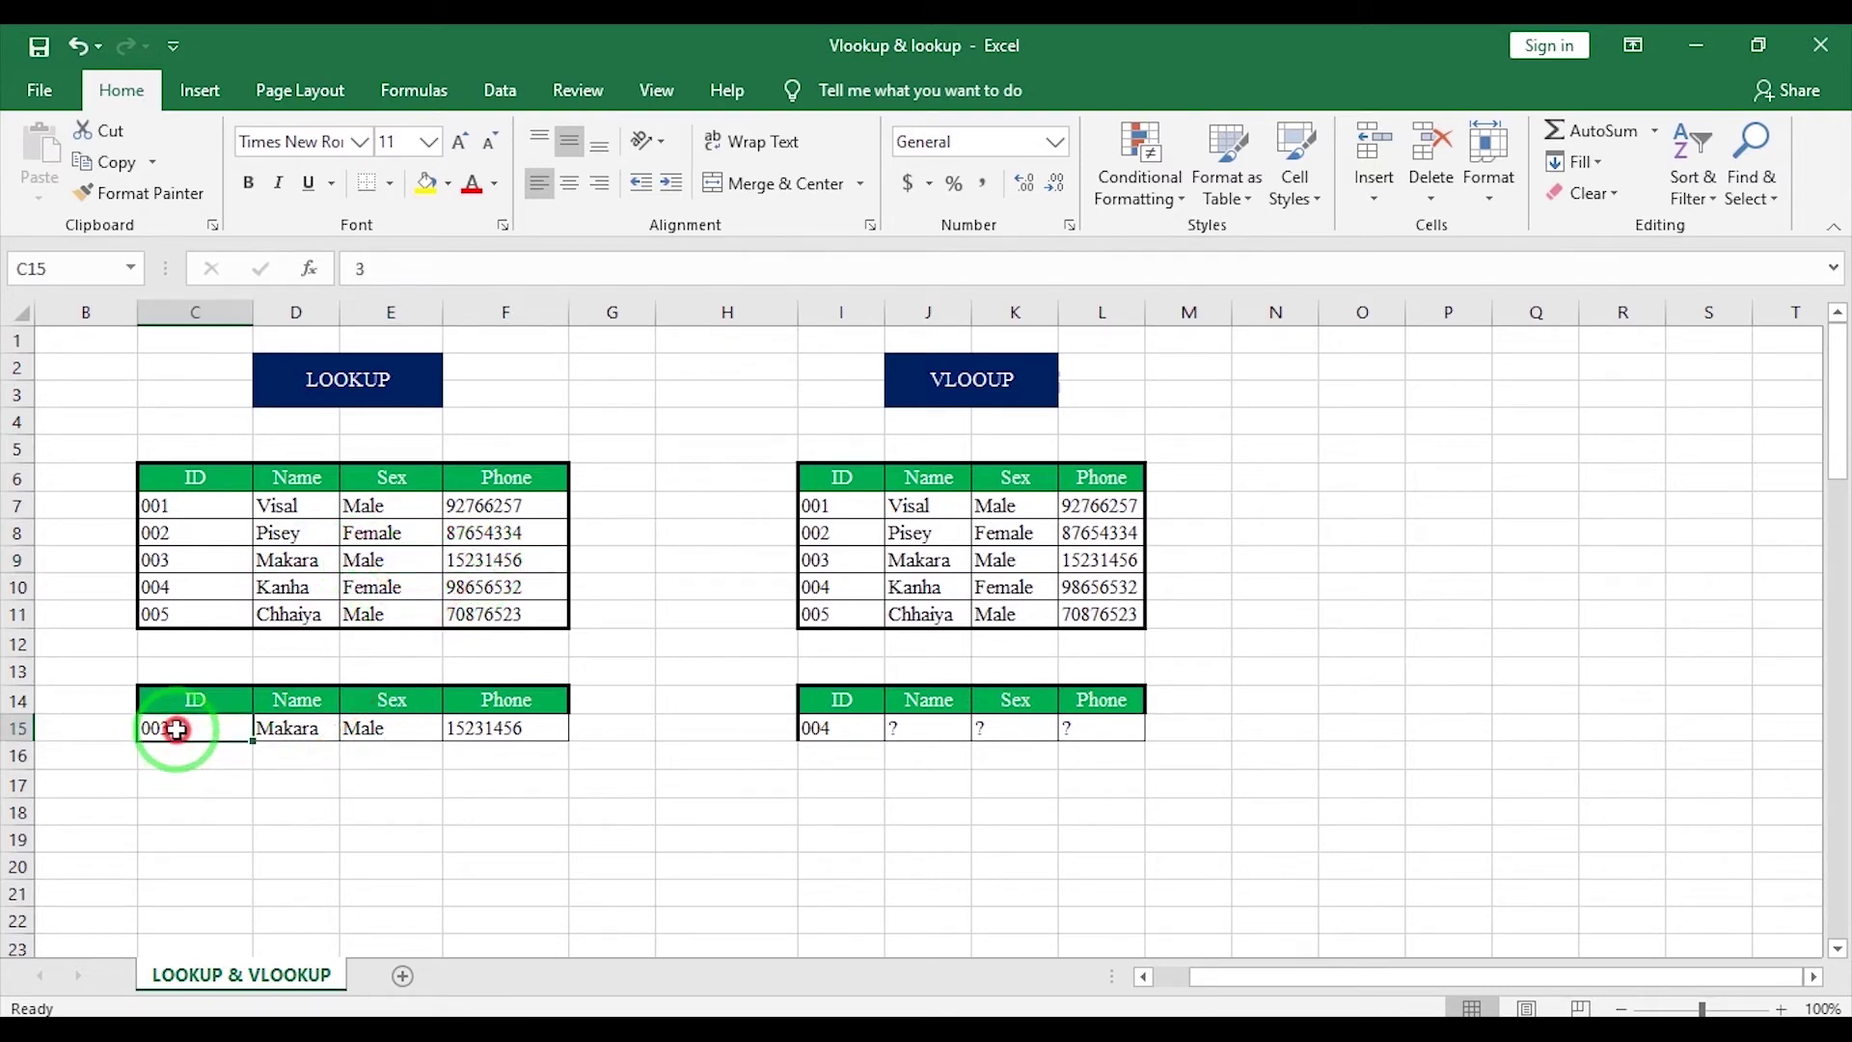
pyautogui.write('5')
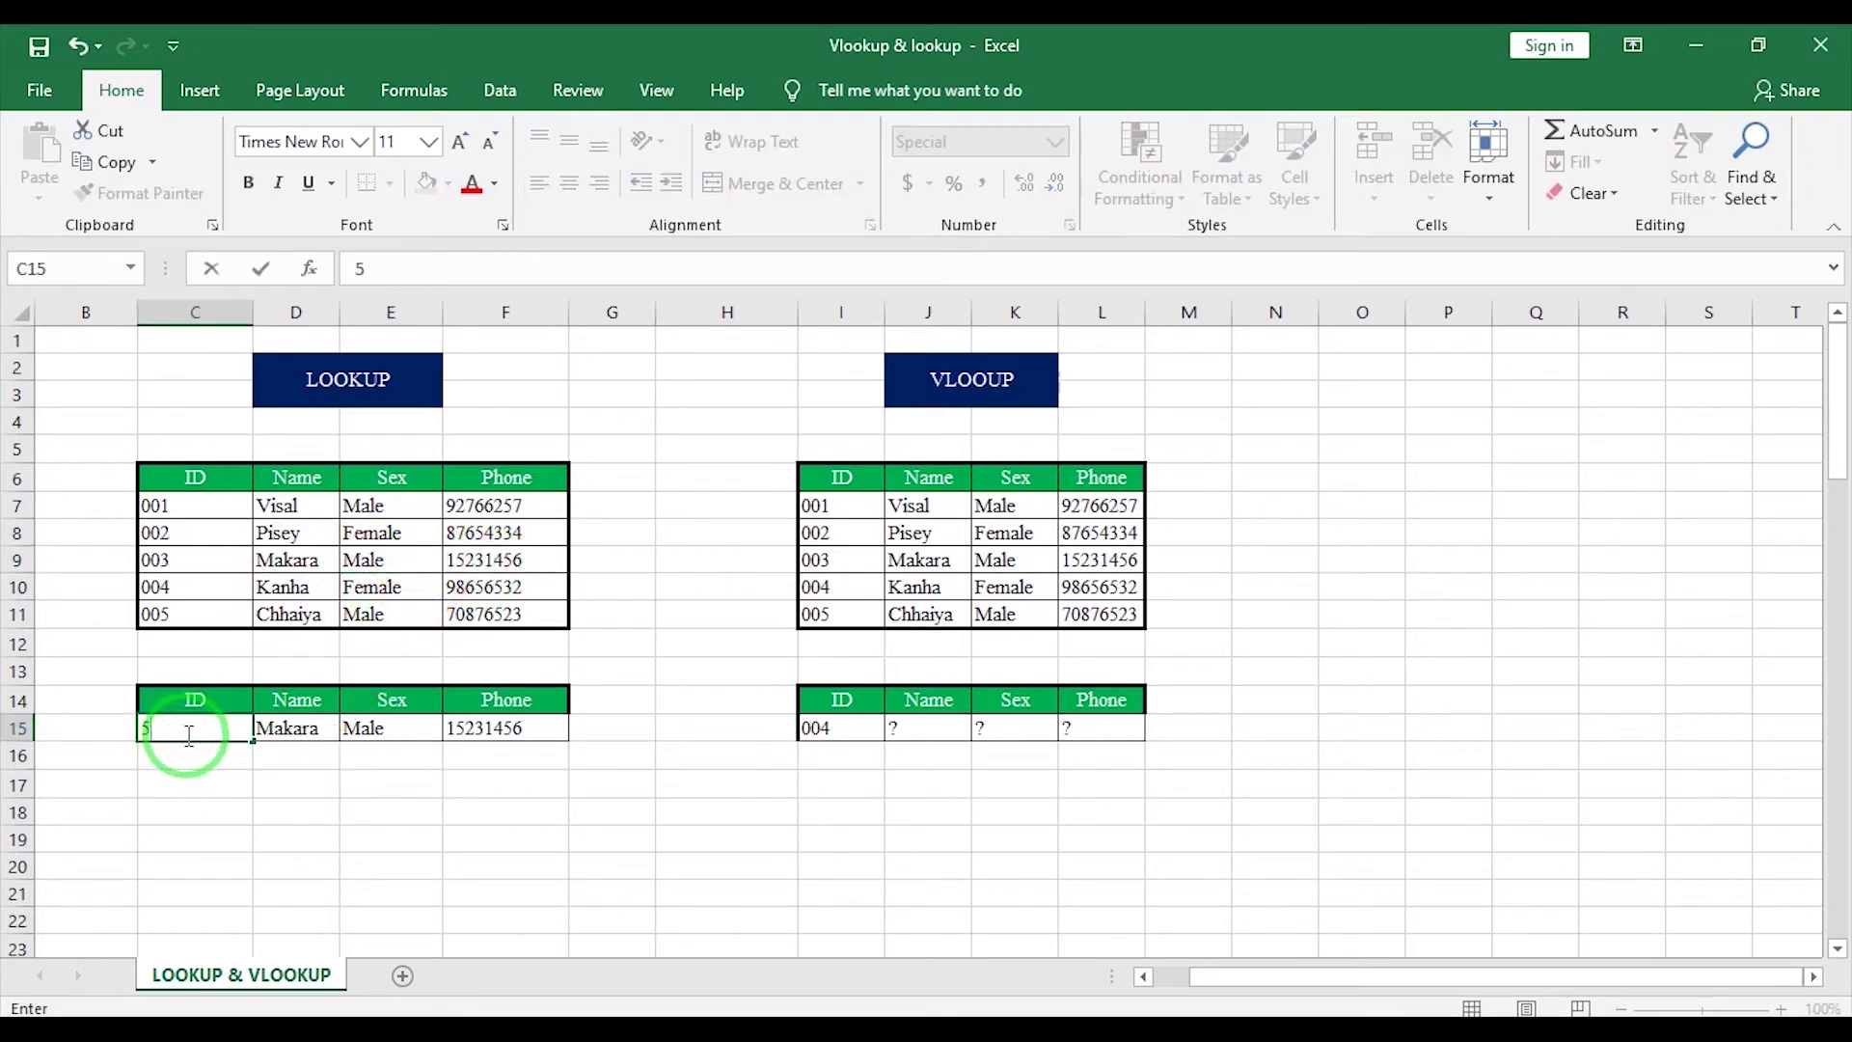
pyautogui.press('Return')
pyautogui.moveTo(299, 743); pyautogui.dragTo(404, 748)
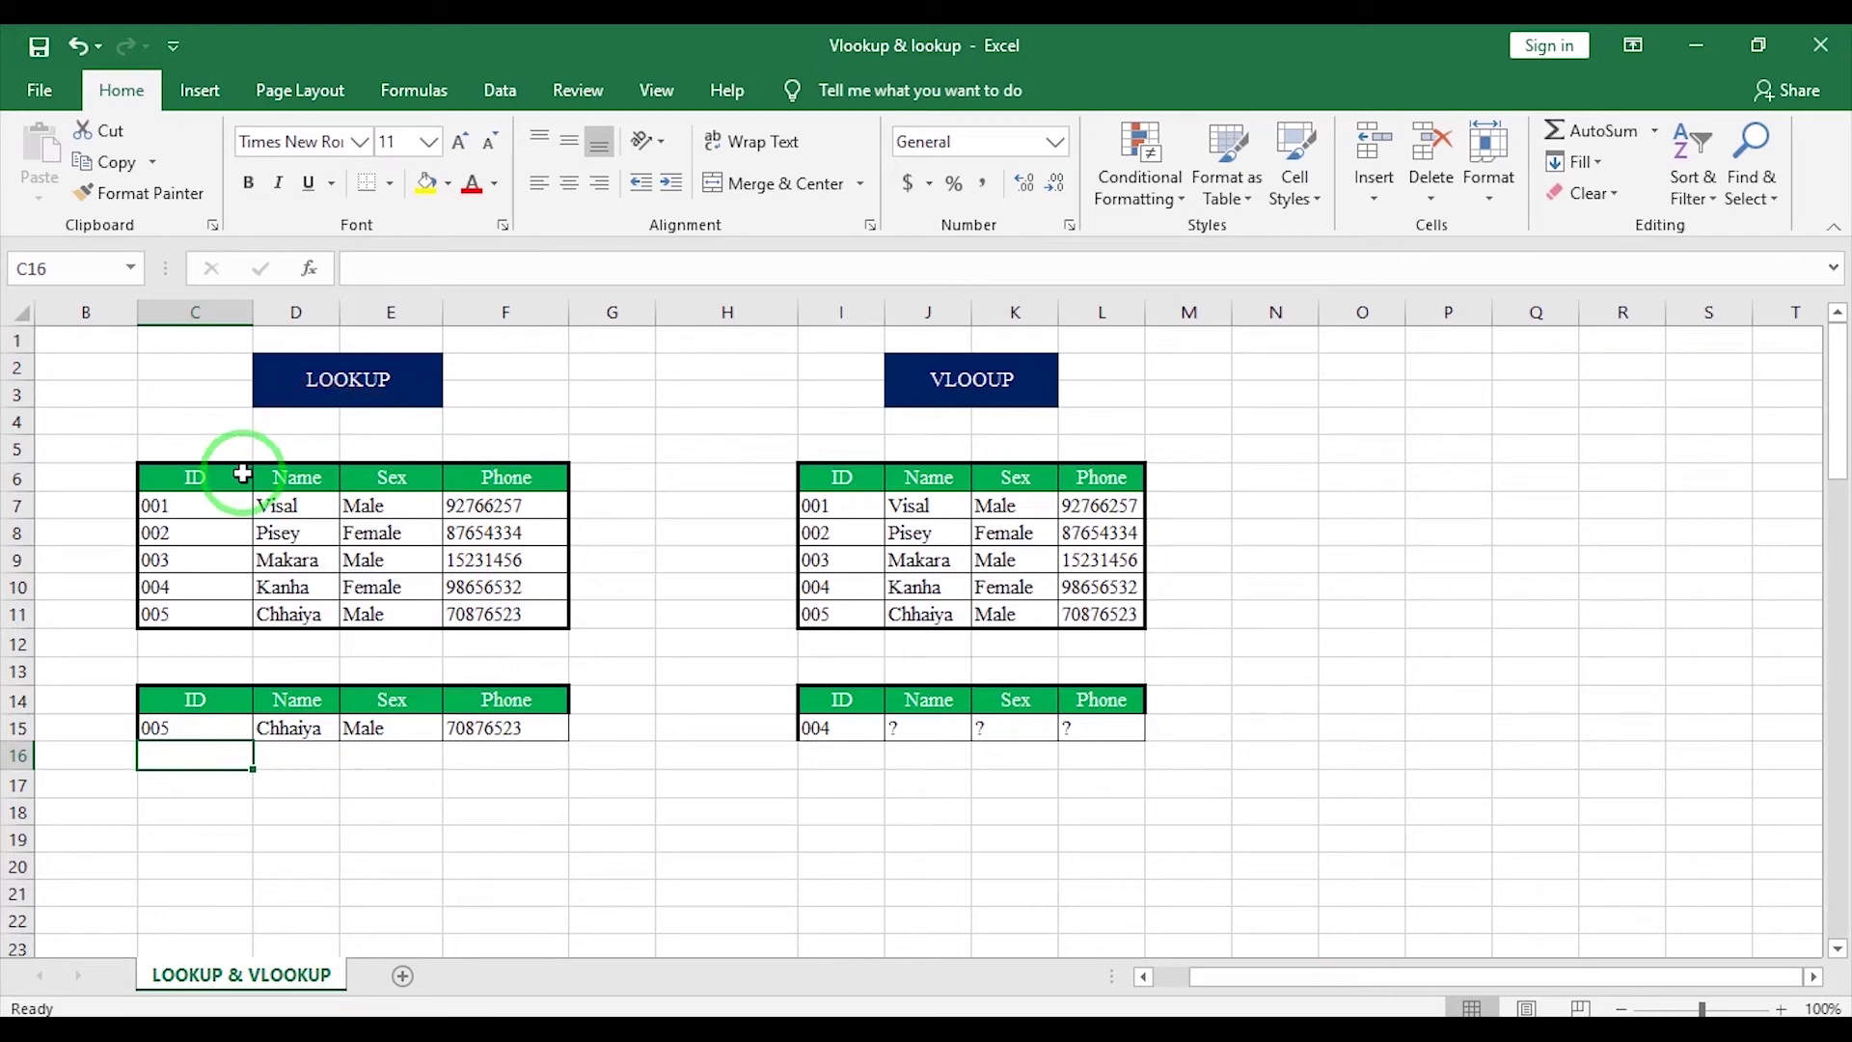
# Enter =VLOOKUP(I15,I6:L11,2,FALSE) in J15 for the Name result.
pyautogui.click(929, 739)
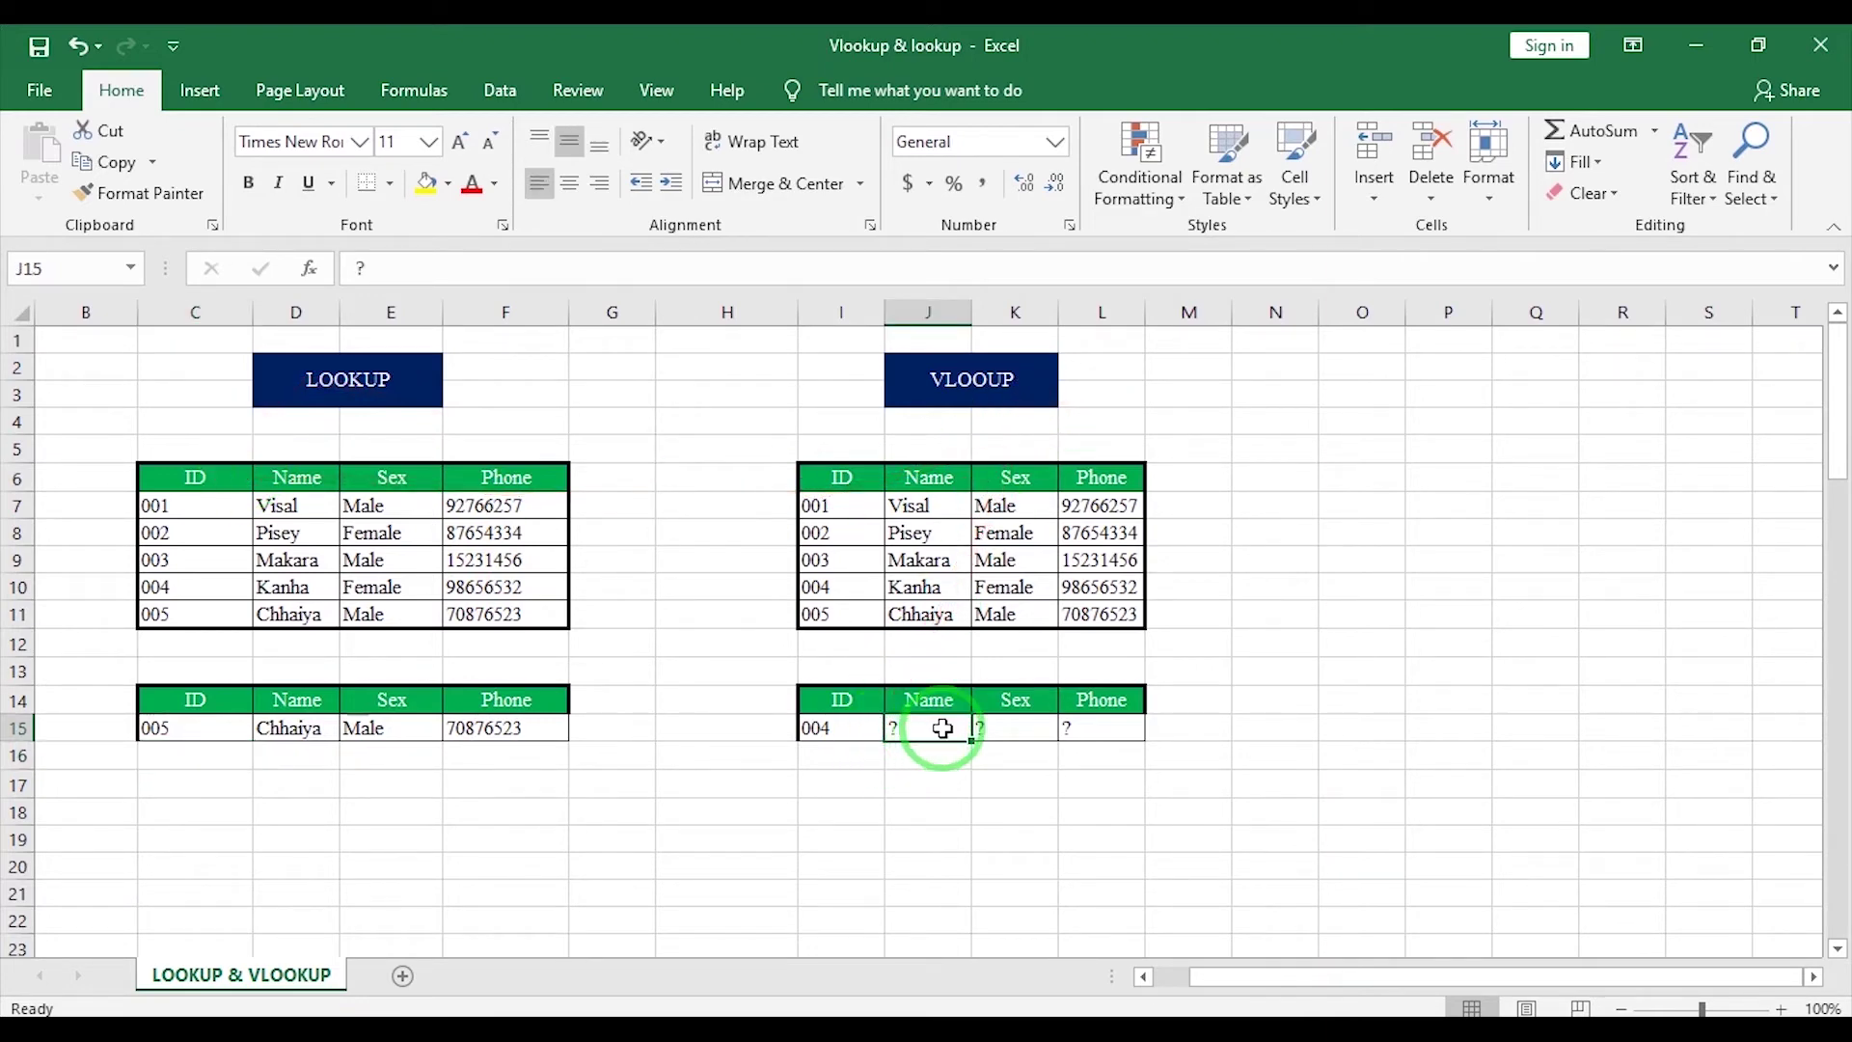
pyautogui.write('=v')
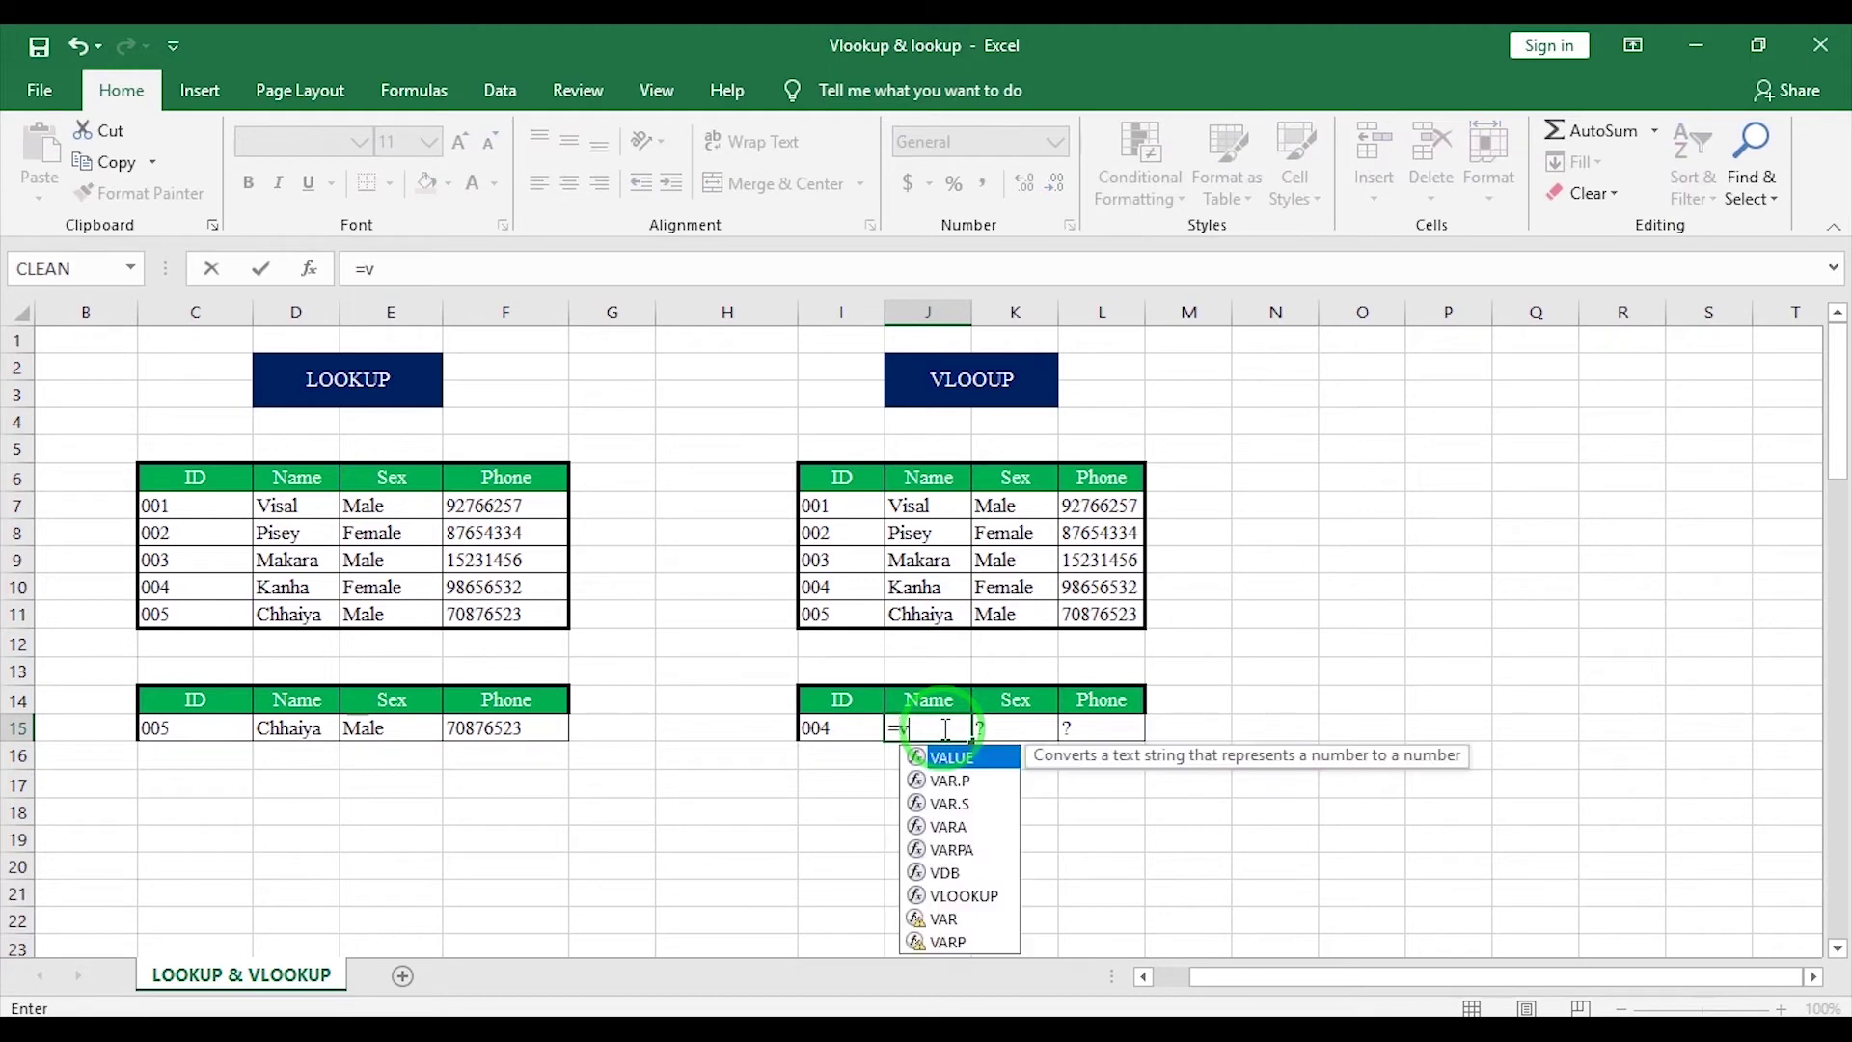
pyautogui.write('o')
pyautogui.press('BackSpace')
pyautogui.write('loo')
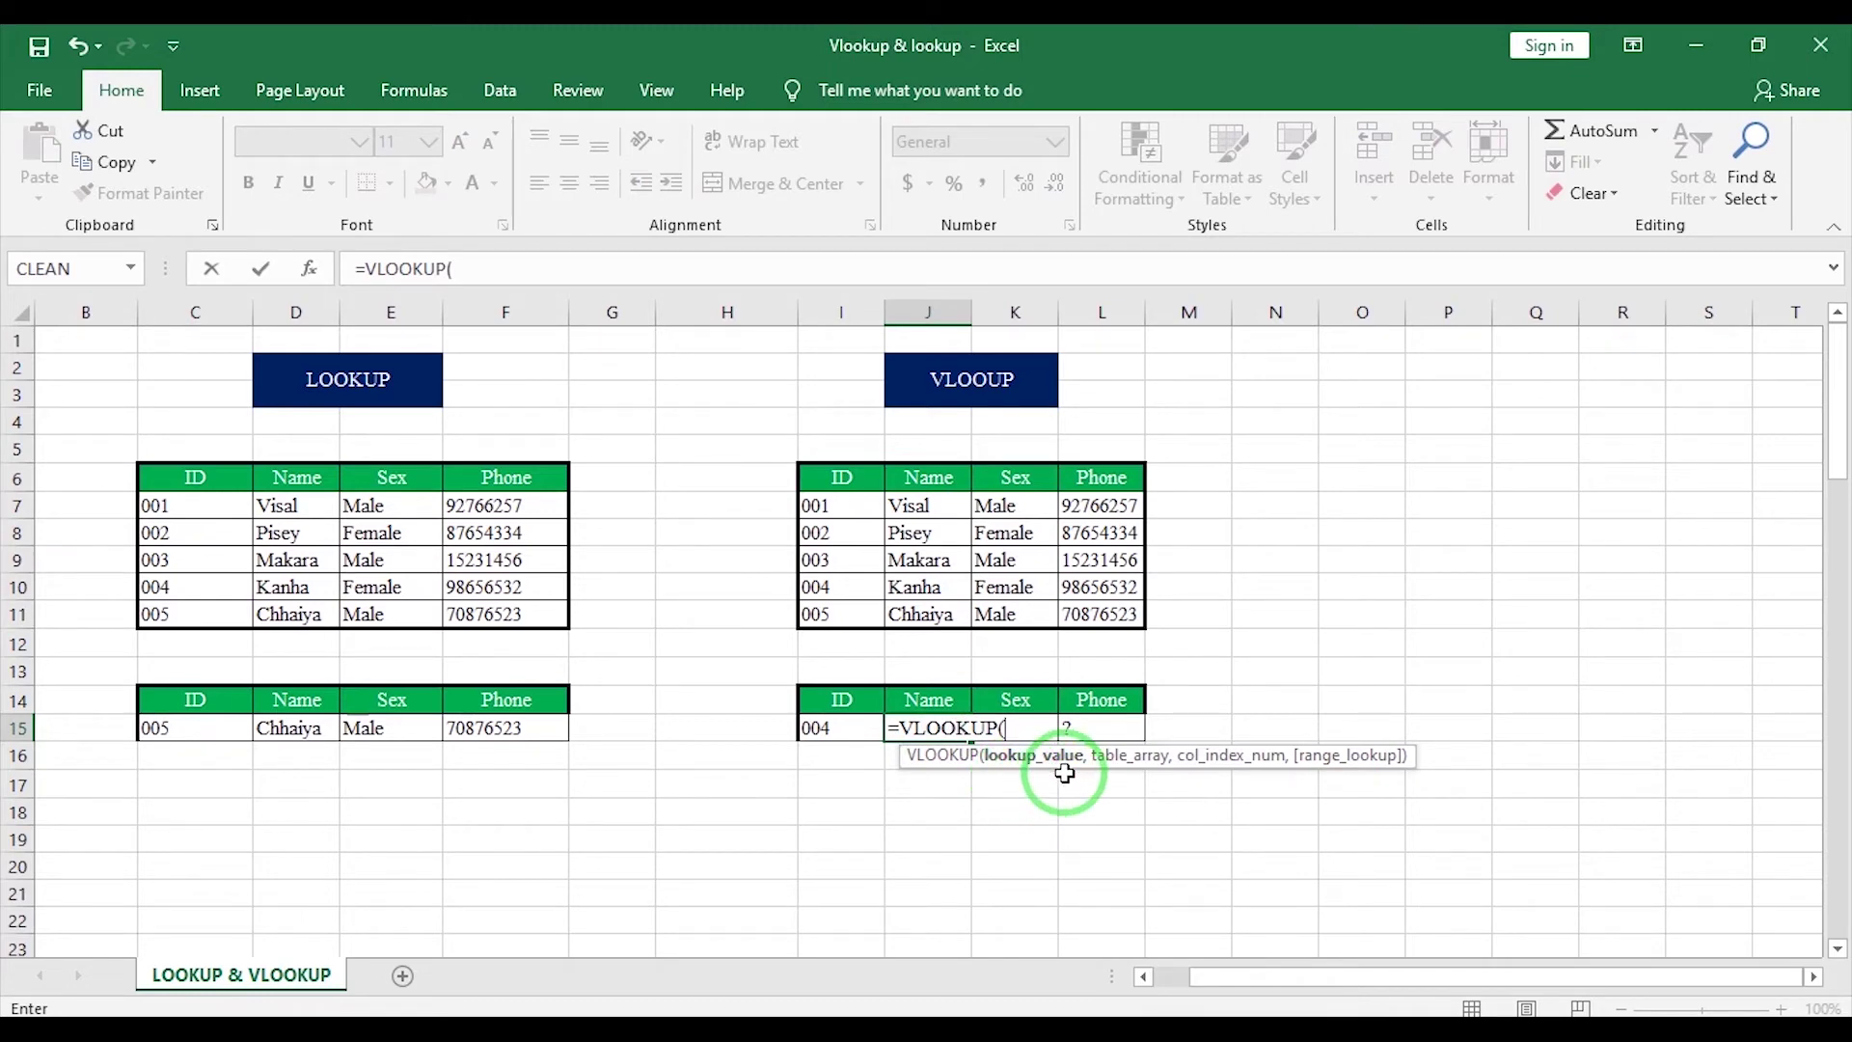
pyautogui.click(836, 726)
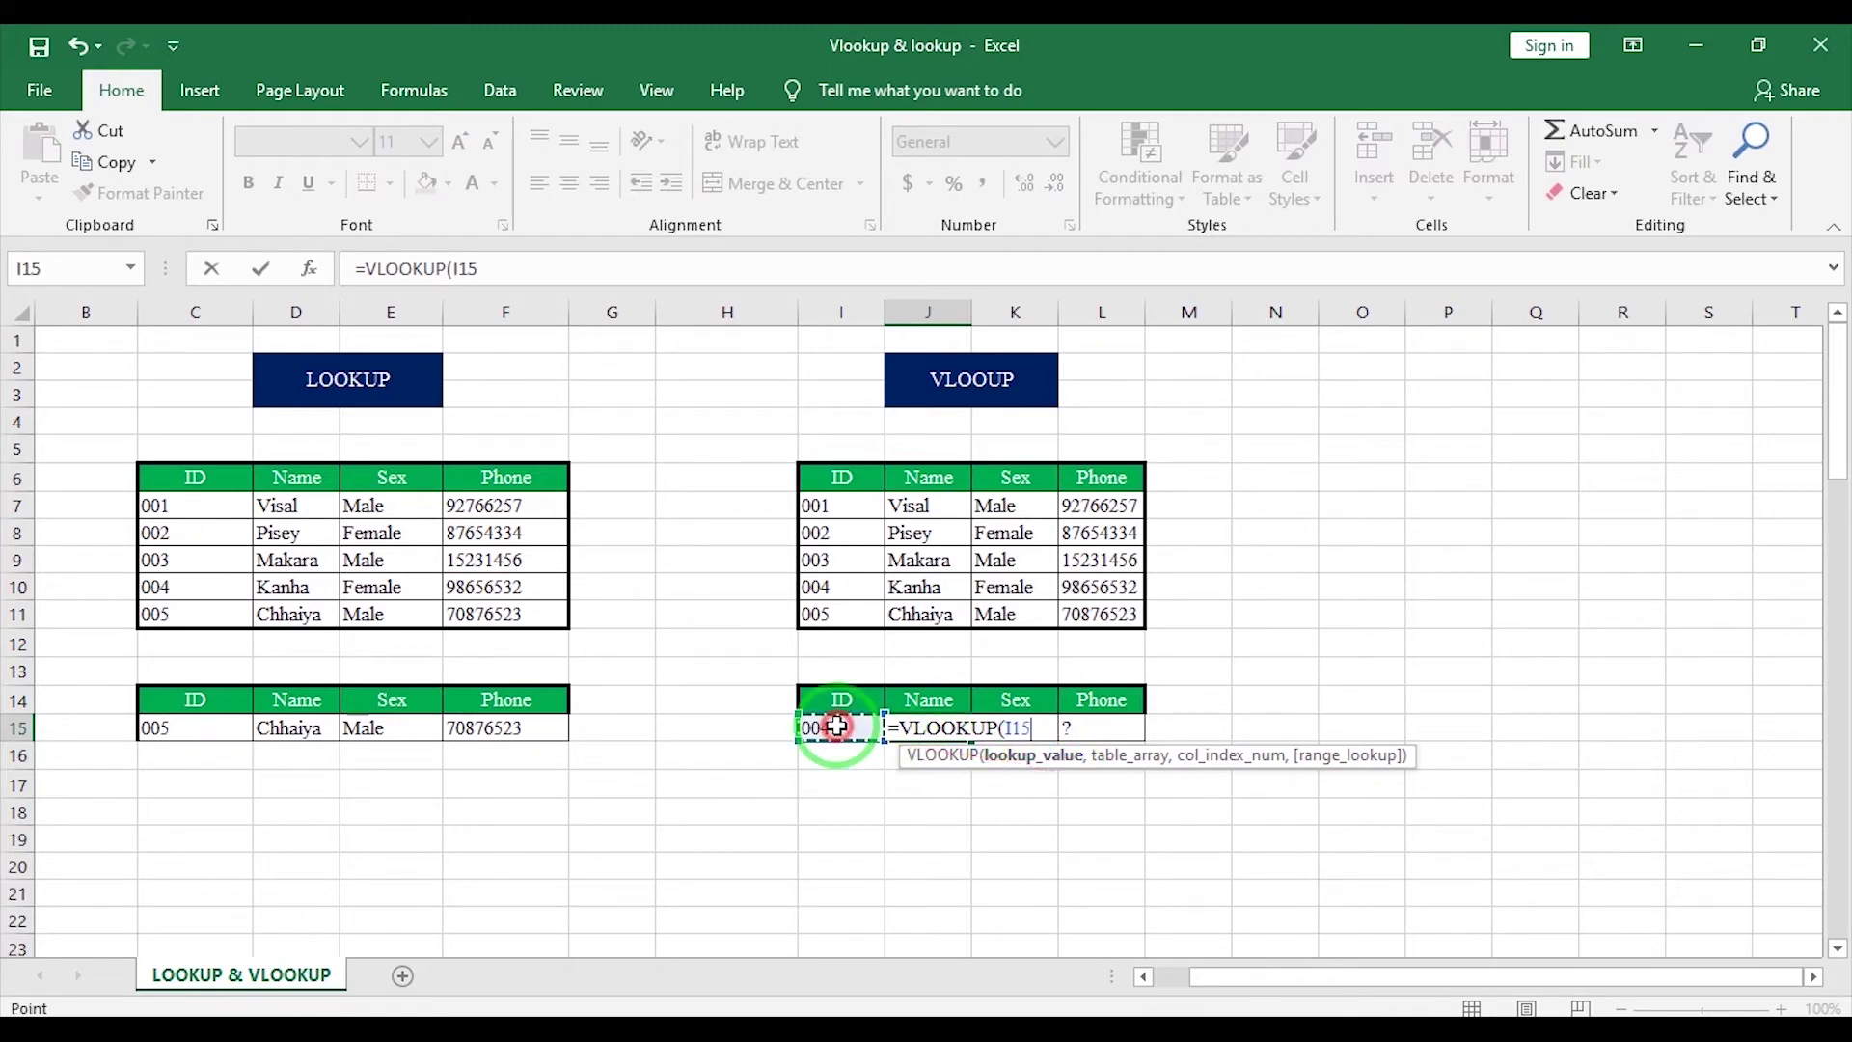
pyautogui.write(',')
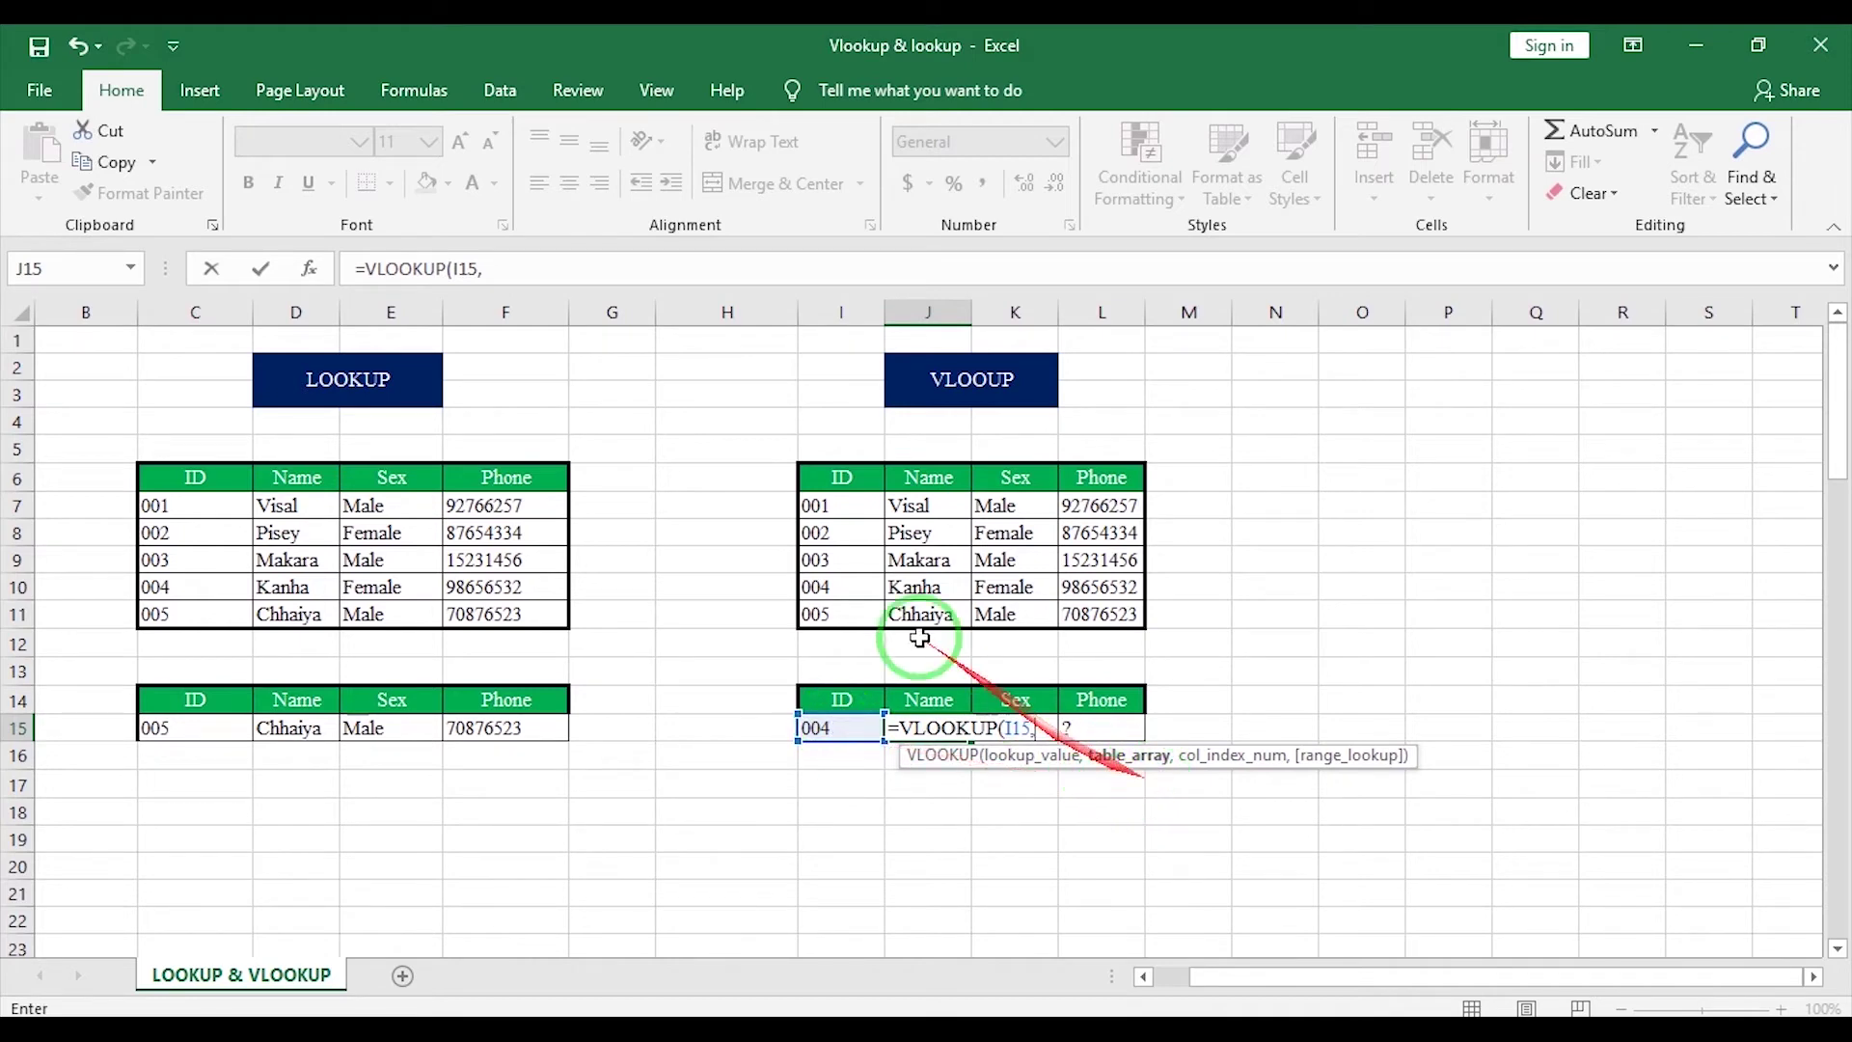
pyautogui.moveTo(815, 480); pyautogui.dragTo(1123, 620)
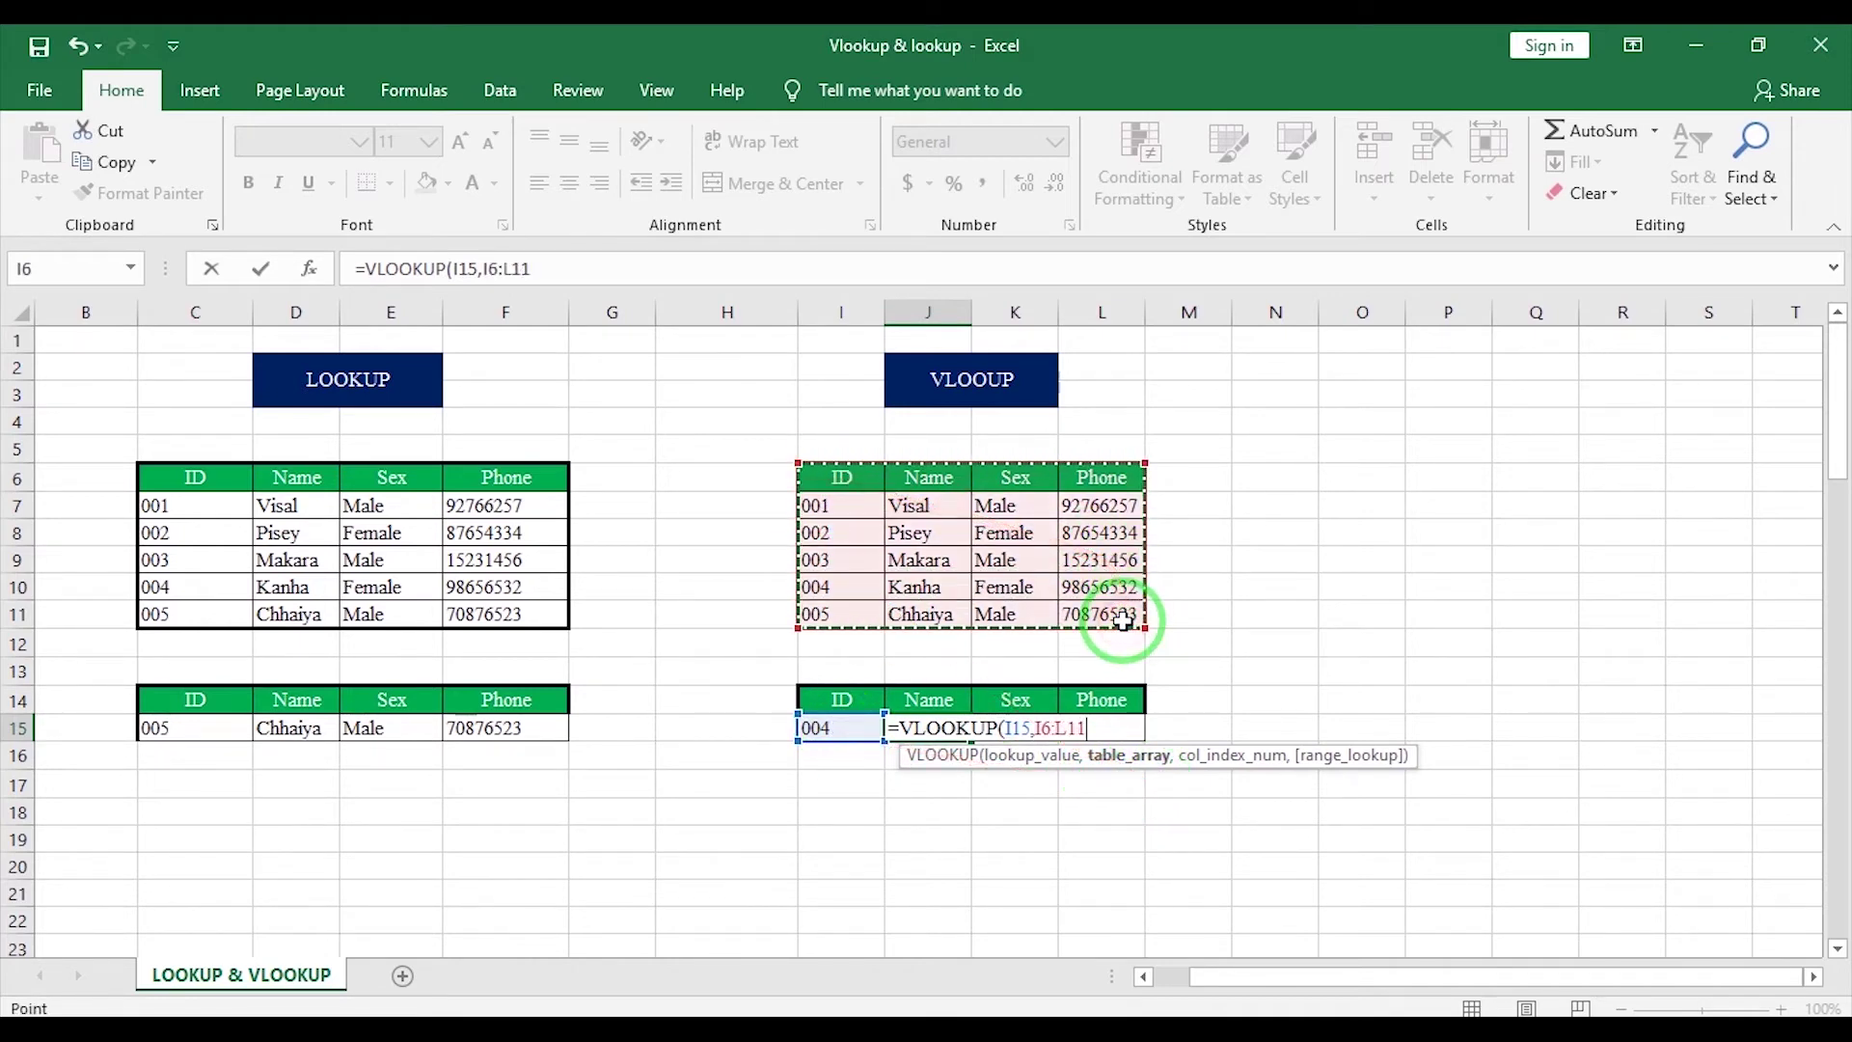
pyautogui.write(',')
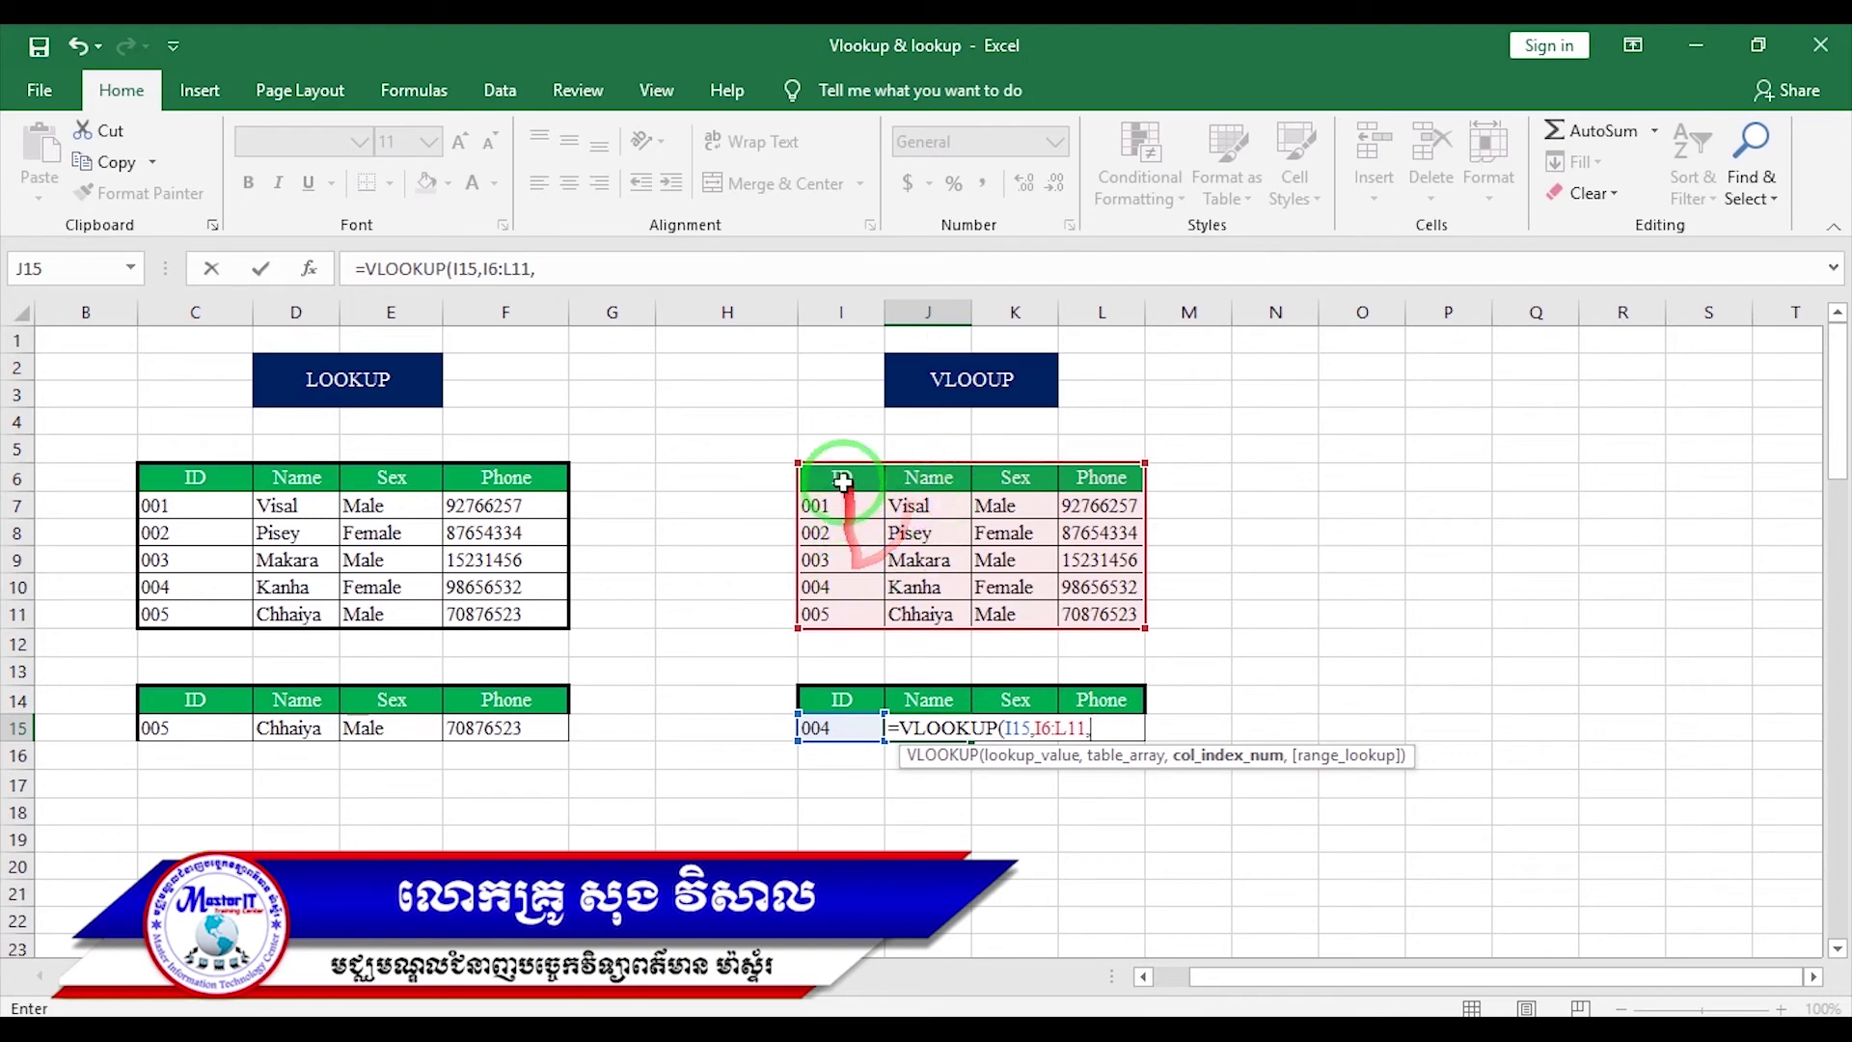
pyautogui.moveTo(928, 497); pyautogui.dragTo(913, 614)
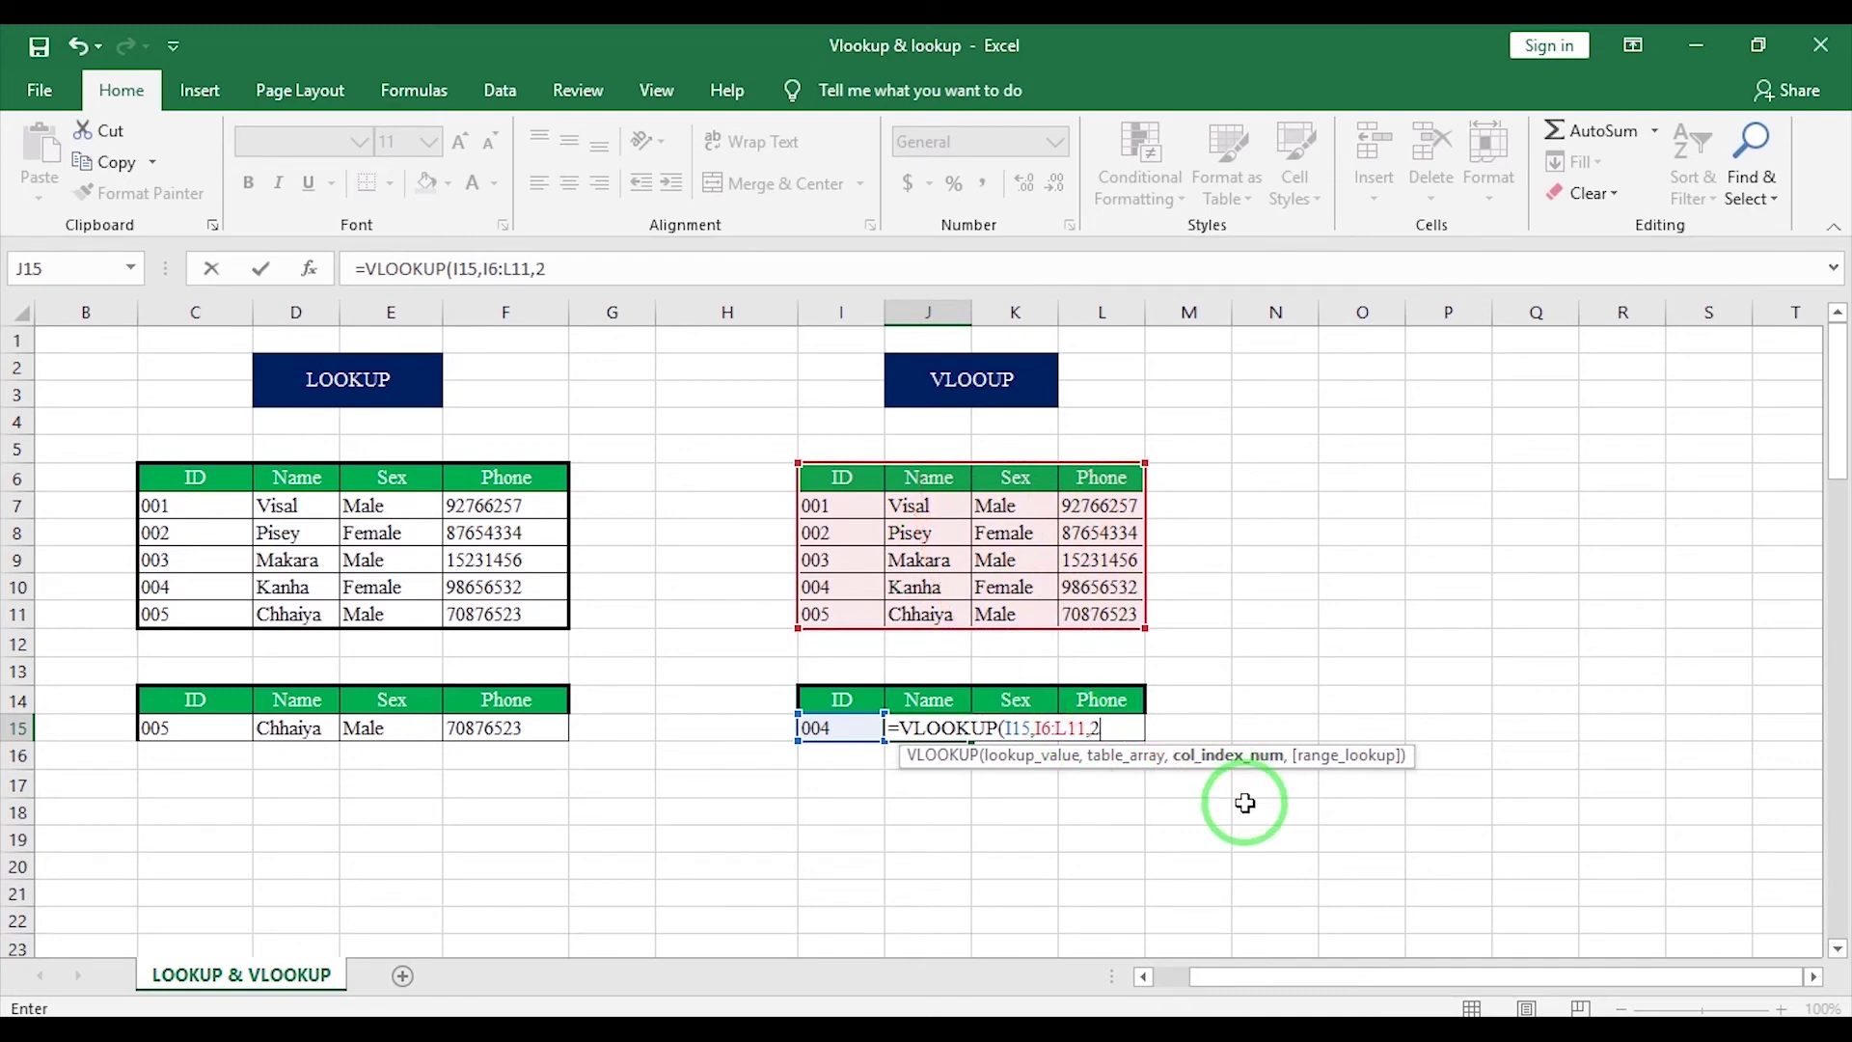
pyautogui.write(',')
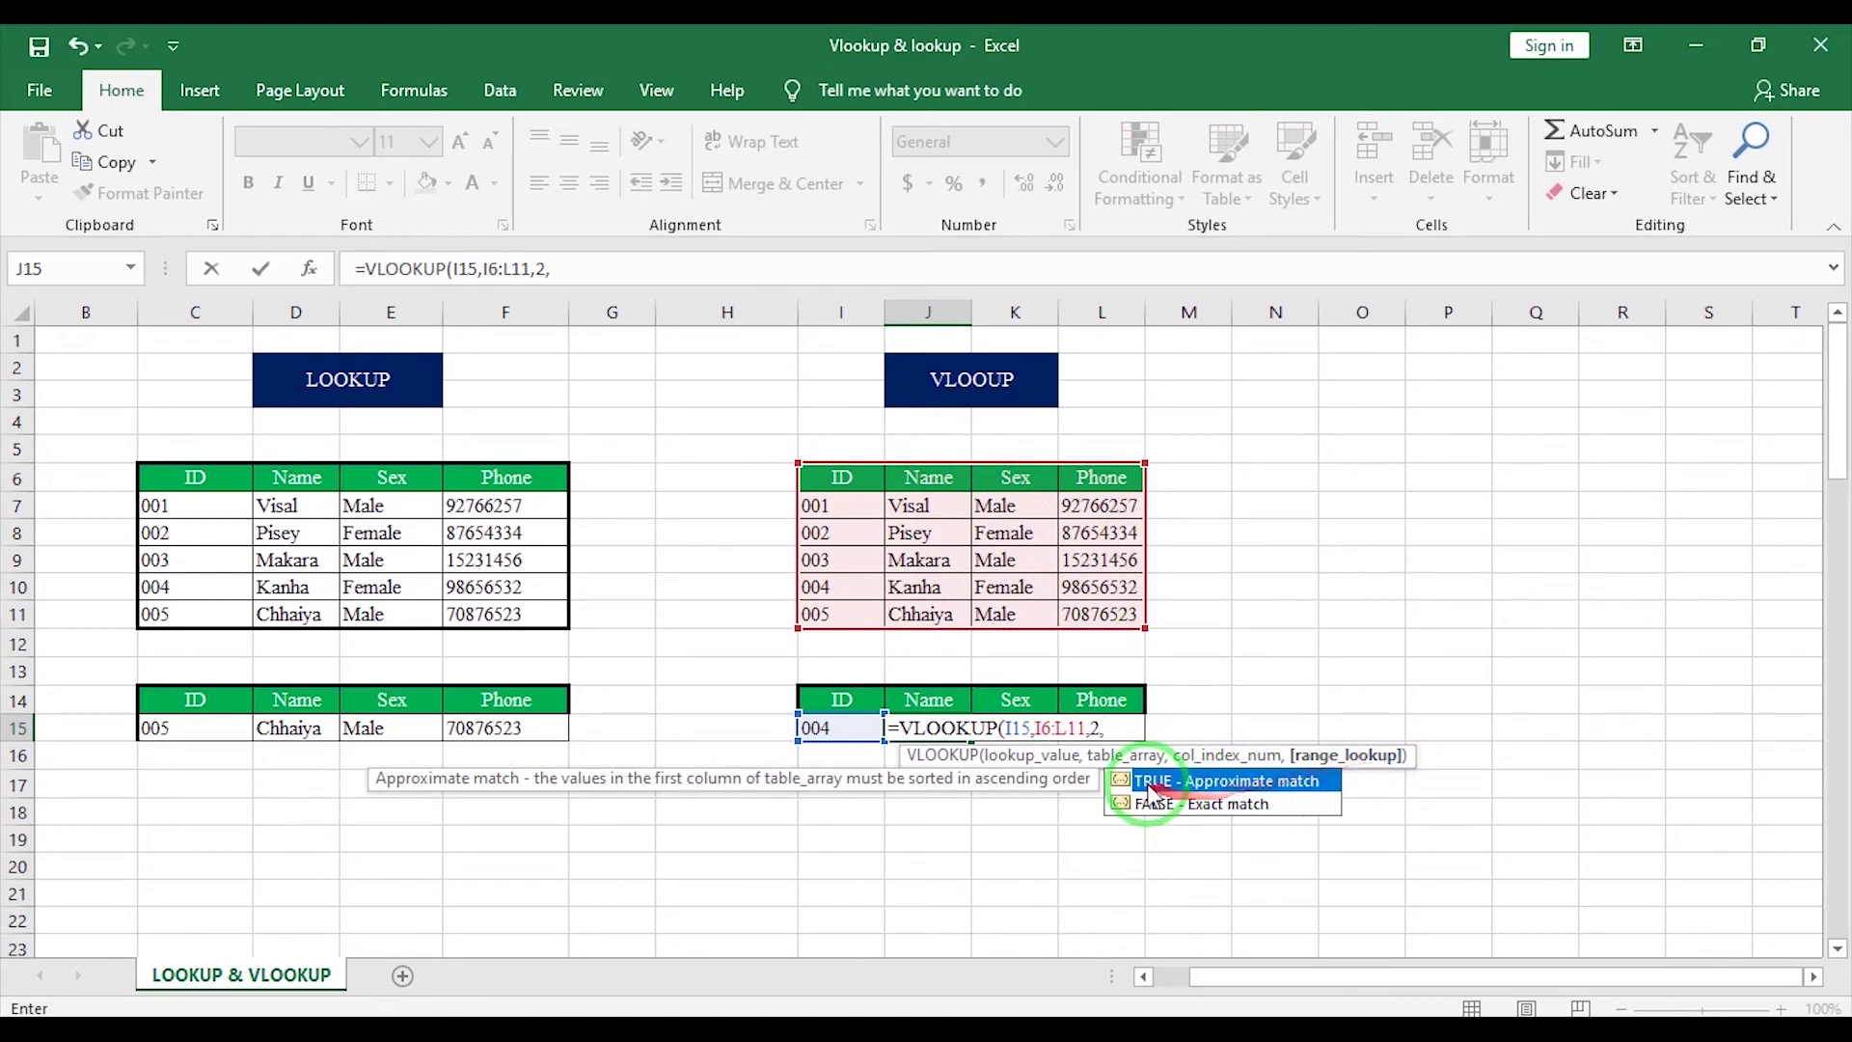
pyautogui.doubleClick(1157, 811)
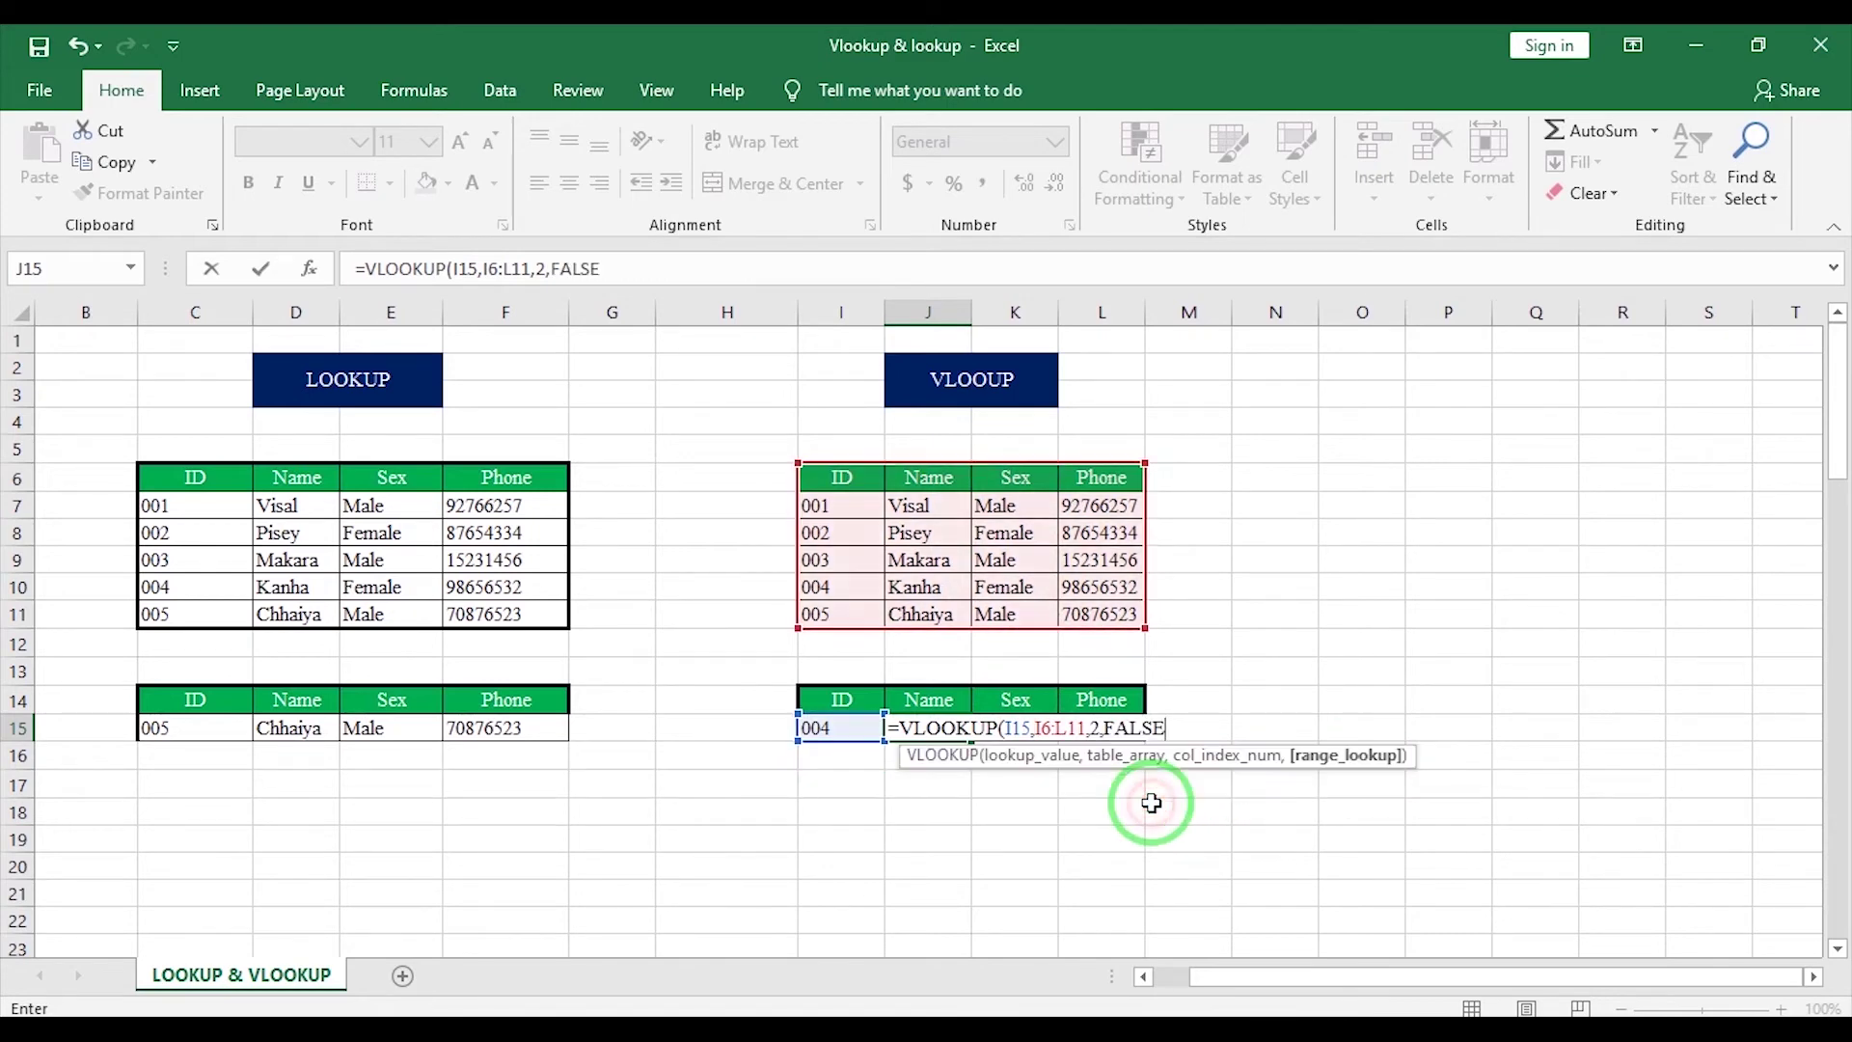
pyautogui.press('Return')
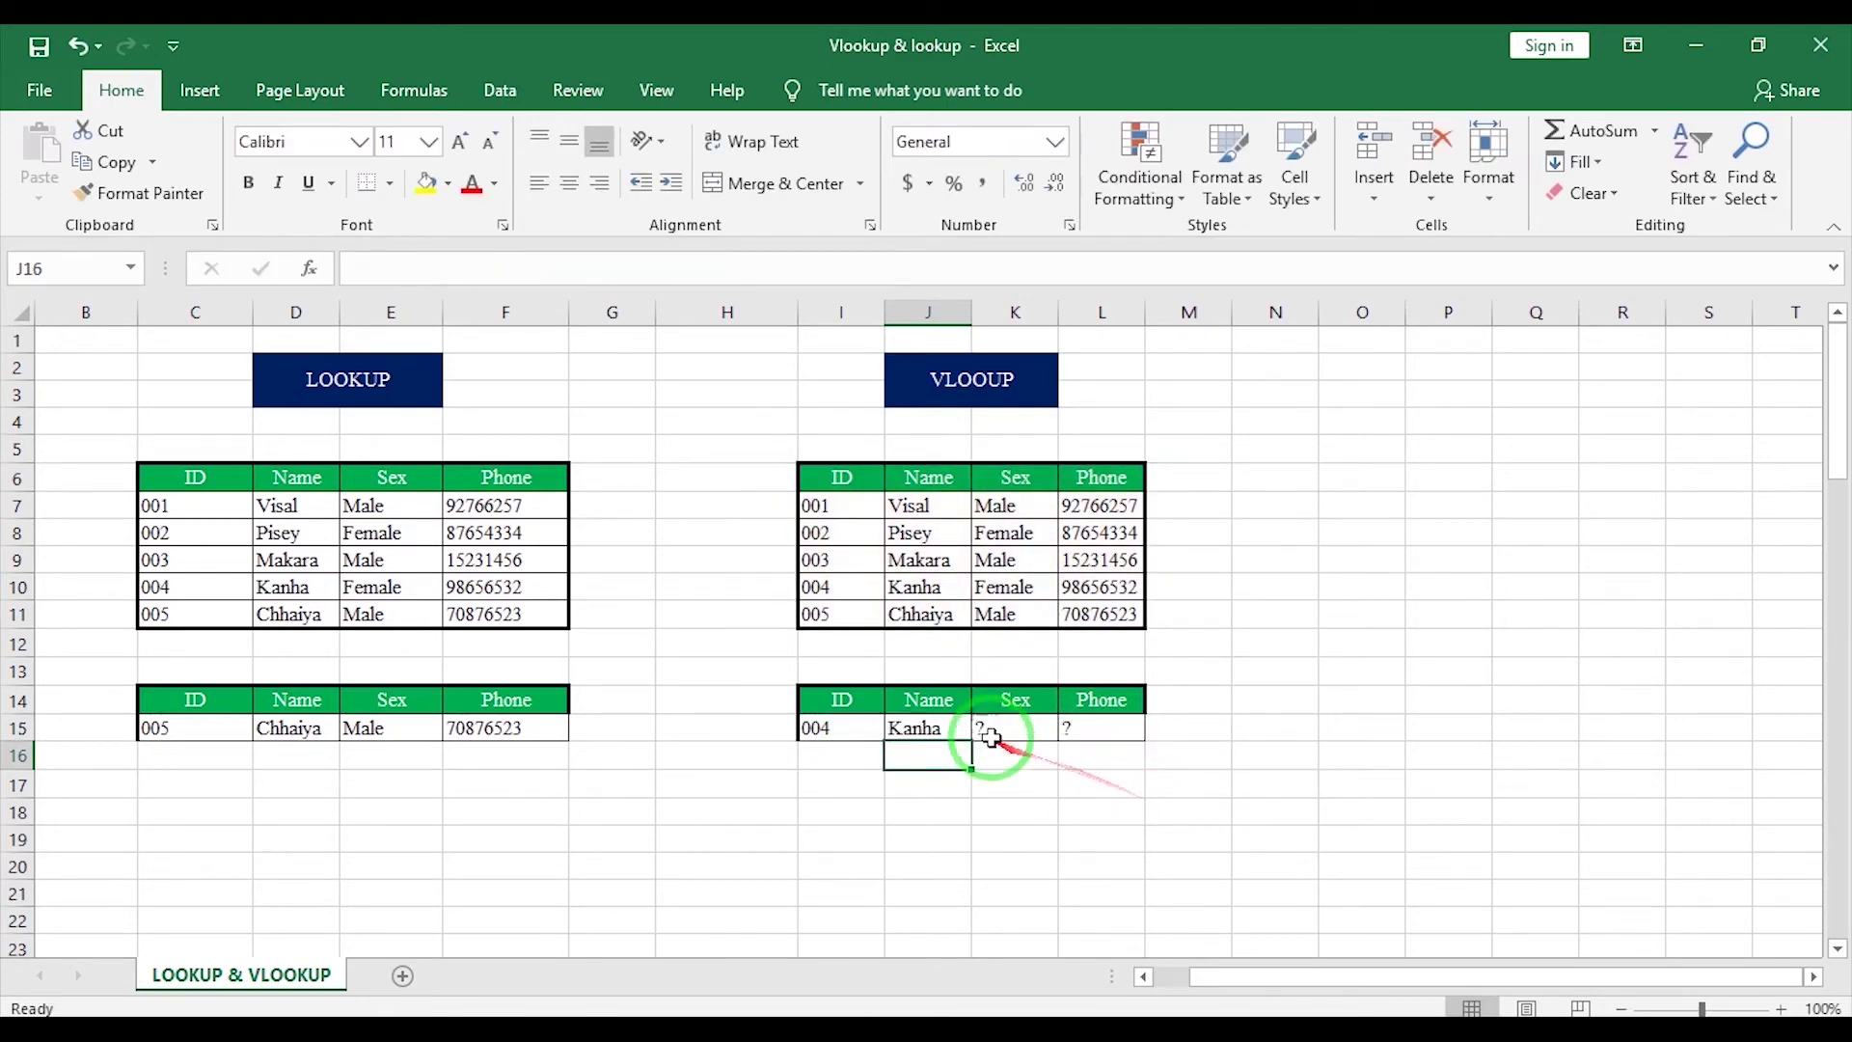
# Confirm J15 returns Kanha for ID 004 against the source table.
pyautogui.click(921, 735)
pyautogui.click(802, 731)
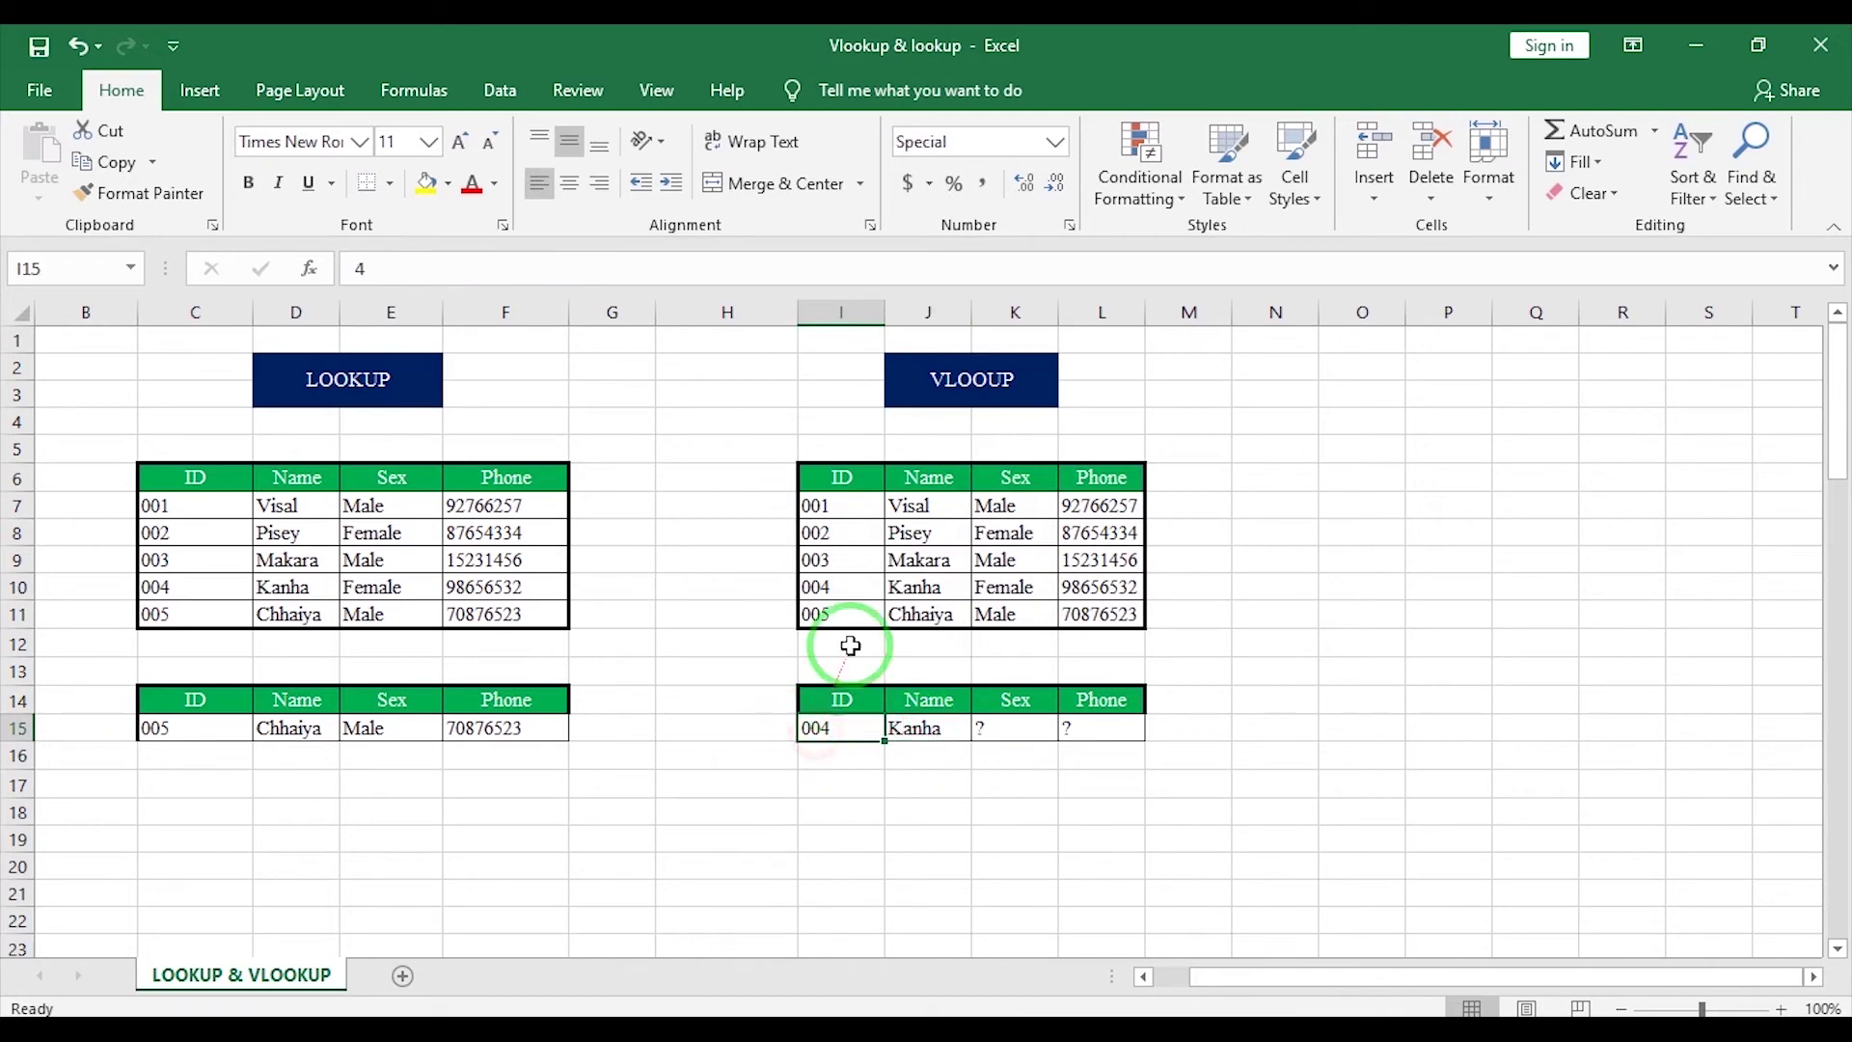
pyautogui.click(929, 588)
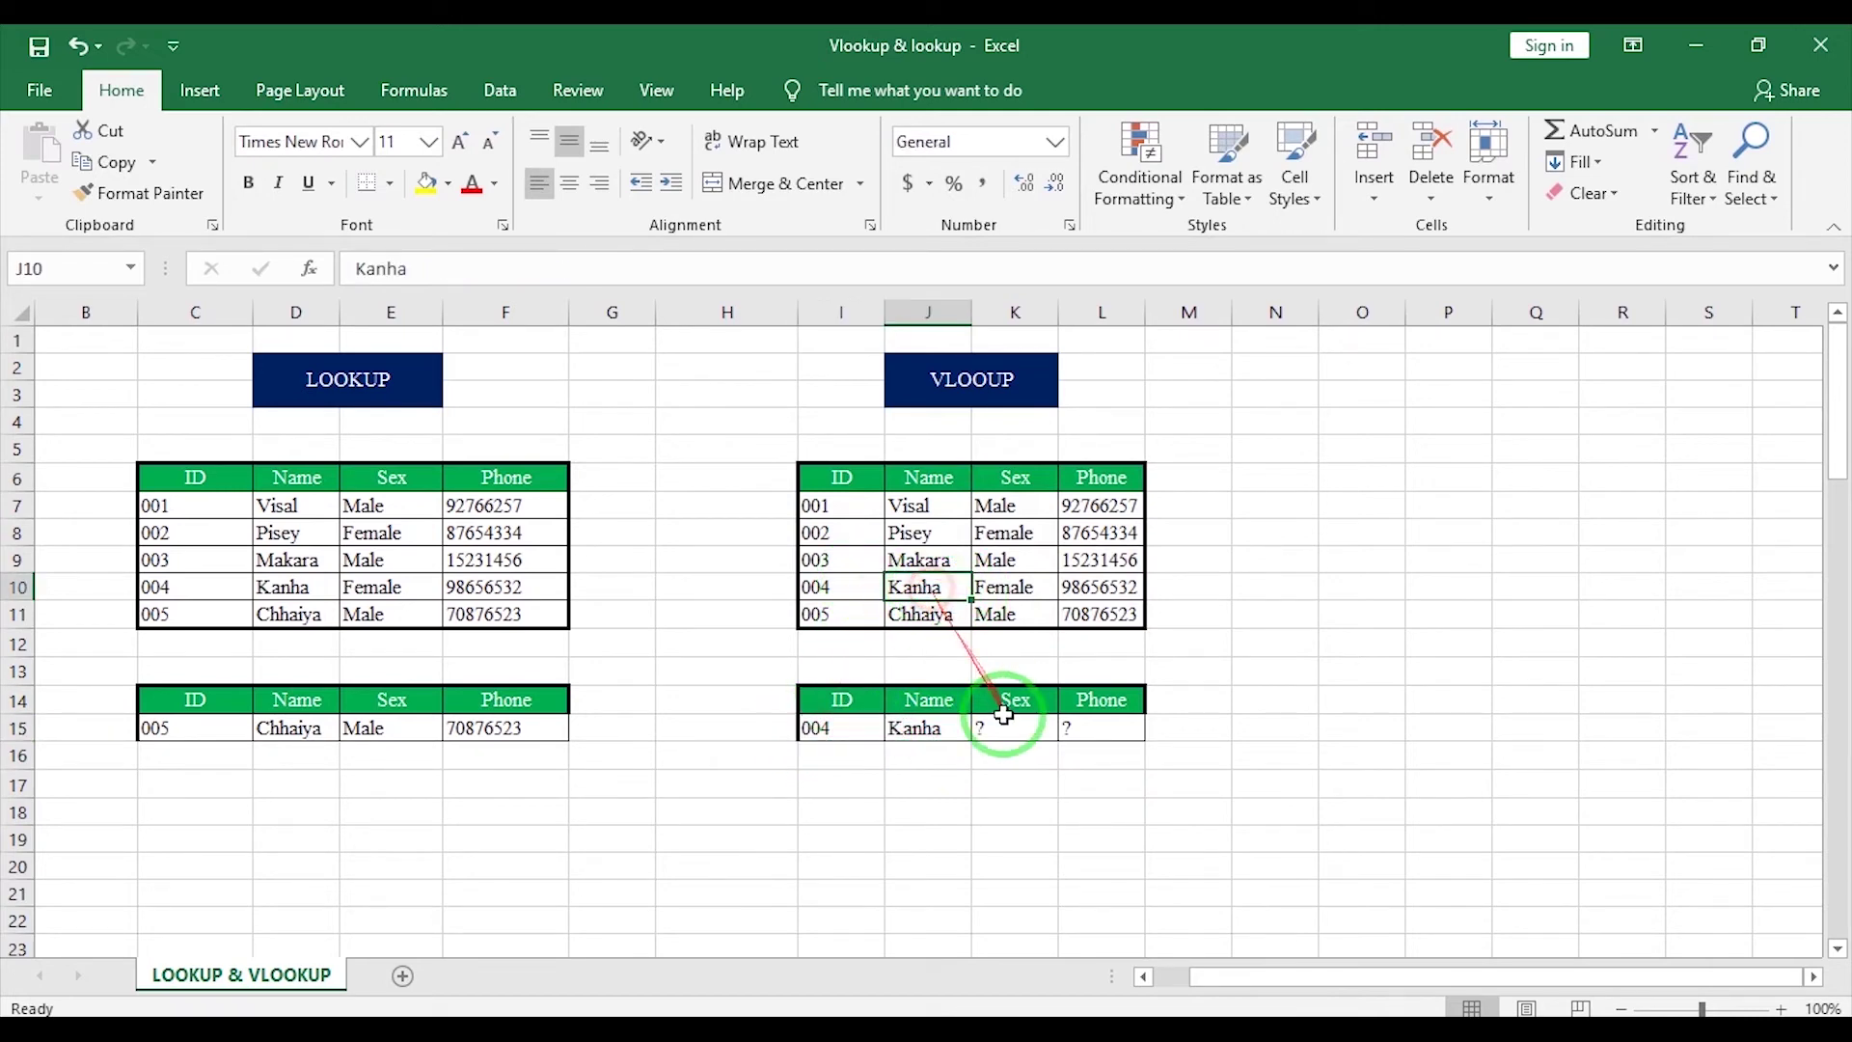
pyautogui.click(948, 735)
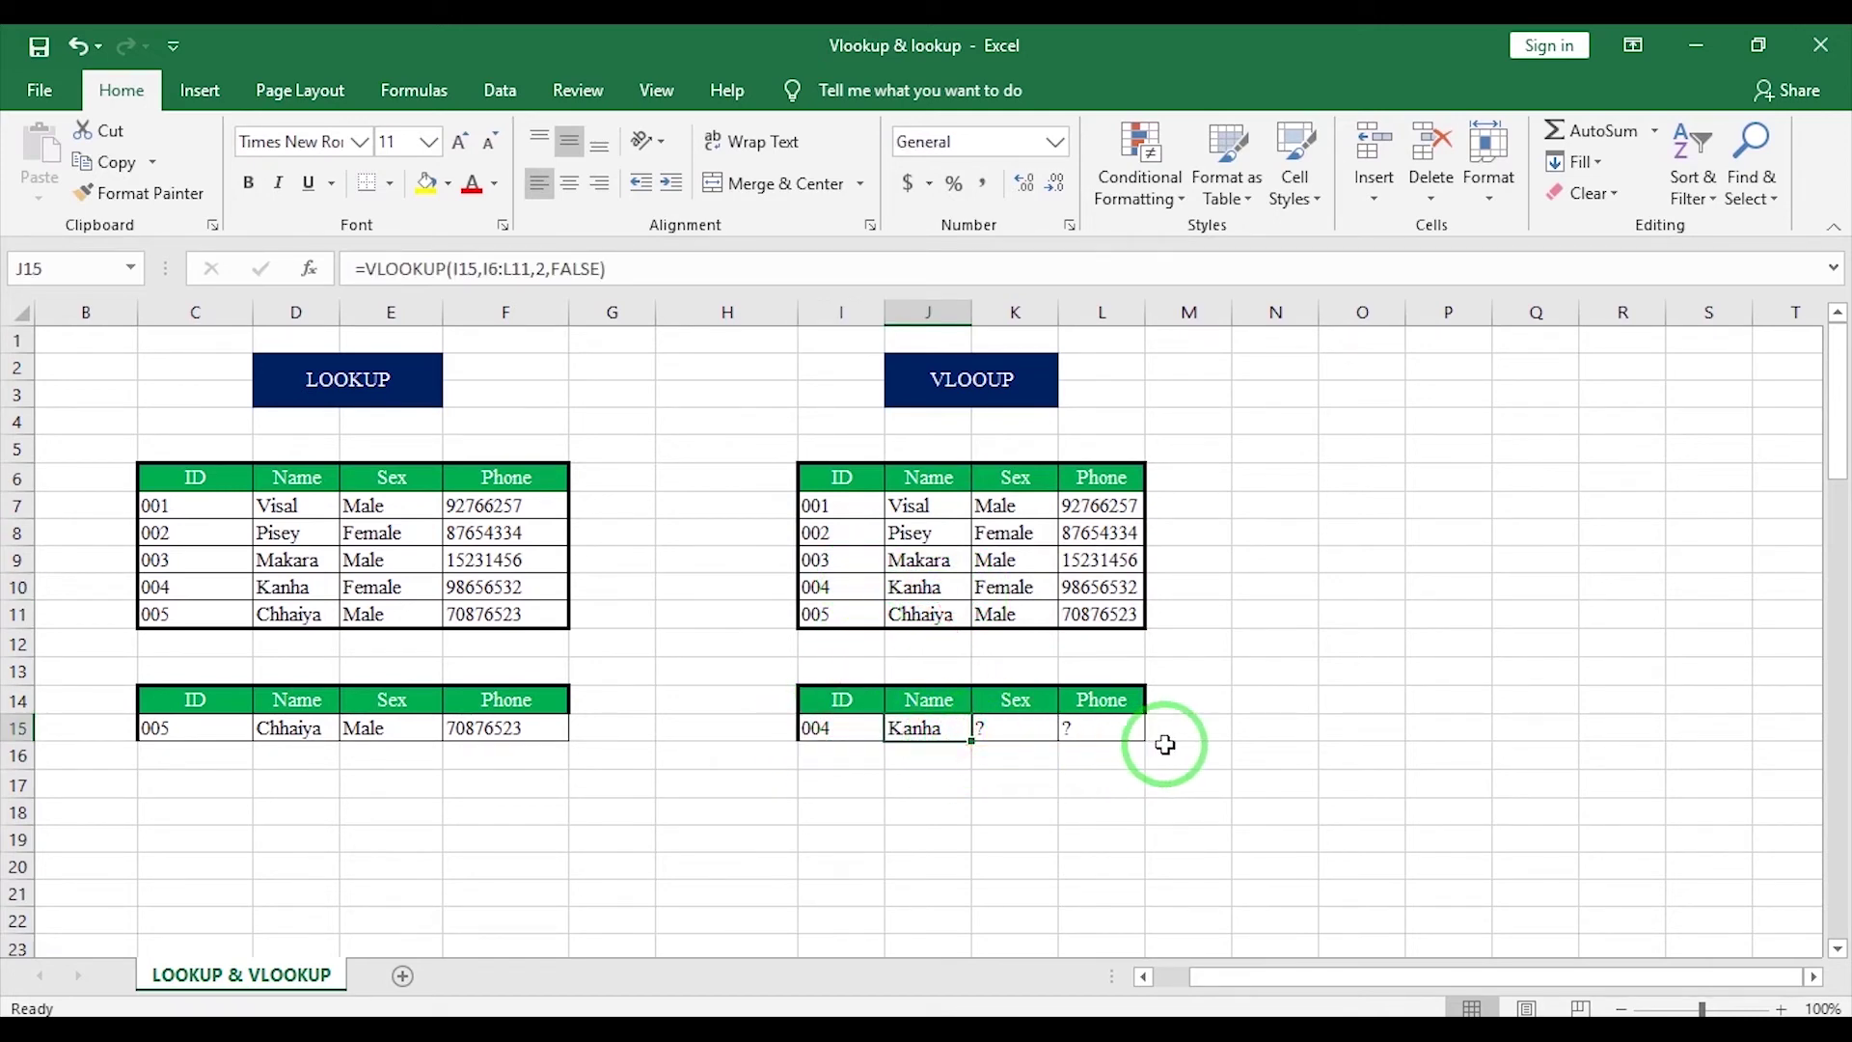
pyautogui.click(1007, 731)
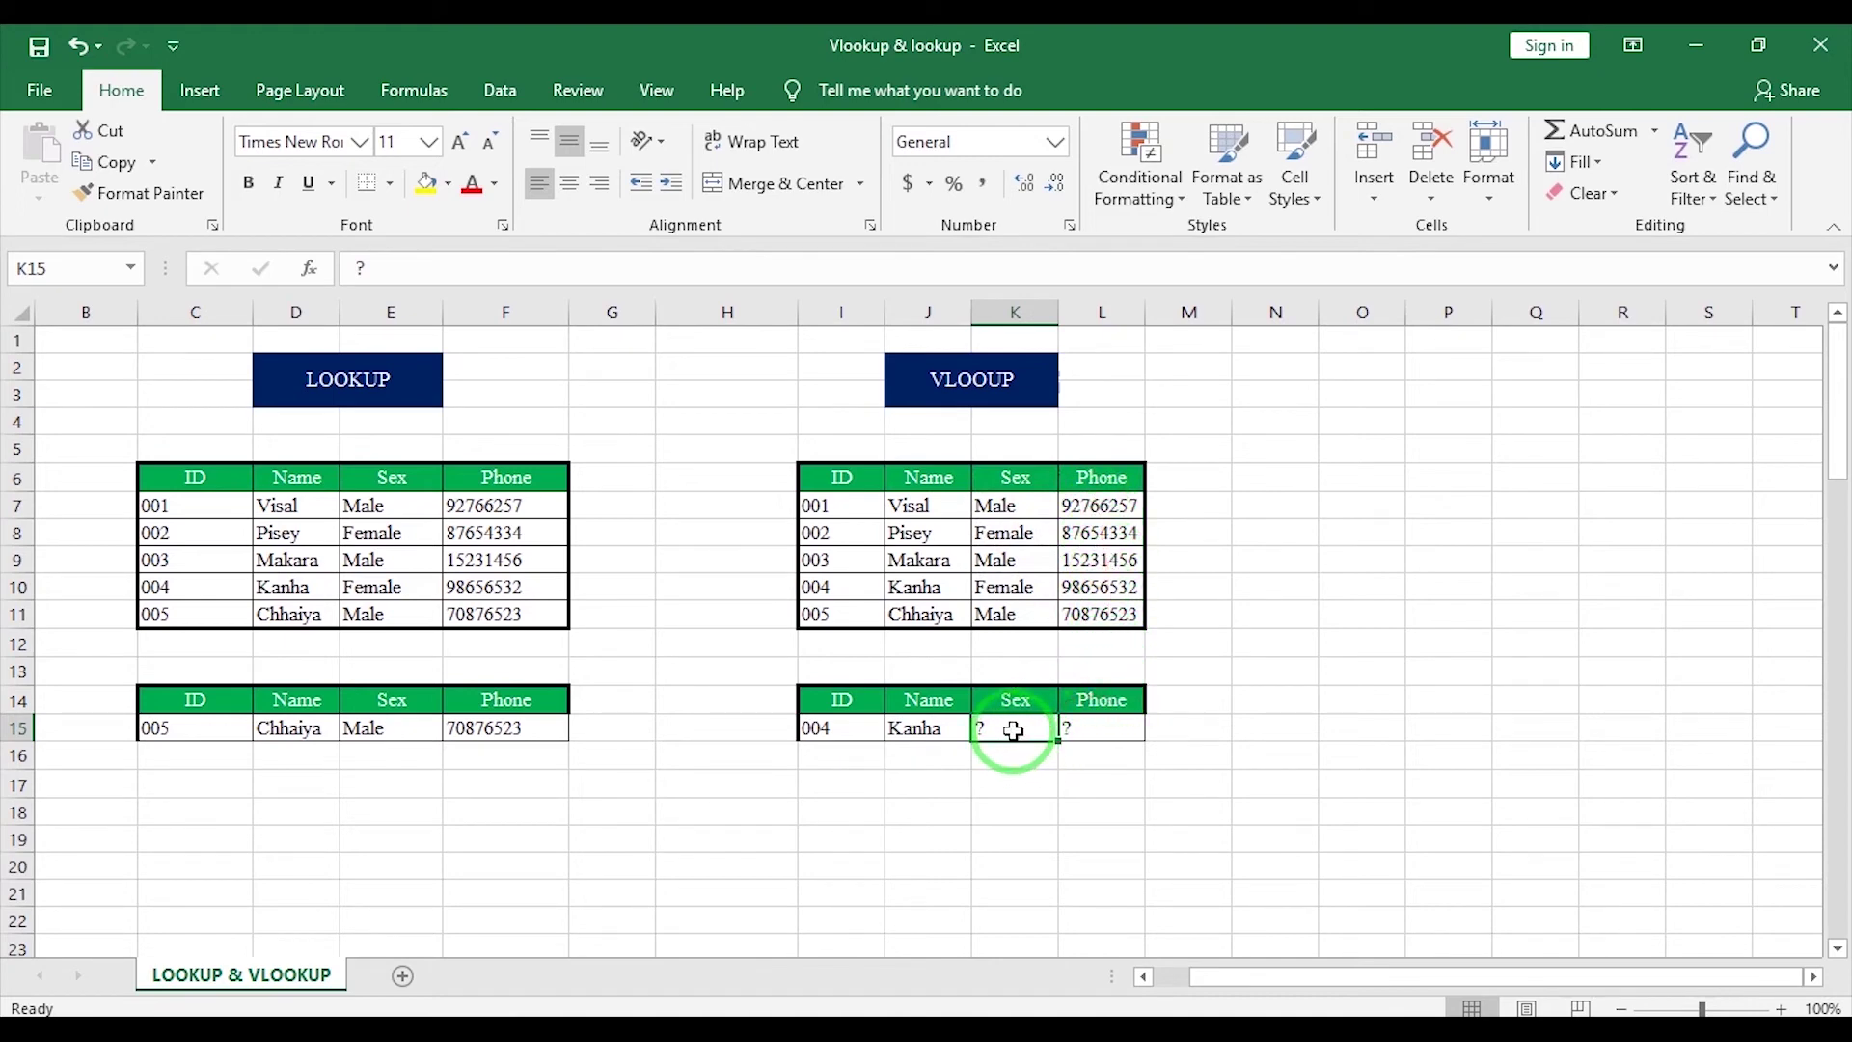
# Enter =VLOOKUP(I15,I6:L11,3,FALSE) in K15 so ID 004 shows Female.
pyautogui.write('=vloo')
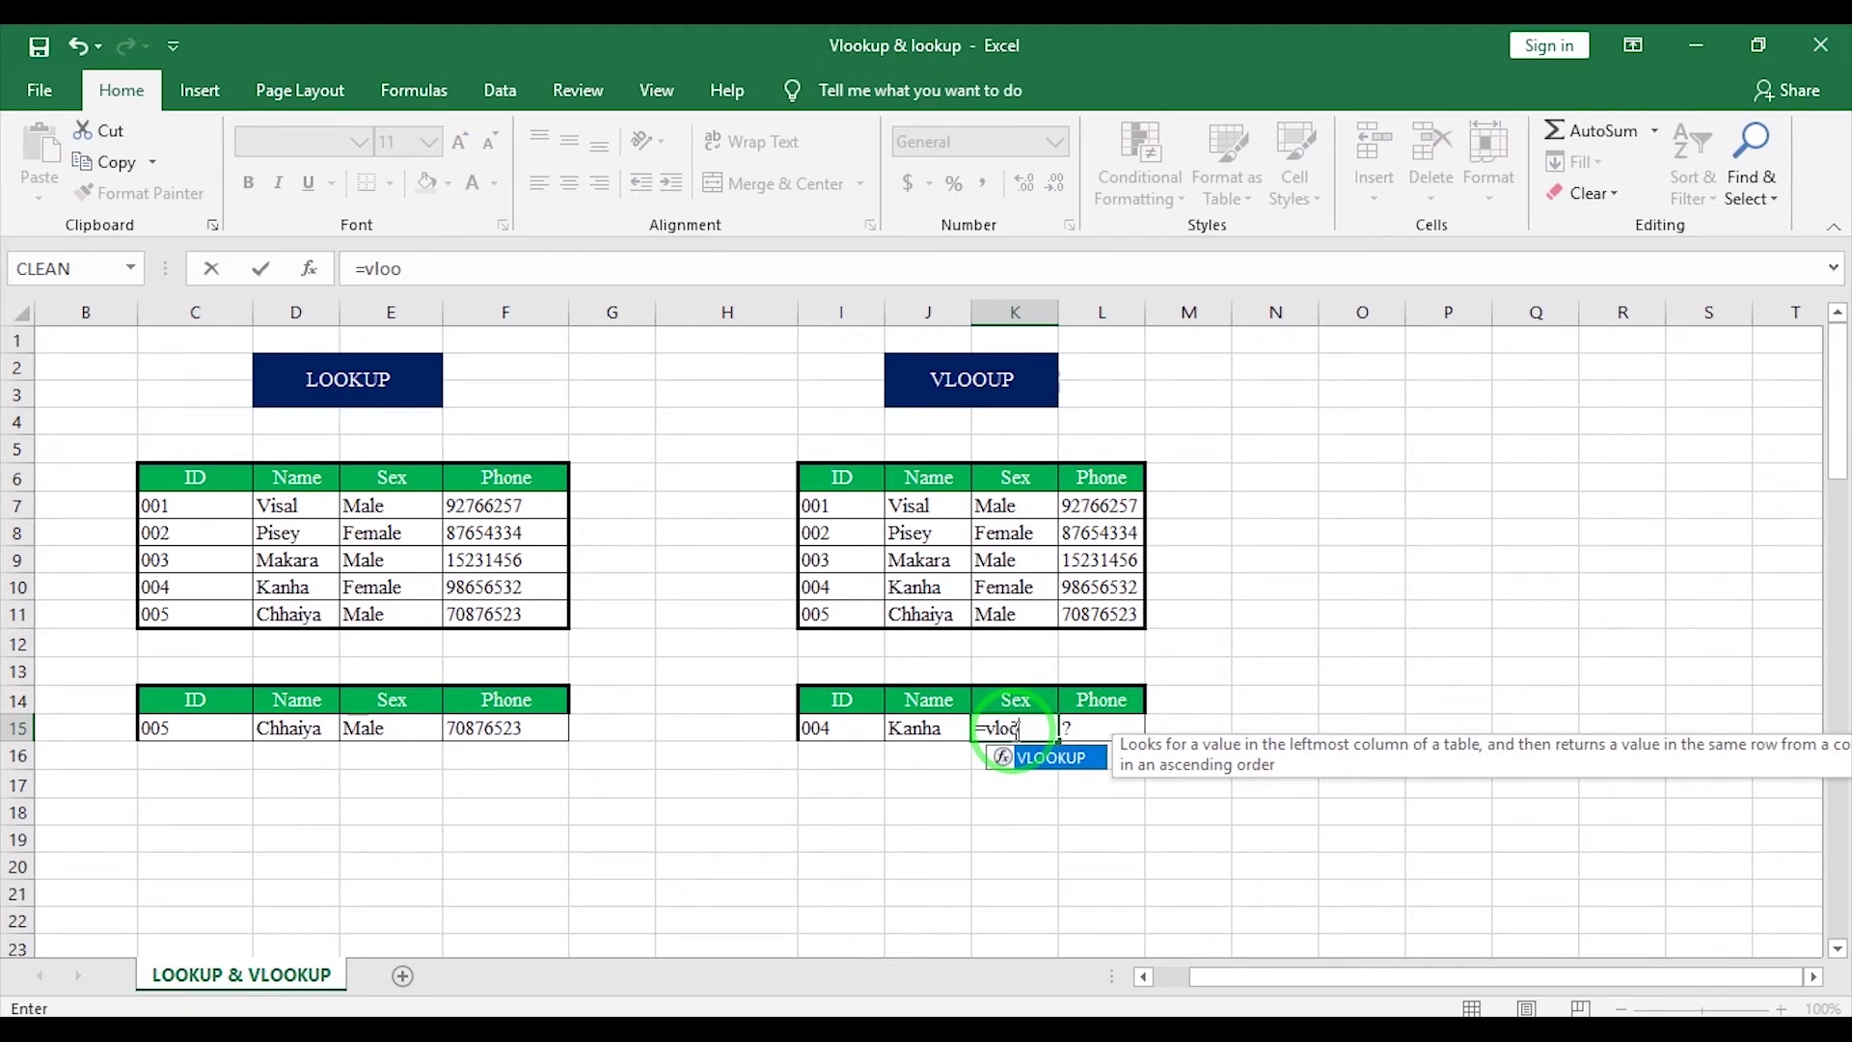
pyautogui.press('Tab')
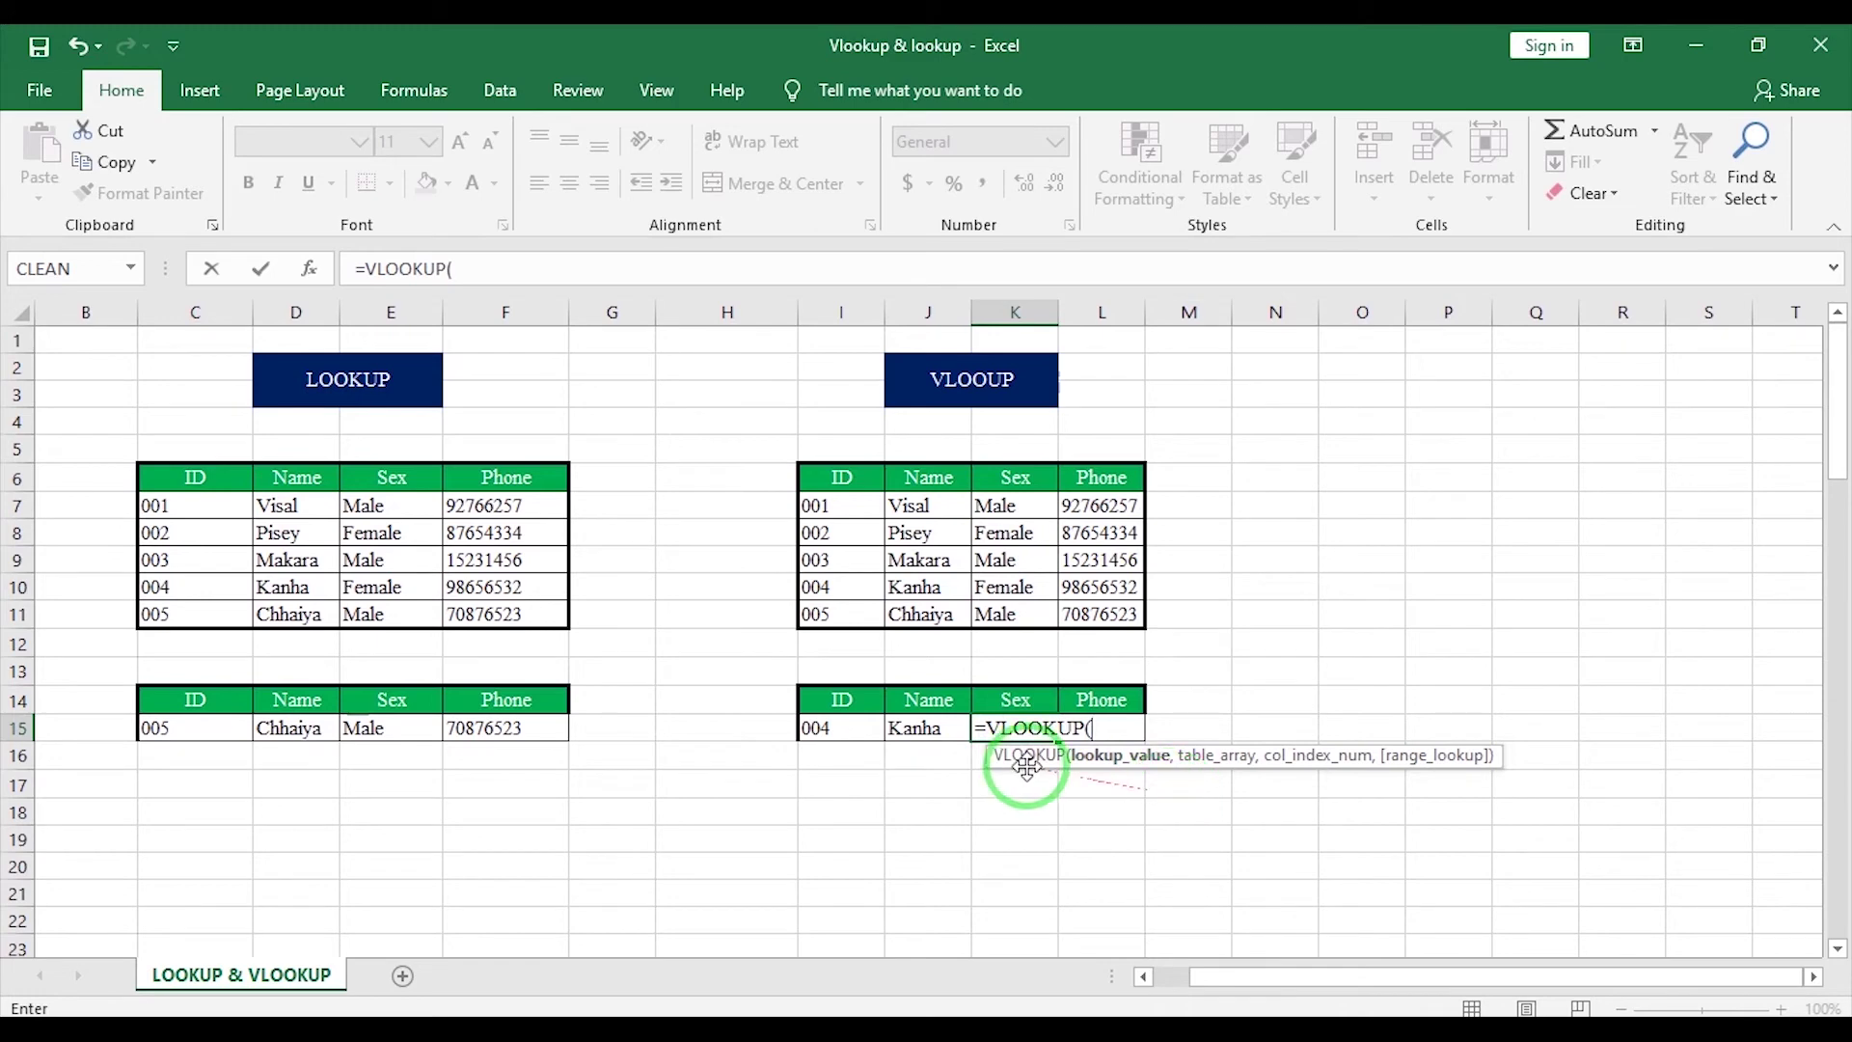
pyautogui.click(822, 730)
pyautogui.write(',')
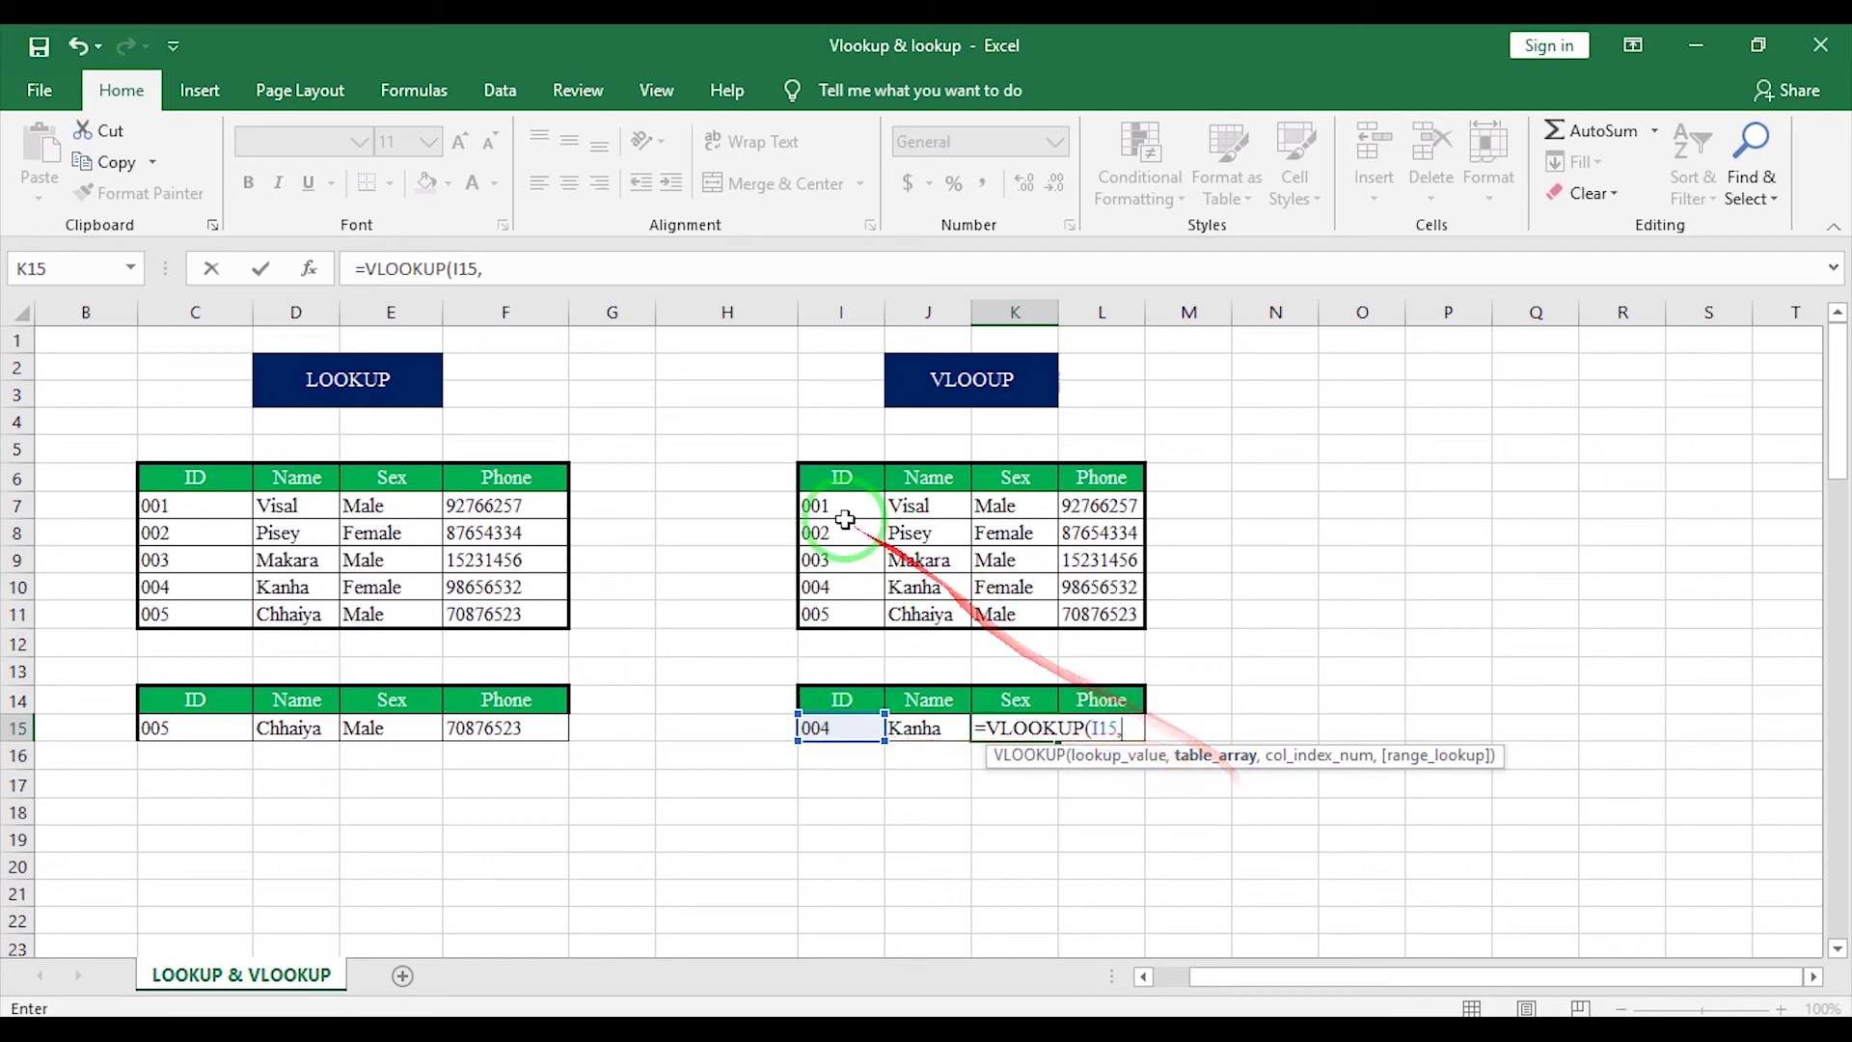
pyautogui.moveTo(844, 479); pyautogui.dragTo(1097, 614)
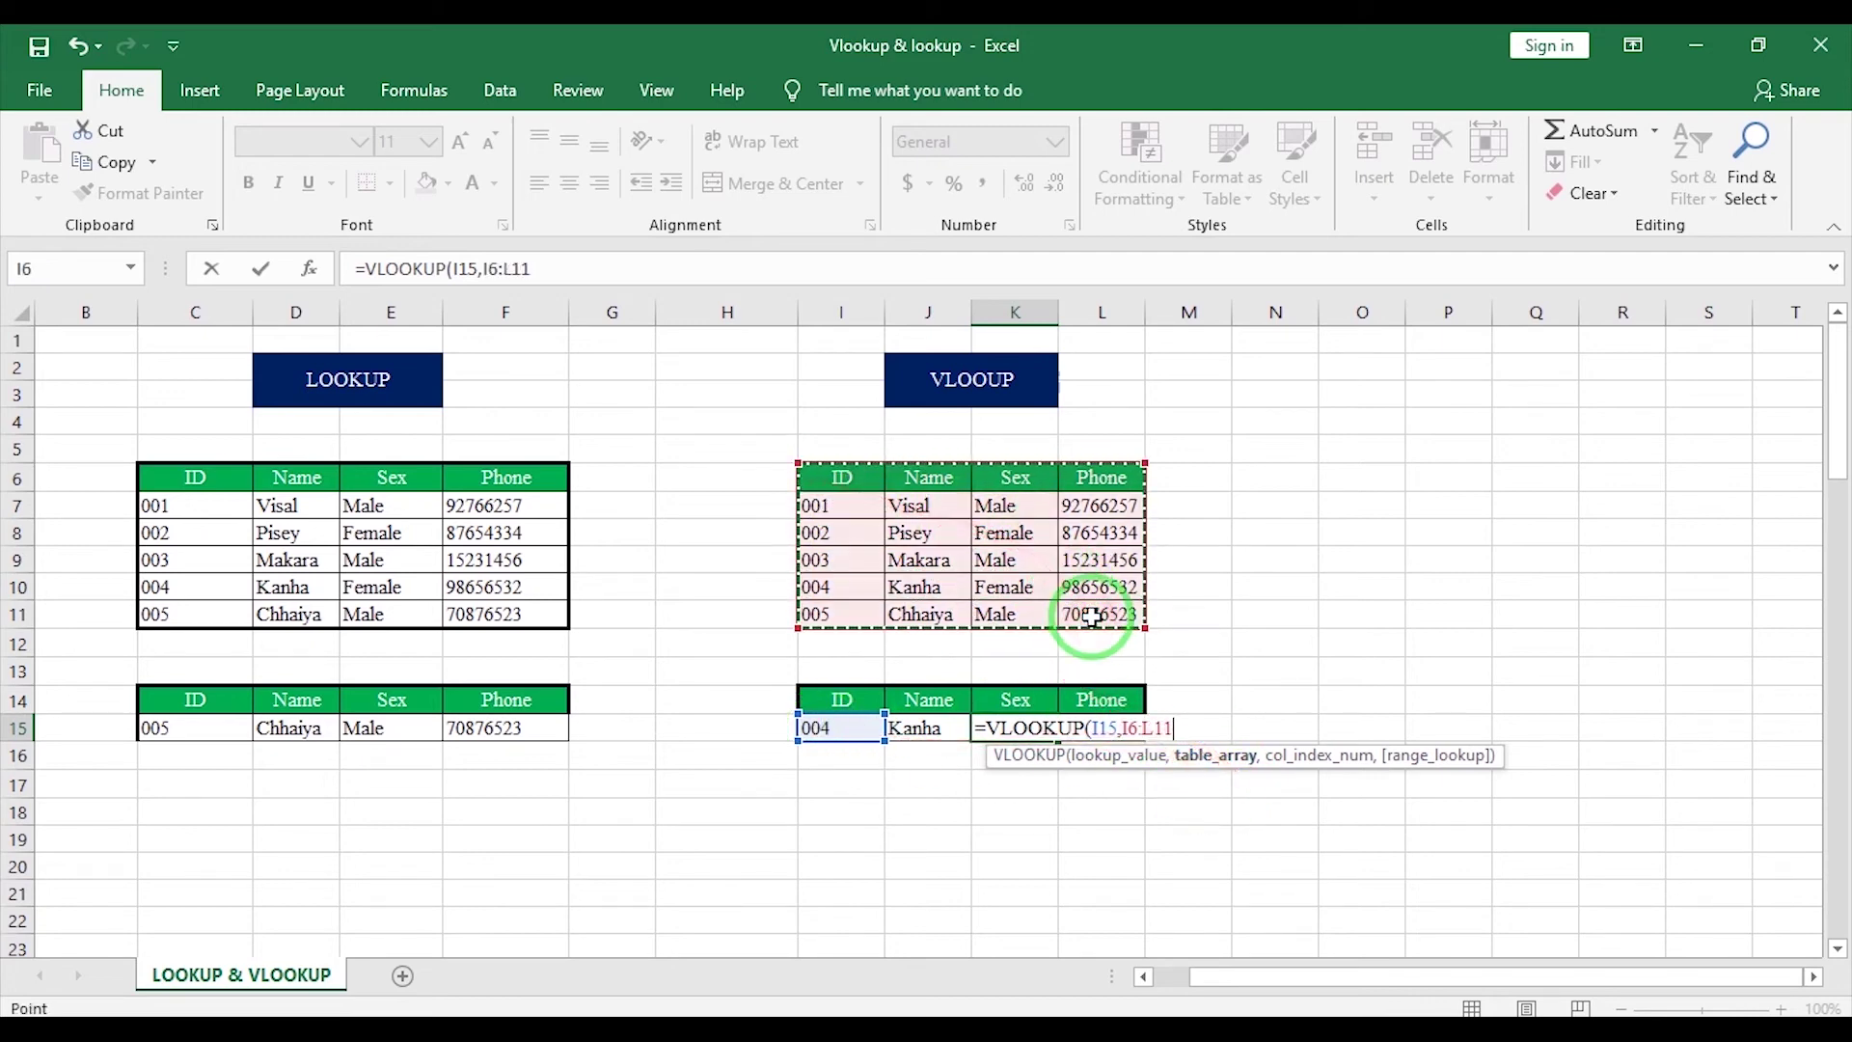
pyautogui.write(',')
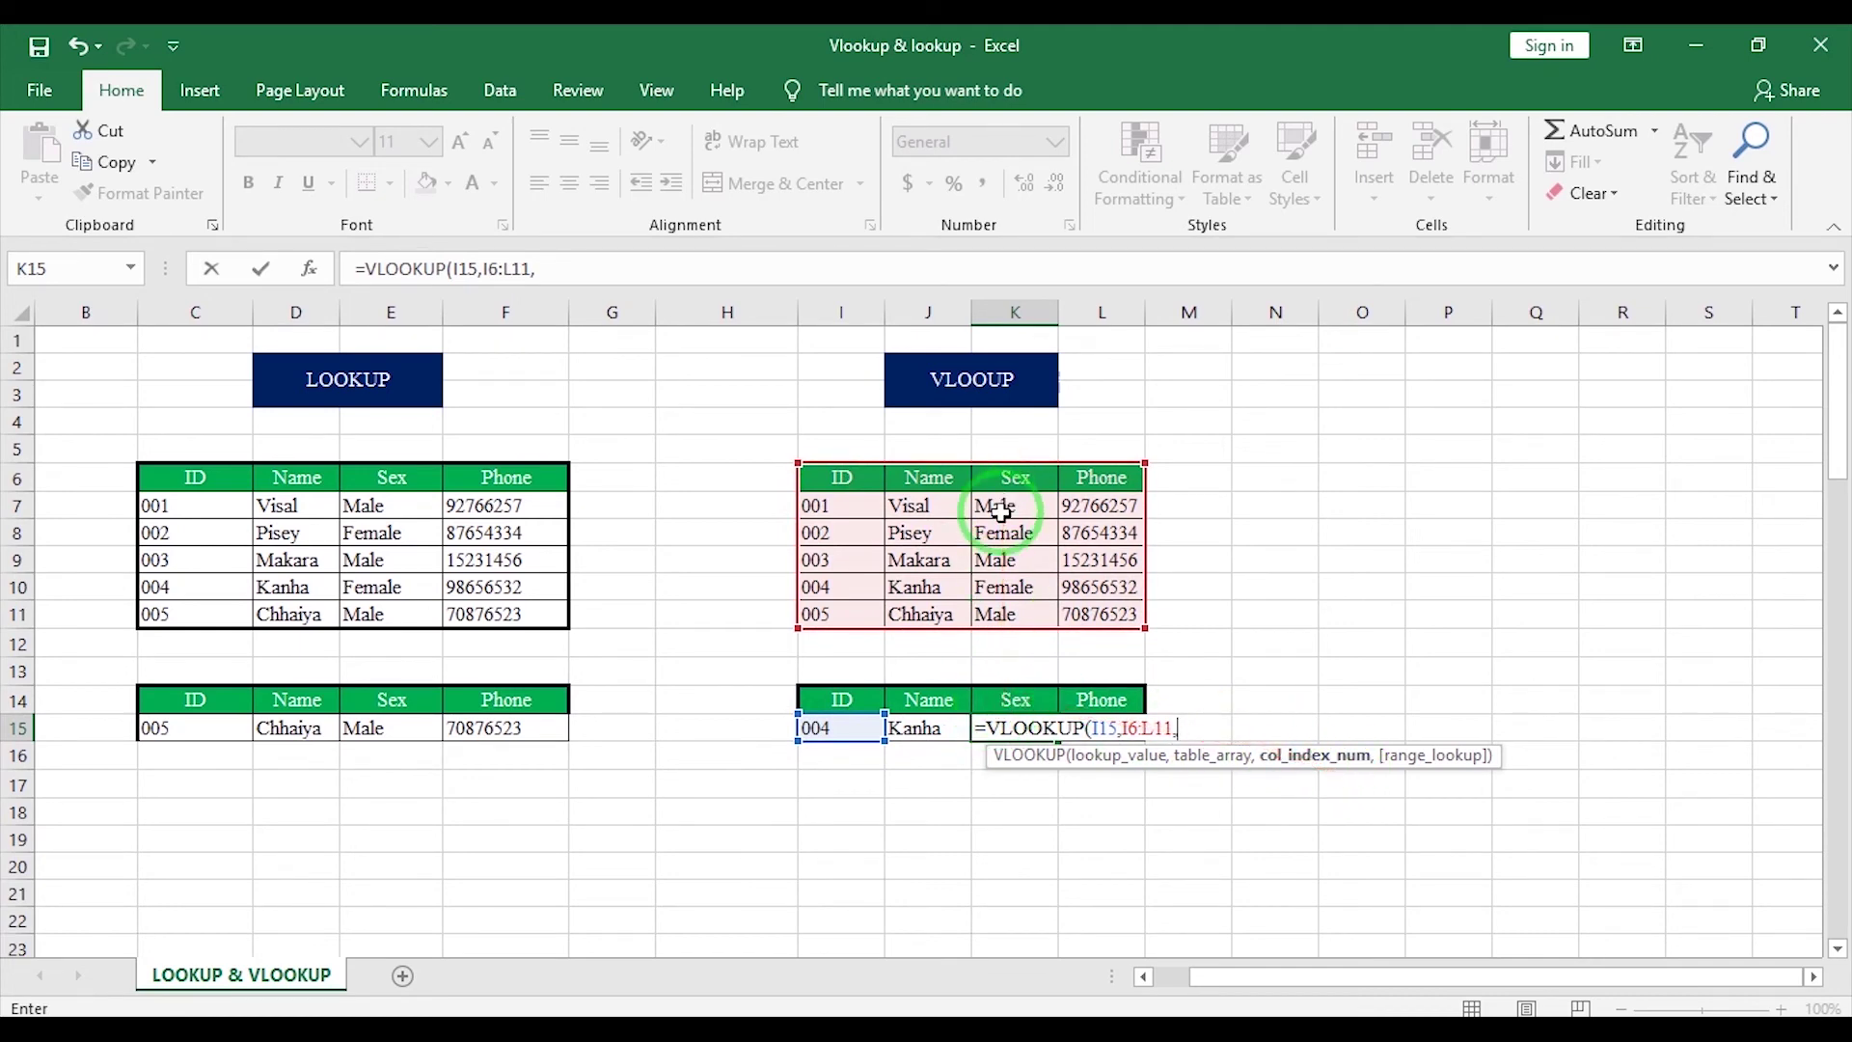
pyautogui.write('3')
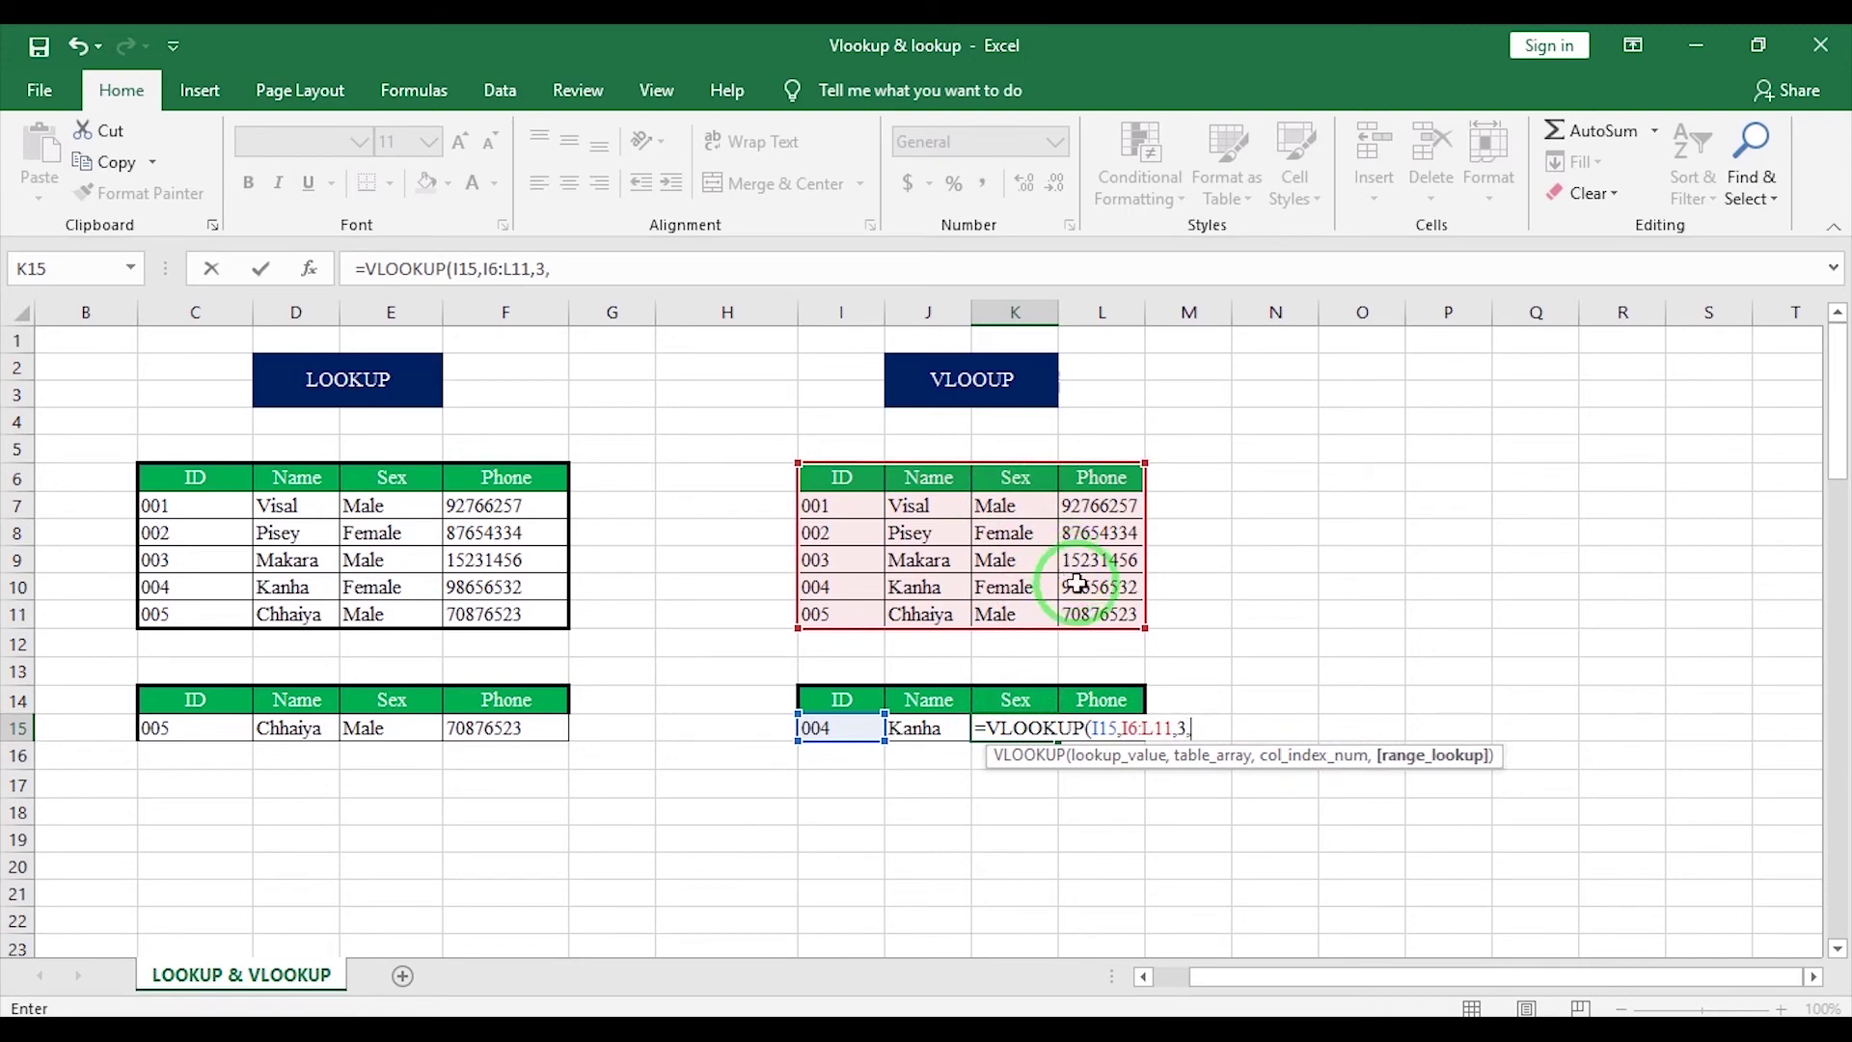
pyautogui.write(',')
pyautogui.doubleClick(1314, 806)
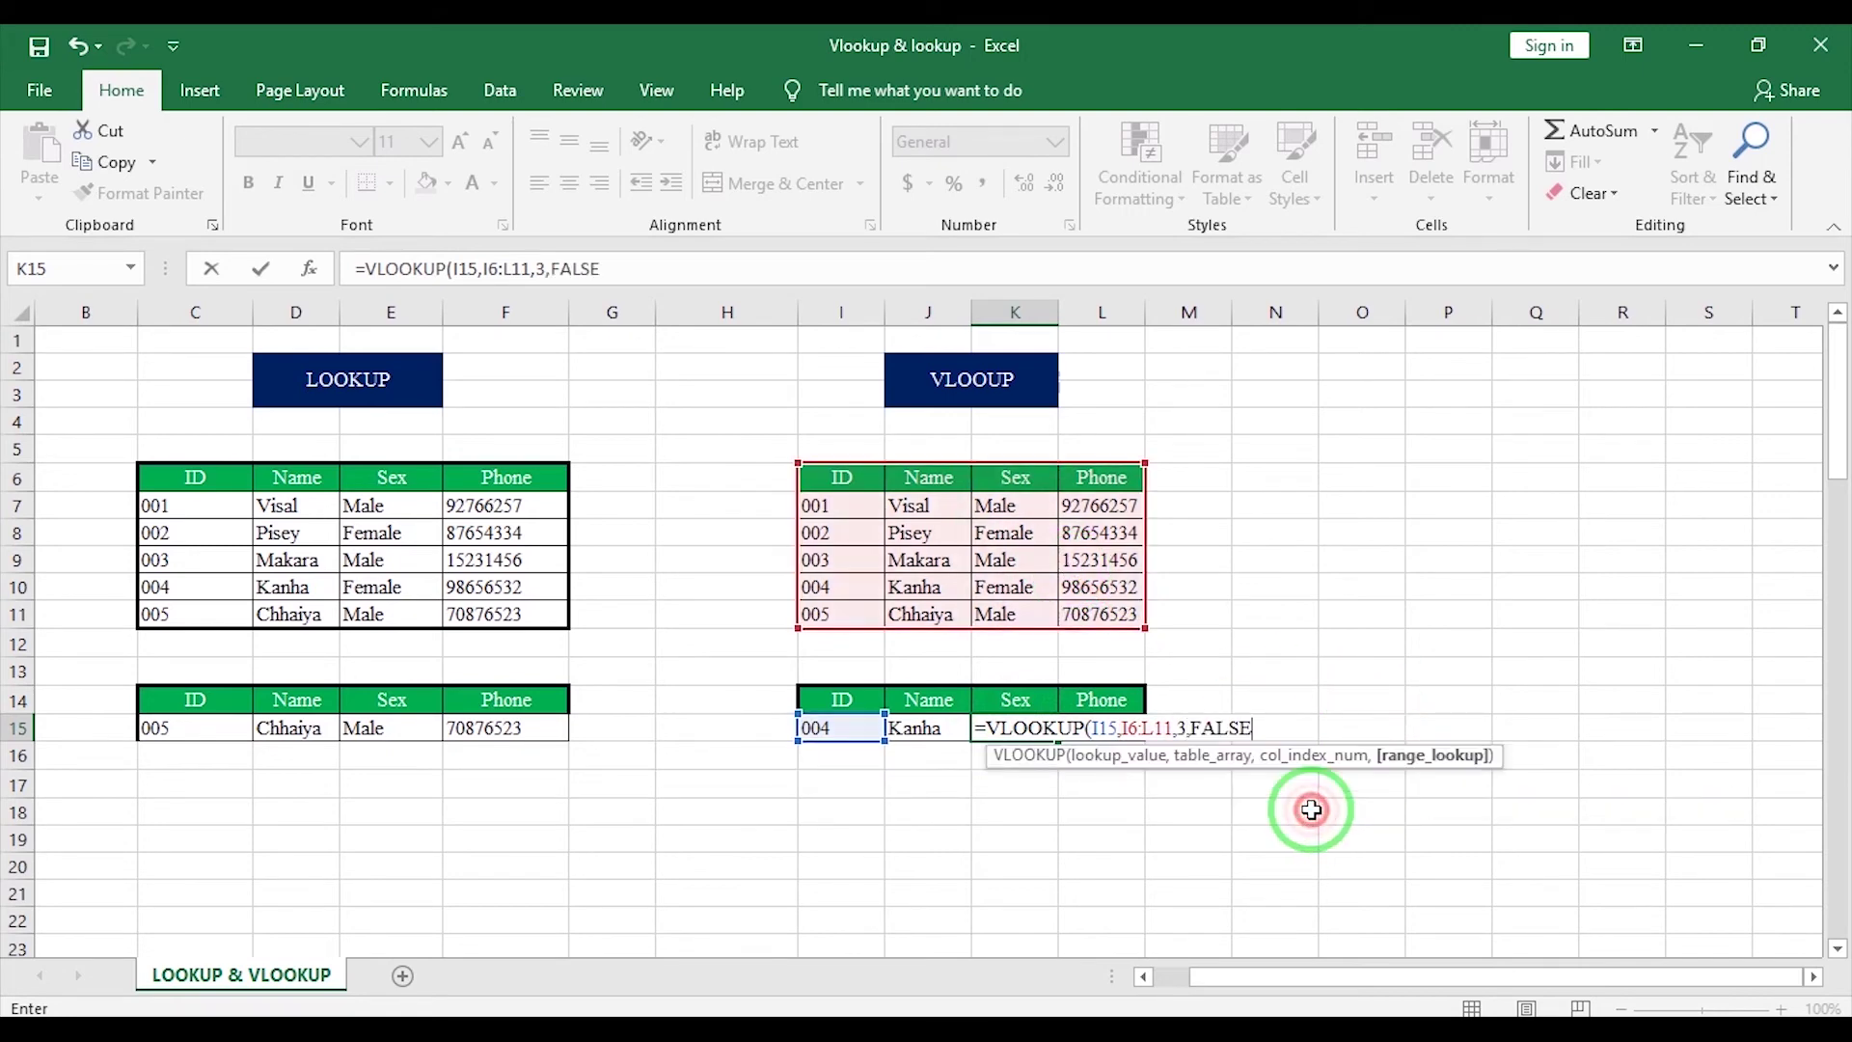
pyautogui.press('Return')
# Set the VLOOKUP lookup ID in I15 to 001 and view the results.
pyautogui.click(1009, 735)
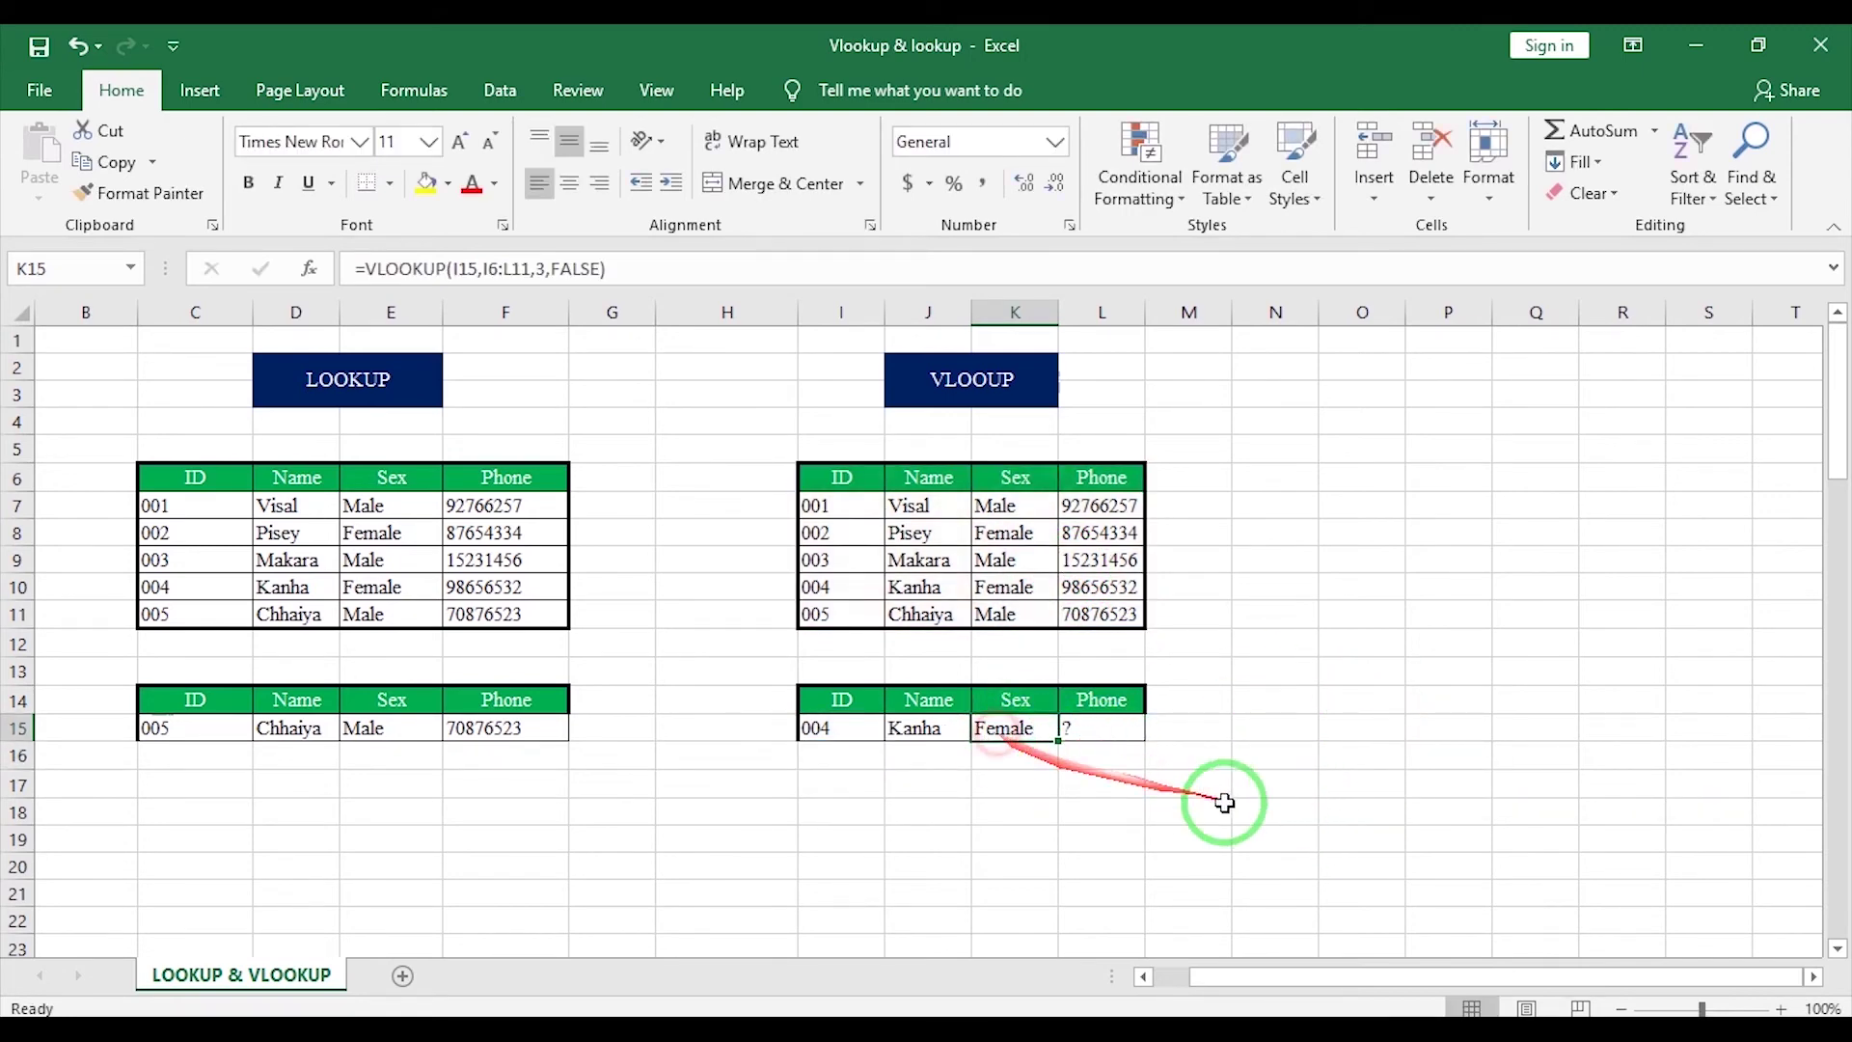
pyautogui.click(841, 730)
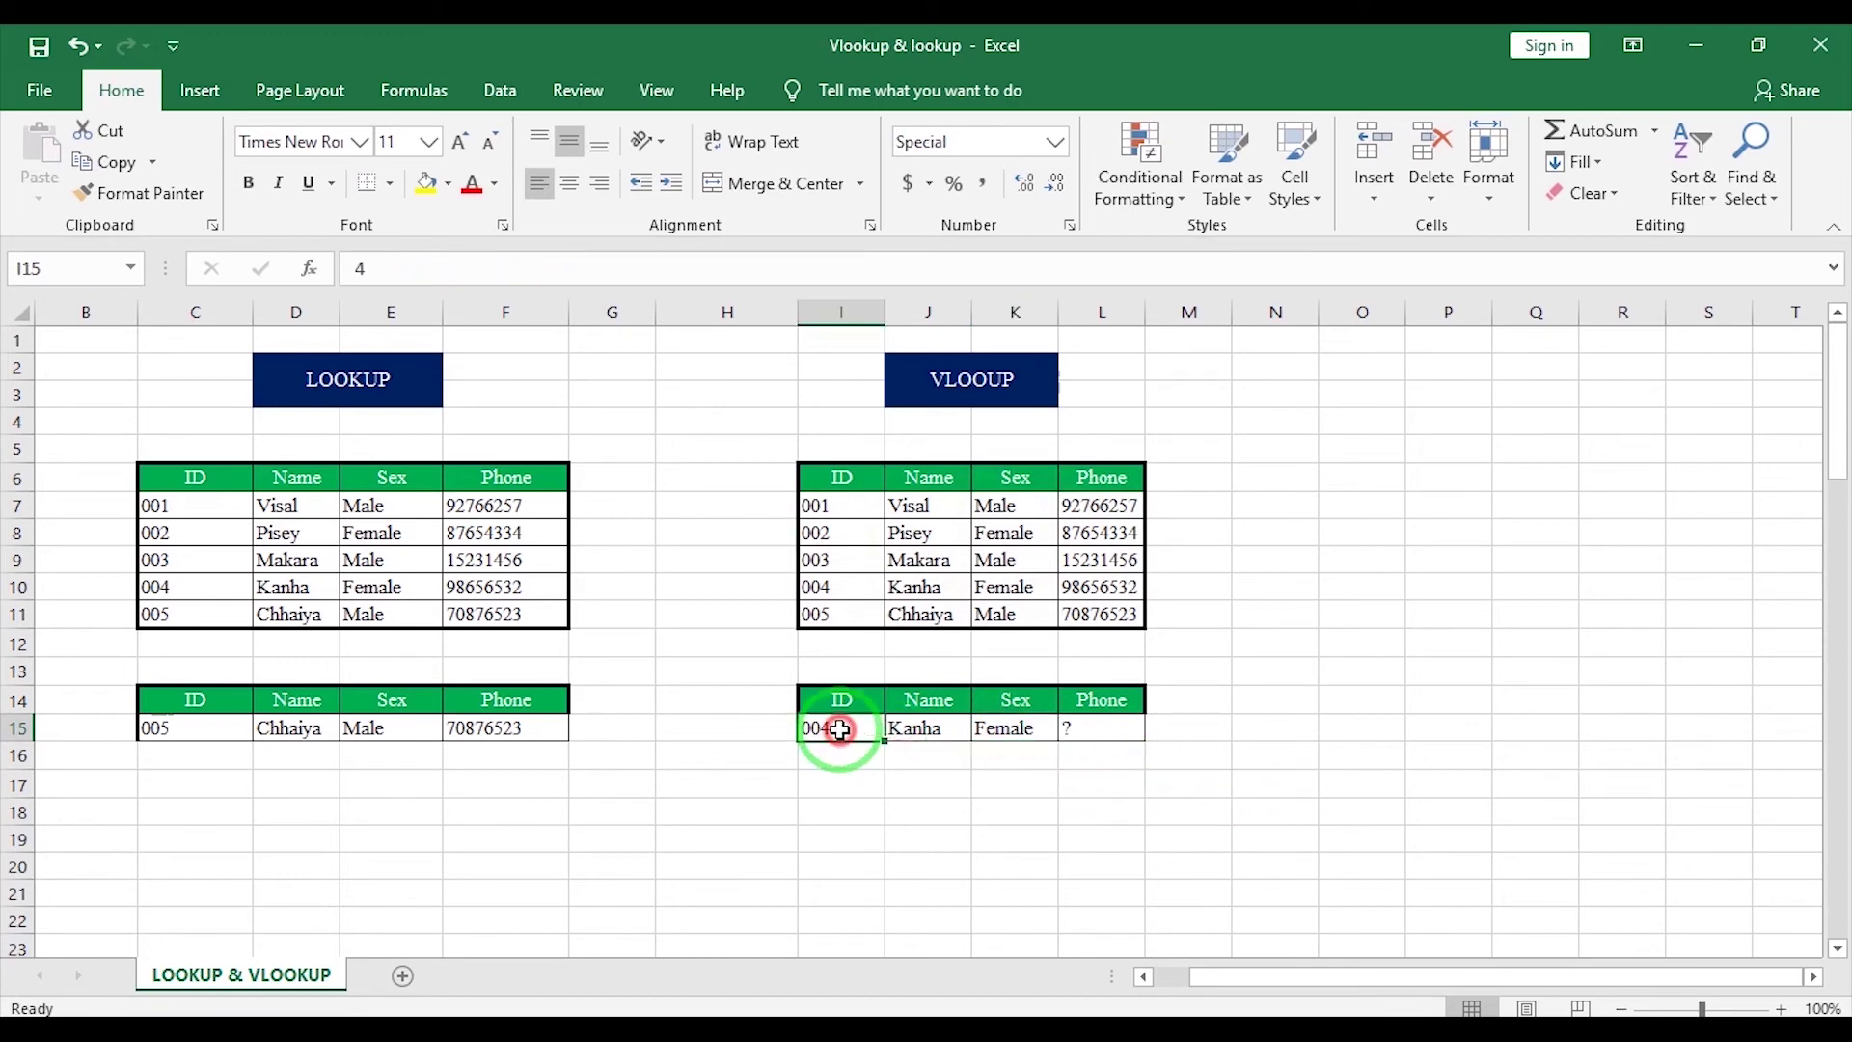
pyautogui.write('1')
pyautogui.press('Return')
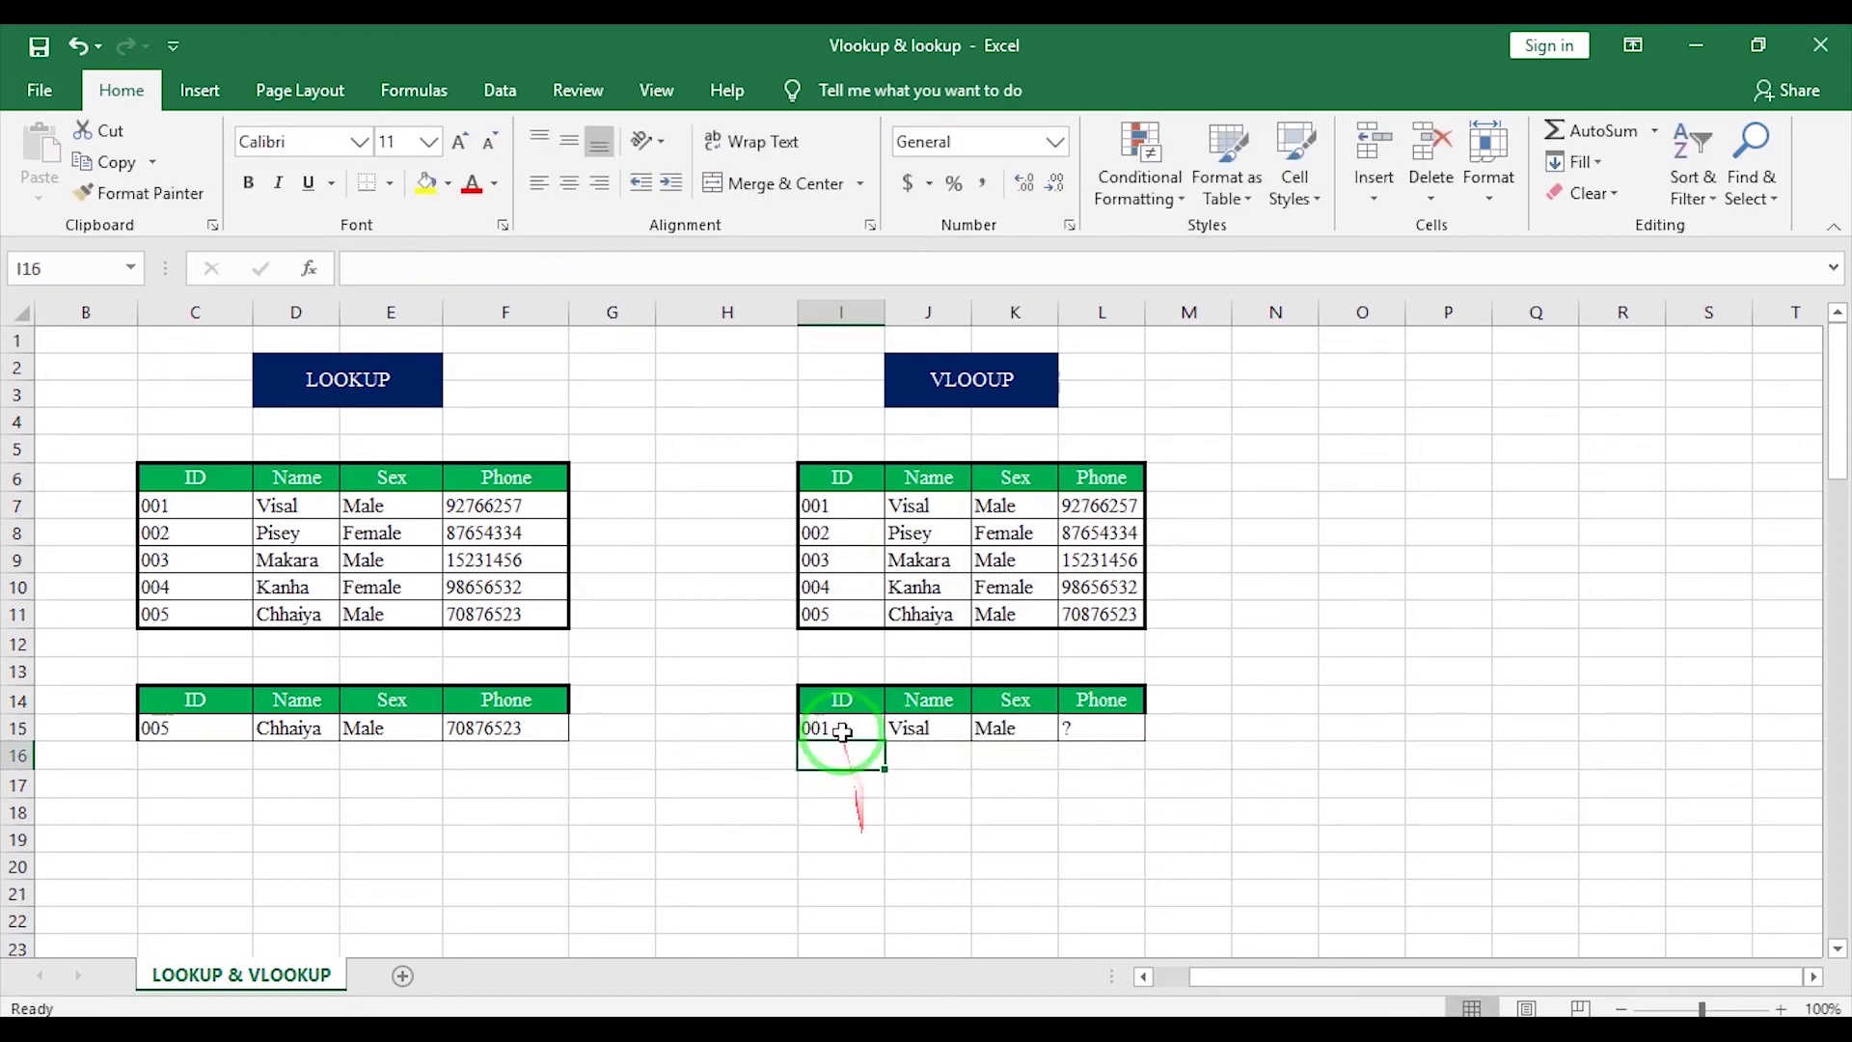
pyautogui.moveTo(841, 723); pyautogui.dragTo(946, 735)
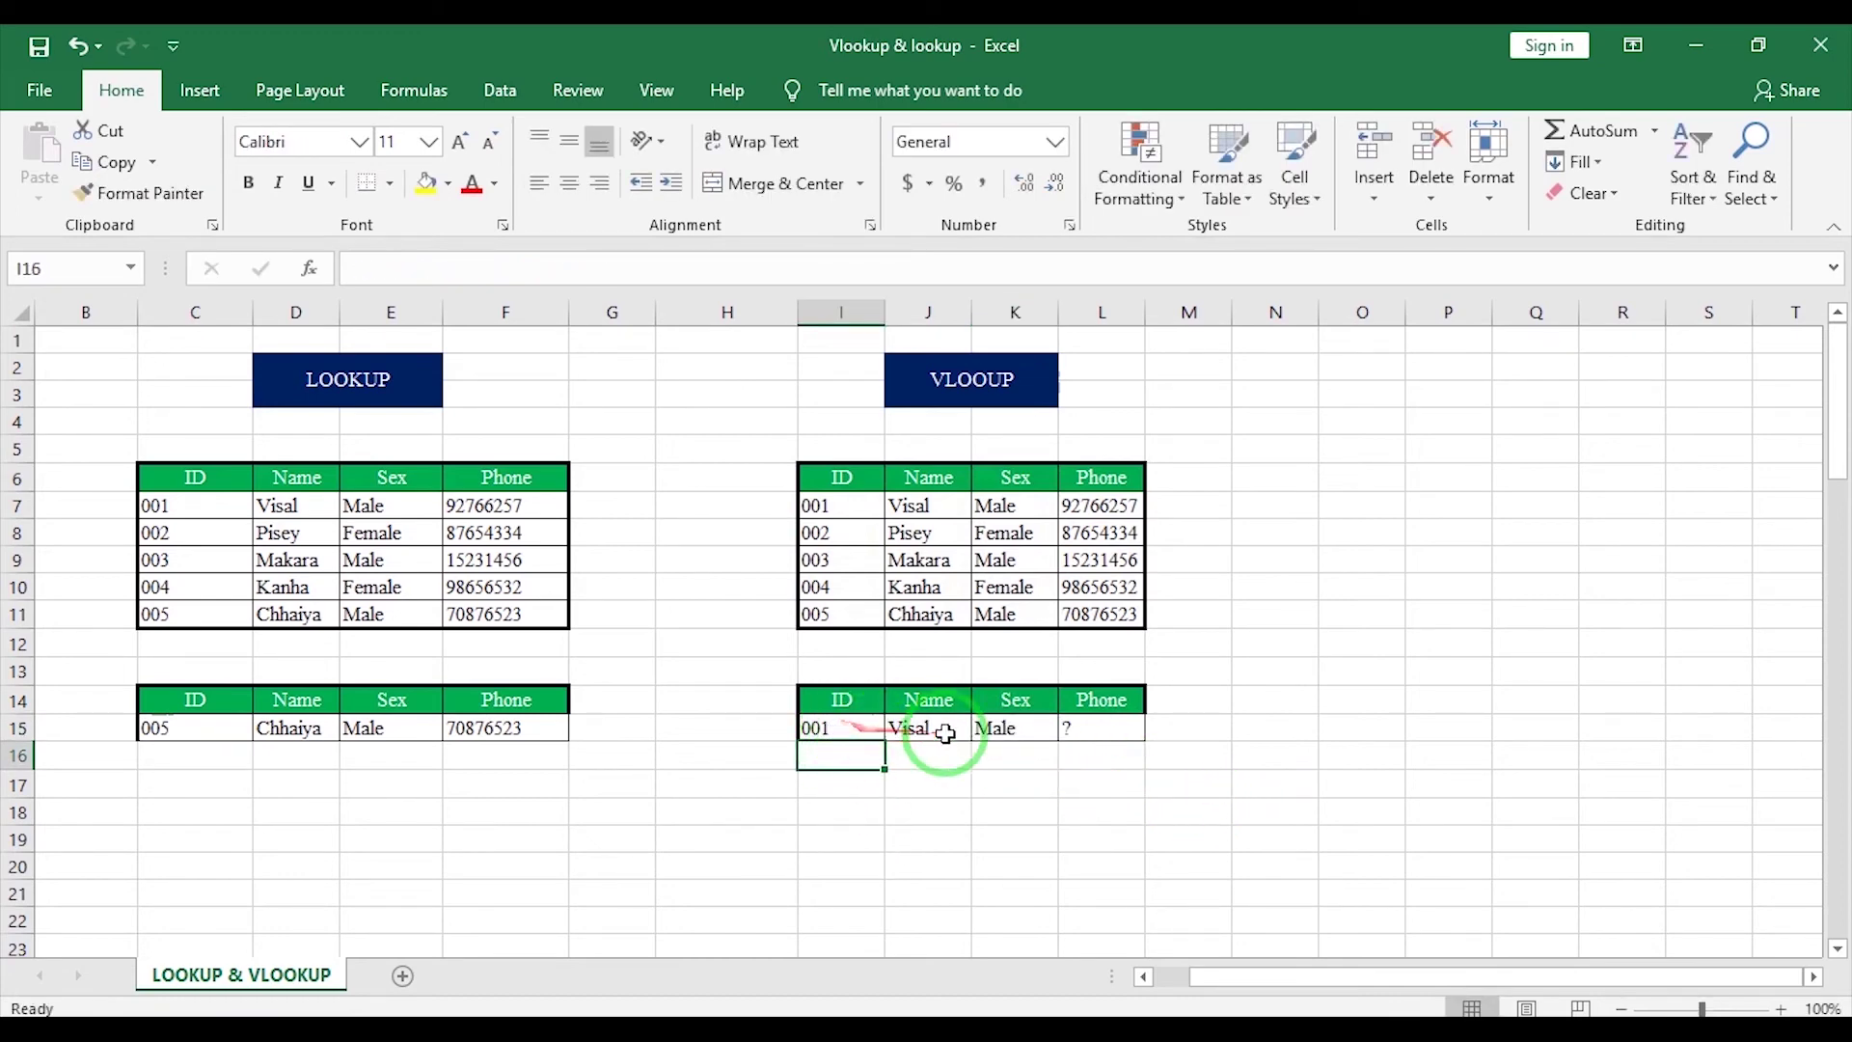
pyautogui.click(1085, 728)
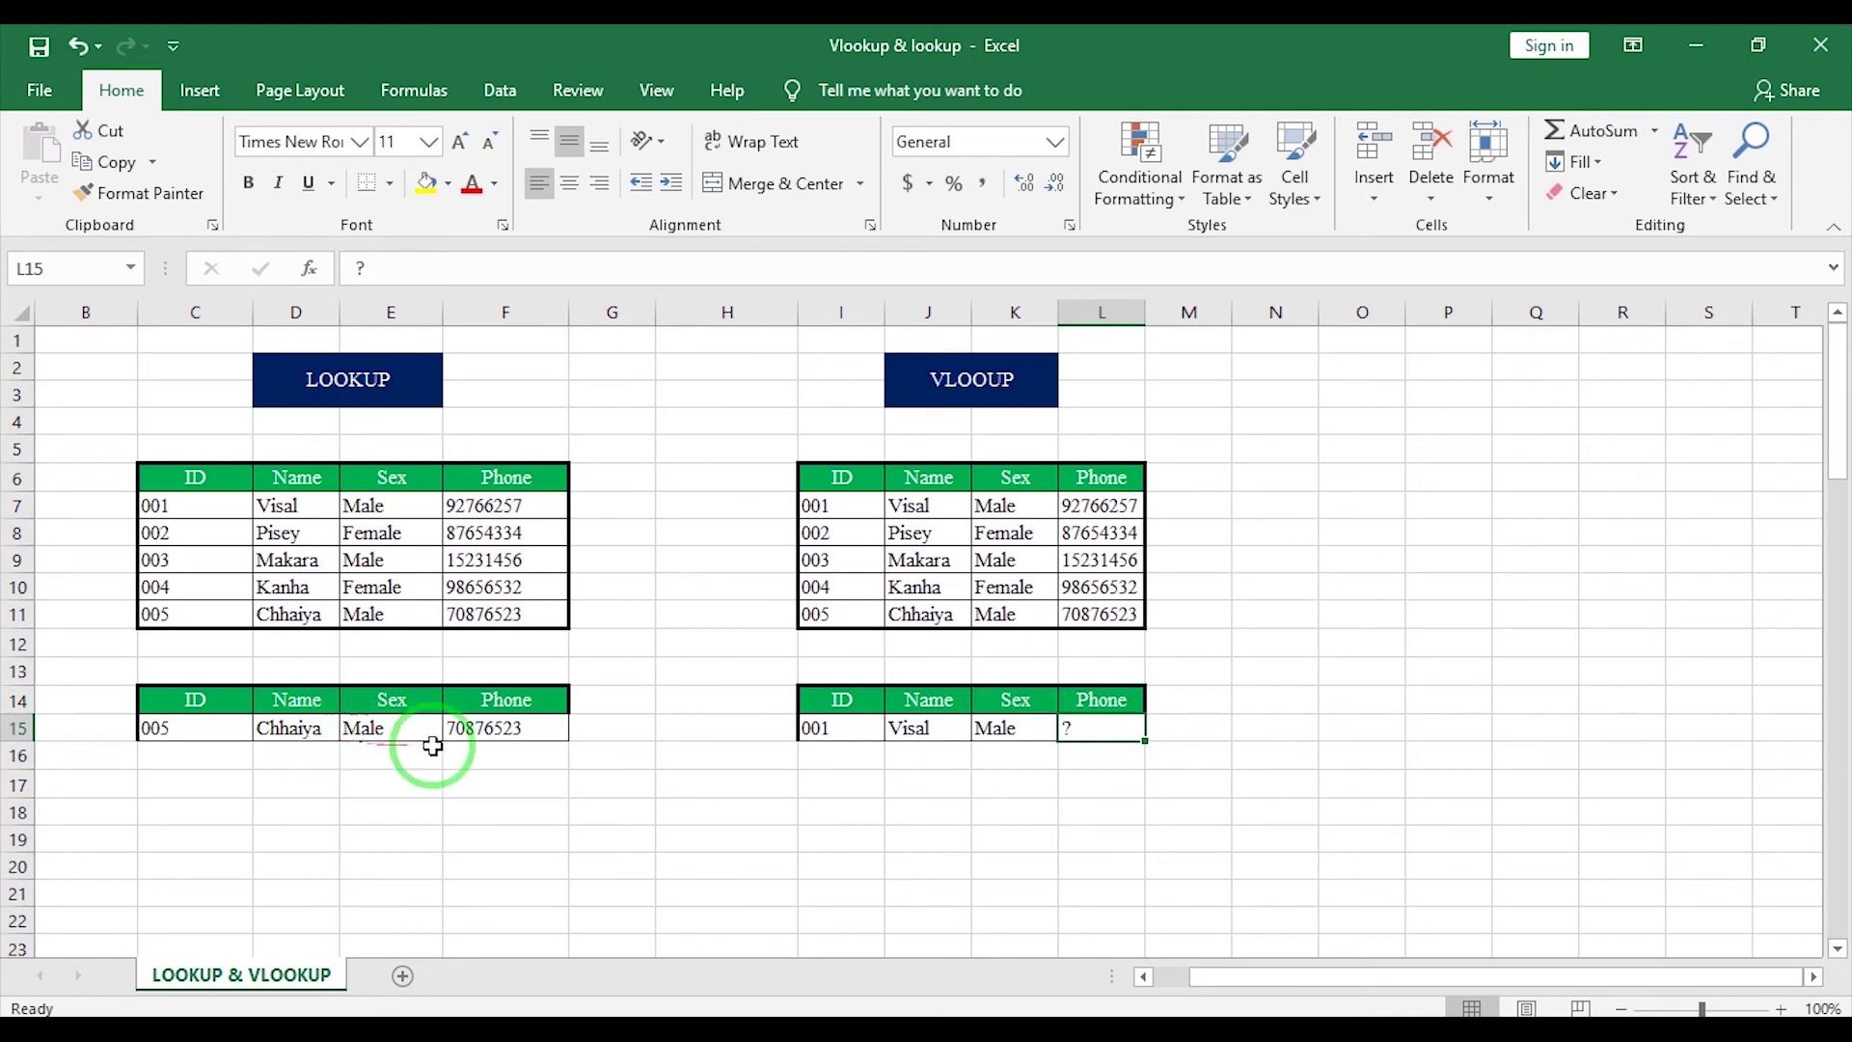
# Review the Name formula's FALSE match argument, then start entering ID 6.
pyautogui.click(994, 732)
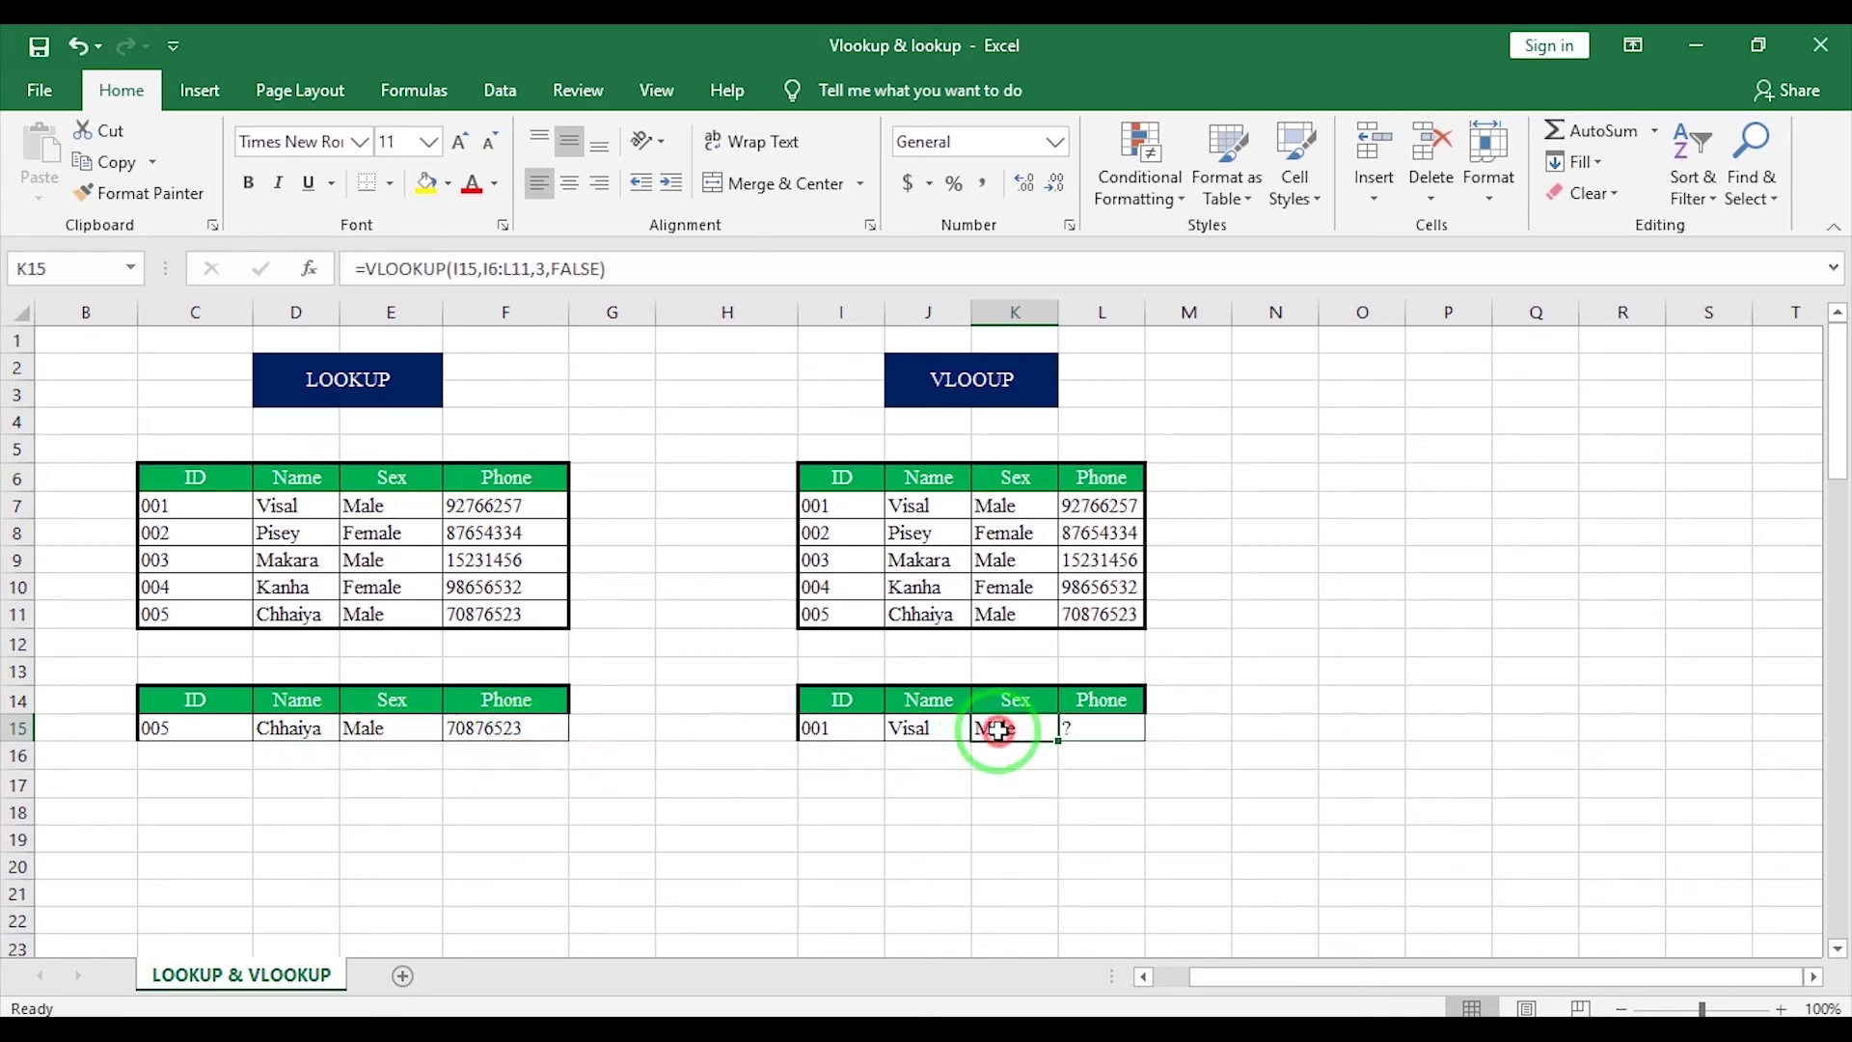
pyautogui.click(914, 729)
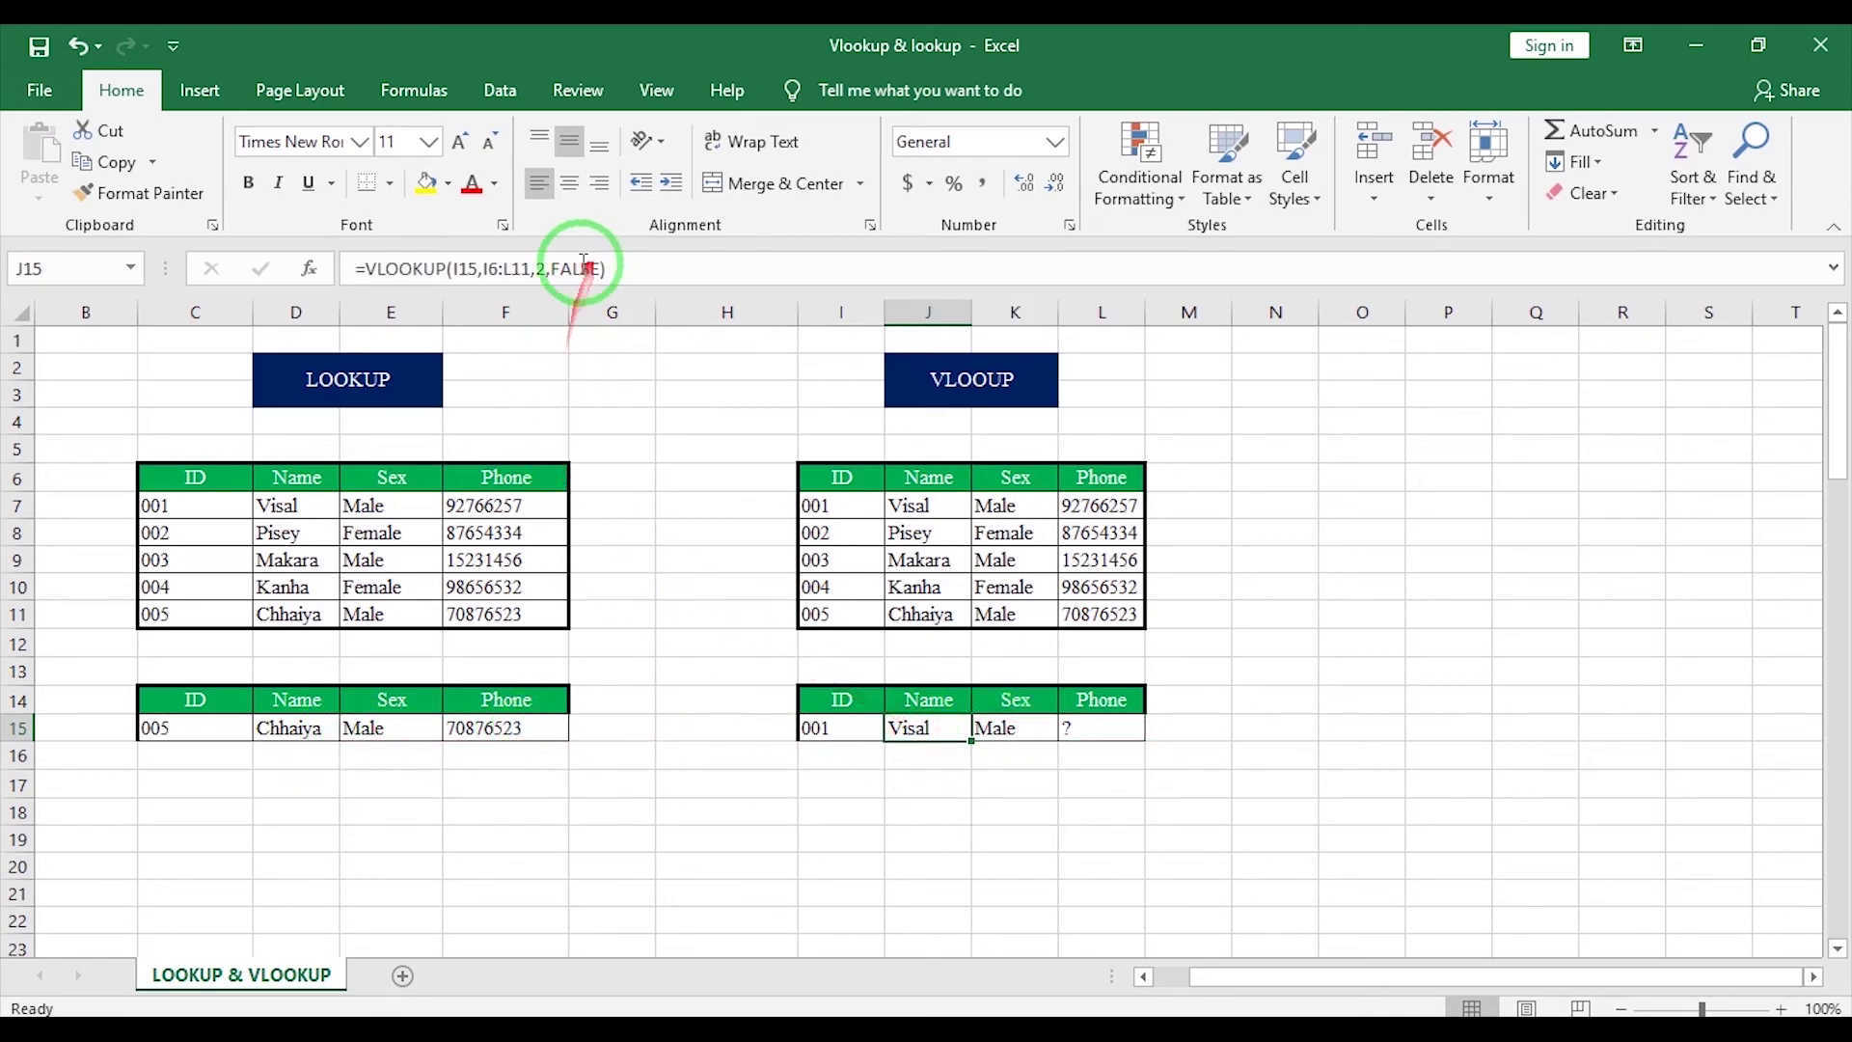
pyautogui.doubleClick(929, 728)
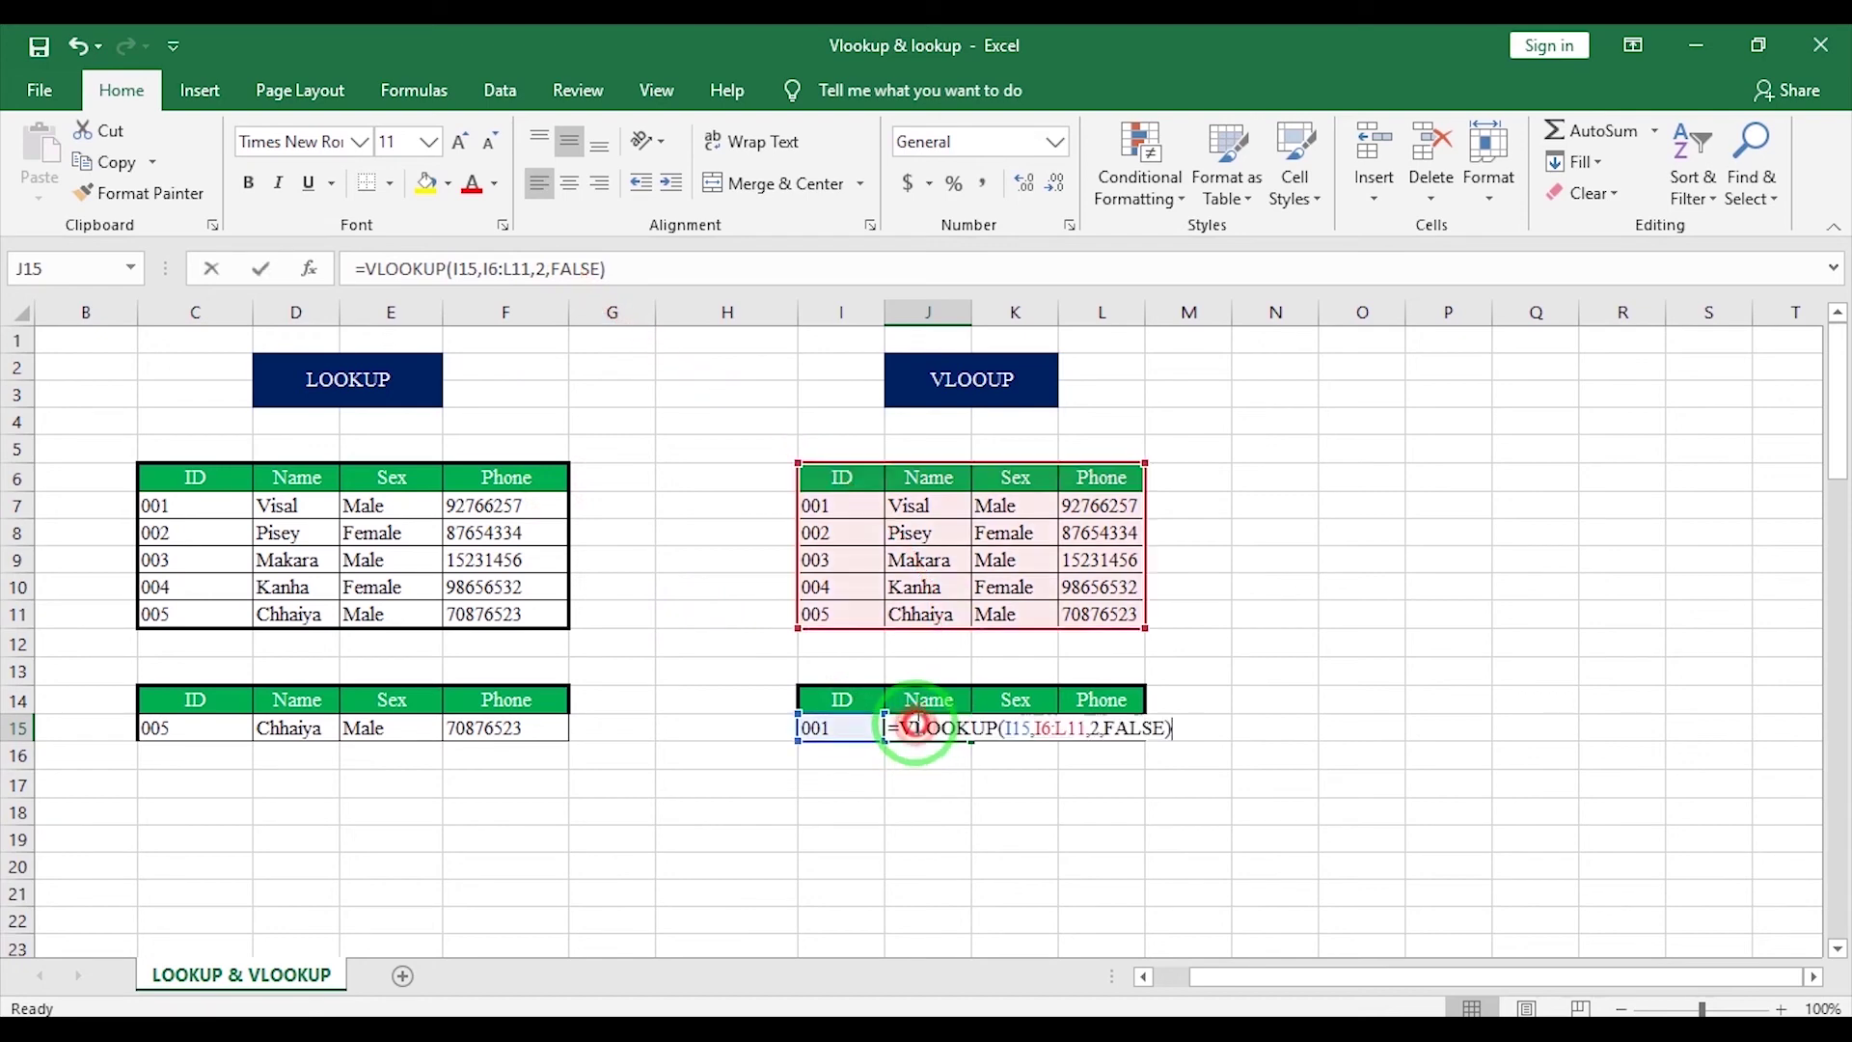
pyautogui.click(1166, 727)
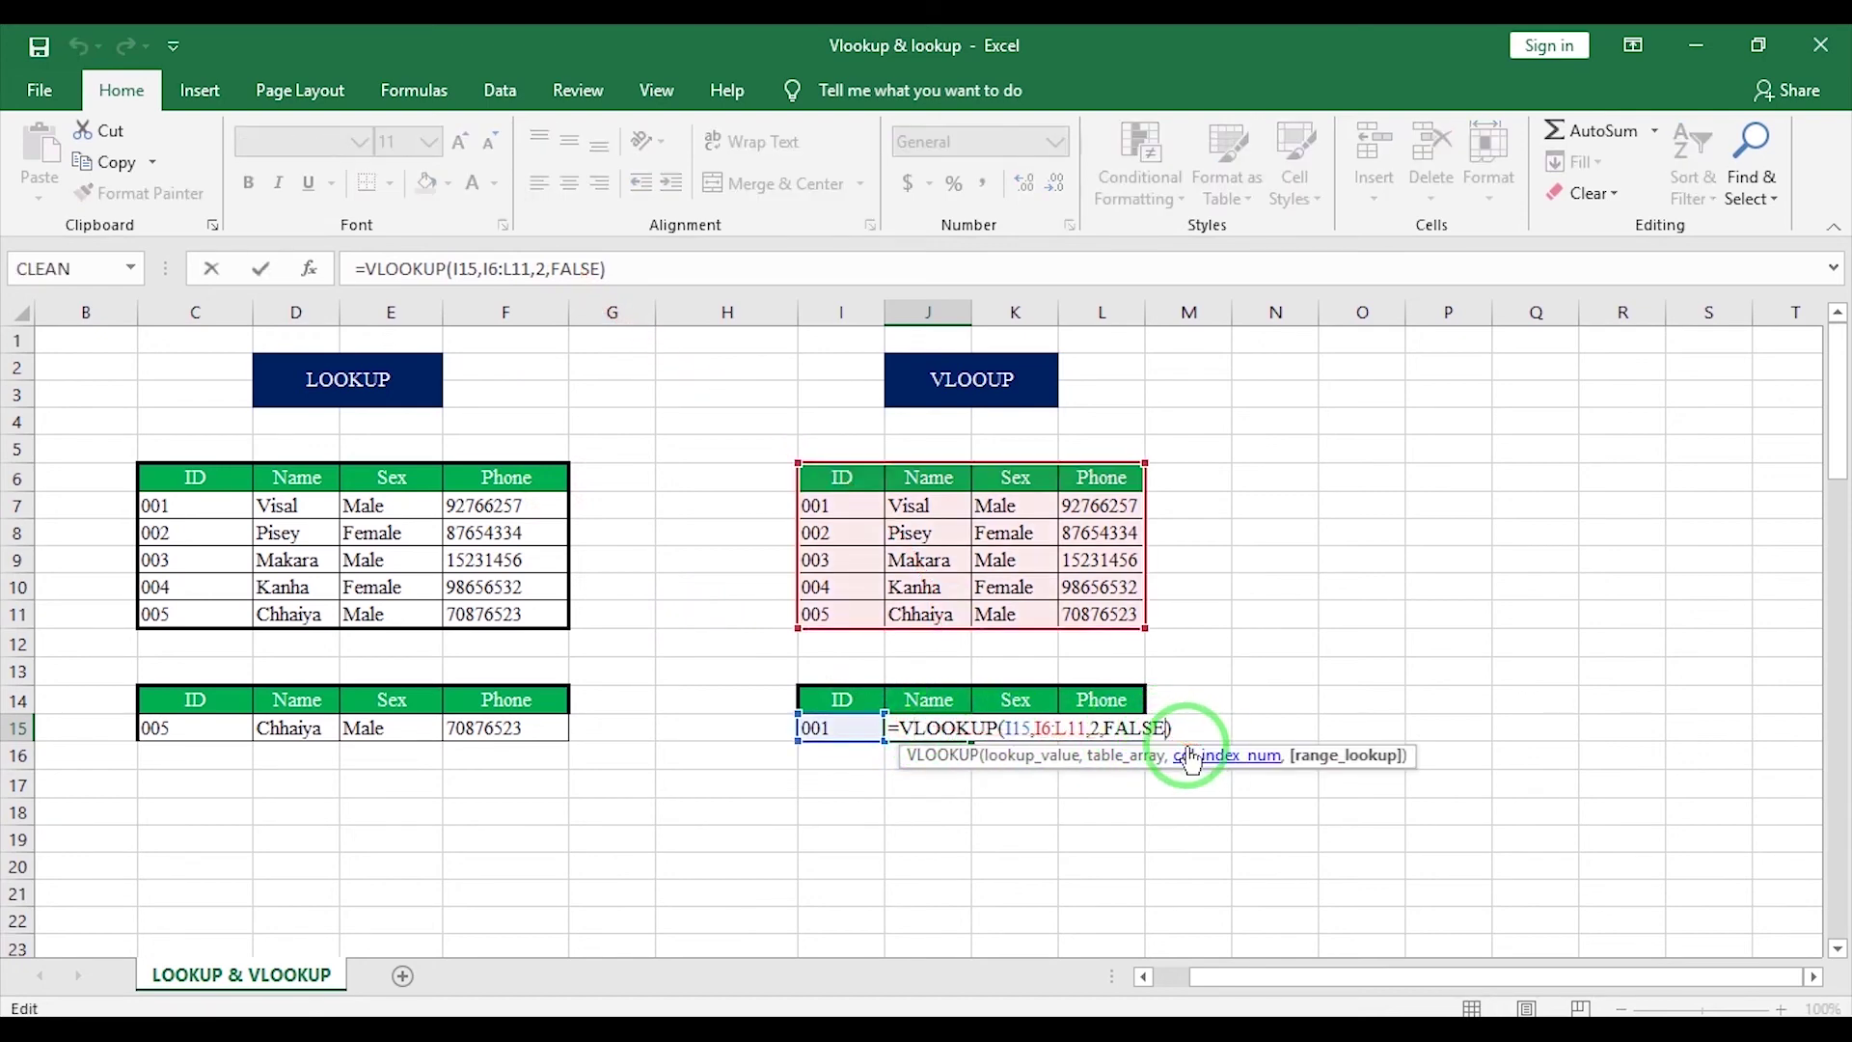
pyautogui.press('Return')
pyautogui.click(820, 728)
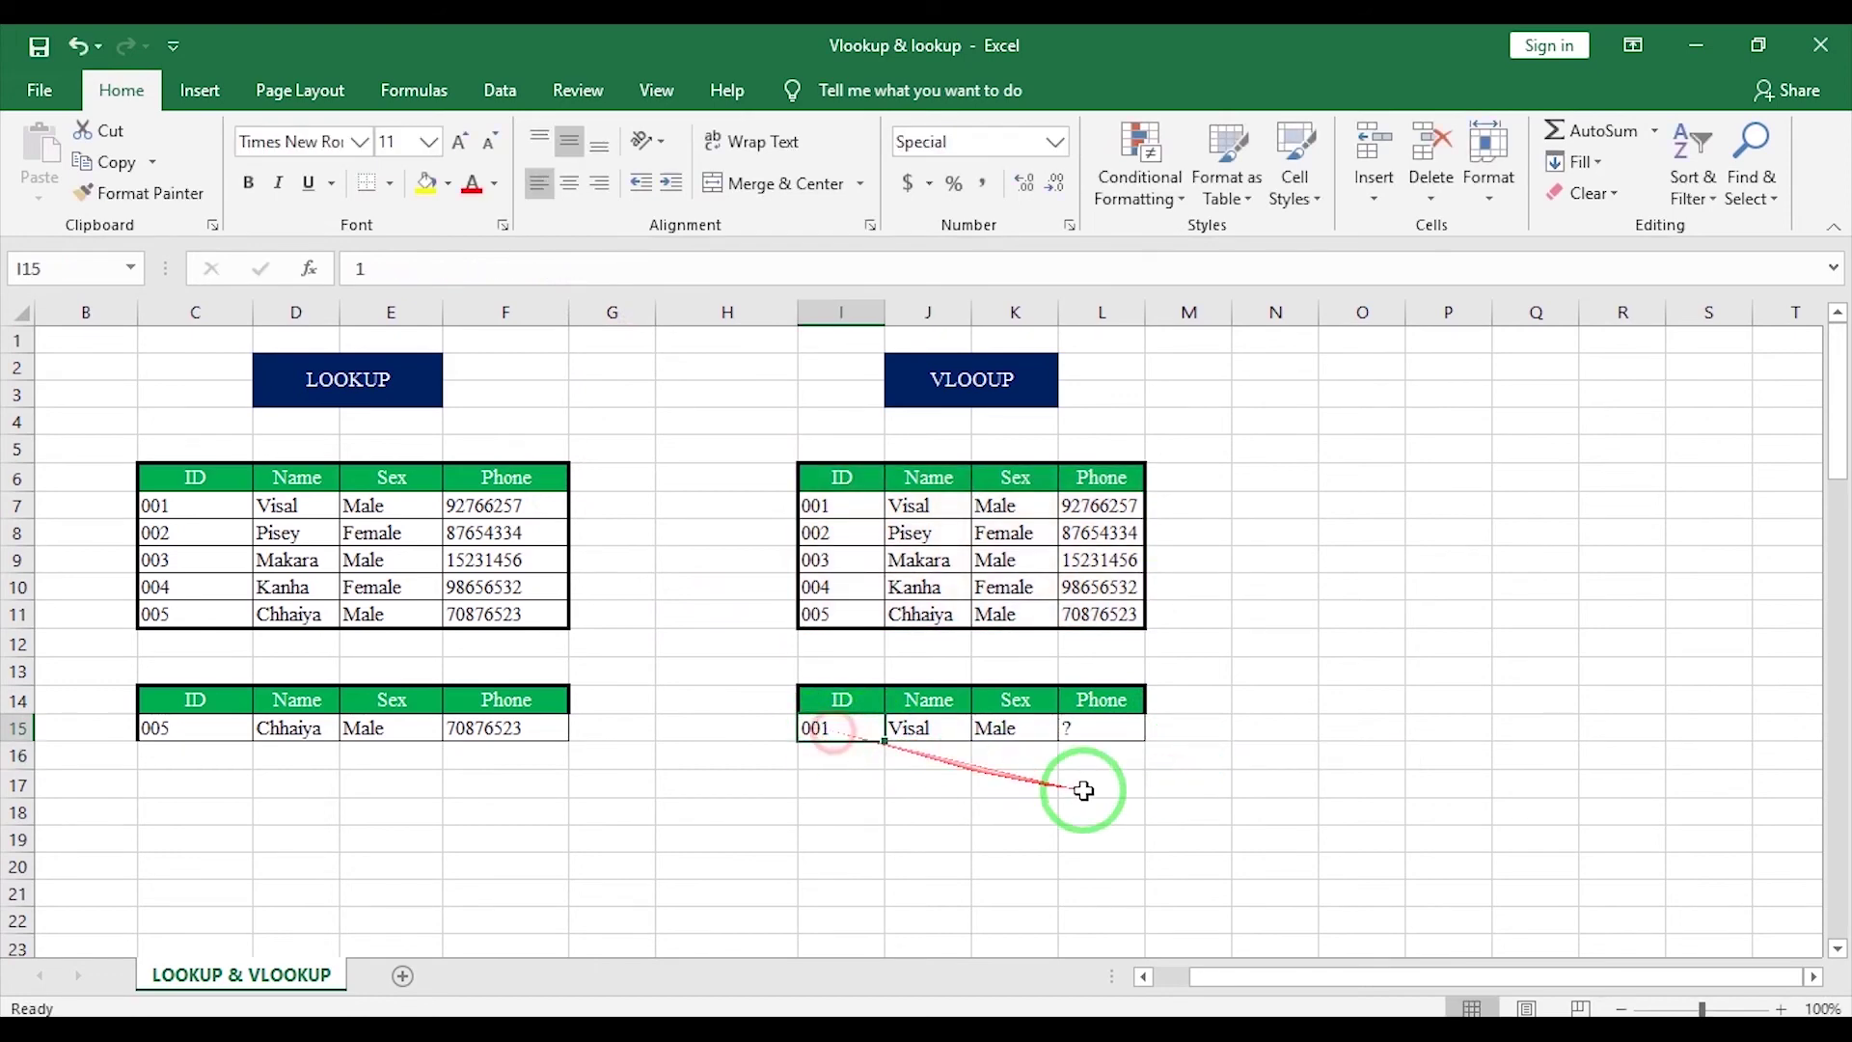
pyautogui.write('6')
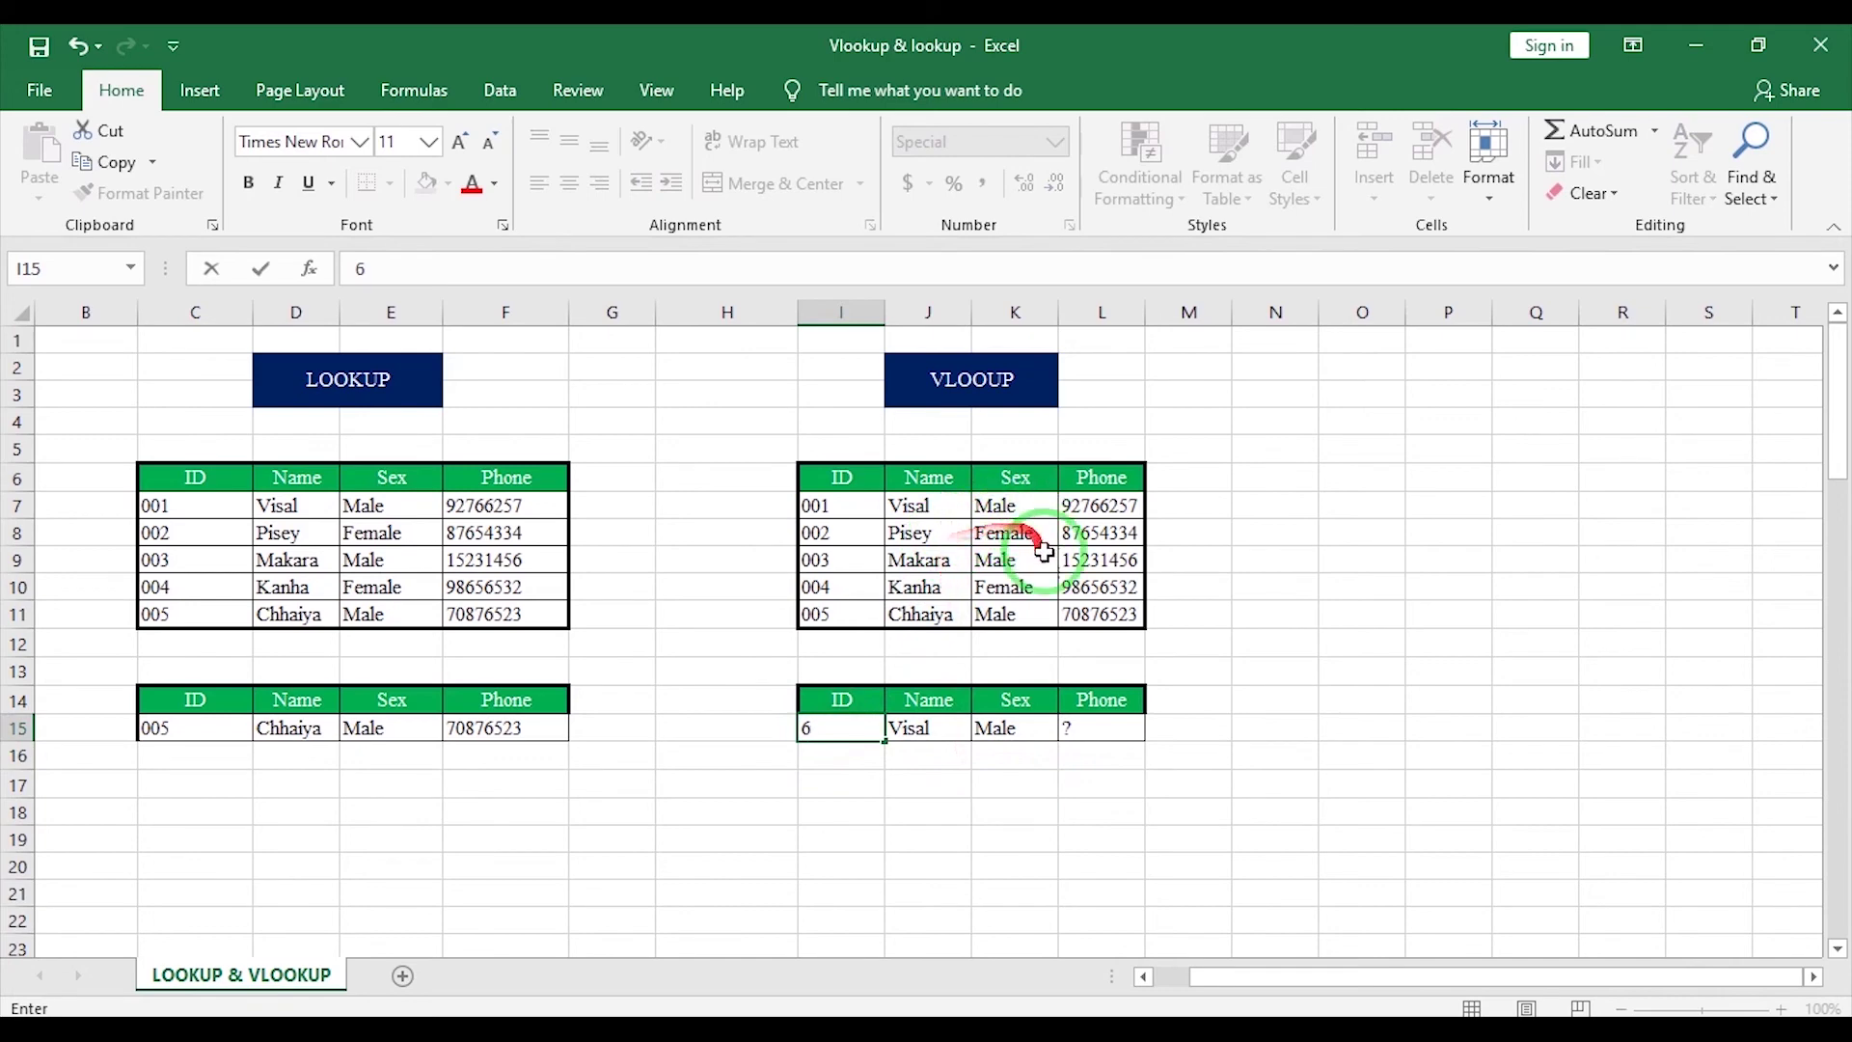
# Commit ID 006 and inspect the resulting #N/A Name and Sex errors.
pyautogui.click(829, 598)
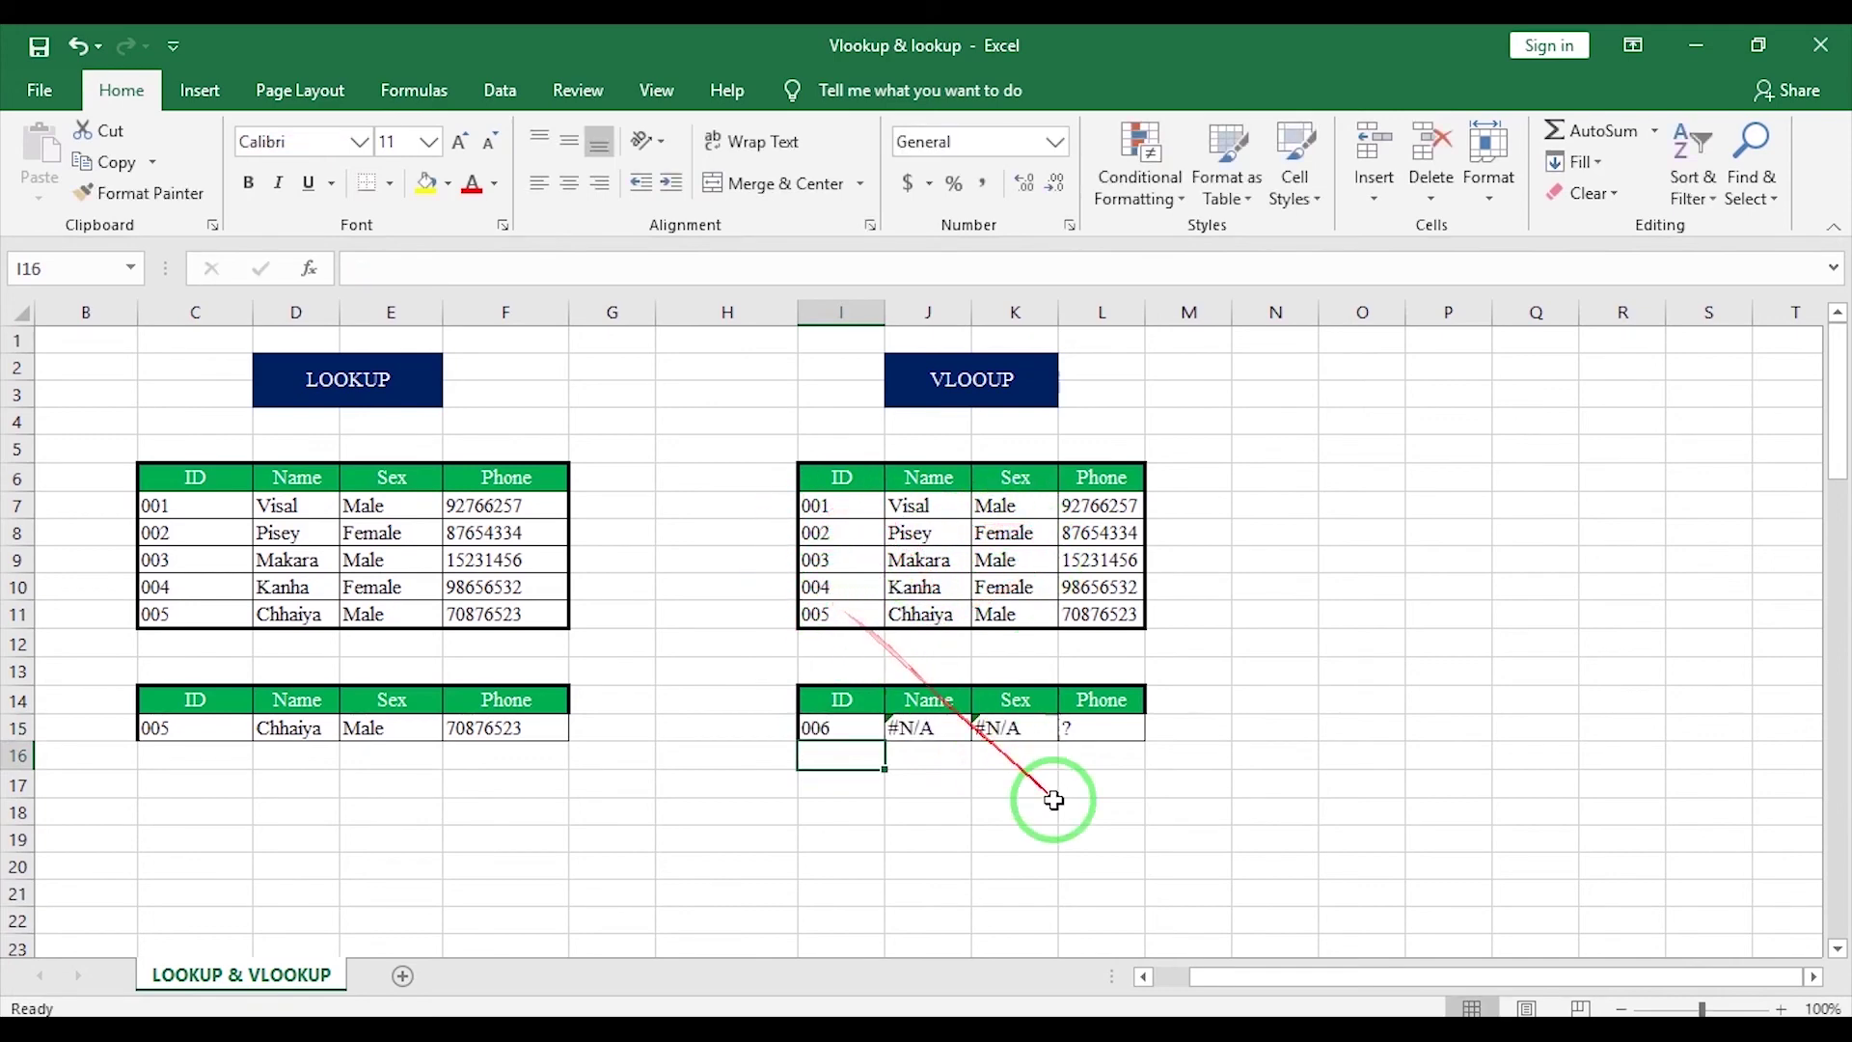
pyautogui.click(907, 730)
pyautogui.click(999, 728)
pyautogui.click(950, 727)
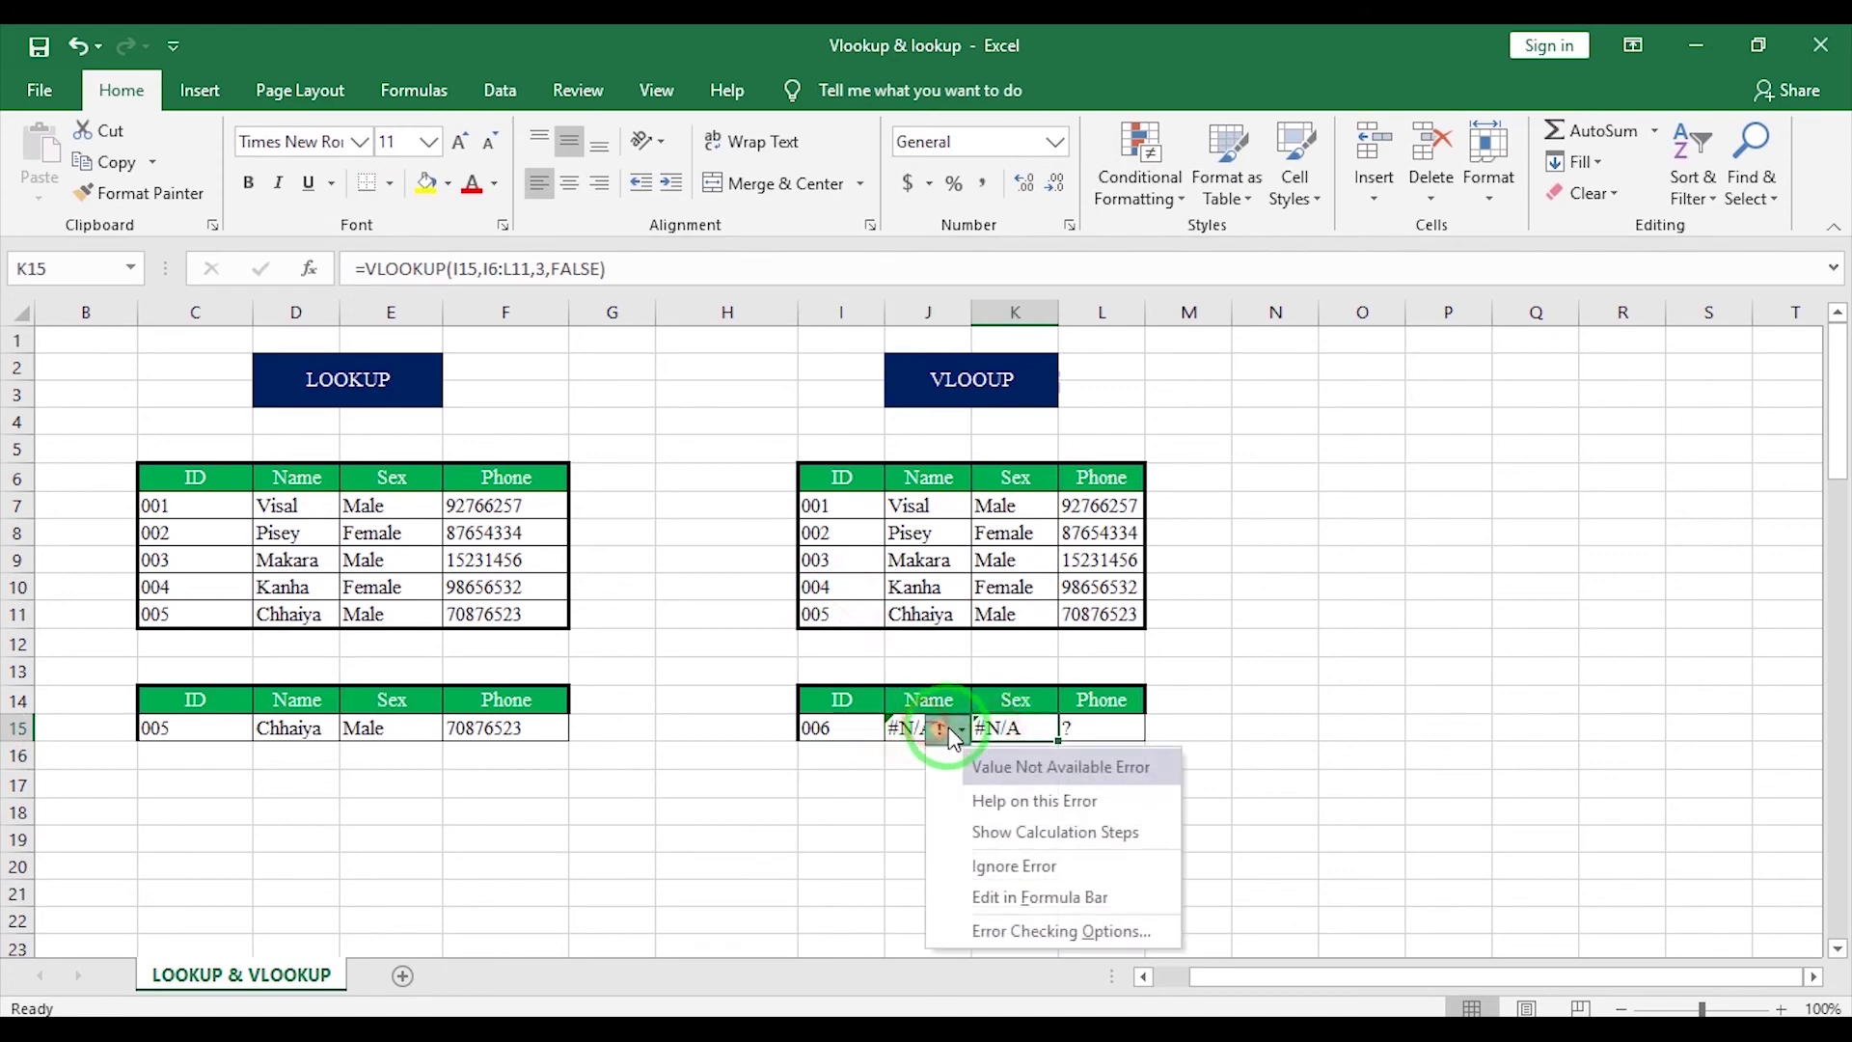
pyautogui.click(1286, 789)
pyautogui.click(916, 733)
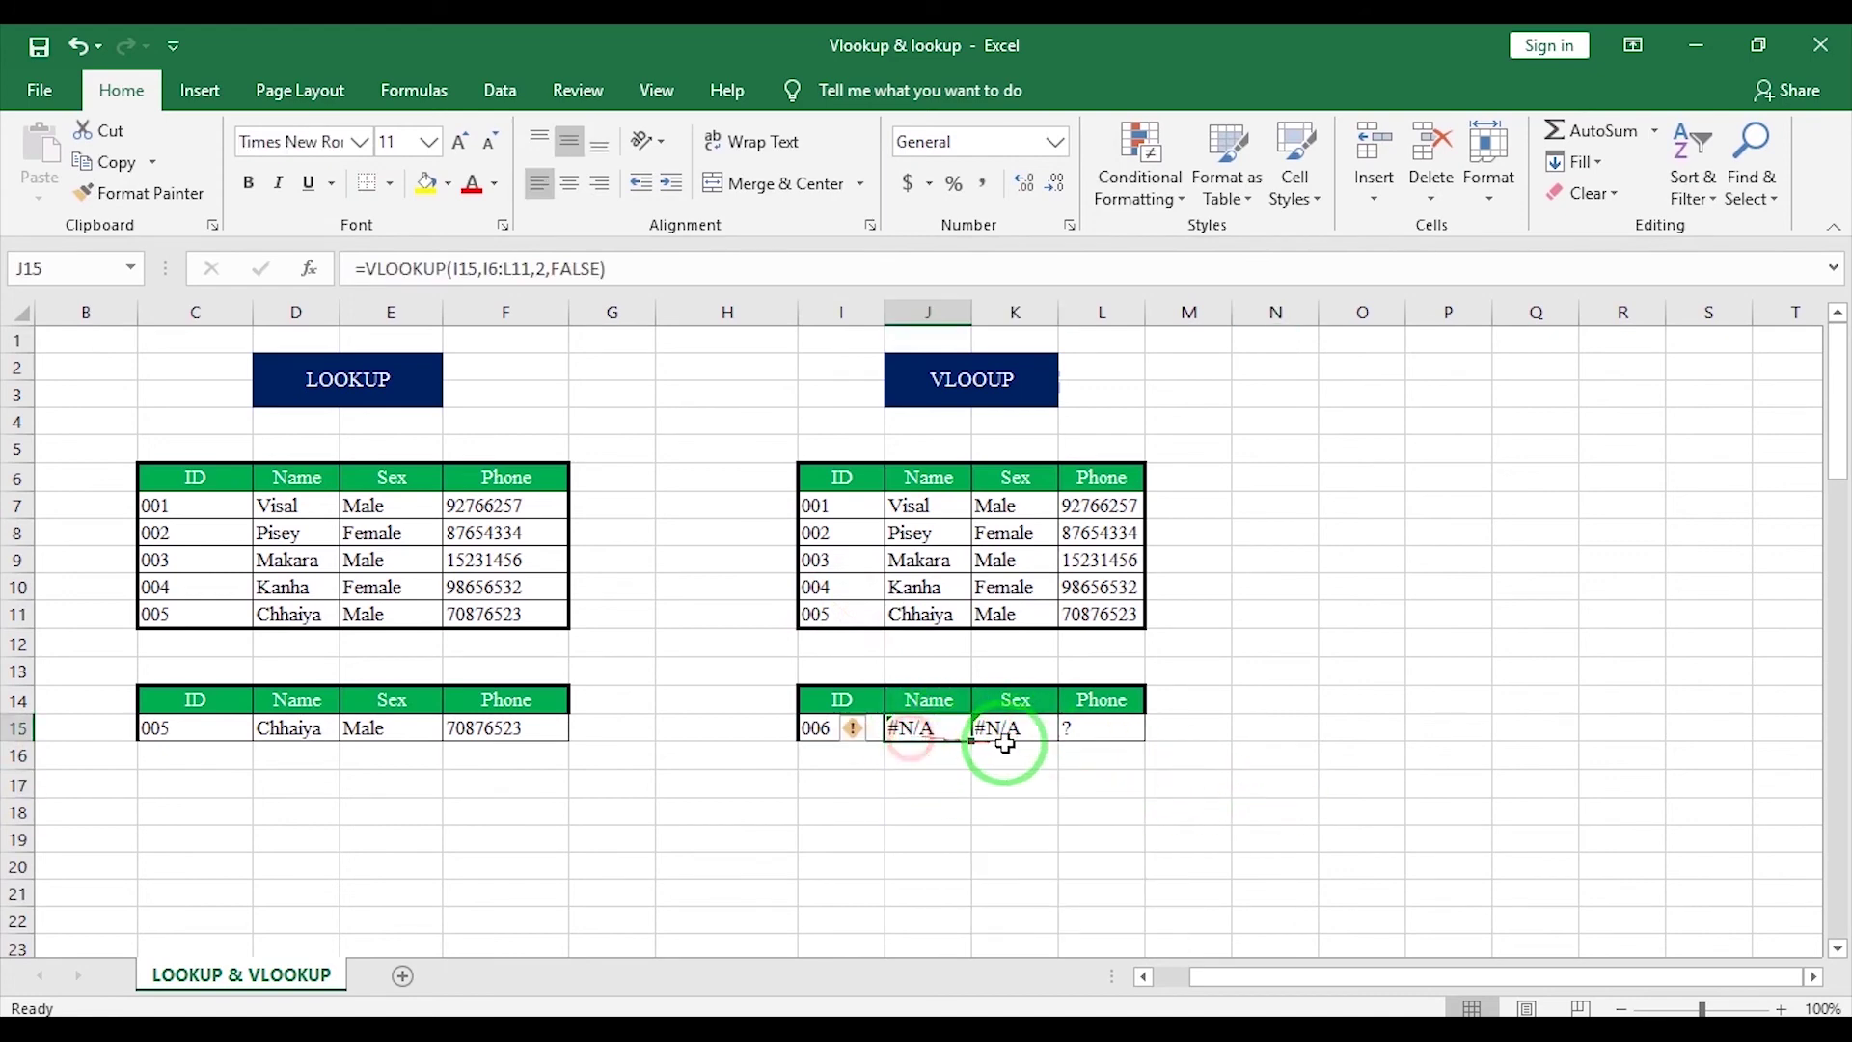
pyautogui.click(1019, 738)
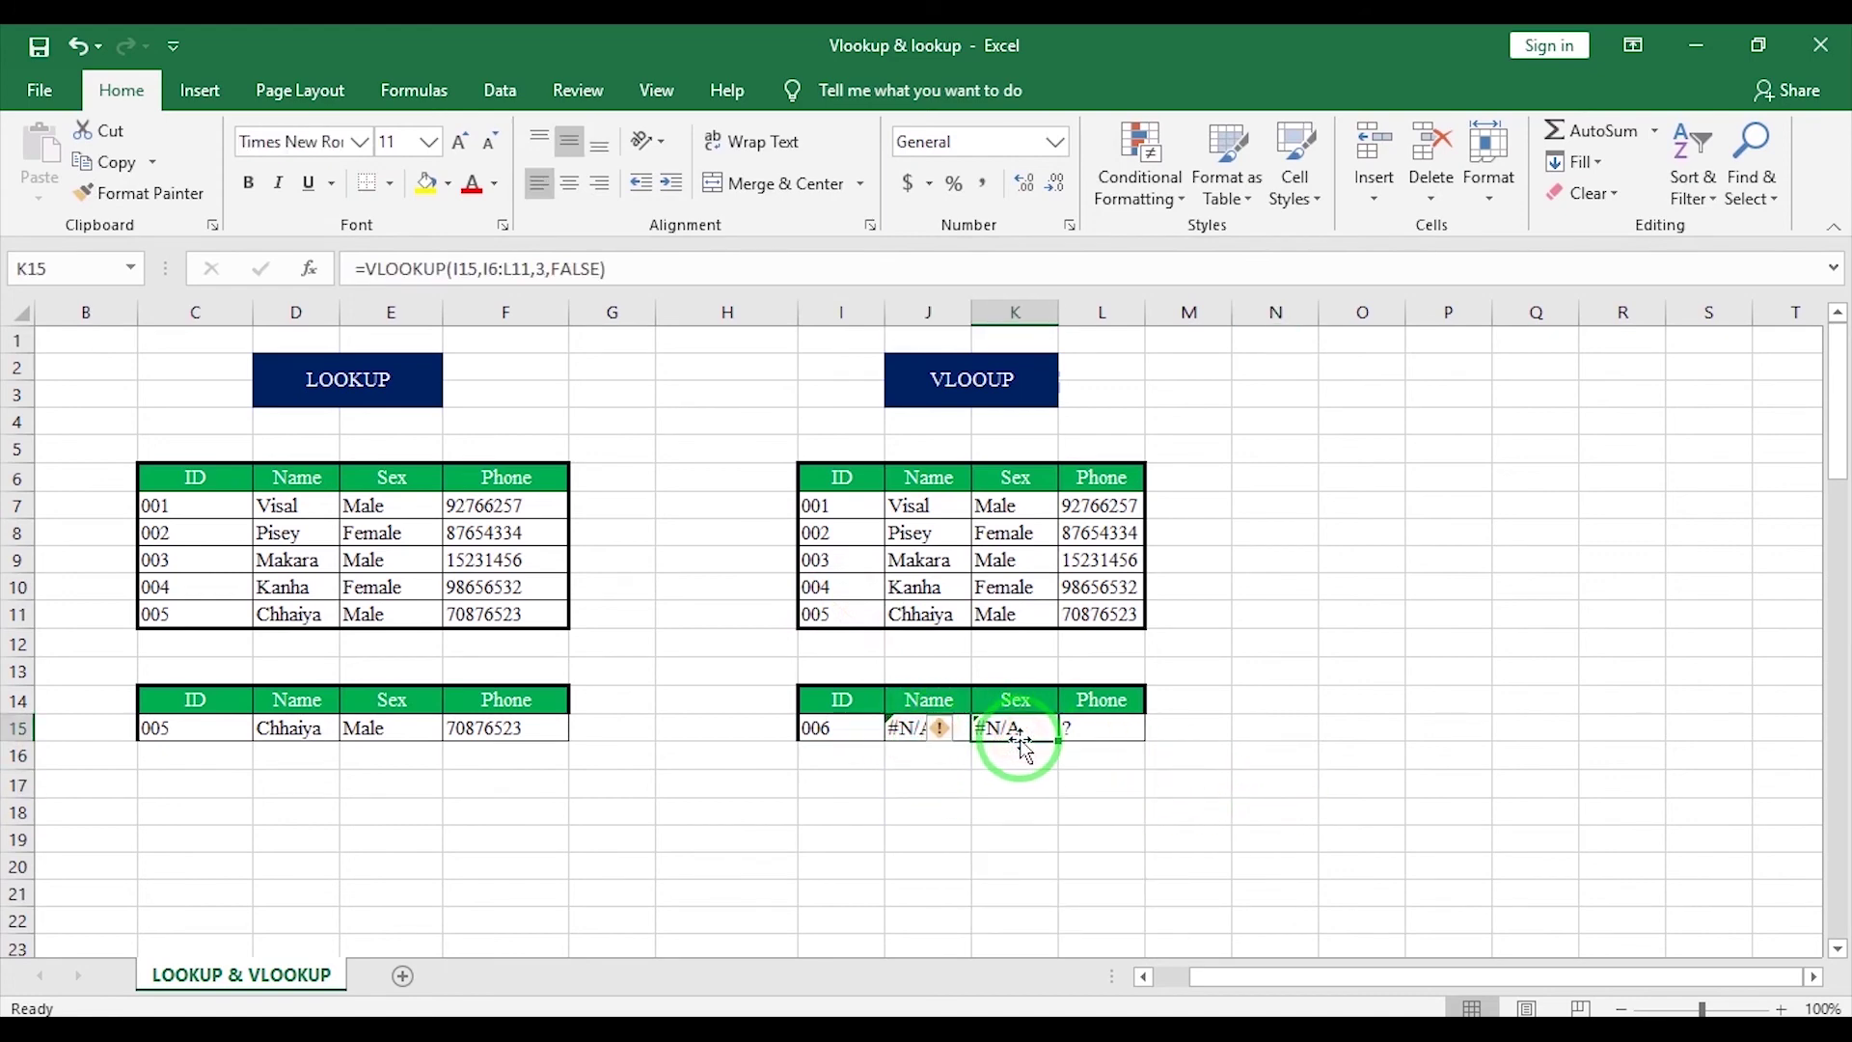
# Replace FALSE with TRUE in the J15 Name formula's match argument.
pyautogui.doubleClick(893, 730)
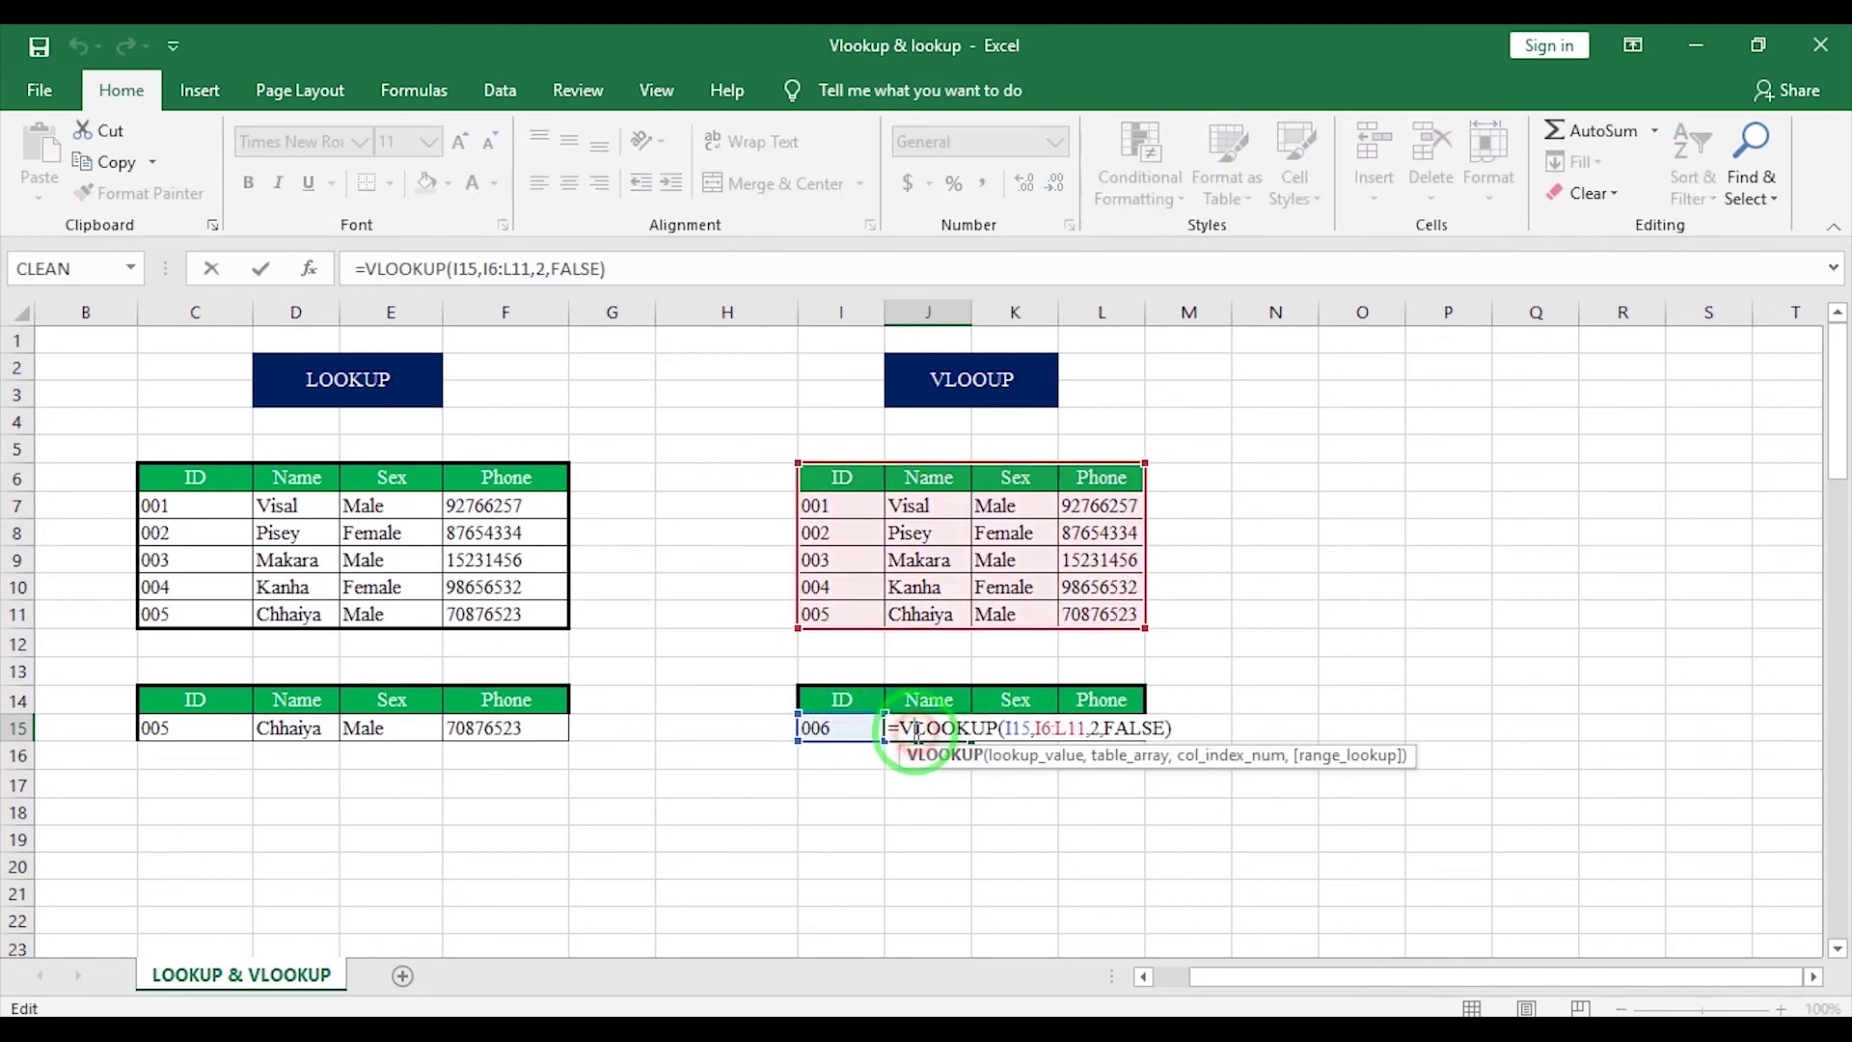
pyautogui.click(1159, 726)
pyautogui.press('BackSpace')
pyautogui.press('BackSpace')
pyautogui.press('BackSpace')
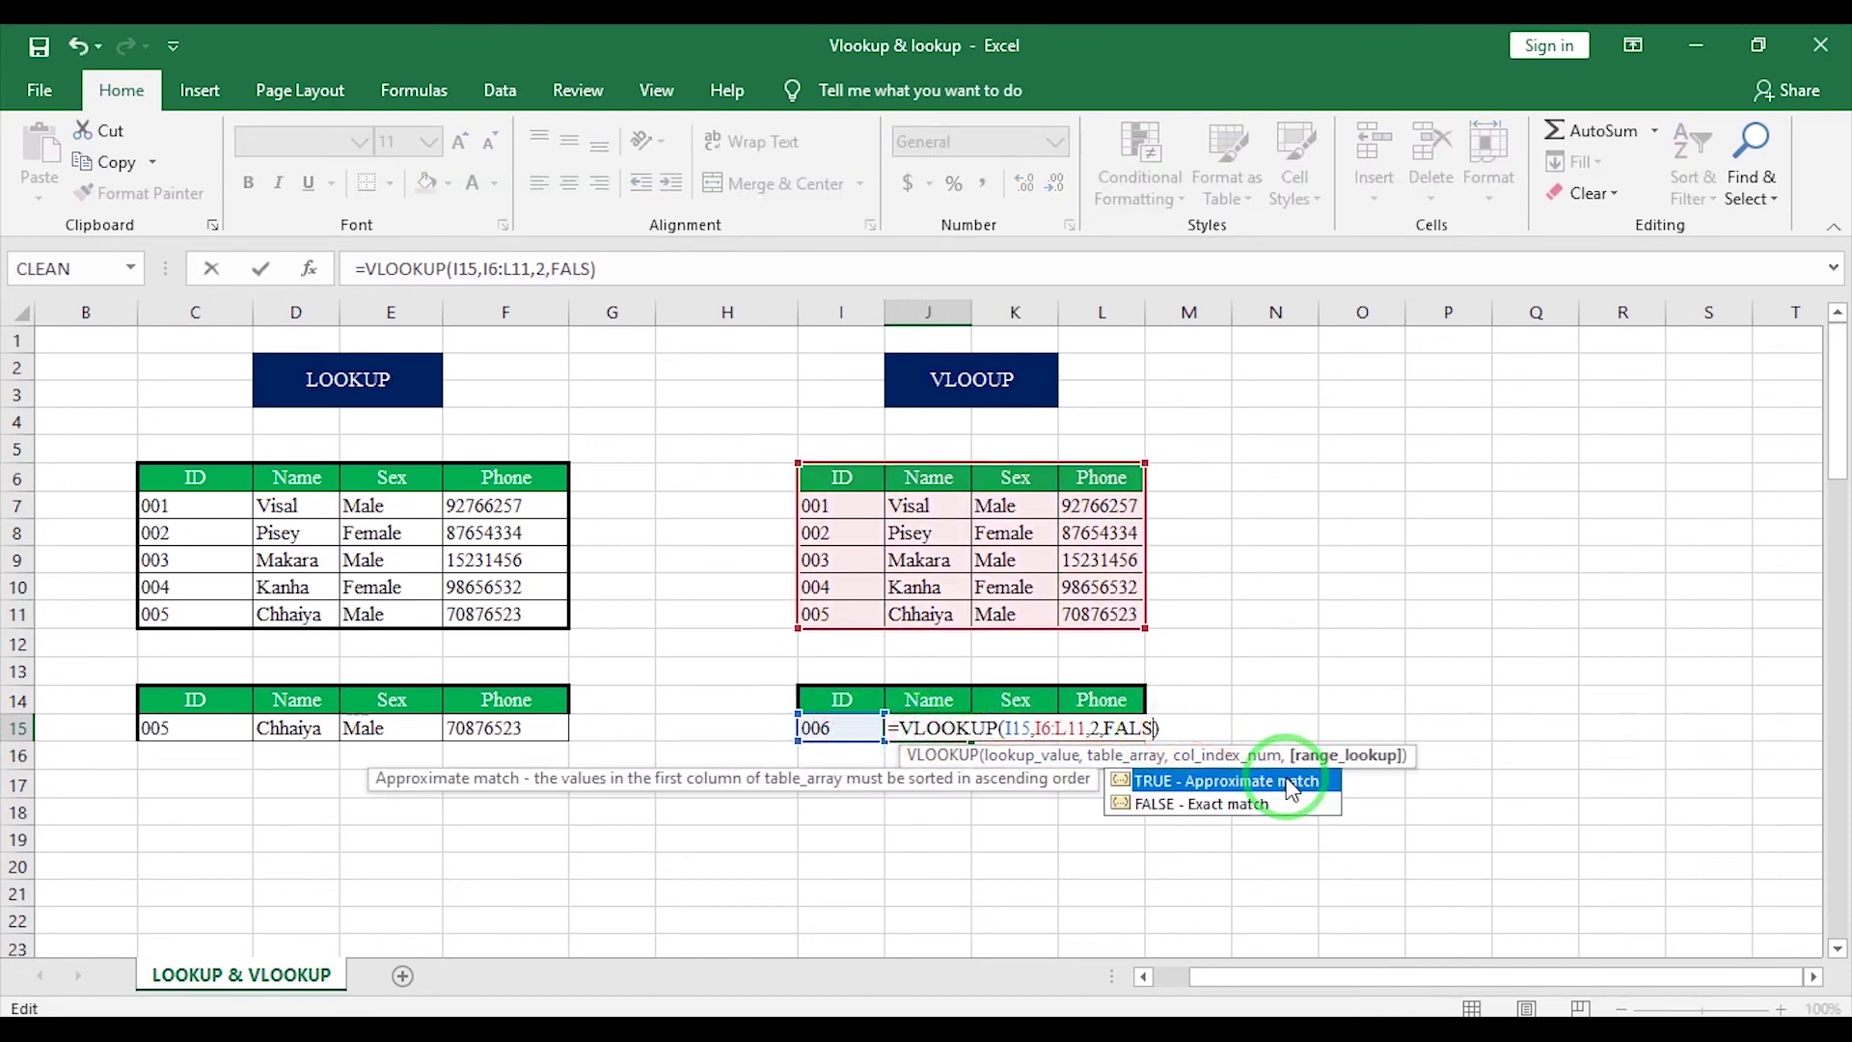
pyautogui.doubleClick(1157, 780)
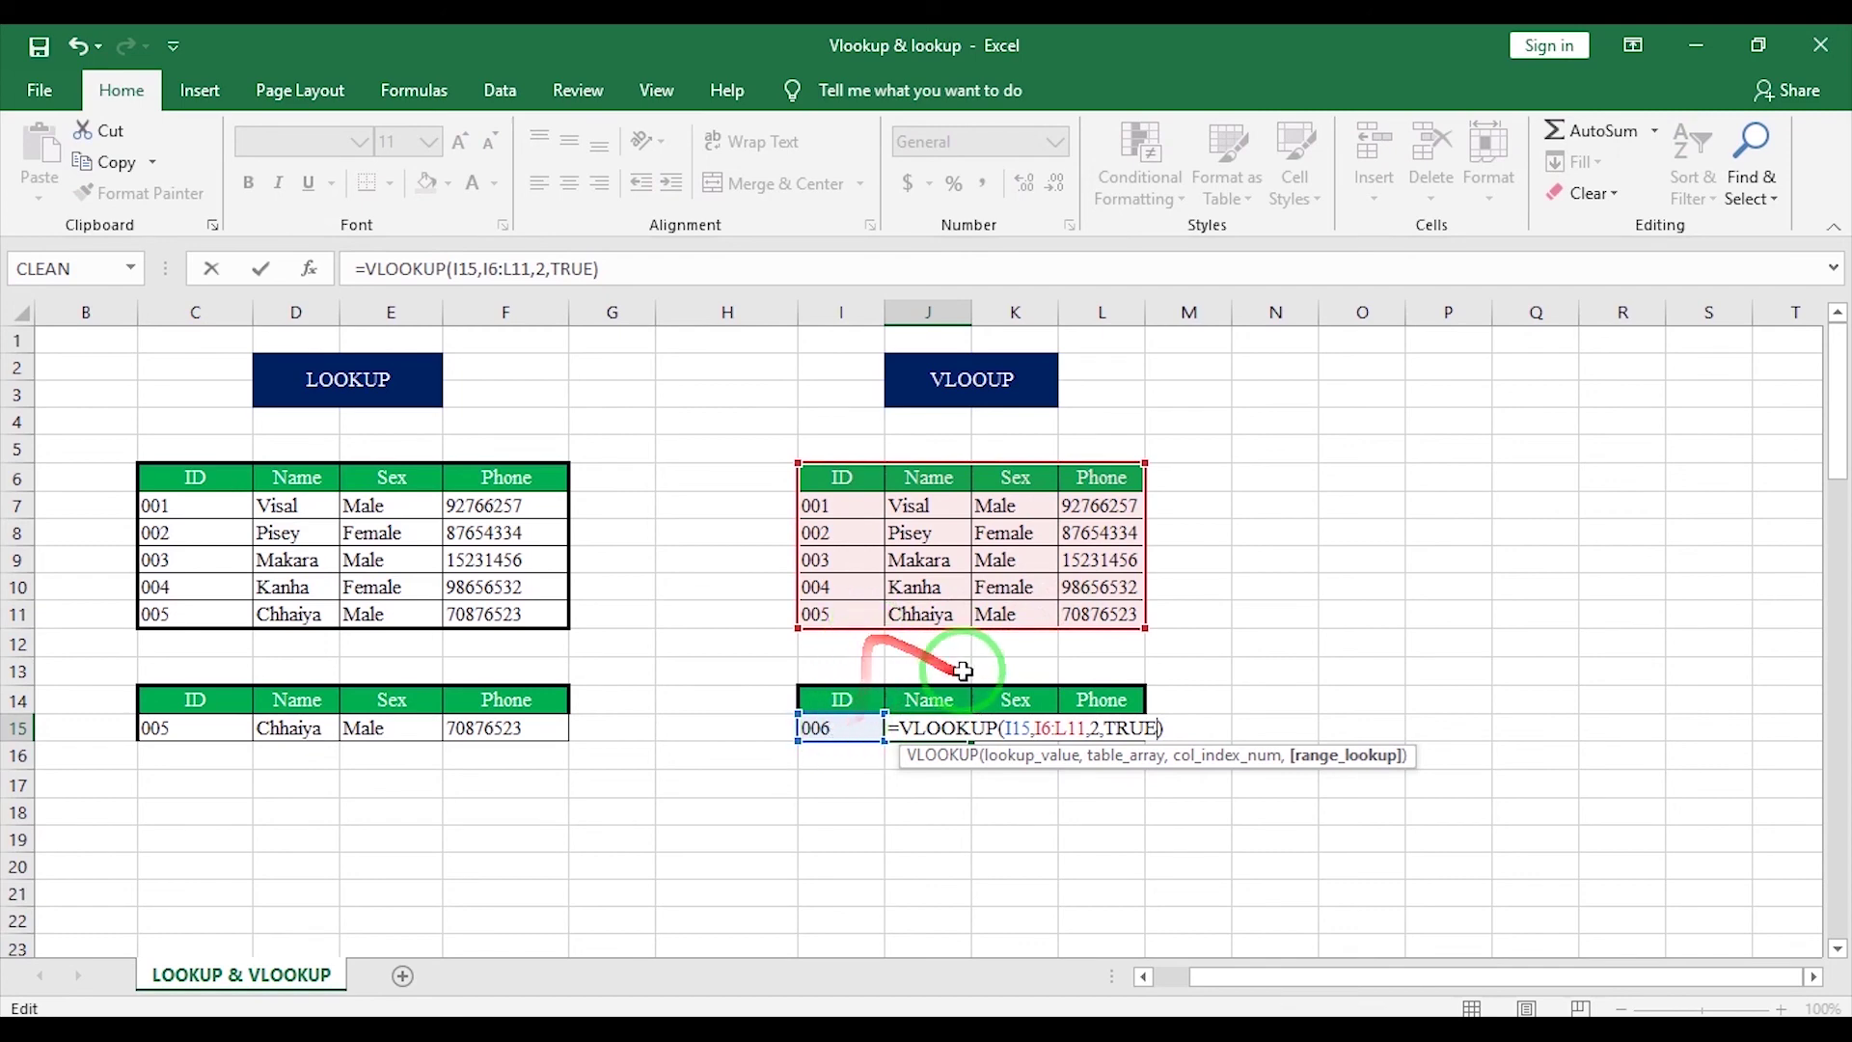
# Commit the TRUE approximate-match Name formula and enter ID 100 in I15.
pyautogui.press('Return')
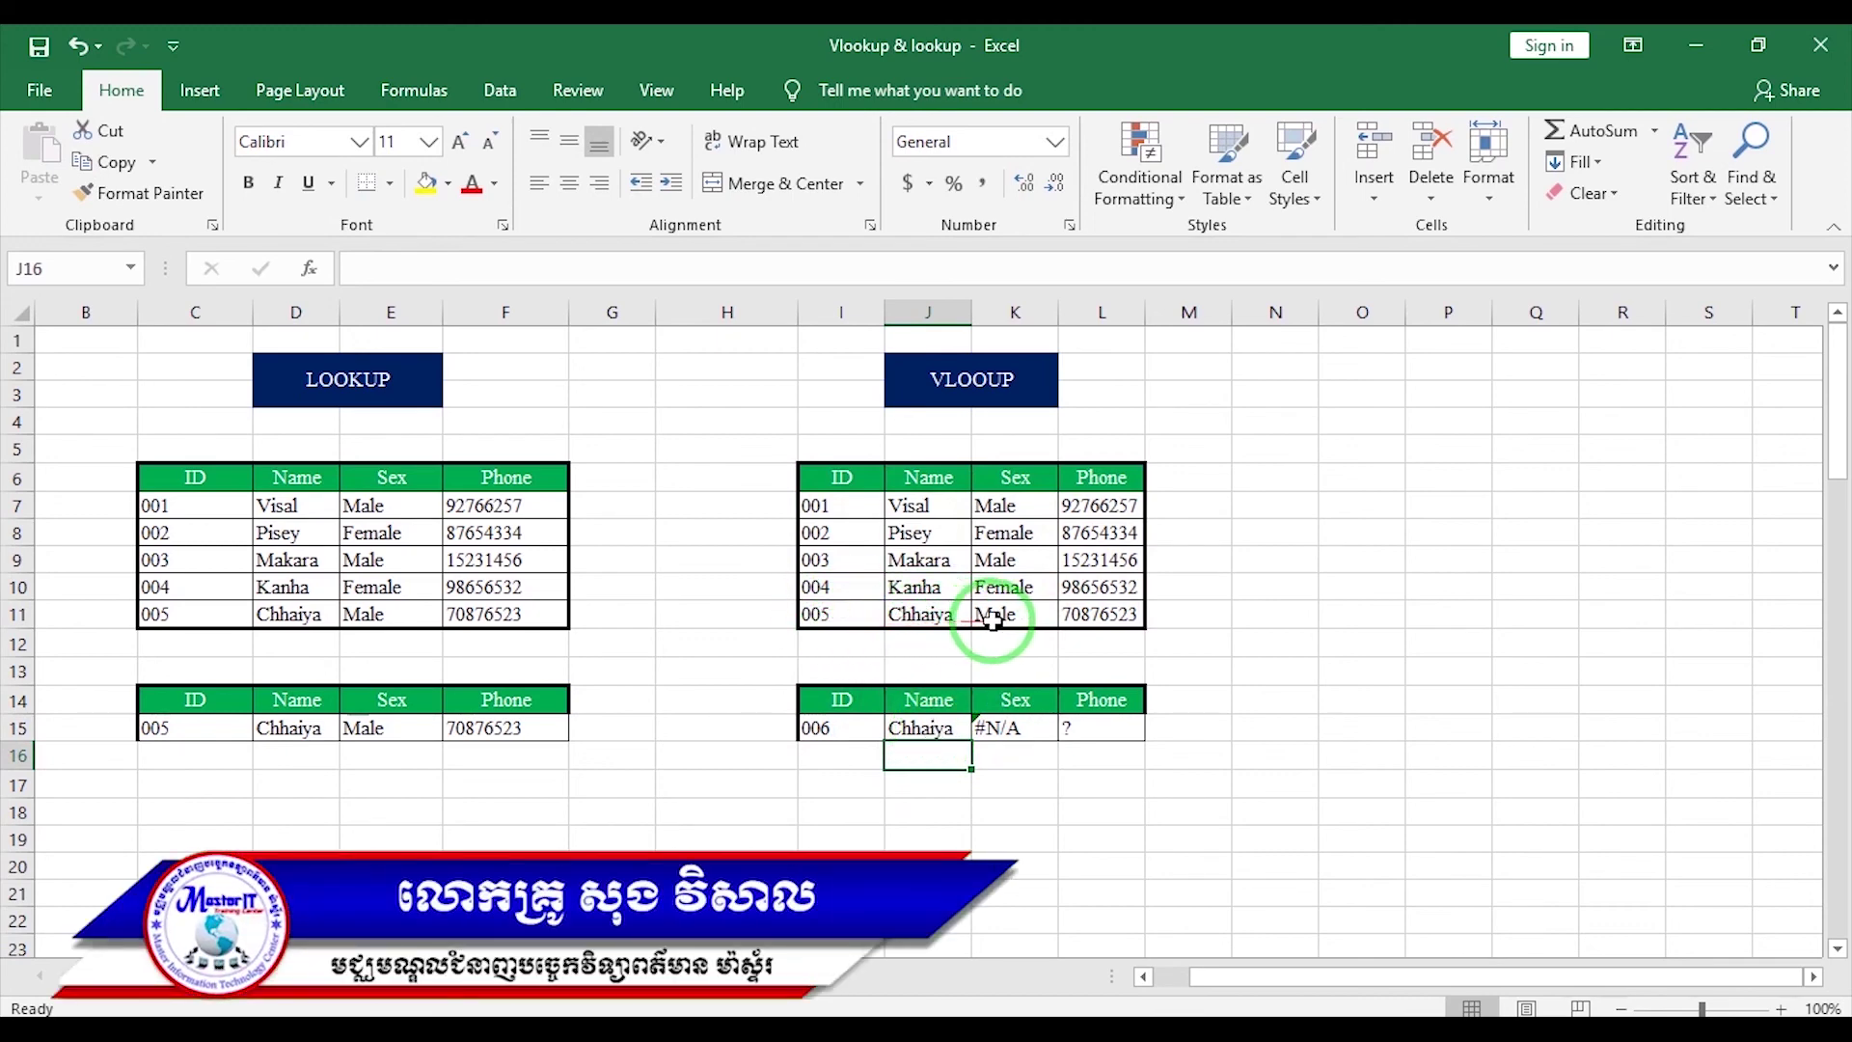
pyautogui.click(830, 730)
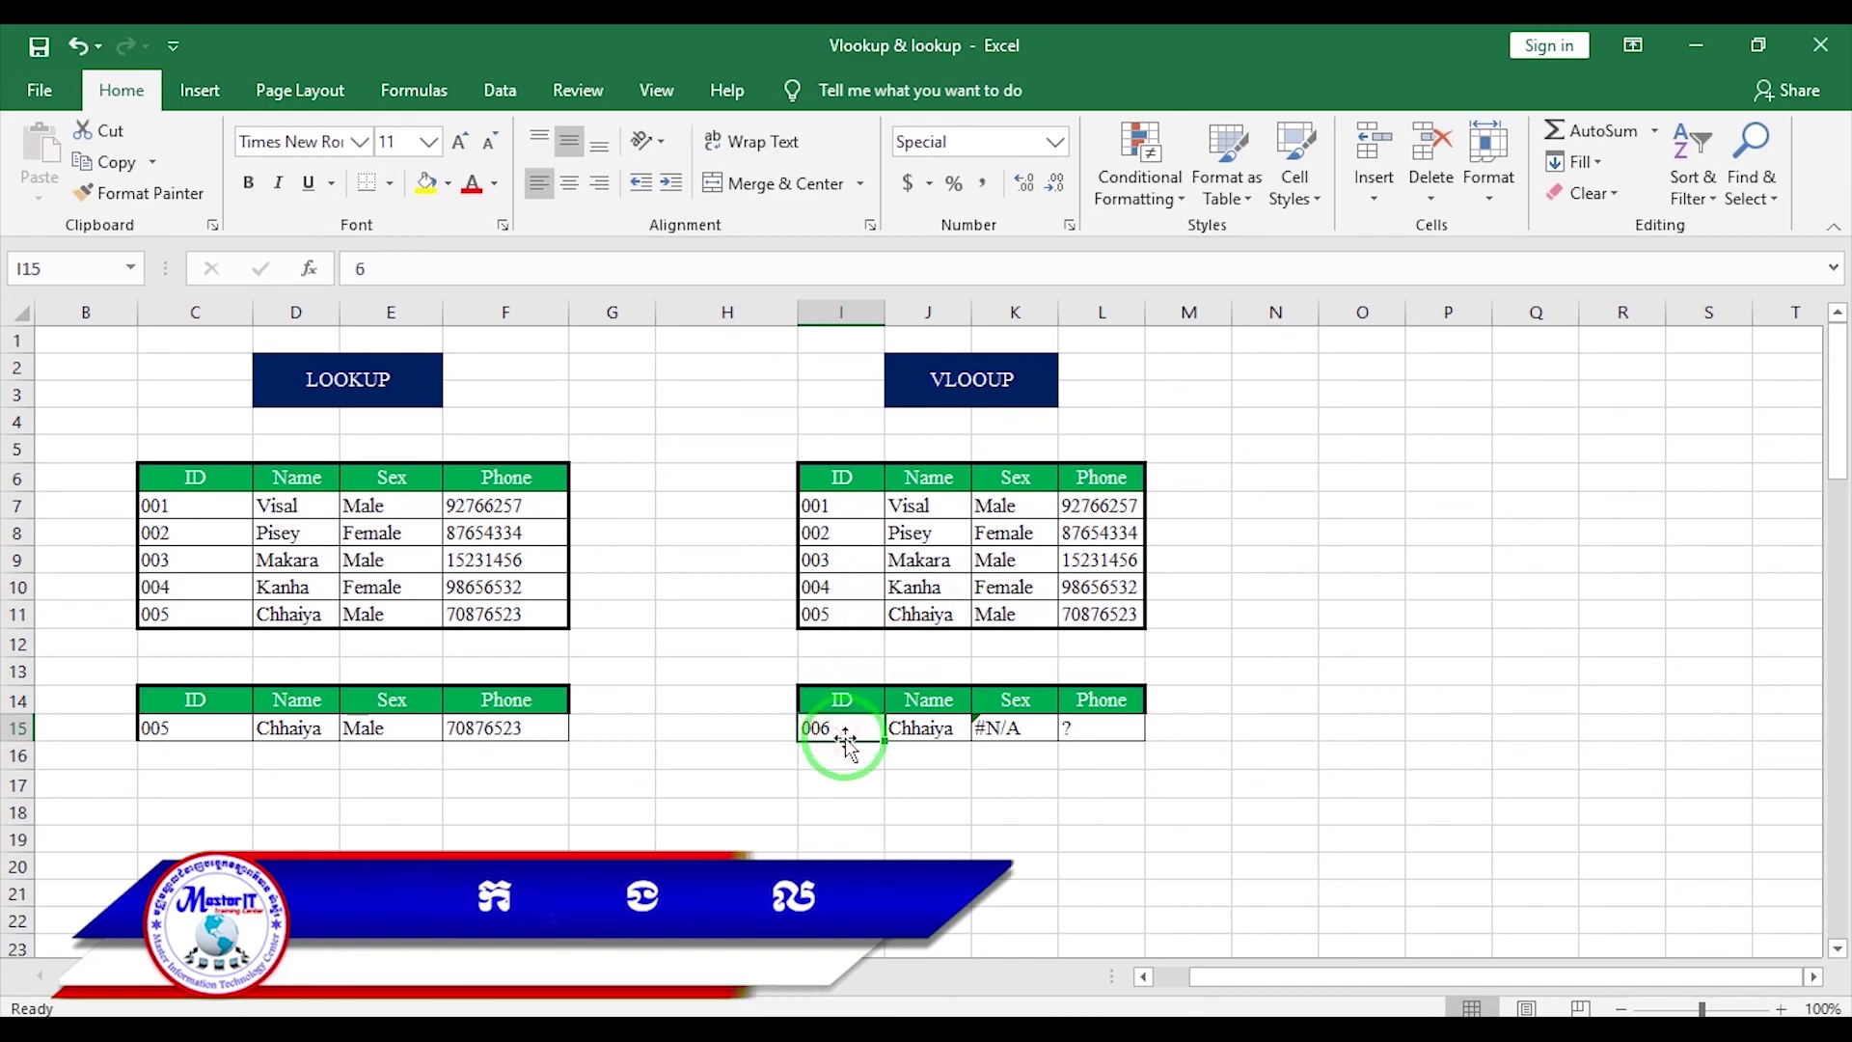
pyautogui.write('100')
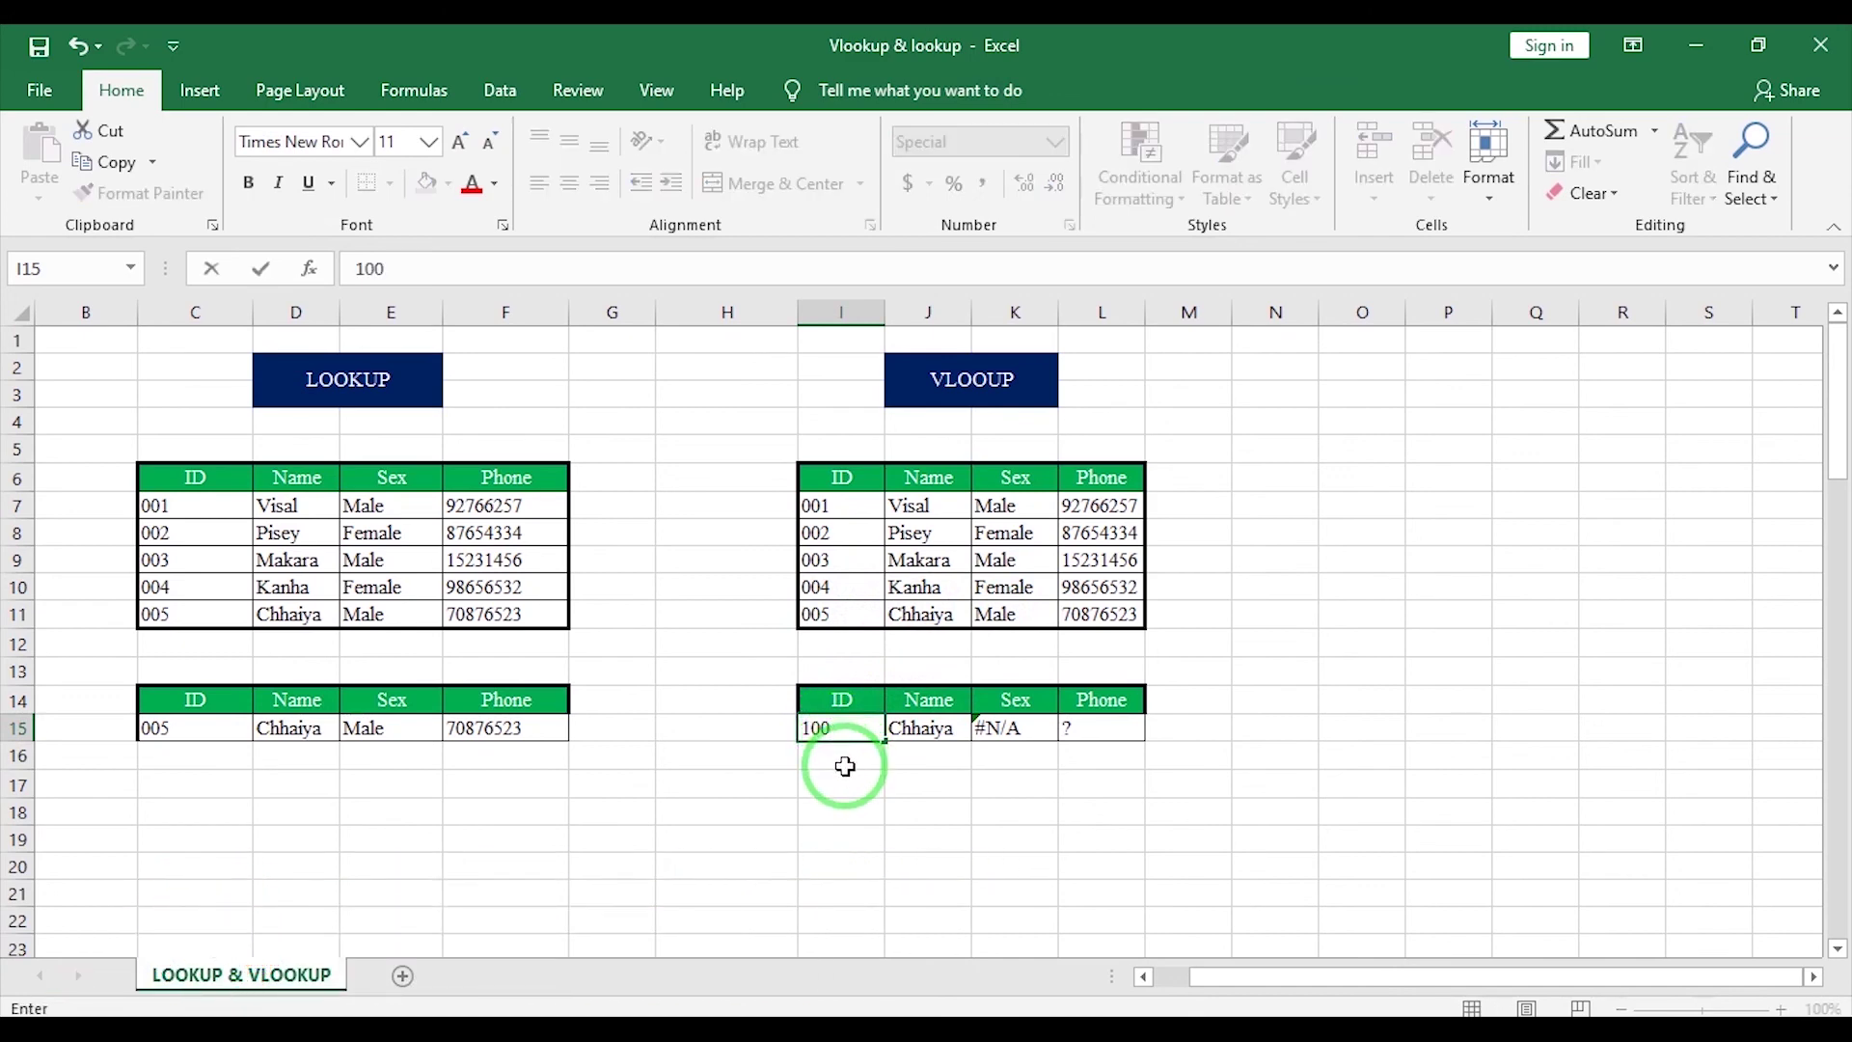
pyautogui.press('Return')
# Compare the Name result Chhaiya for ID 100 with the exact-match FALSE Sex formula returning #N/A.
pyautogui.click(944, 736)
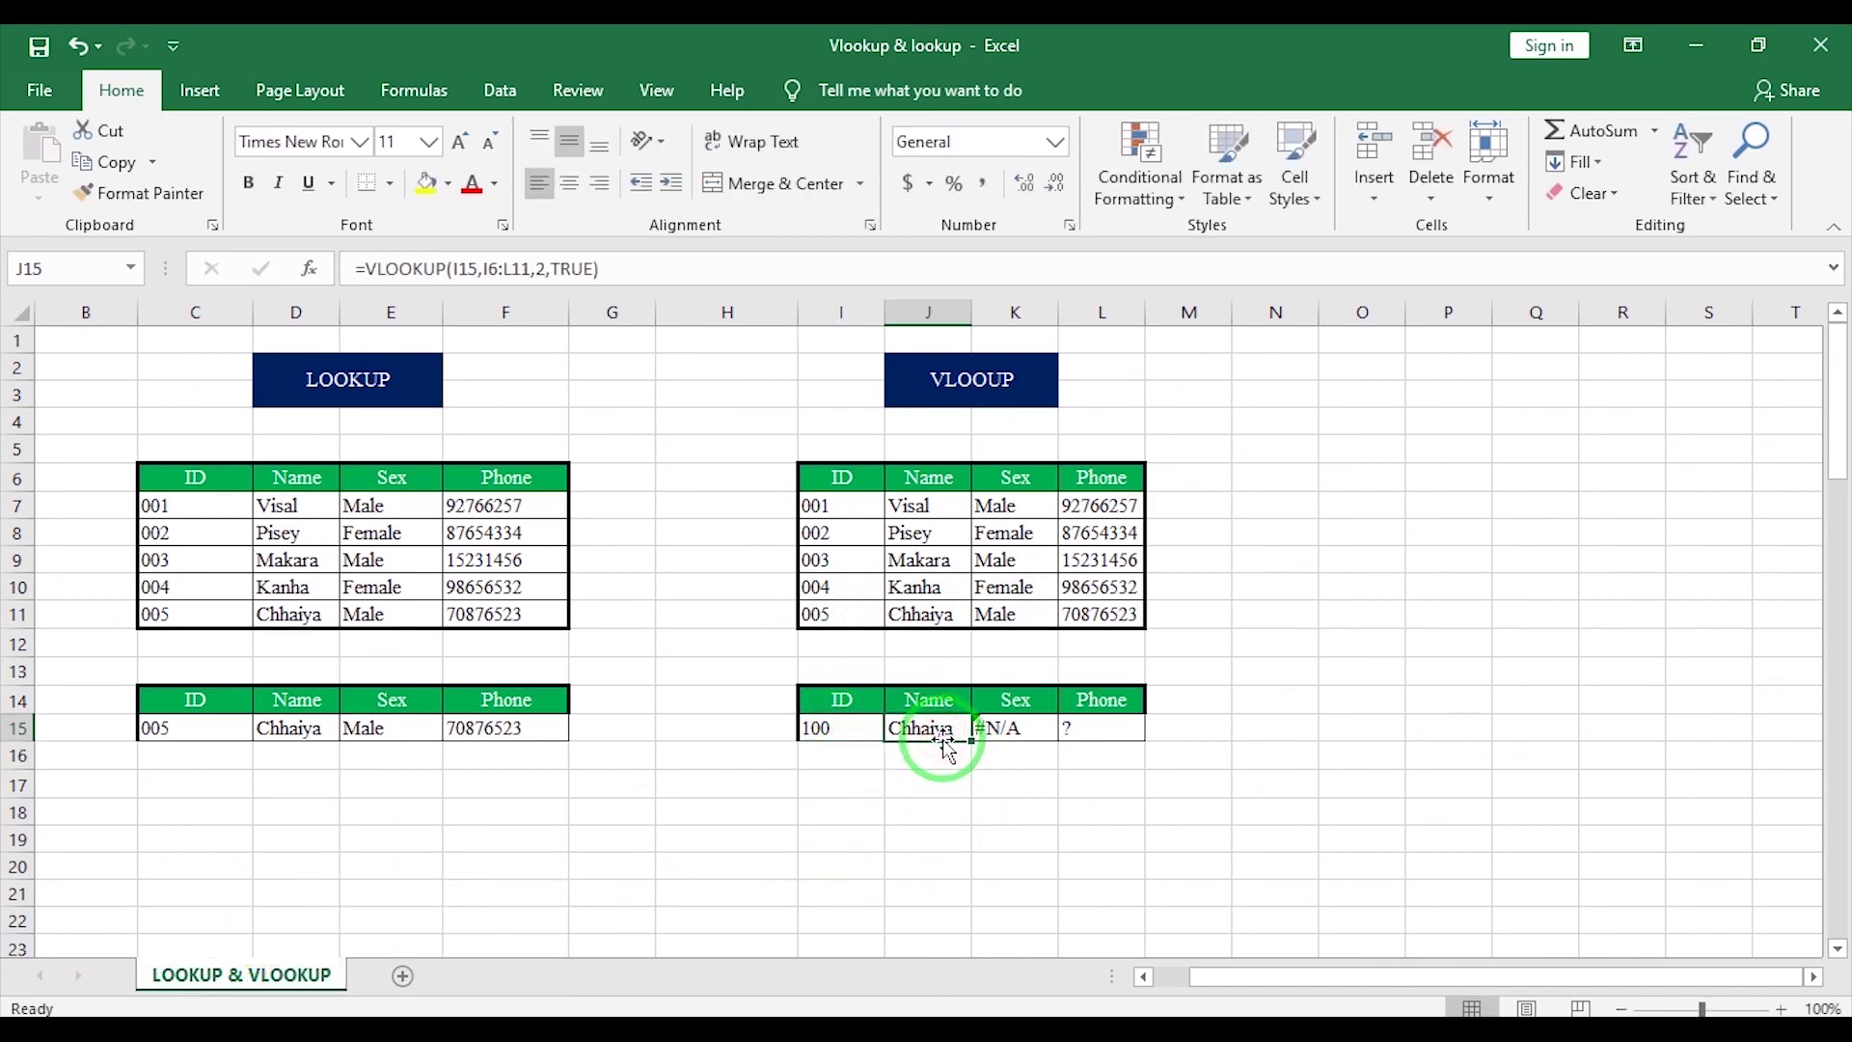
pyautogui.click(1019, 735)
pyautogui.doubleClick(1022, 732)
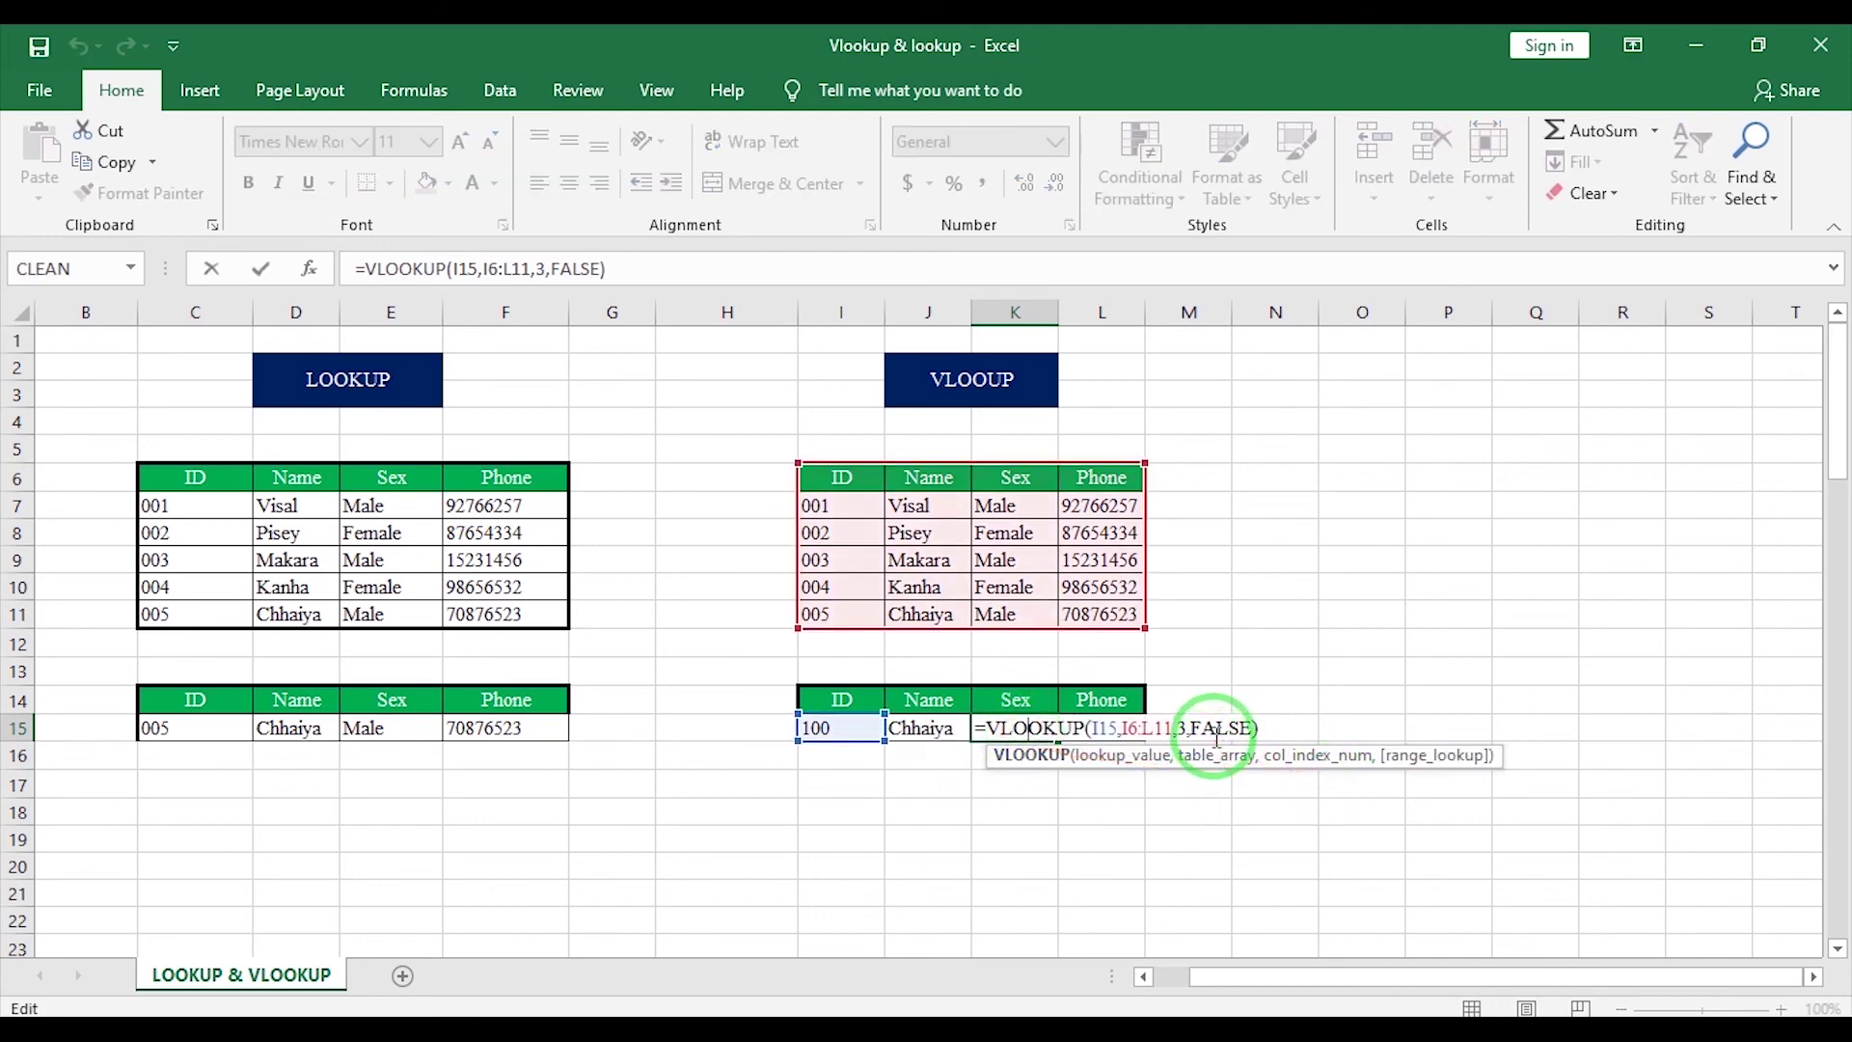
pyautogui.press('Return')
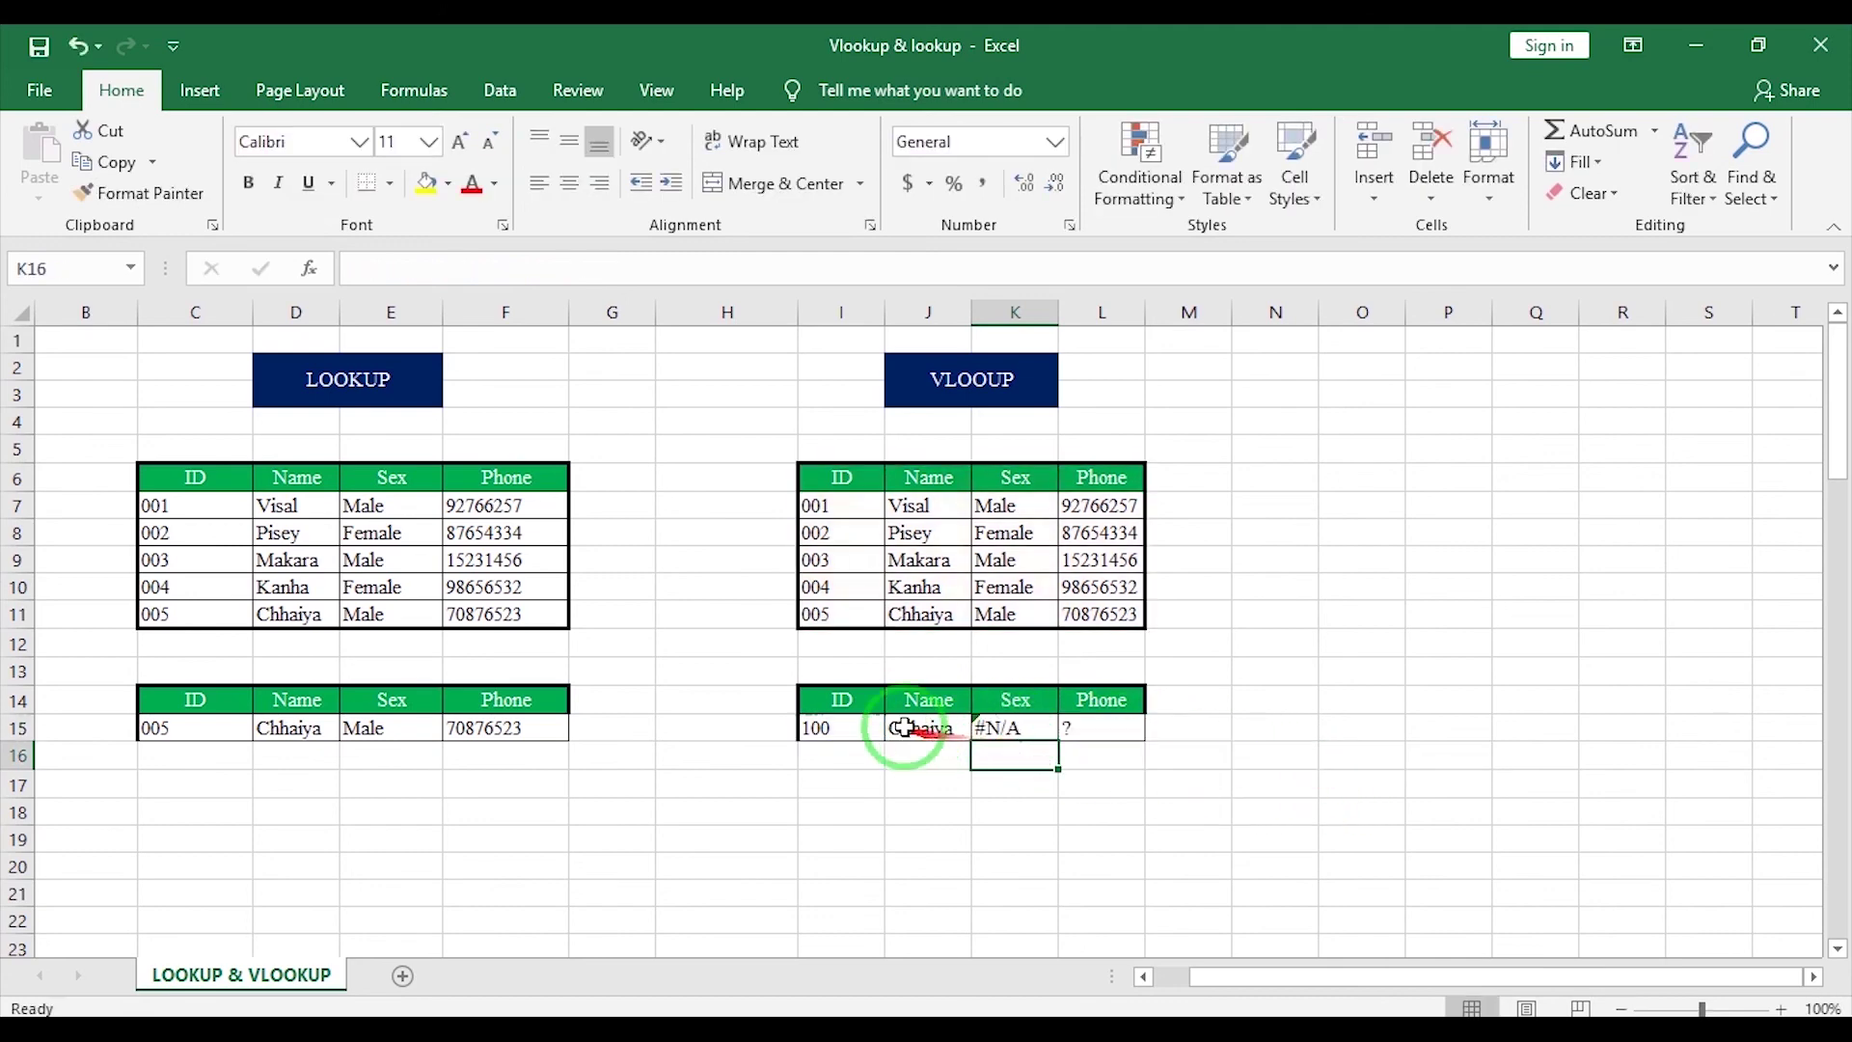
# Restore the ID to 005 so the row shows Chhaiya and Male.
pyautogui.click(826, 730)
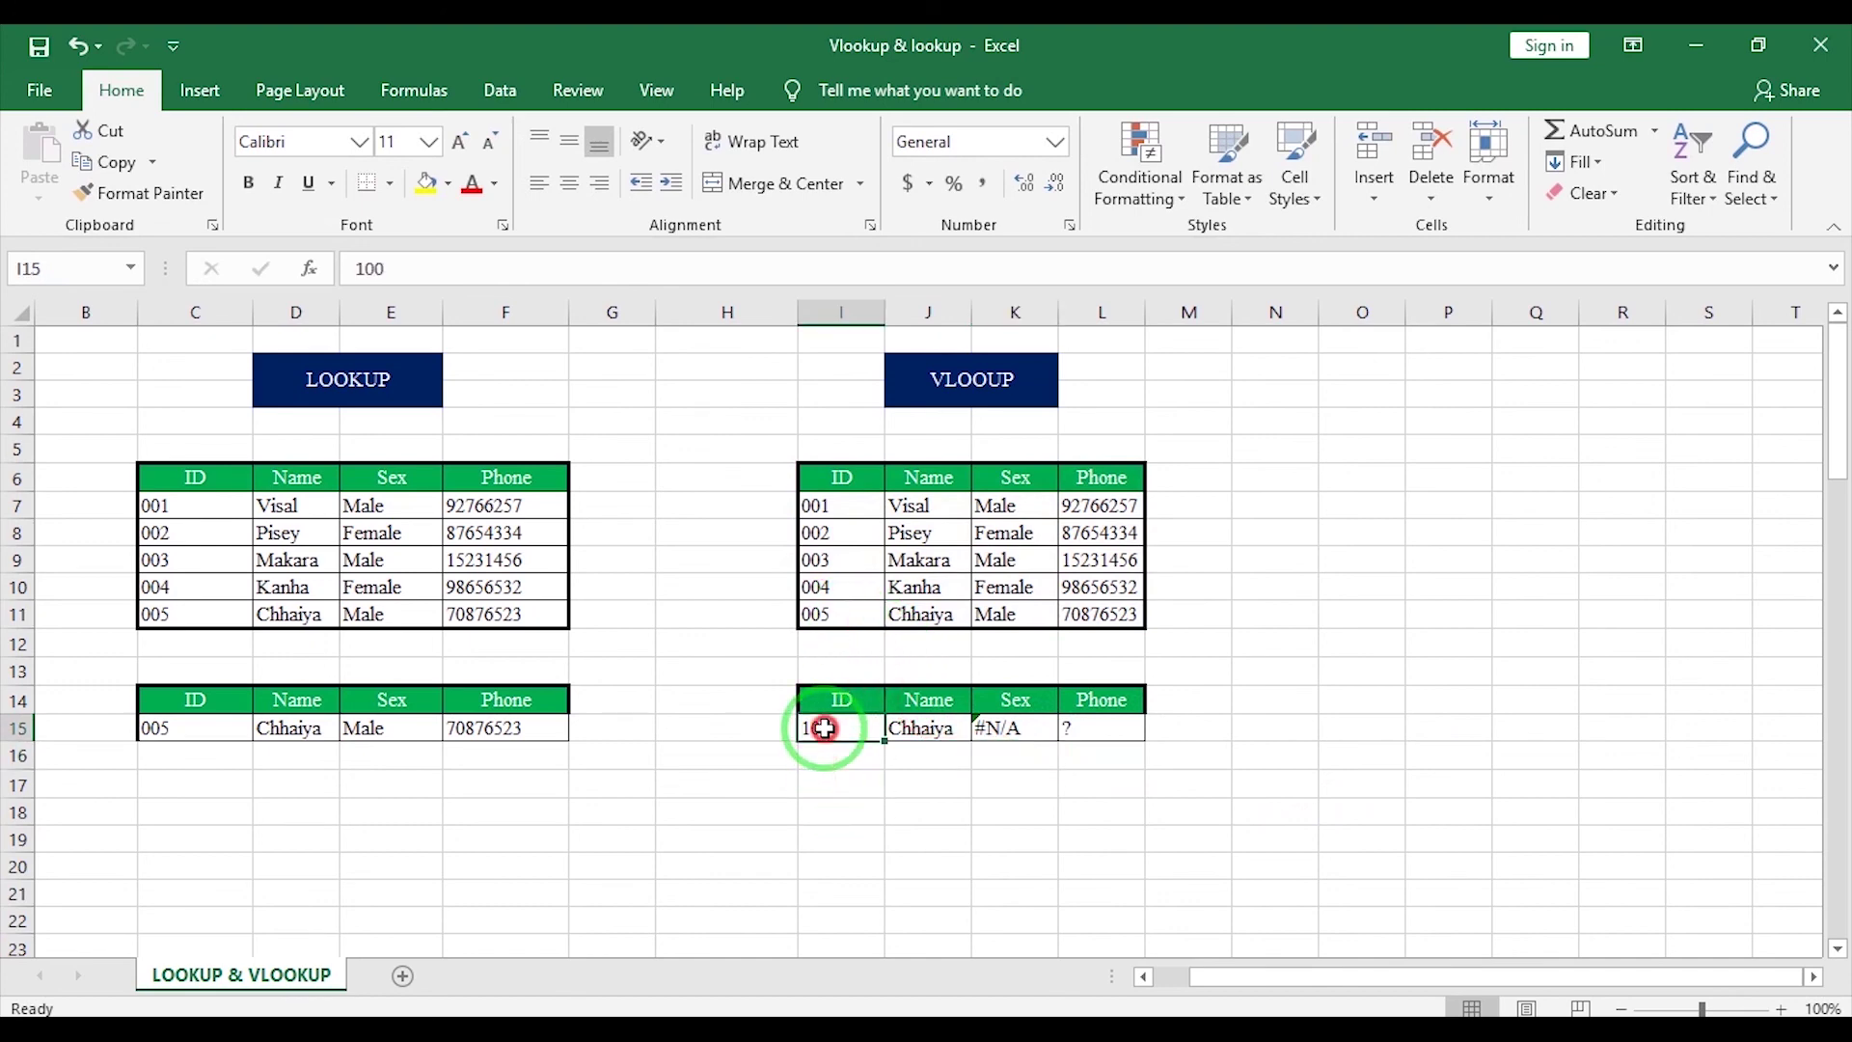
pyautogui.write('005')
pyautogui.press('Return')
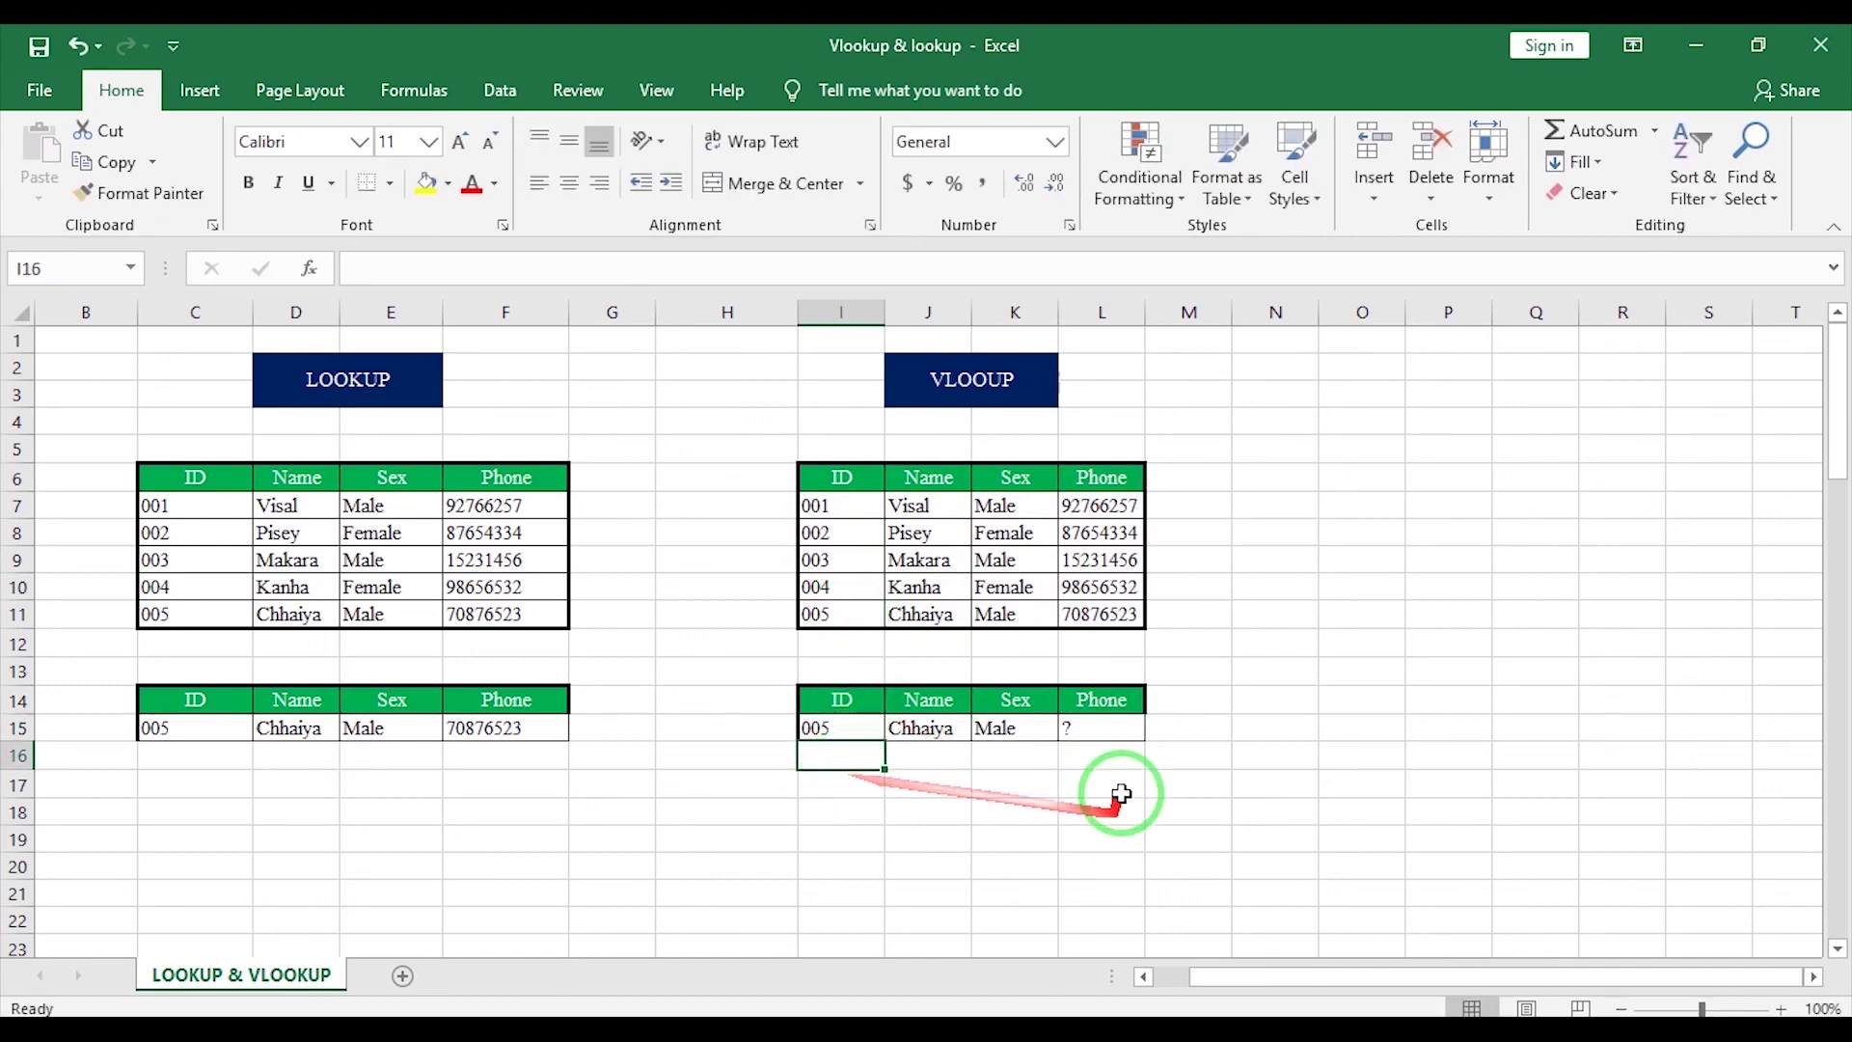
pyautogui.click(1292, 843)
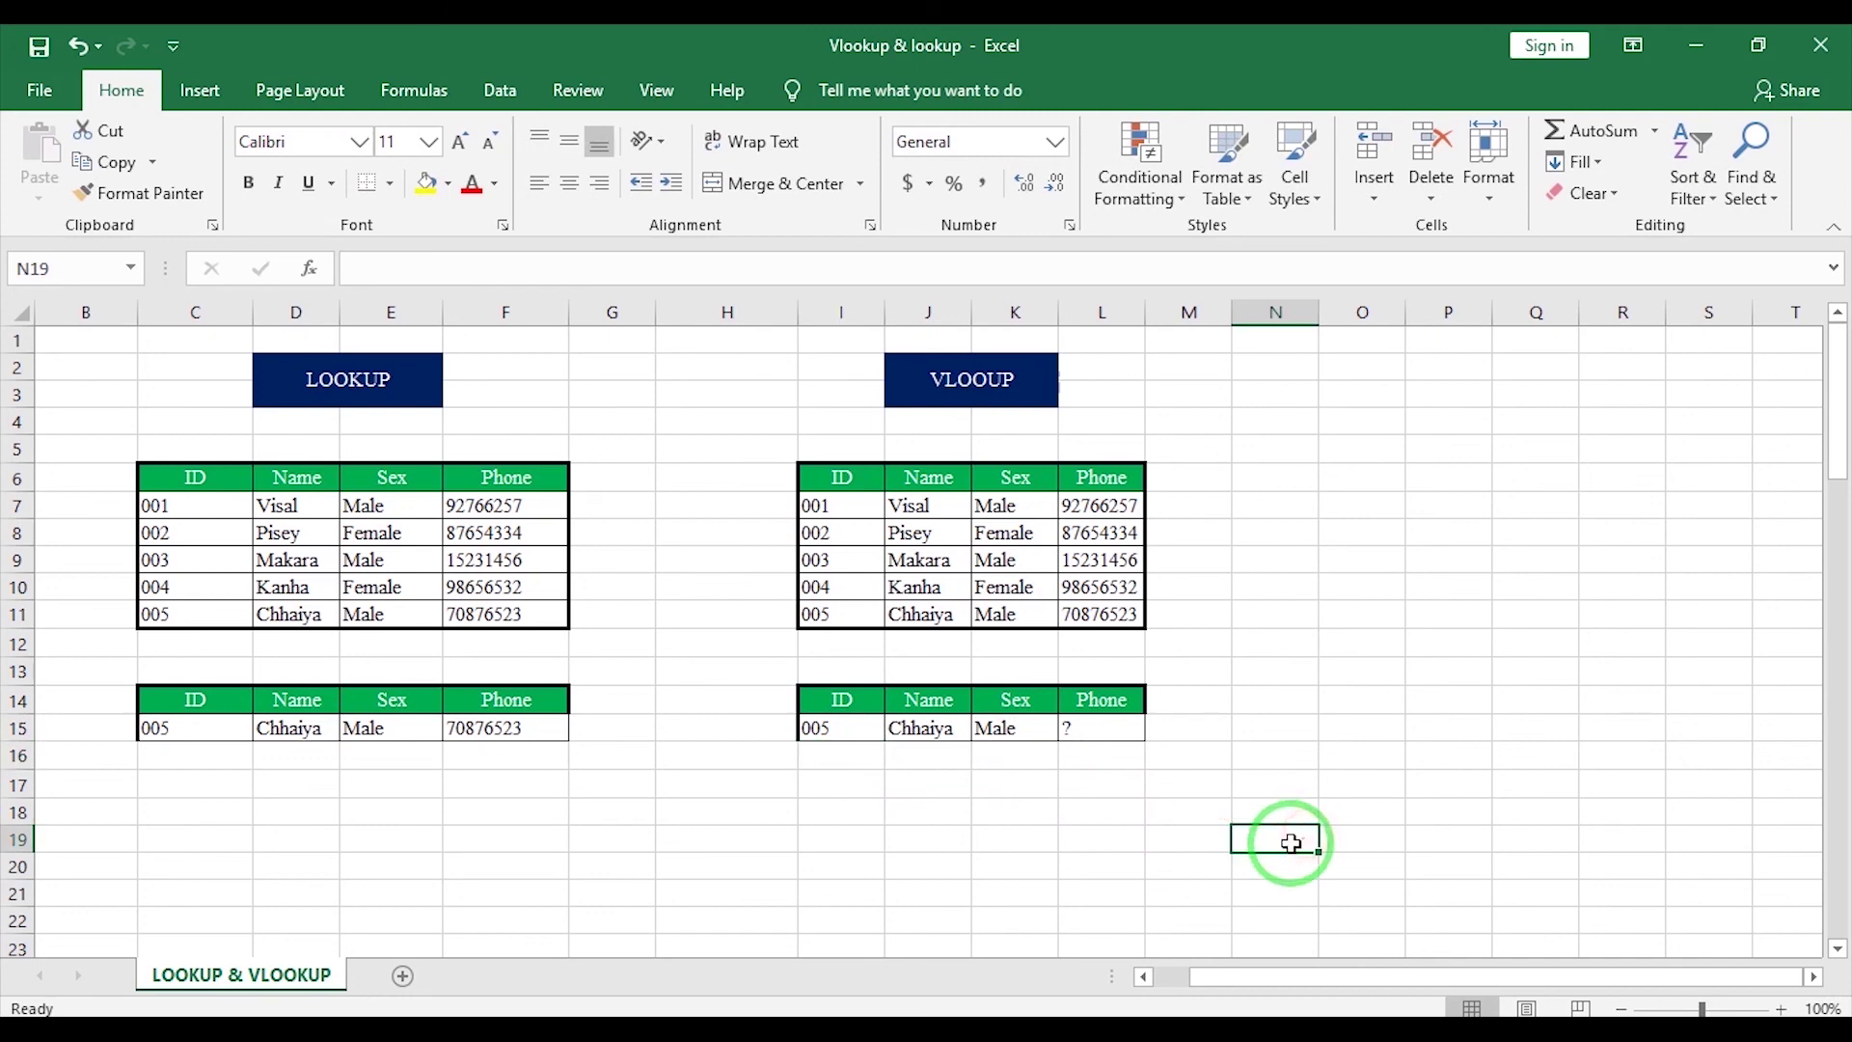